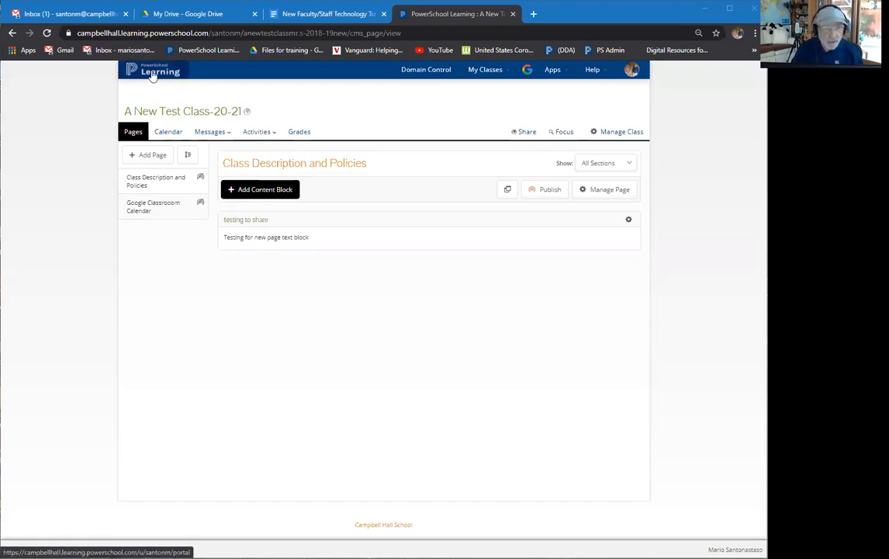
Return to My Portal, opening Online Learning Resources from General Links in a new tab.
left_click(153, 75)
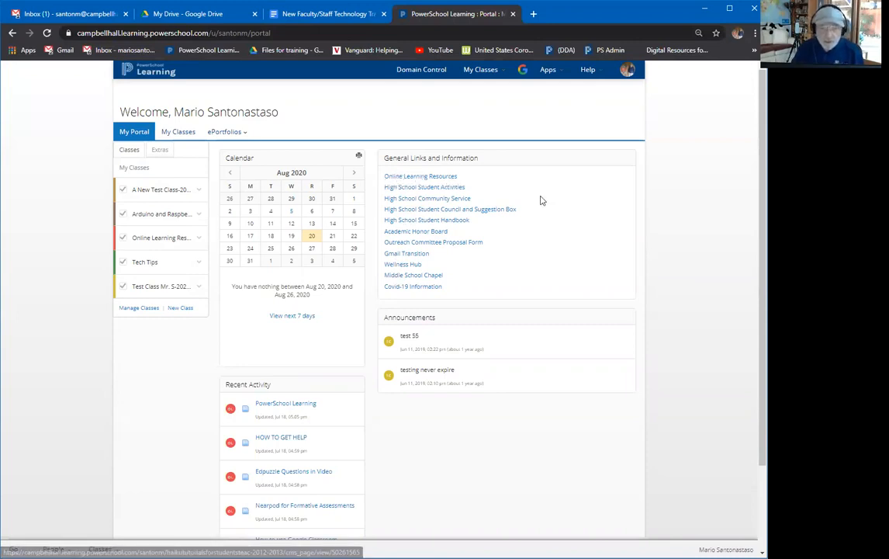
left_click(437, 177)
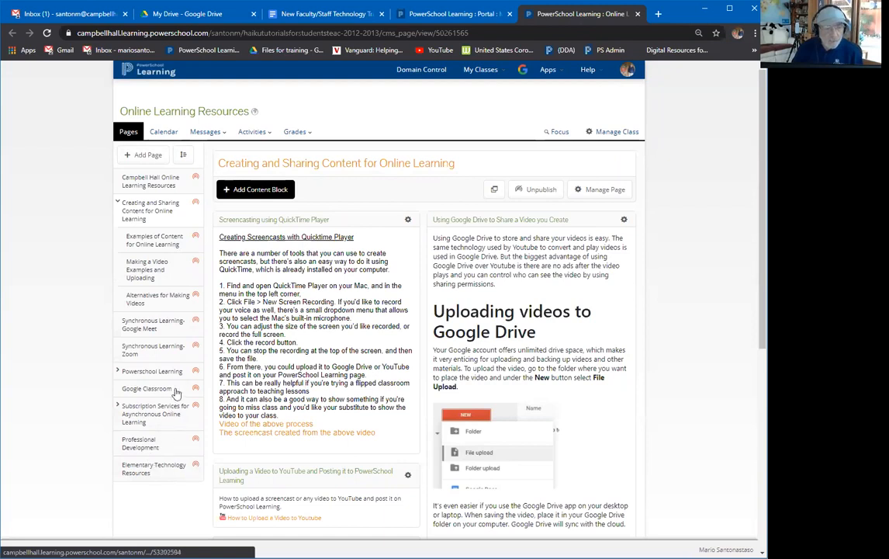
left_click(143, 71)
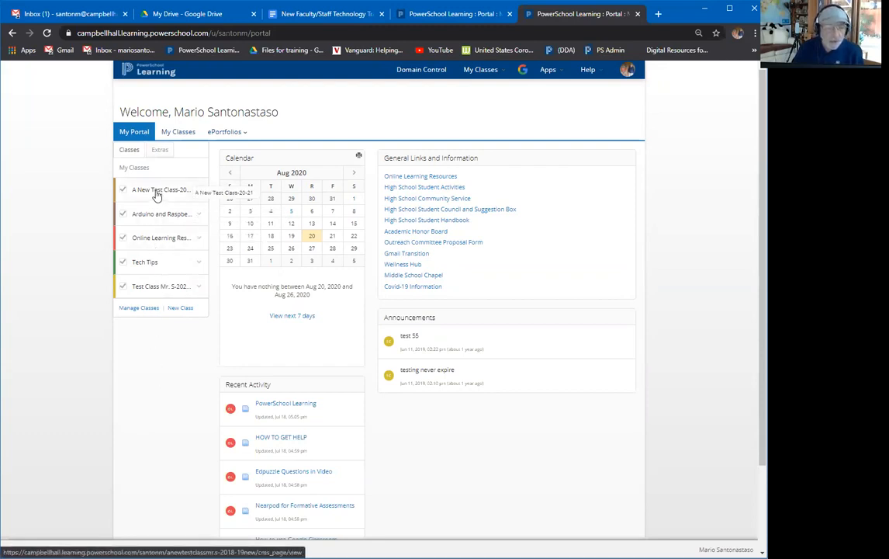
left_click(178, 133)
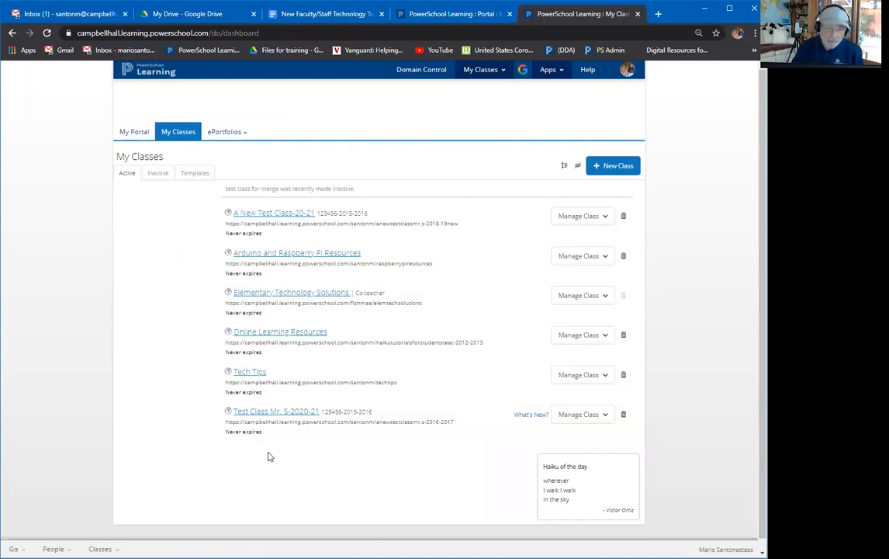
left_click(158, 174)
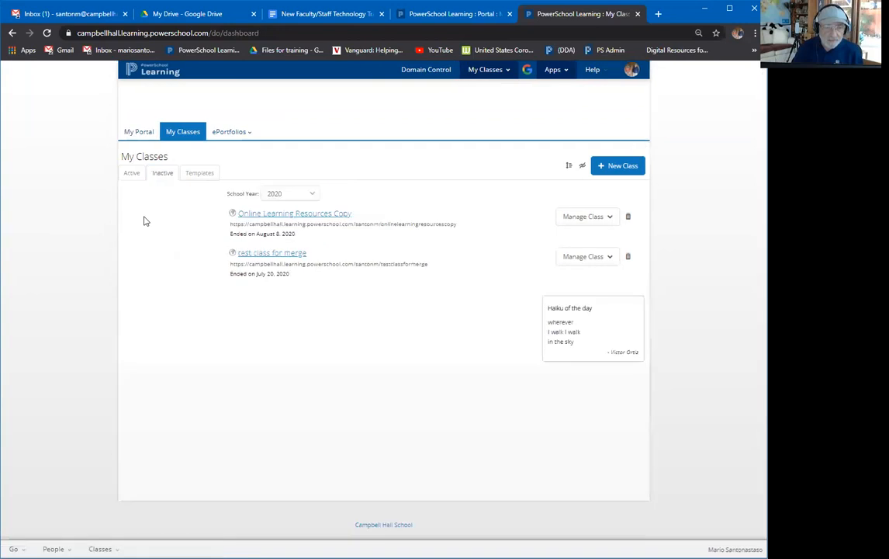
left_click(307, 196)
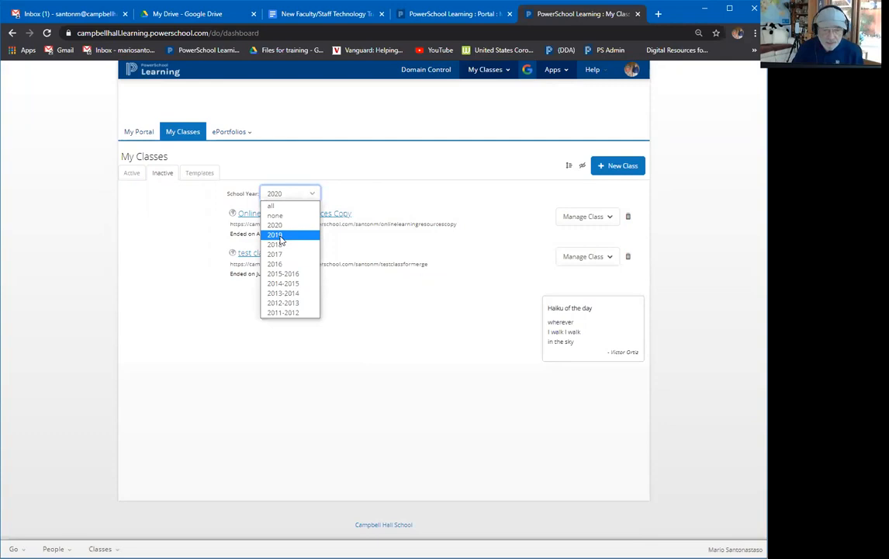
left_click(280, 238)
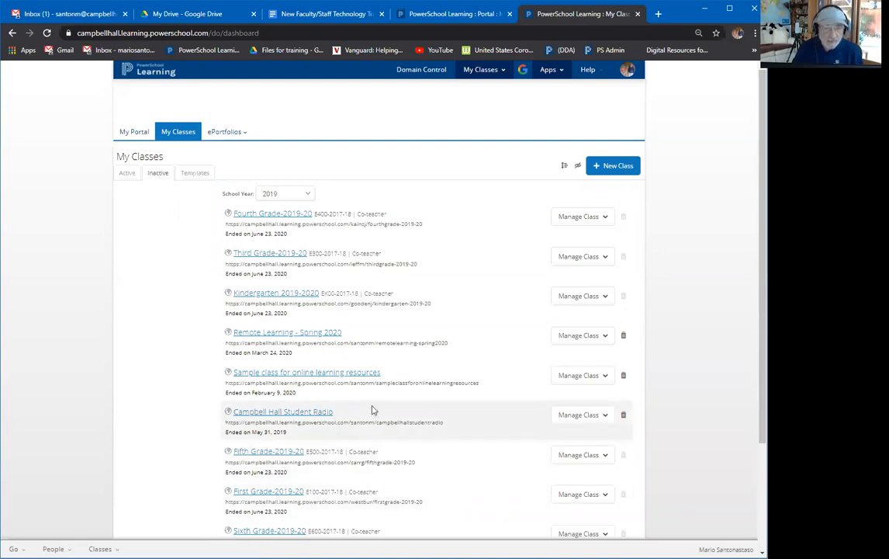
left_click(270, 194)
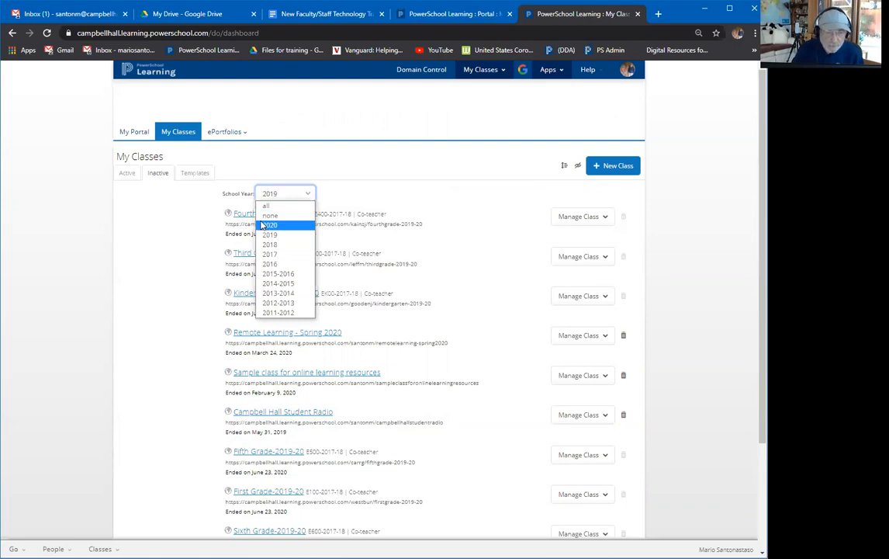
left_click(264, 225)
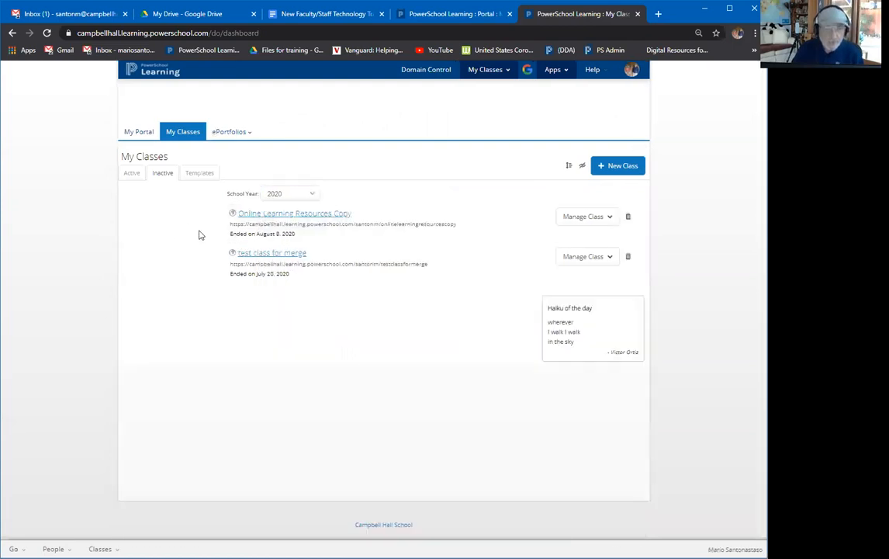
left_click(133, 178)
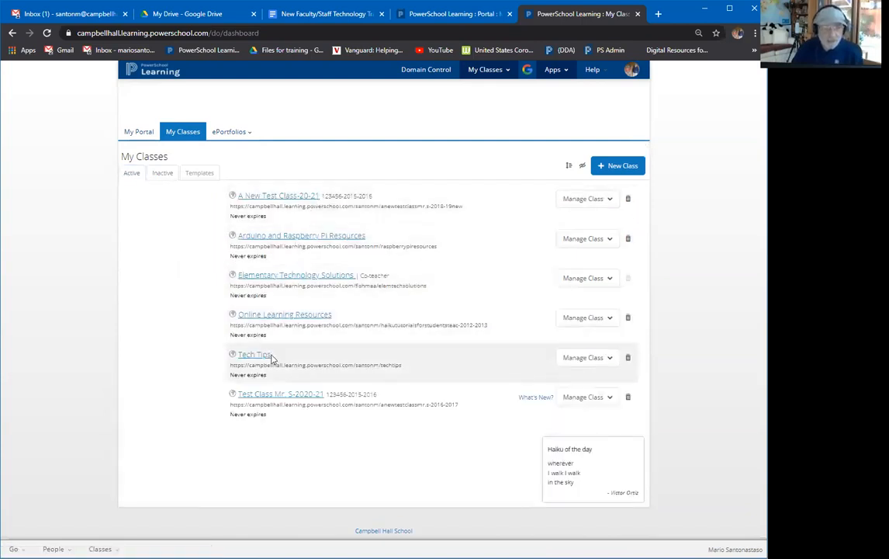
left_click(133, 132)
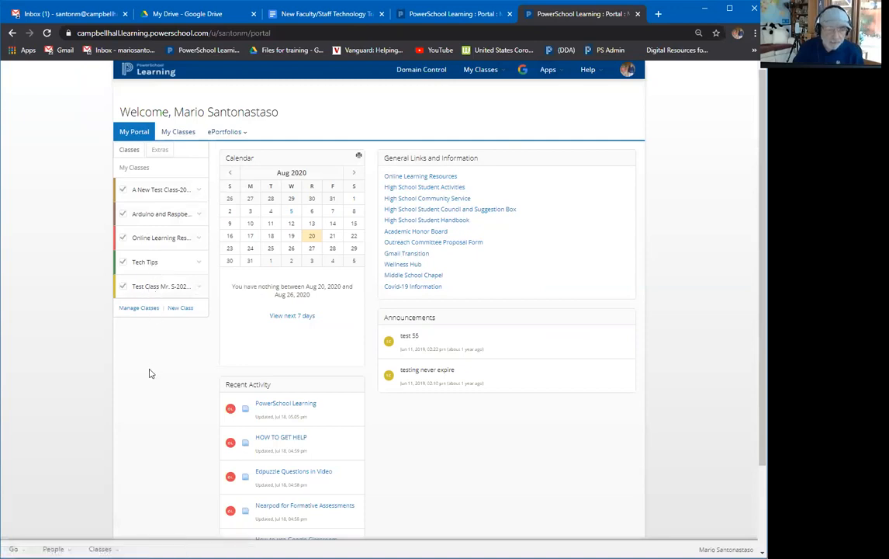
Open A New Test Class-20-21 from the portal class list and show its Manage Class menu.
left_click(140, 194)
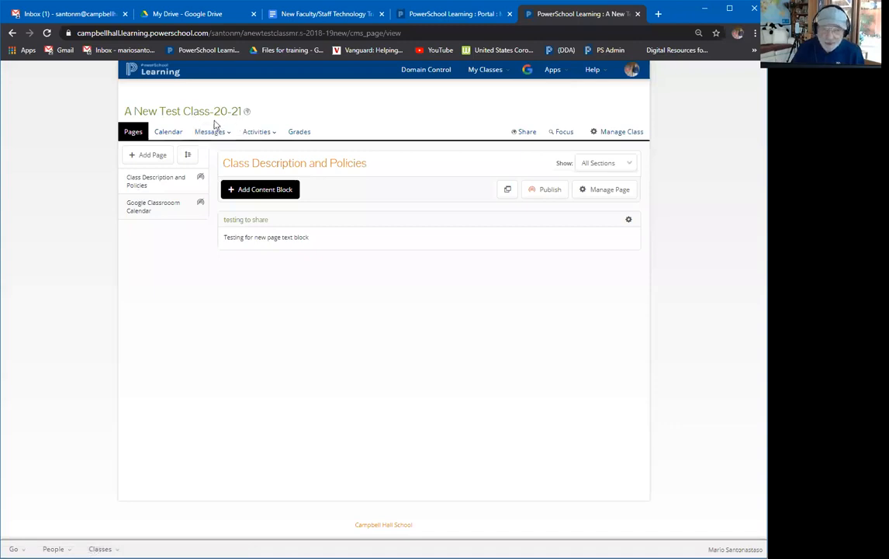
left_click(620, 135)
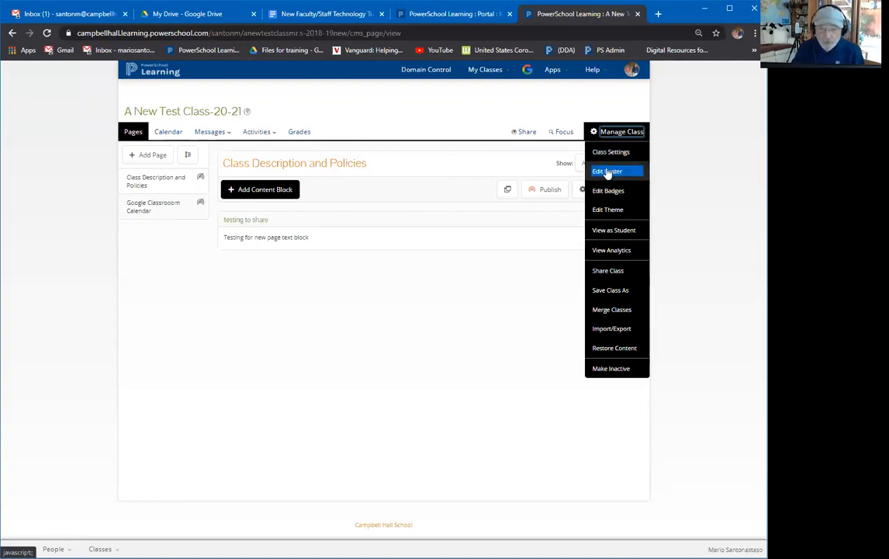
left_click(607, 172)
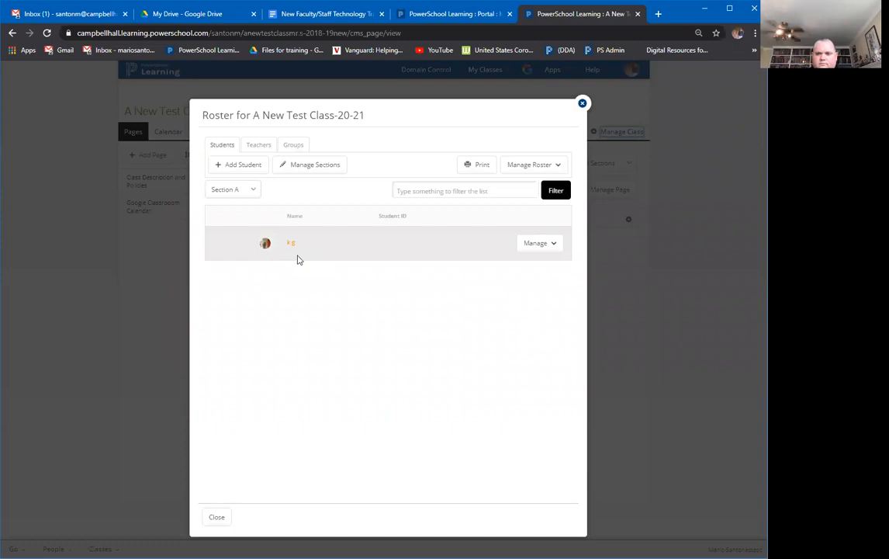
left_click(250, 191)
left_click(243, 217)
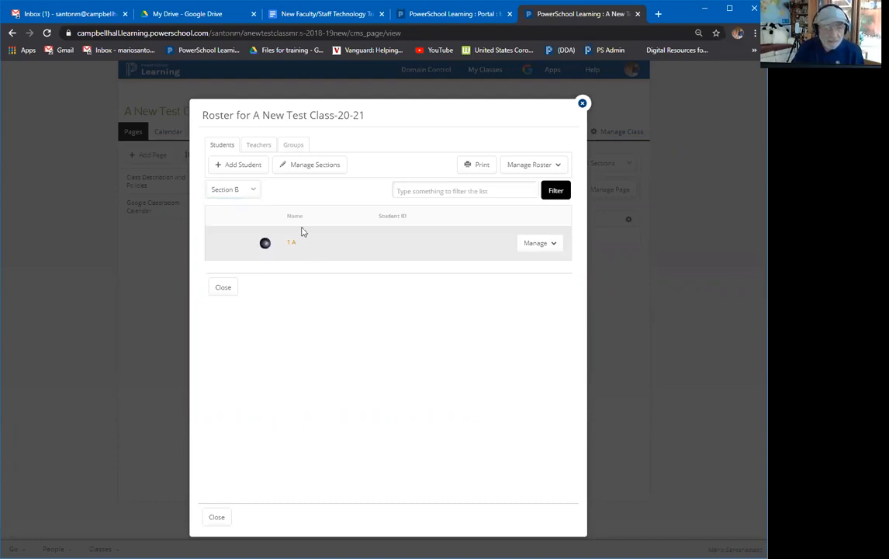
left_click(247, 193)
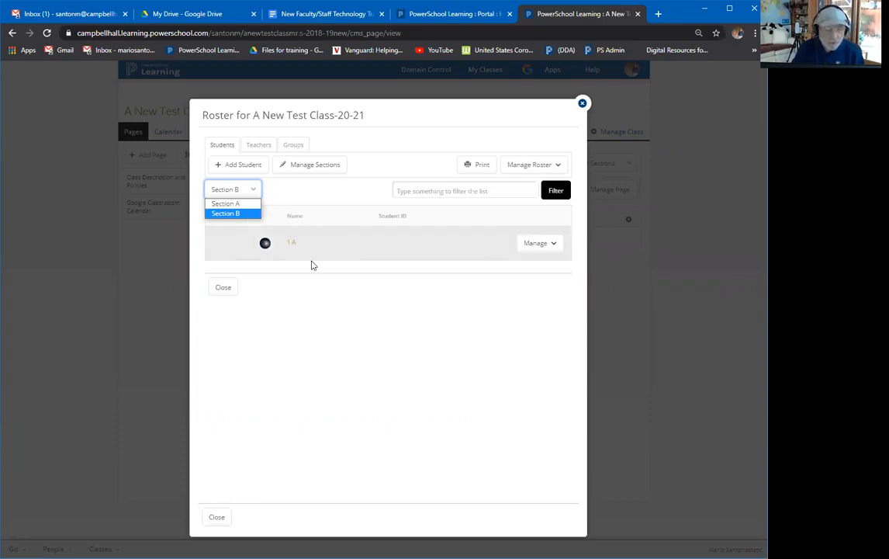
left_click(217, 517)
left_click(217, 517)
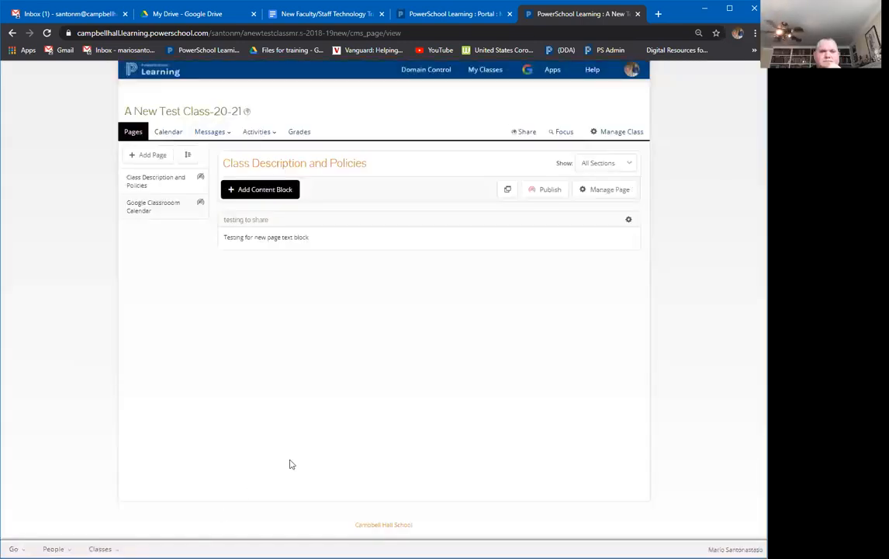
left_click(621, 132)
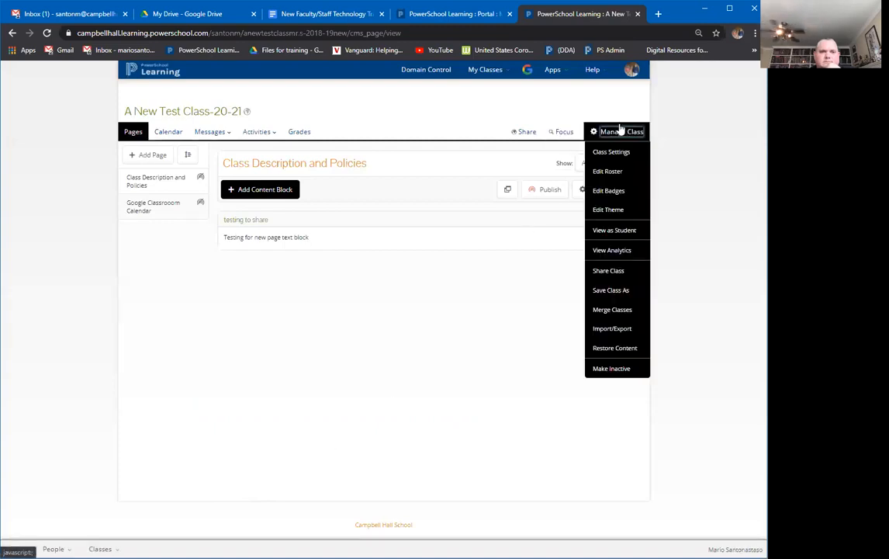
left_click(600, 211)
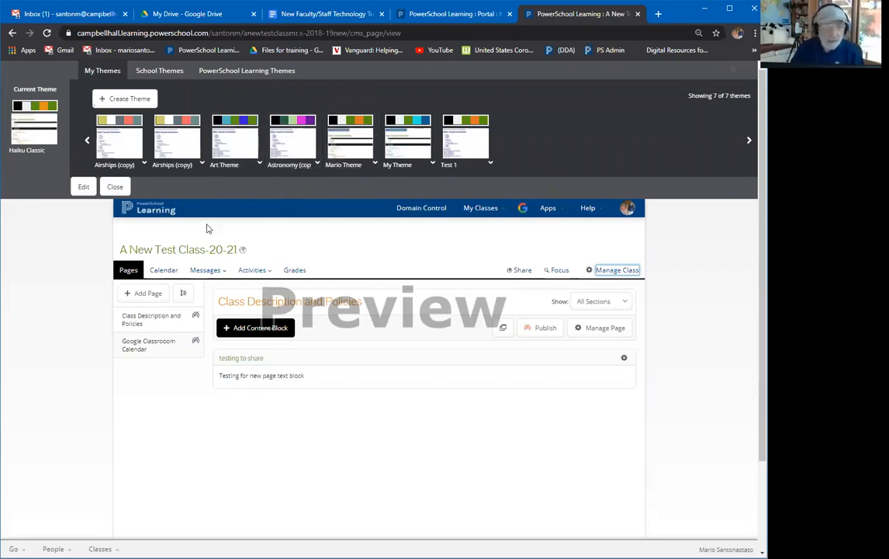
left_click(467, 138)
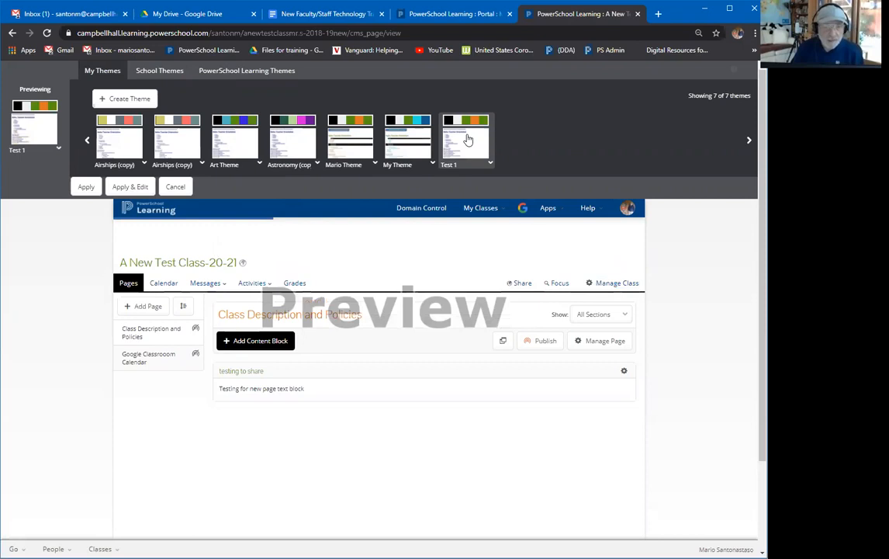
left_click(409, 142)
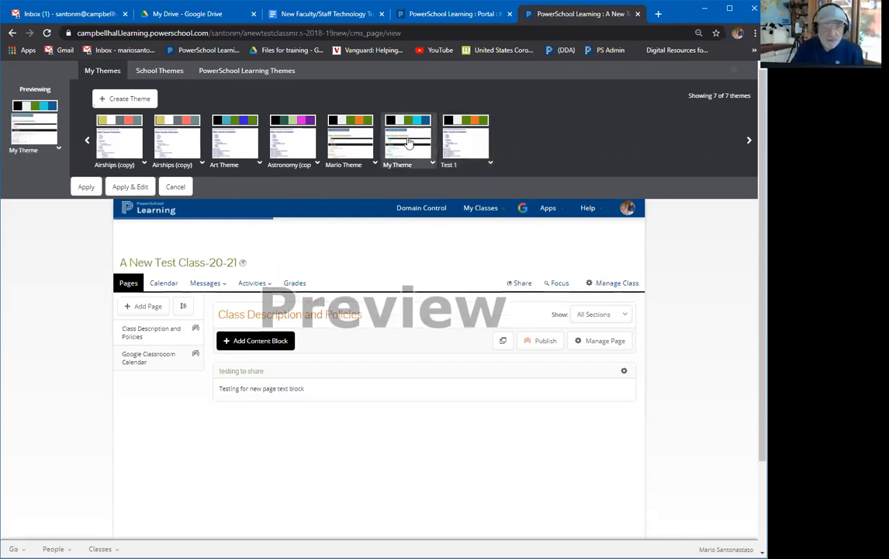
left_click(224, 72)
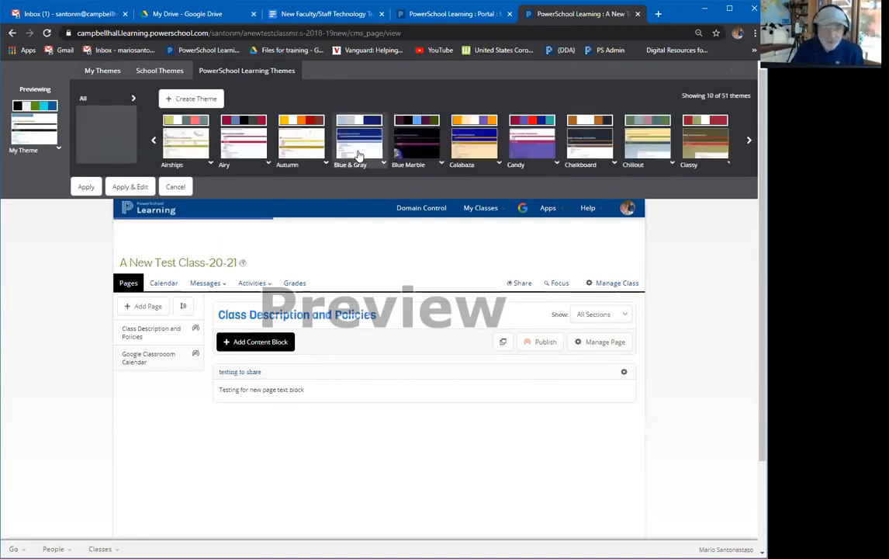
left_click(359, 152)
left_click(407, 140)
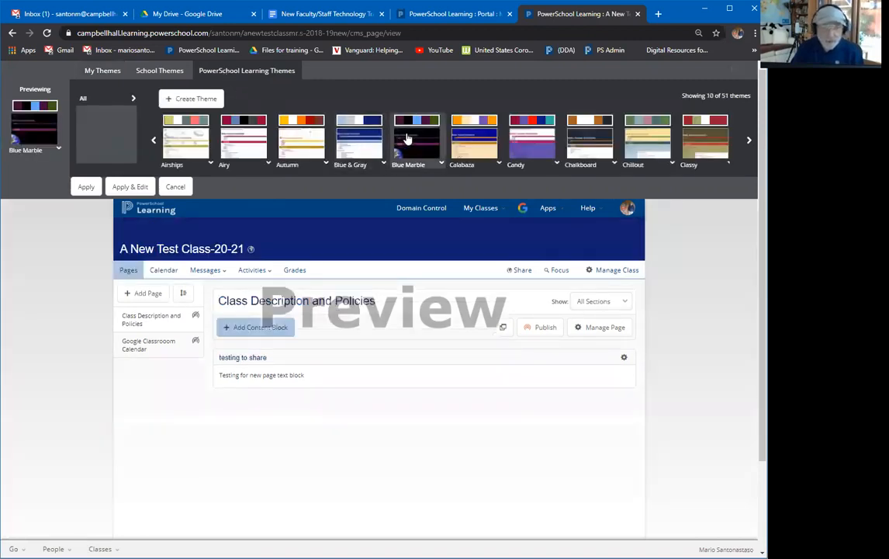
left_click(480, 144)
left_click(524, 141)
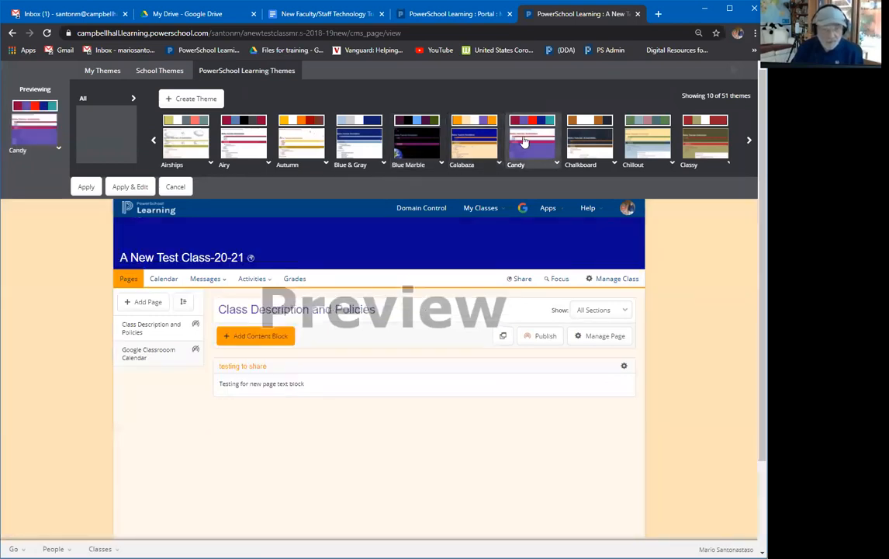
left_click(575, 138)
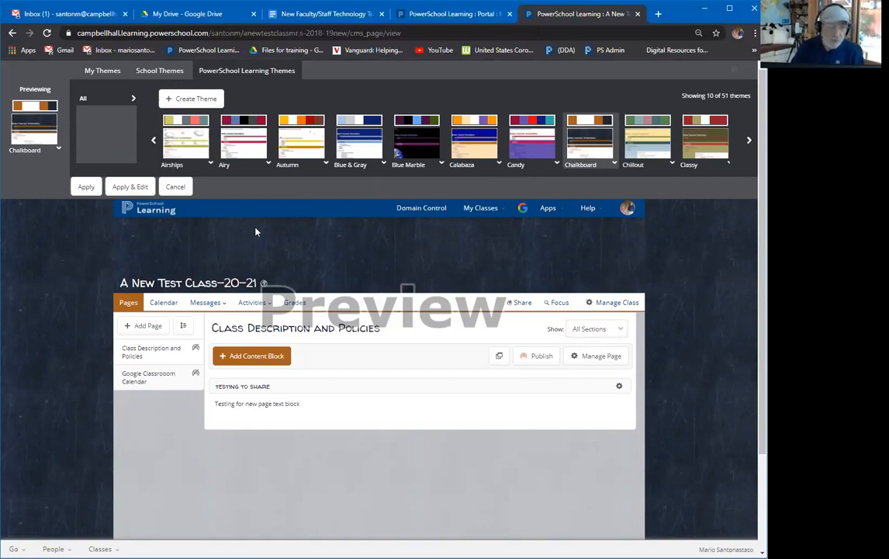
left_click(177, 187)
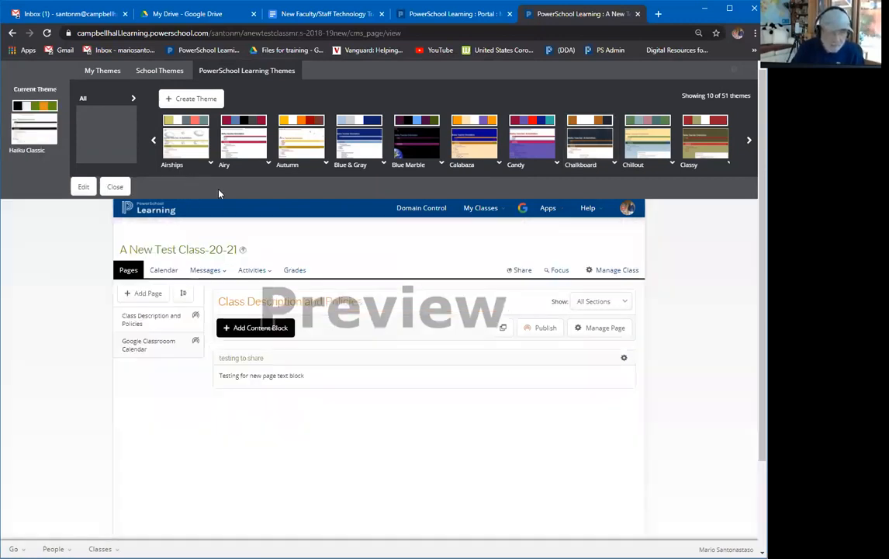
left_click(114, 187)
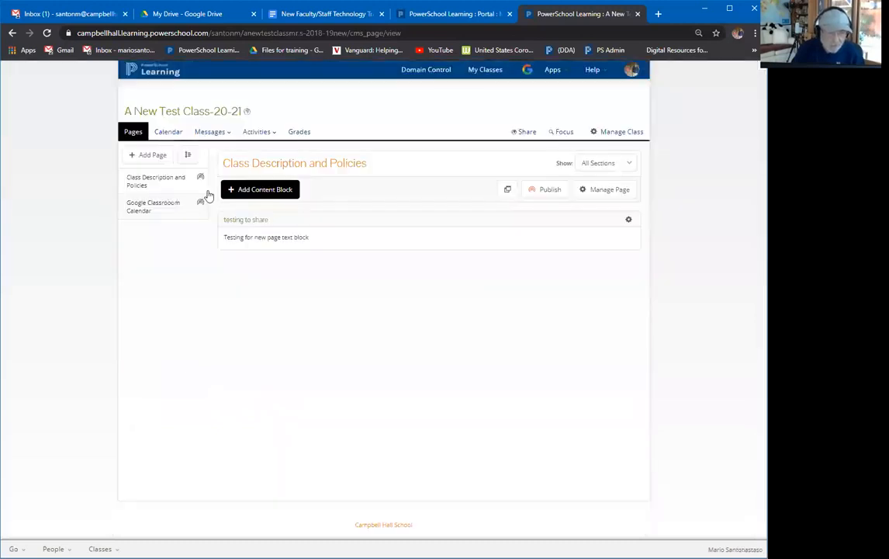
Make A New Test Class-20-21 inactive through Manage Class and confirm it.
left_click(610, 133)
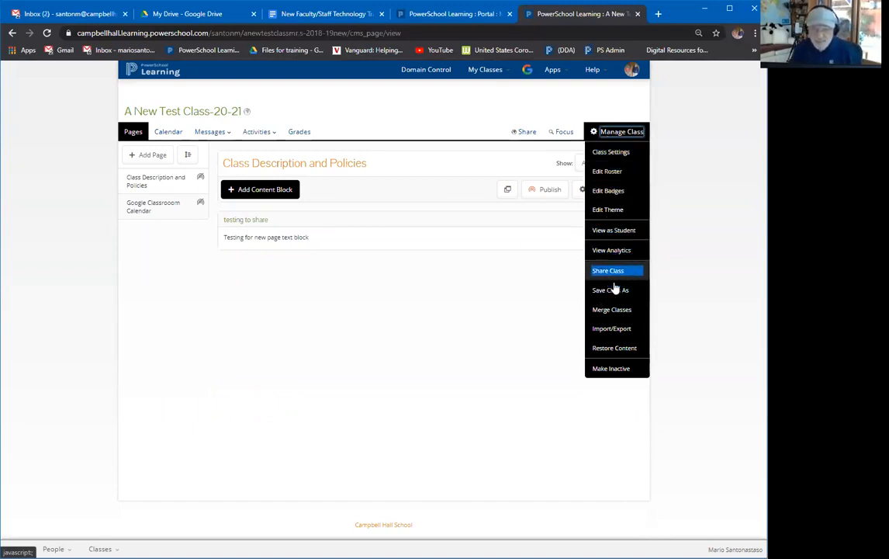
left_click(612, 369)
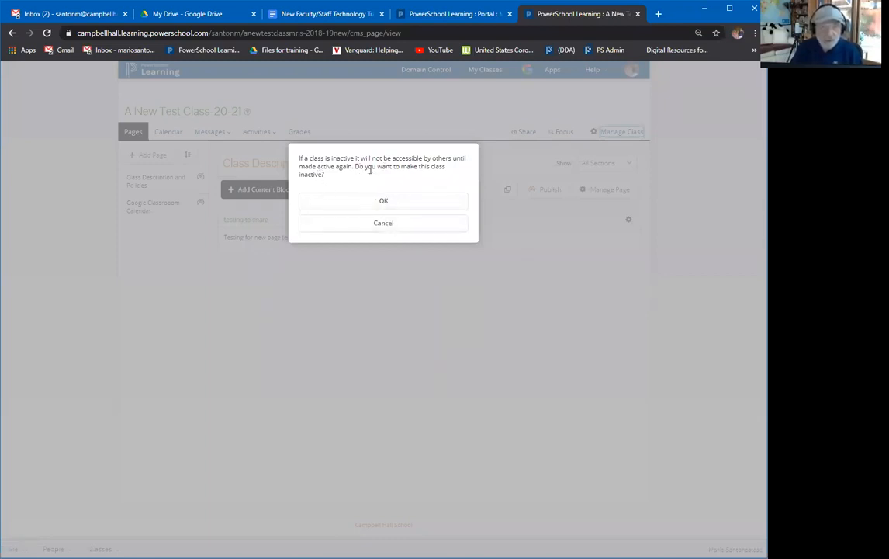
left_click(380, 201)
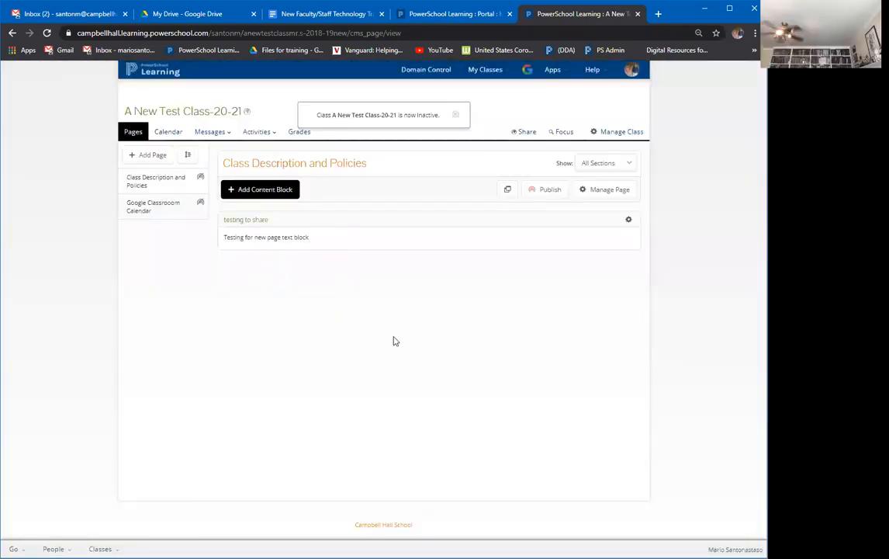
Reactivate the class forever with visibility 'Anyone on the web', and save.
left_click(627, 132)
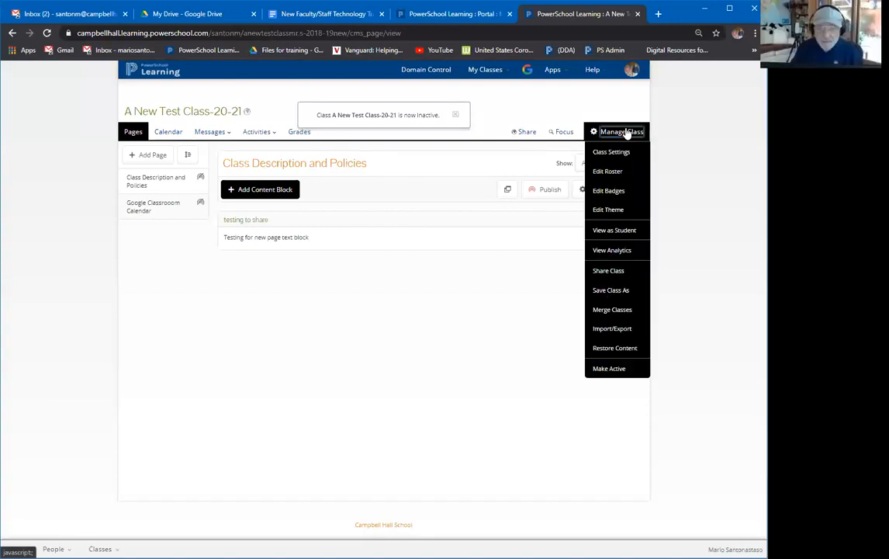
left_click(610, 369)
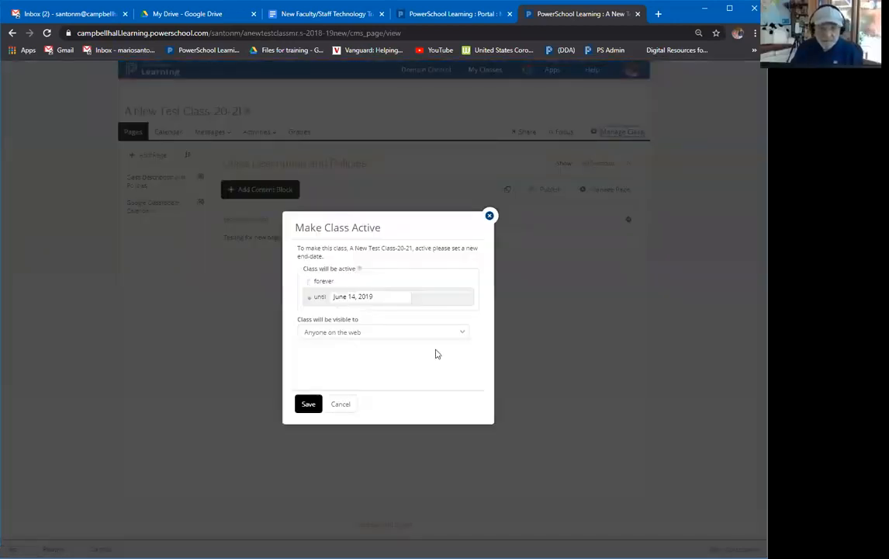
left_click(310, 284)
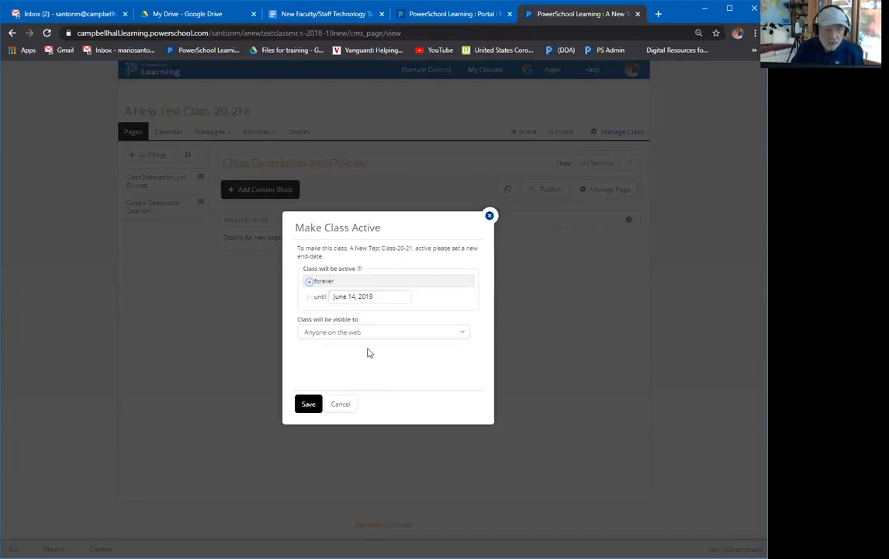
left_click(323, 334)
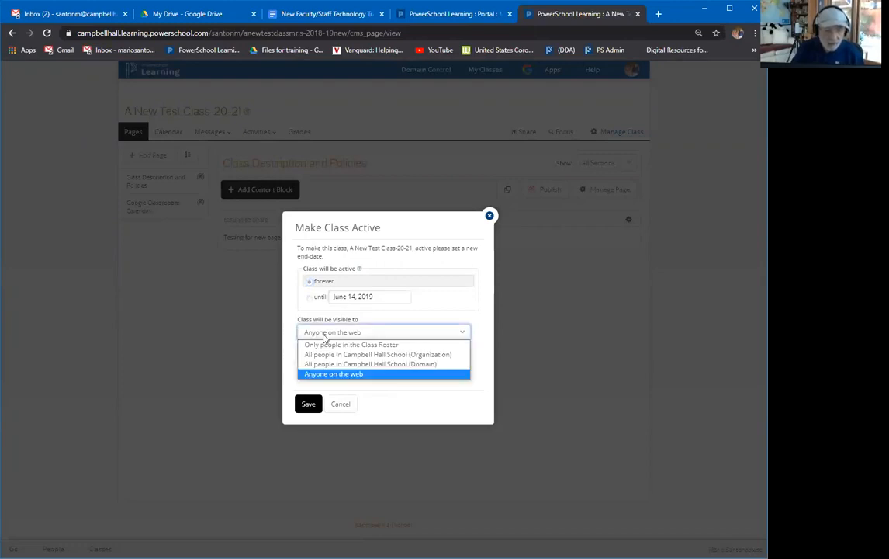
left_click(324, 335)
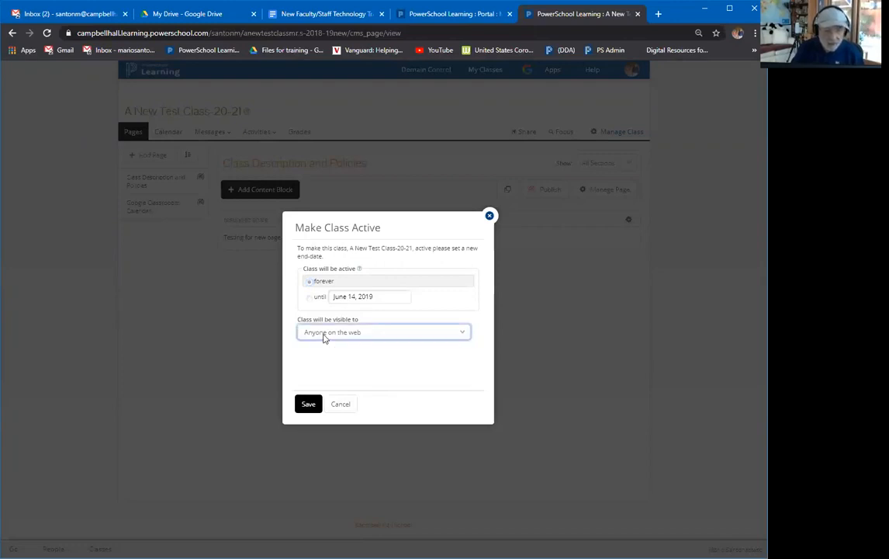
left_click(310, 402)
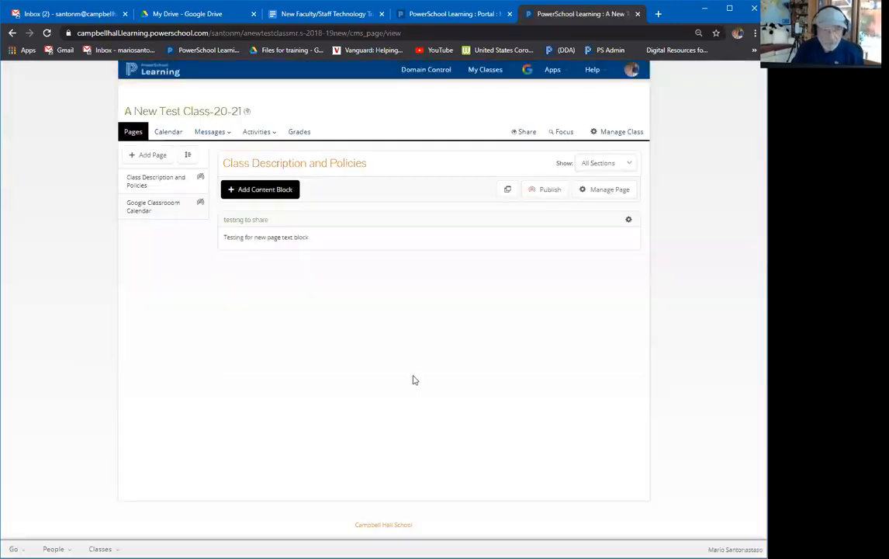
Open the Publish Page dialog for the Class Description and Policies page.
left_click(617, 132)
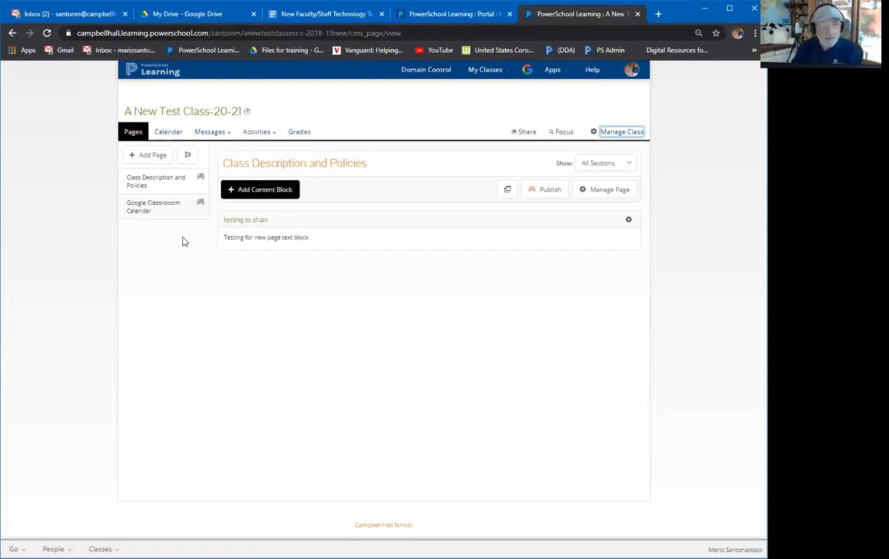
left_click(201, 179)
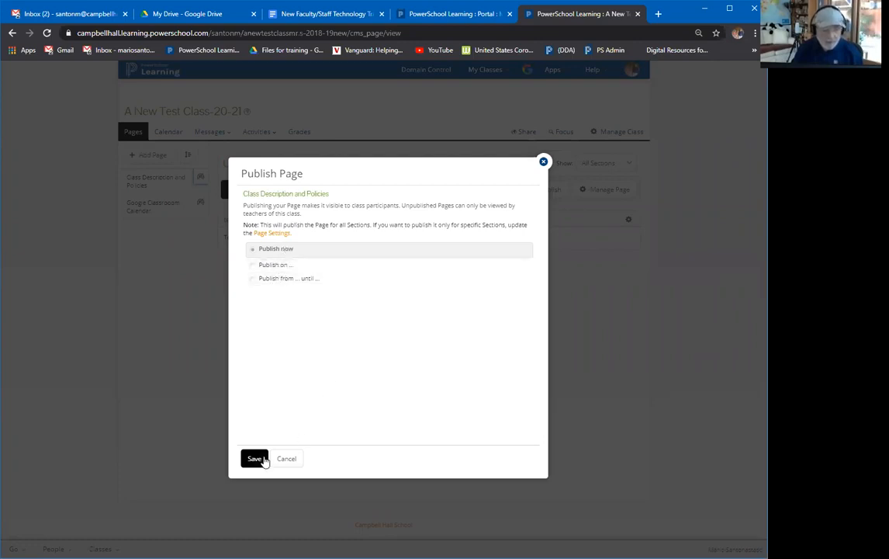
Publish the Class Description and Policies page now.
left_click(262, 459)
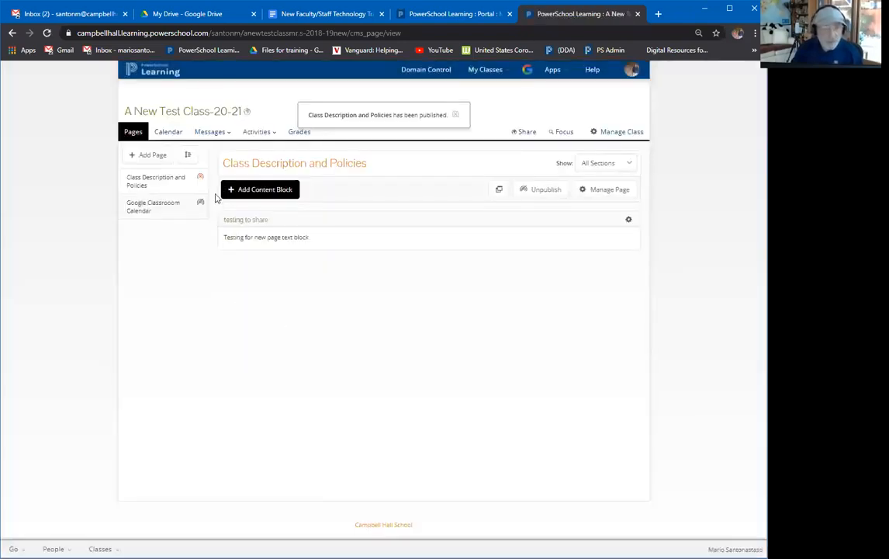
mouse_move(199, 178)
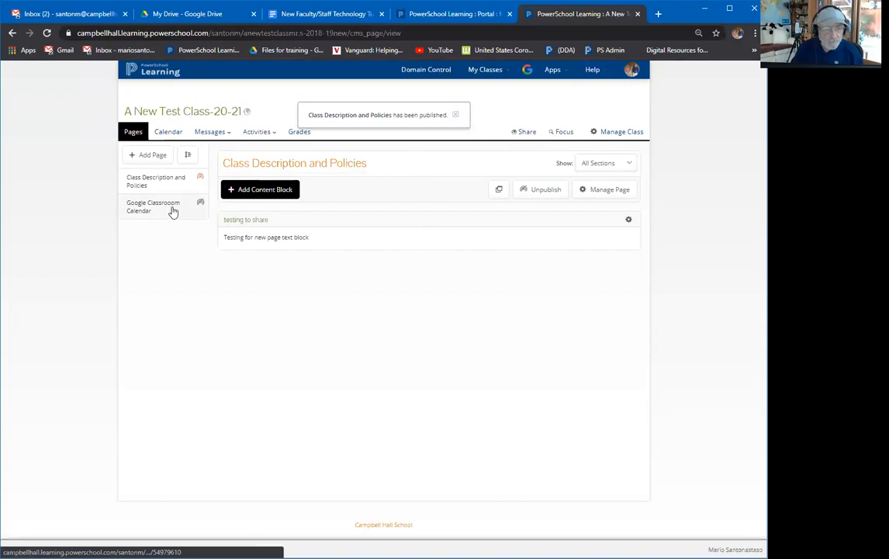
mouse_move(199, 205)
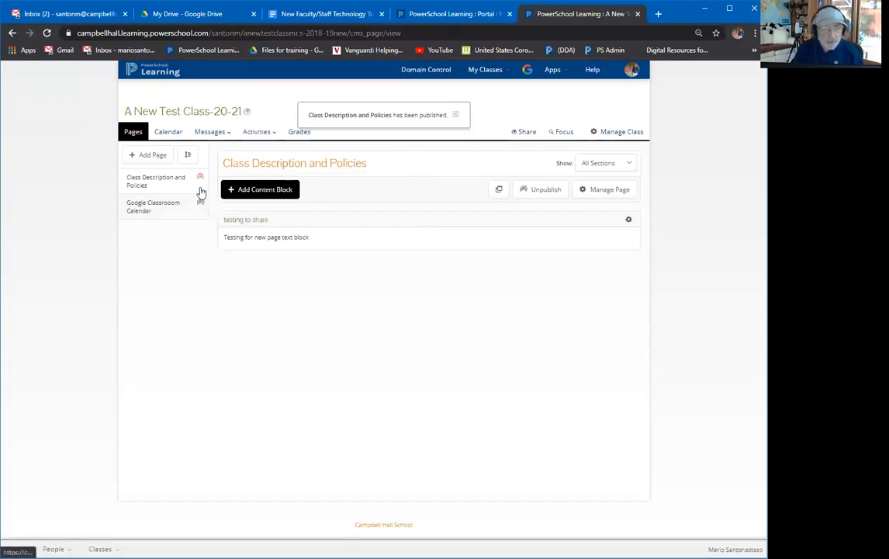
Keep 'This Page is for all Sections' enabled in Page Settings and save.
left_click(595, 192)
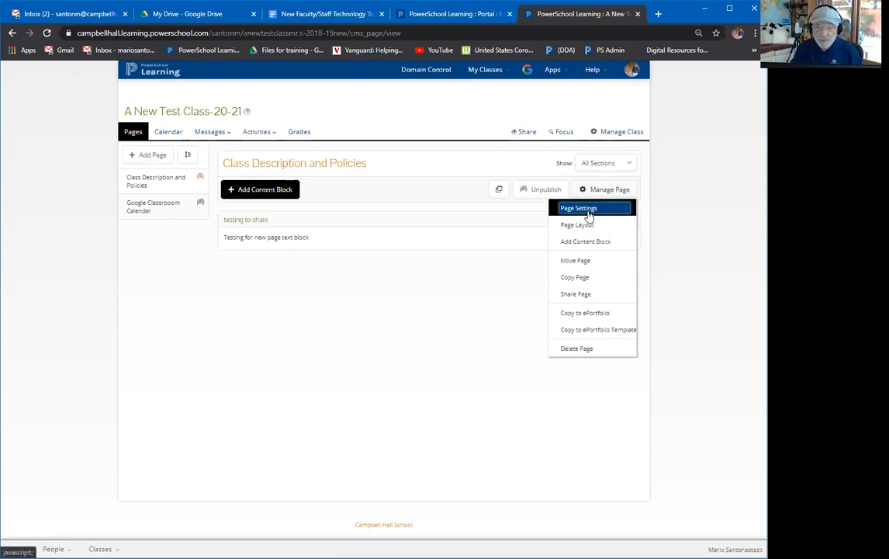
left_click(590, 213)
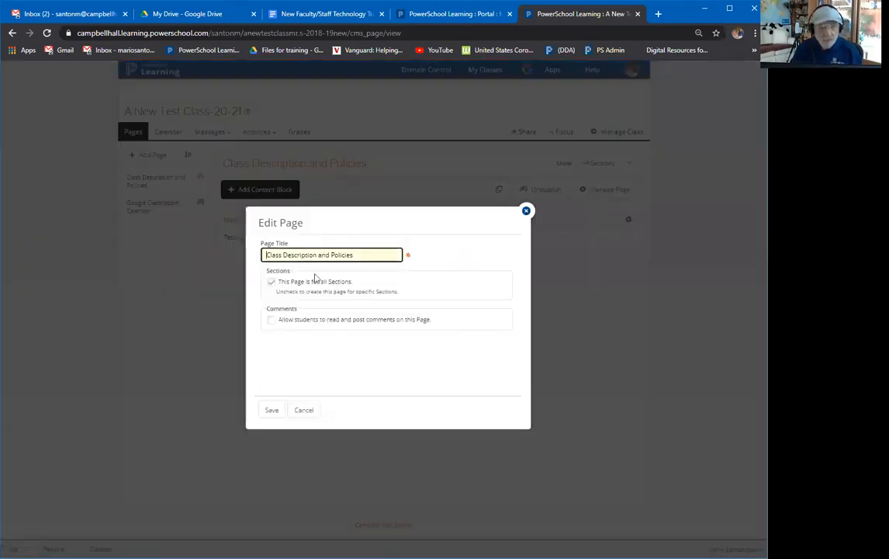
left_click(272, 283)
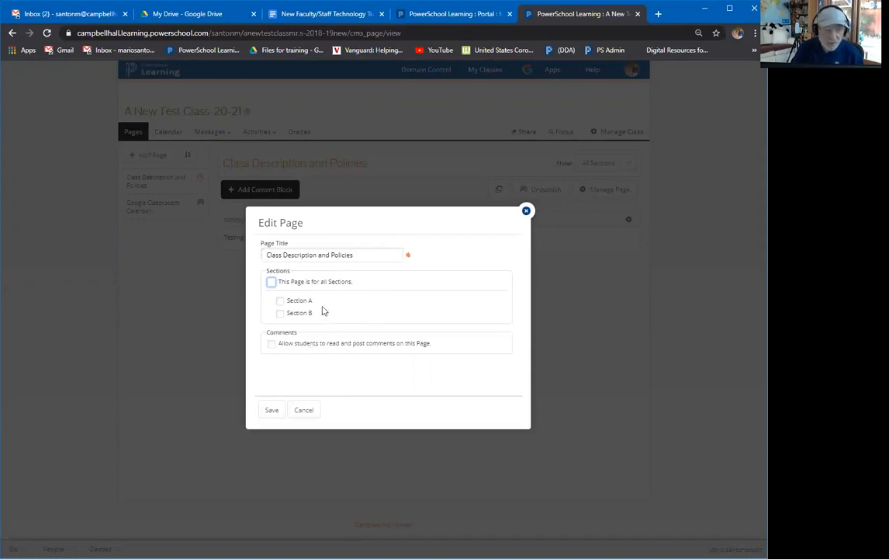
left_click(271, 282)
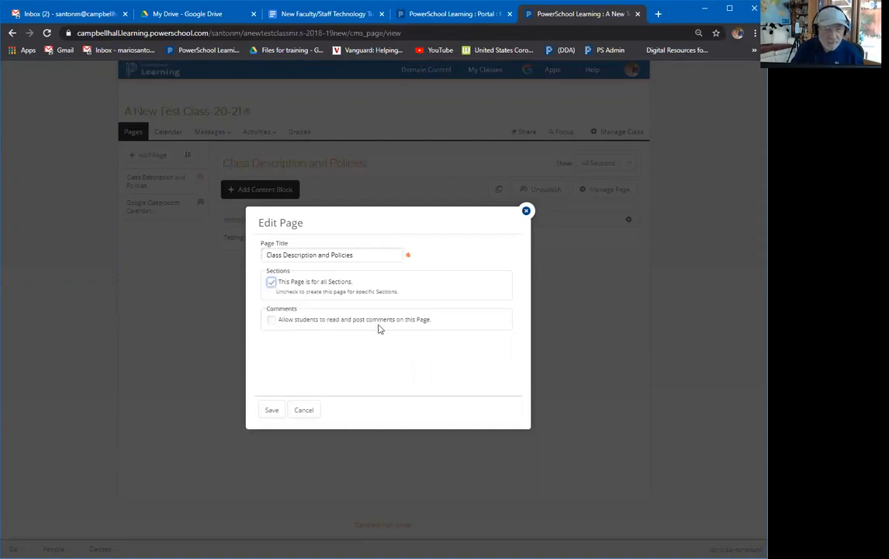
left_click(272, 411)
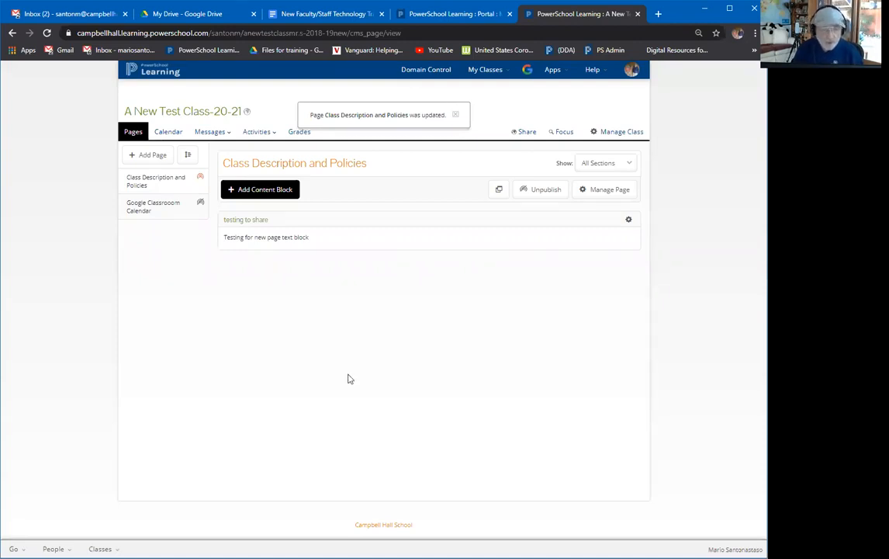
mouse_move(201, 184)
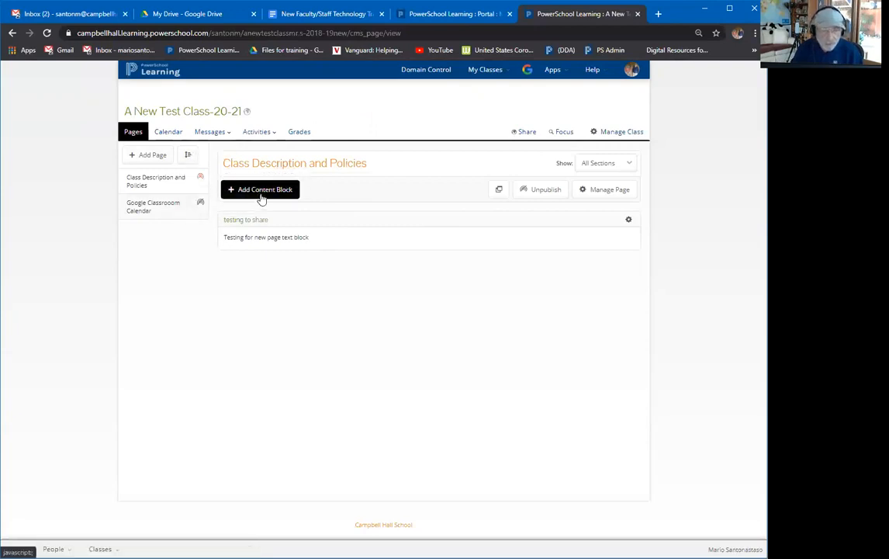
Try reordering the class pages in Organize Pages, then discard the change.
left_click(188, 157)
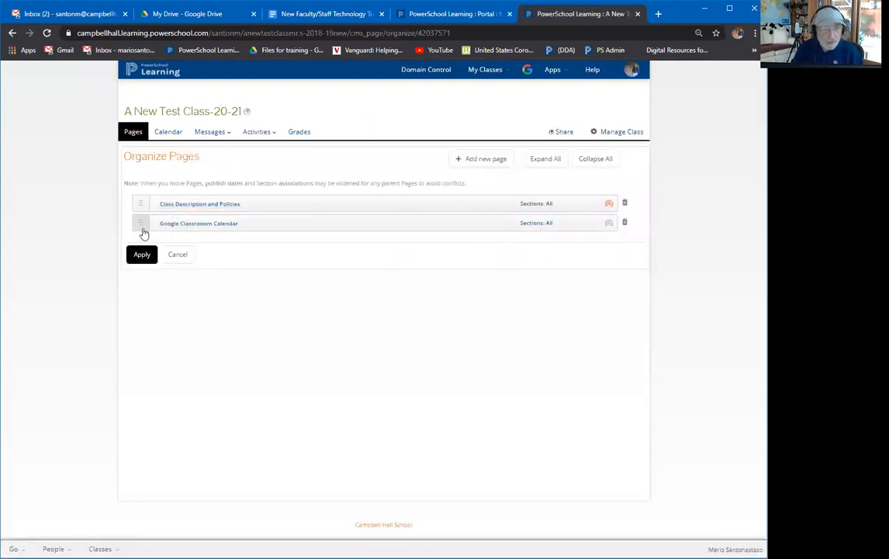
left_click_drag(143, 229, 149, 205)
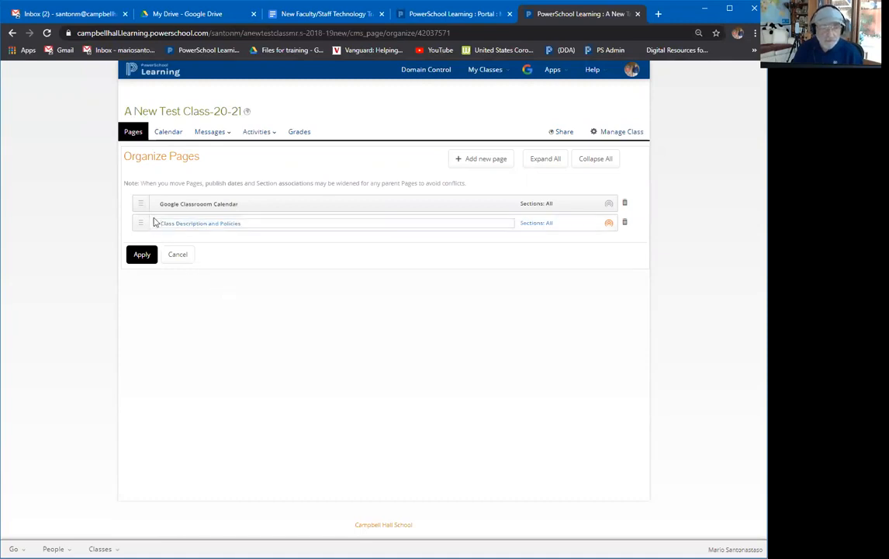
left_click_drag(142, 226, 141, 204)
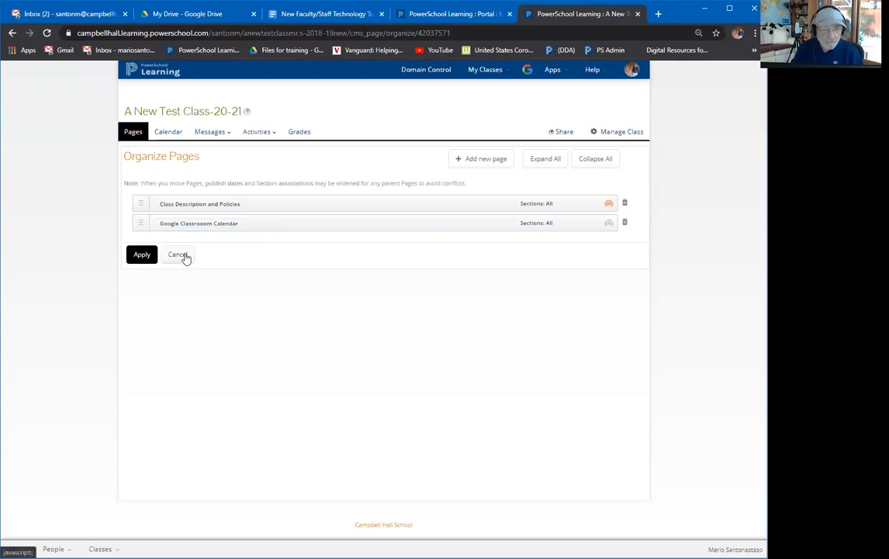
left_click(183, 254)
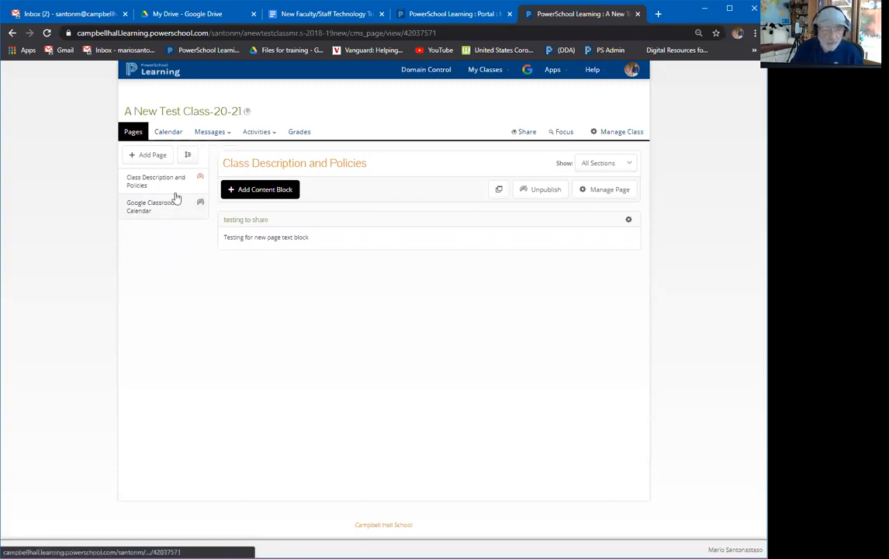
Nest Google Classrooom Calendar under Class Description and Policies, apply, and reopen the parent page.
left_click(189, 157)
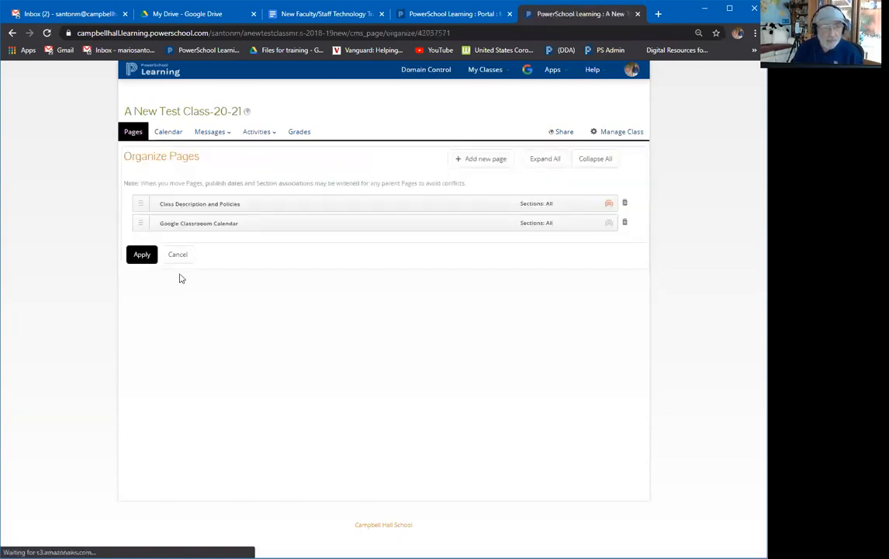
mouse_move(169, 228)
left_mouse_down()
mouse_move(145, 226)
mouse_move(169, 224)
left_mouse_up()
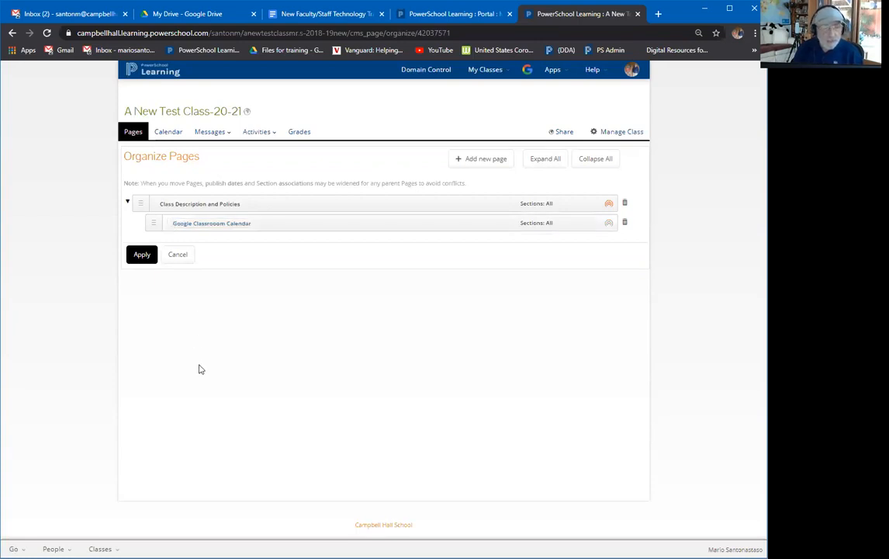
left_click(142, 257)
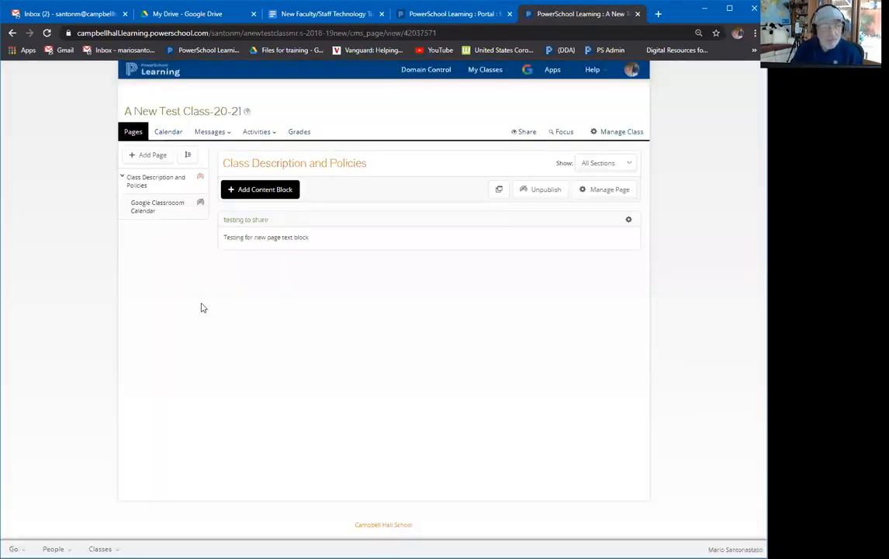
left_click(123, 178)
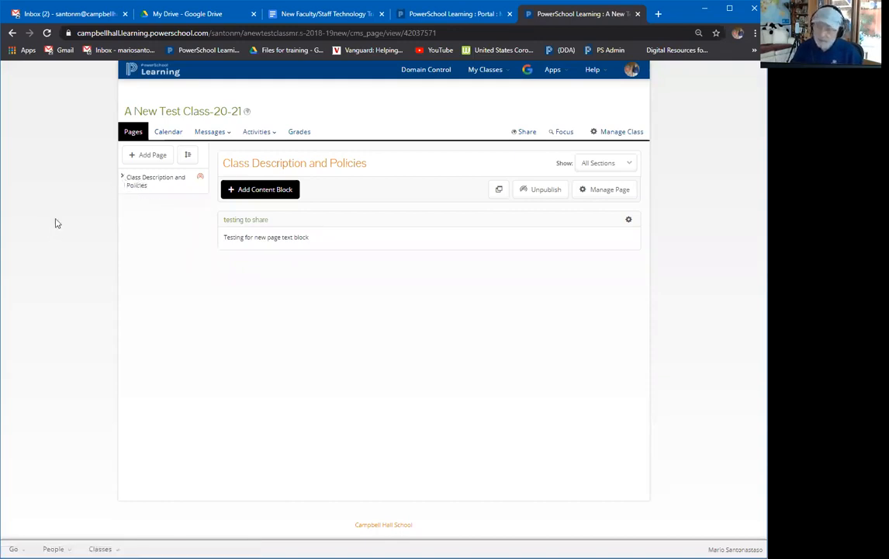
left_click(122, 178)
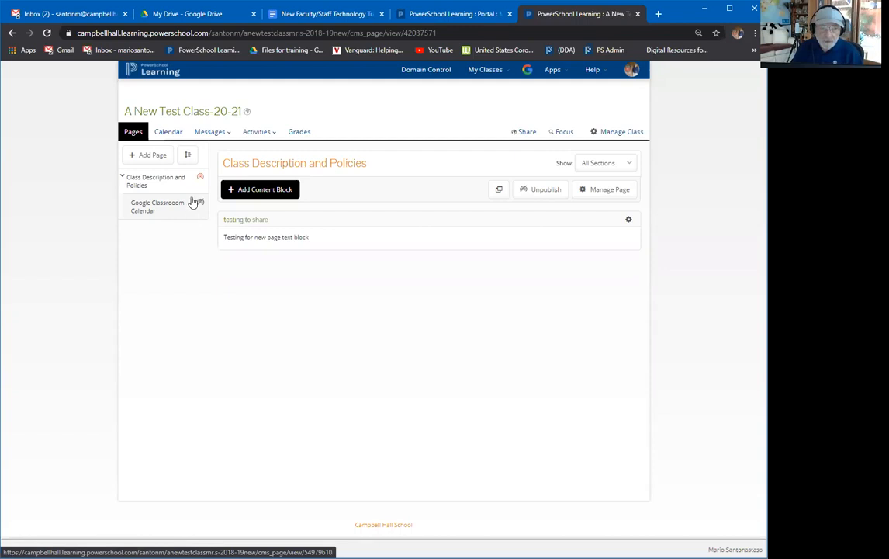
left_click(161, 184)
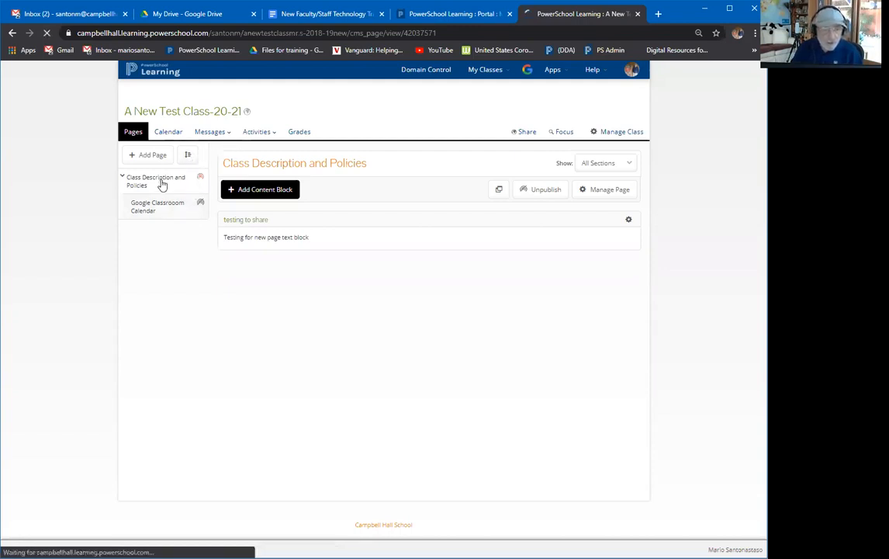
Add a content block, browsing its categories, and choose On Page Text from Content.
left_click(258, 190)
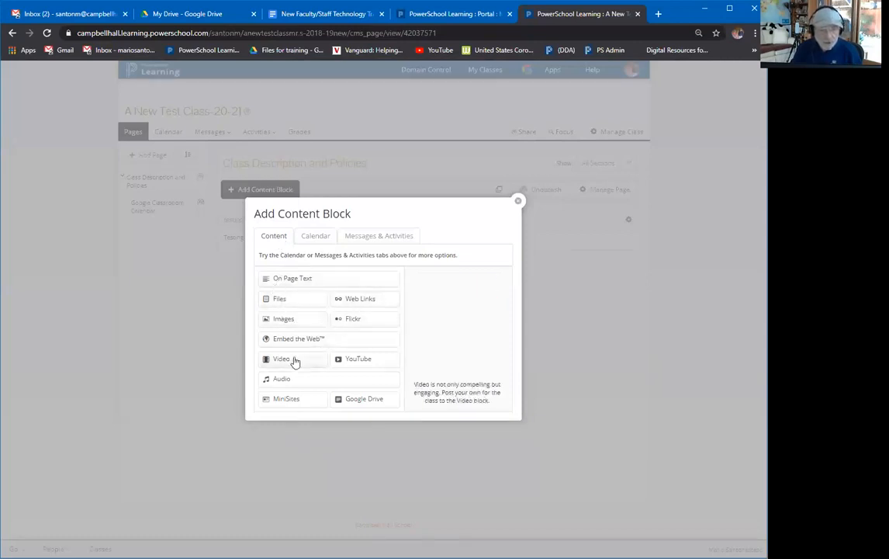
left_click(313, 239)
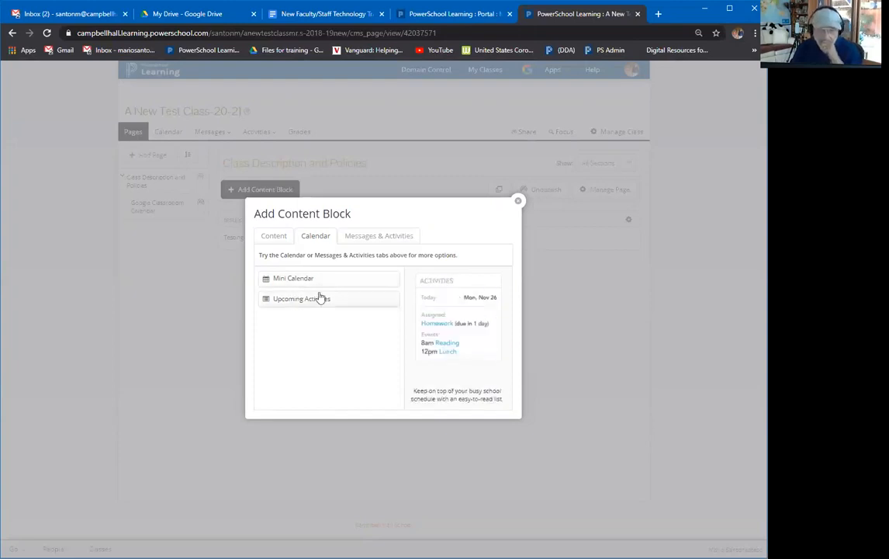
left_click(364, 238)
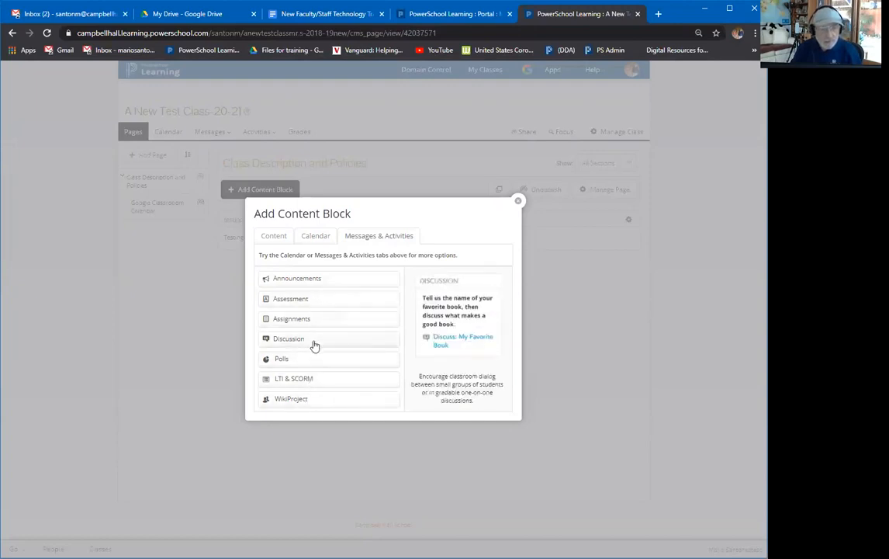
left_click(279, 239)
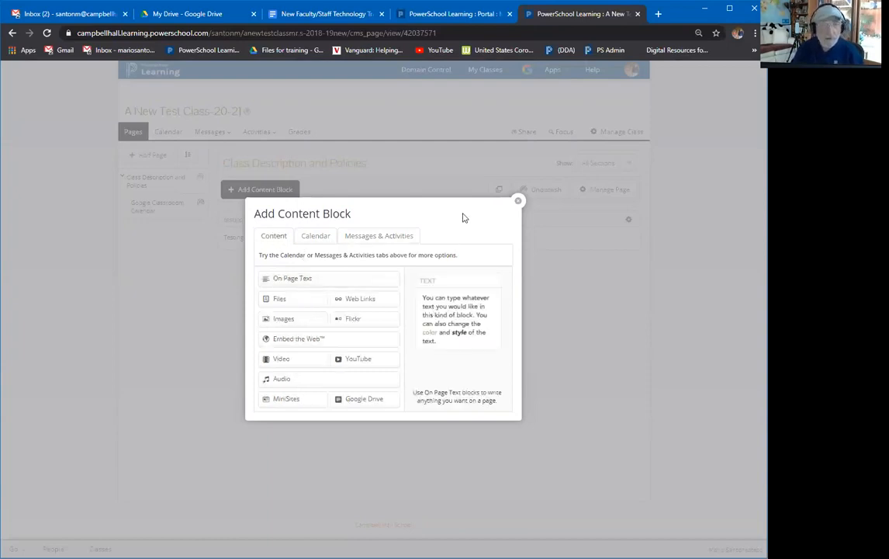
left_click(349, 283)
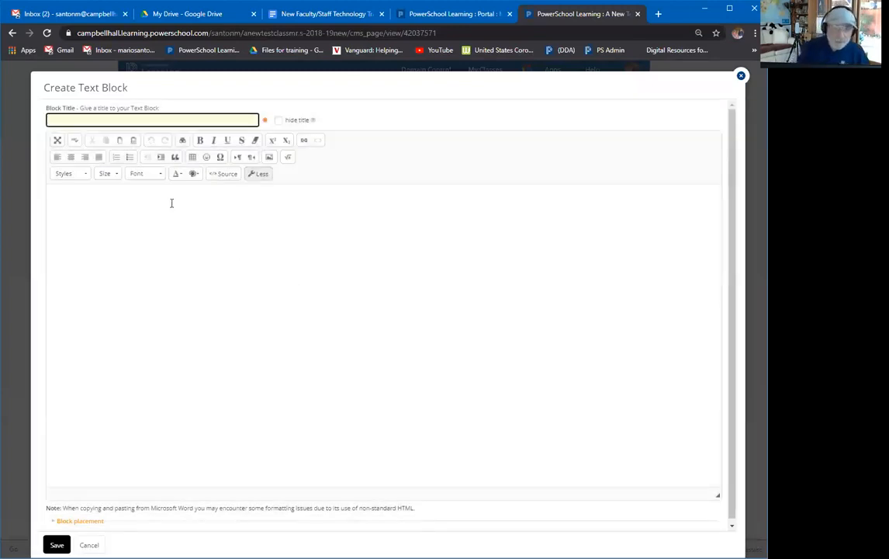
Enter 'Text Block 1' as the block title and move into the empty body.
left_click(250, 119)
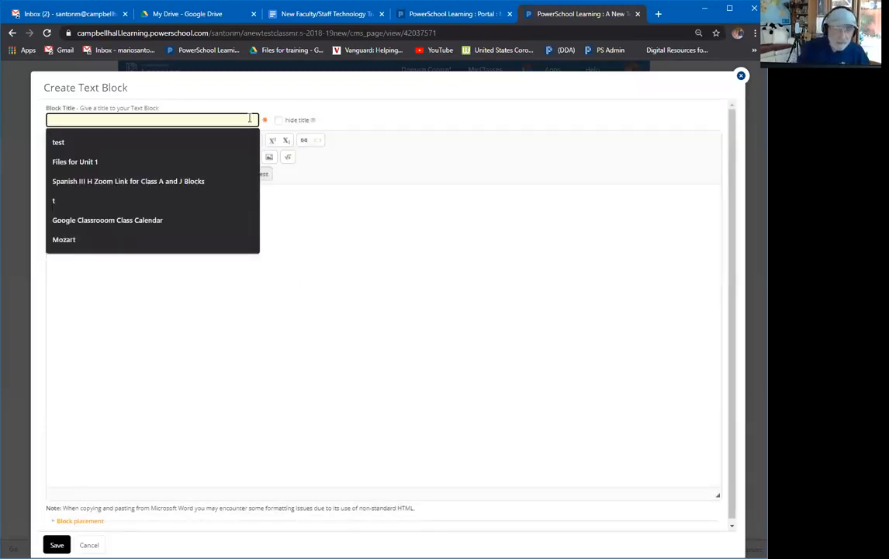
type("Tes")
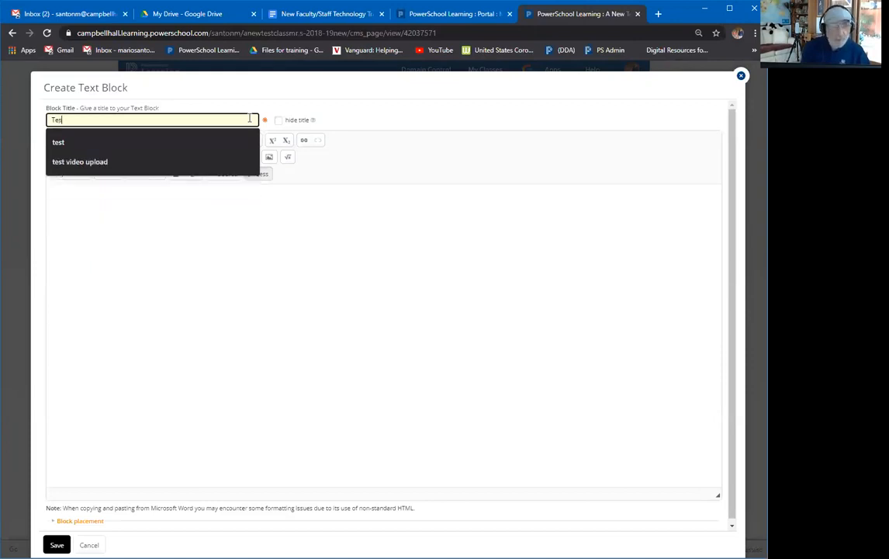
type("xt B")
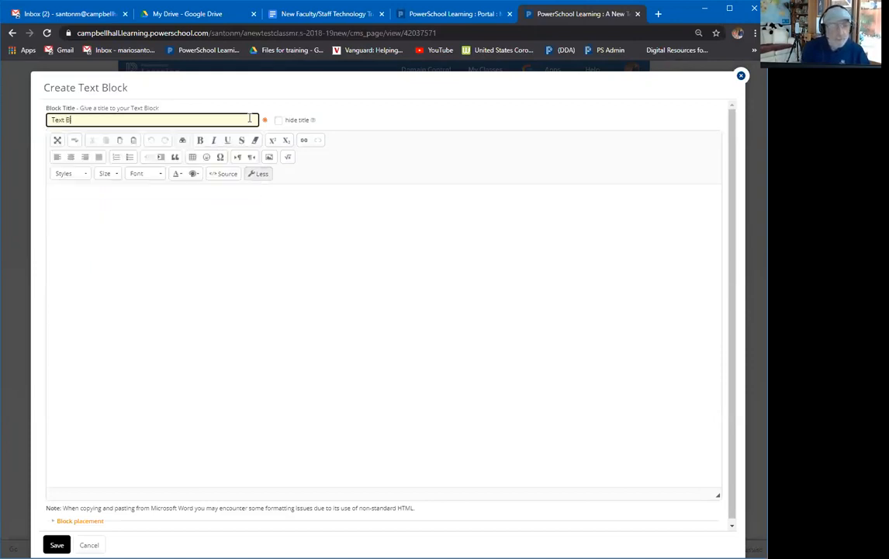
type("lock 1")
left_click(154, 211)
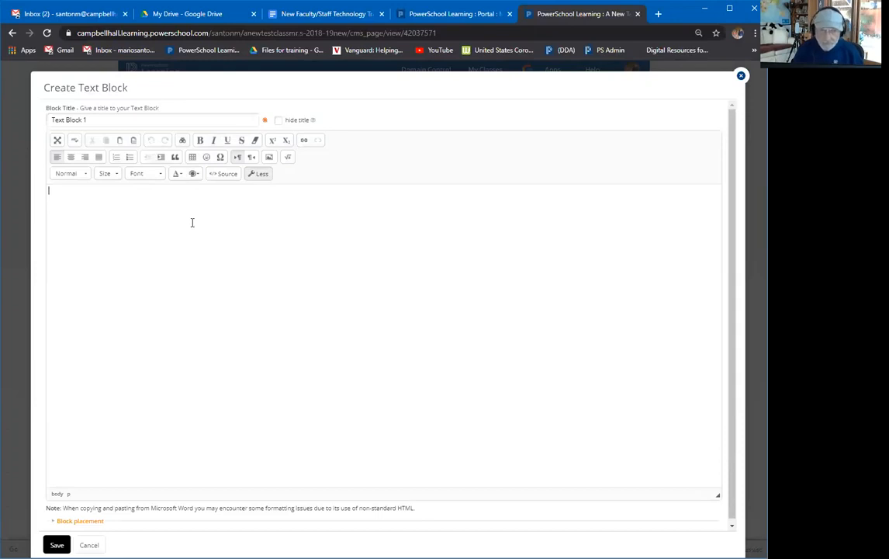
Copy the Google Docs schedule from PART 1 to the PowerTeacher Gradebook line, then return to PowerSchool.
left_click(313, 14)
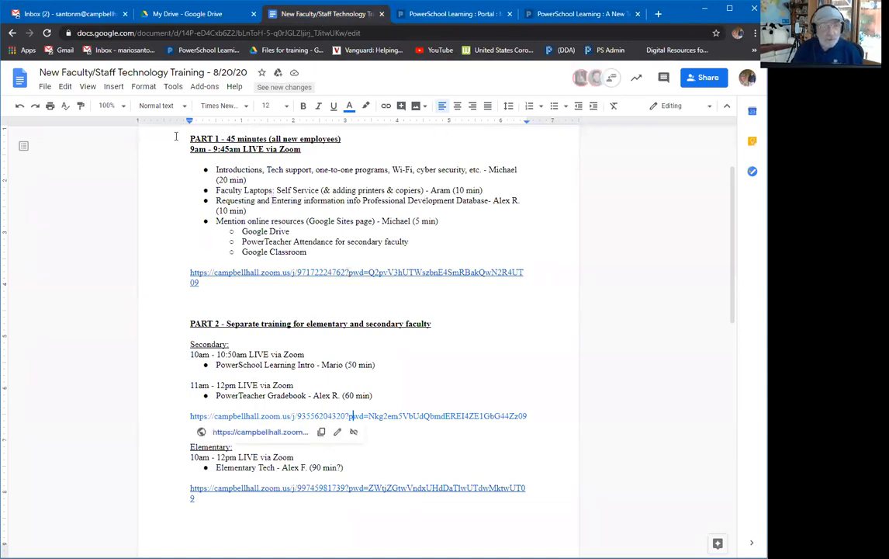
left_click_drag(190, 139, 484, 396)
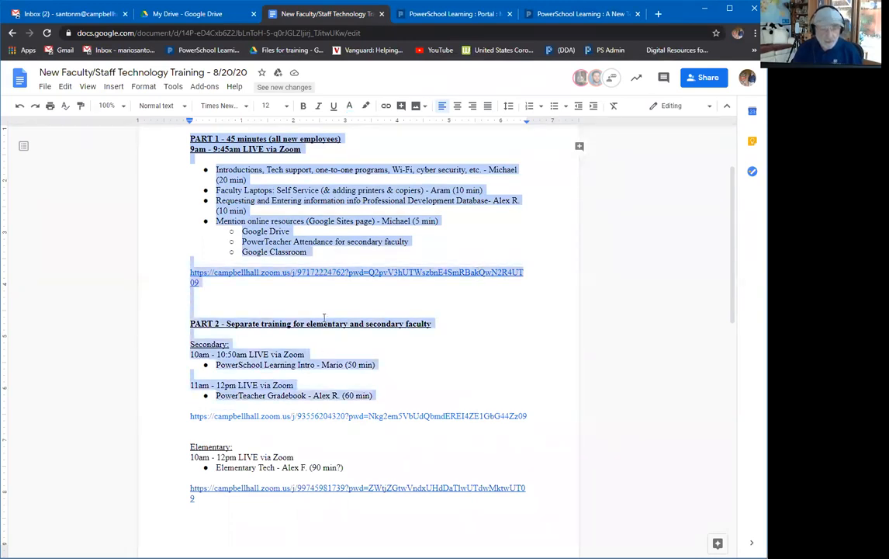
right_click(304, 190)
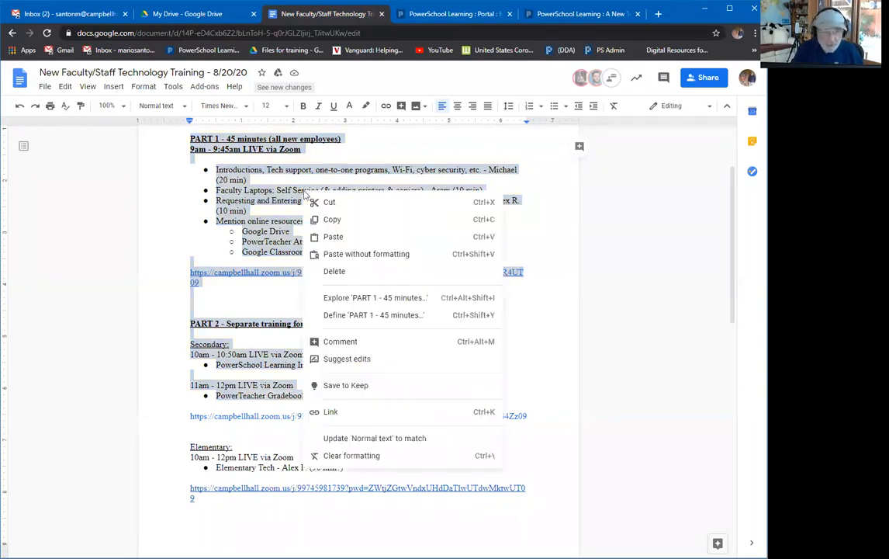
left_click(334, 219)
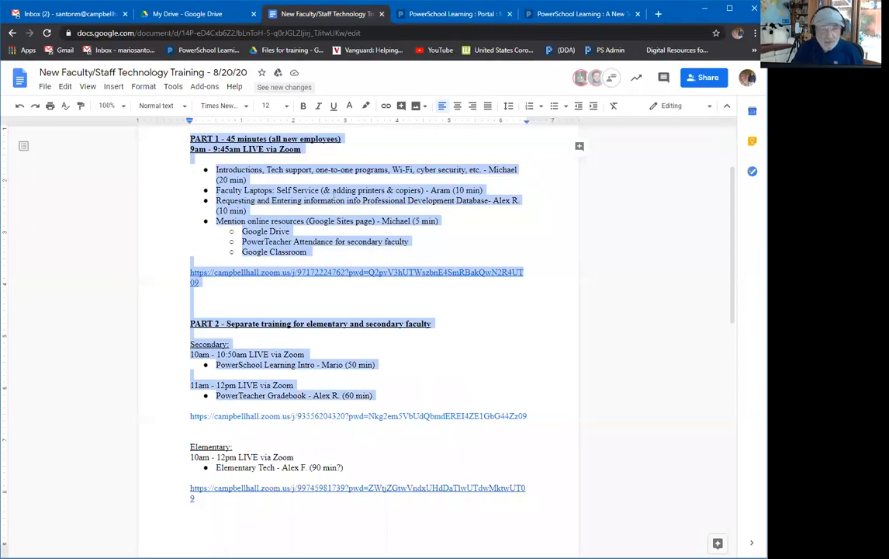
left_click(417, 19)
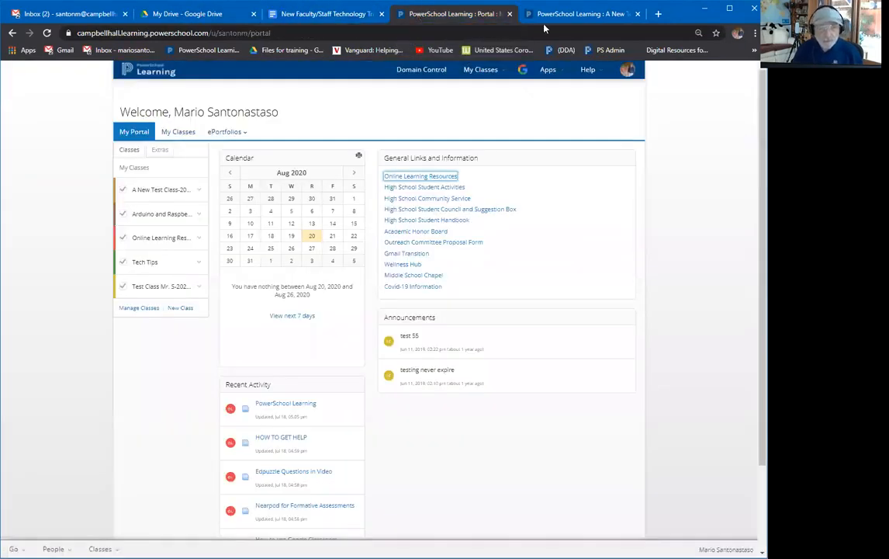
Paste the training schedule, PART 1 through the PowerTeacher Gradebook line, into Text Block 1's body.
left_click(561, 16)
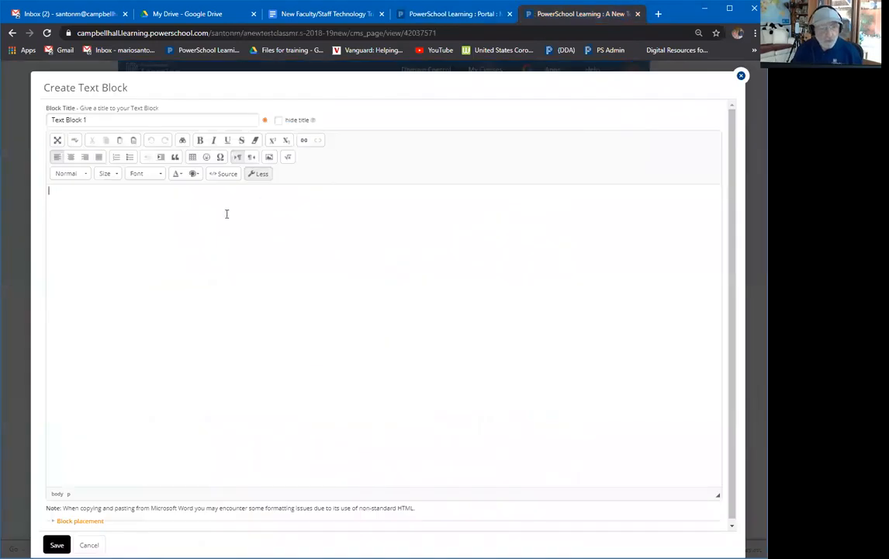
right_click(142, 193)
left_click(174, 200)
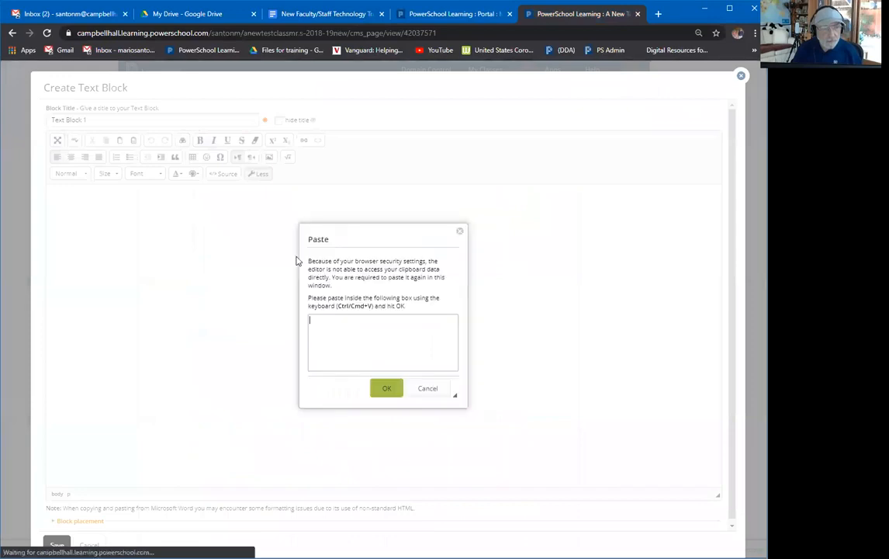
right_click(348, 331)
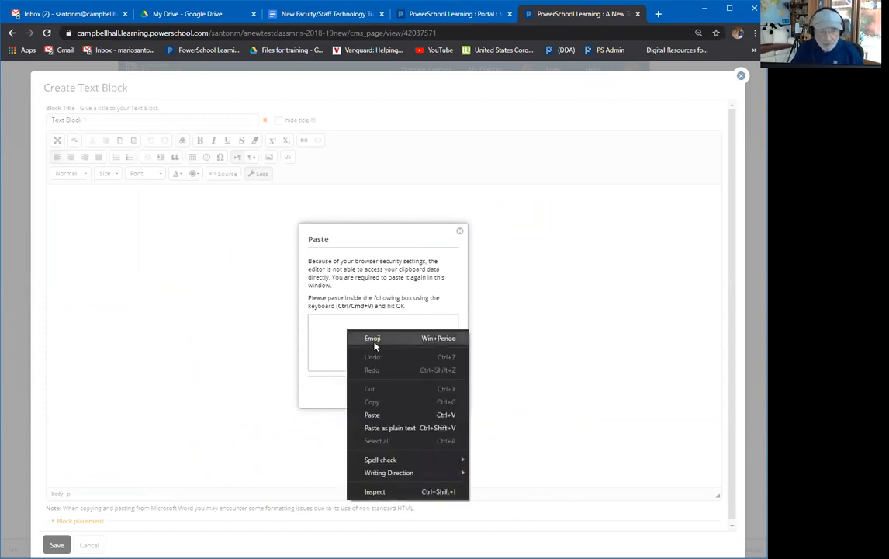
left_click(390, 414)
left_click(386, 388)
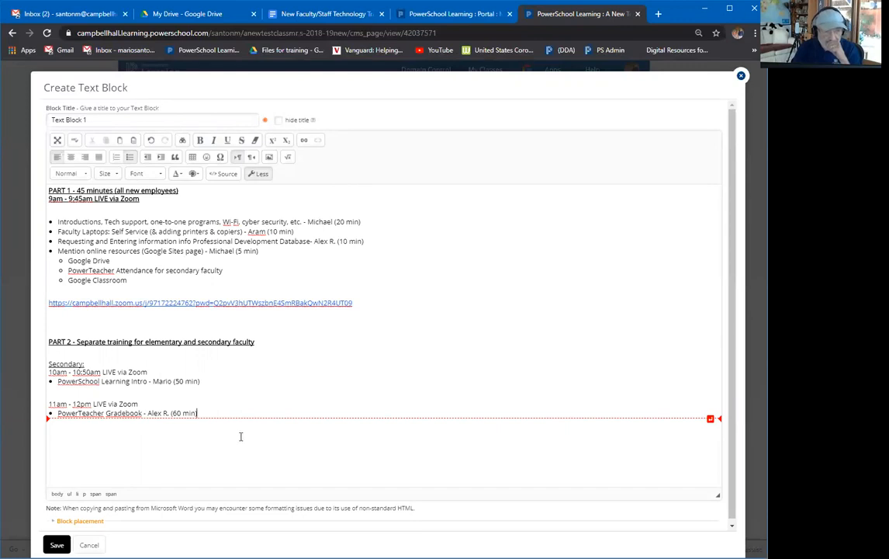
Add a blank line after the list, bold the PART 1 bullet items, and select the Google Drive text.
key("Return")
key("Return")
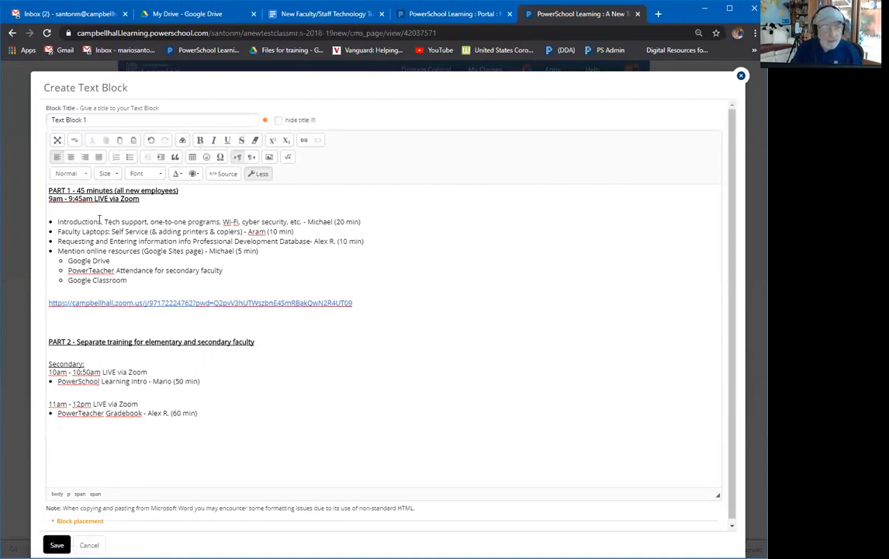
left_click_drag(54, 220, 242, 276)
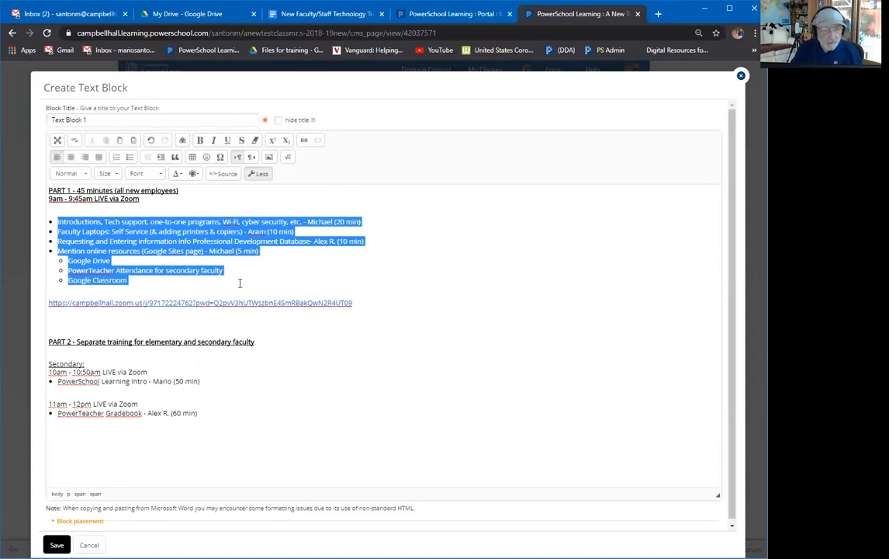
left_click(416, 301)
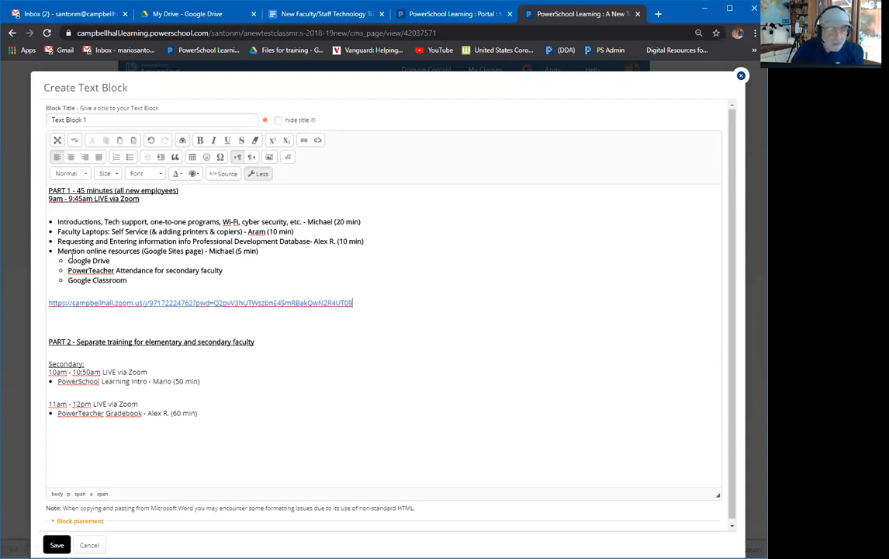
left_click_drag(68, 260, 113, 261)
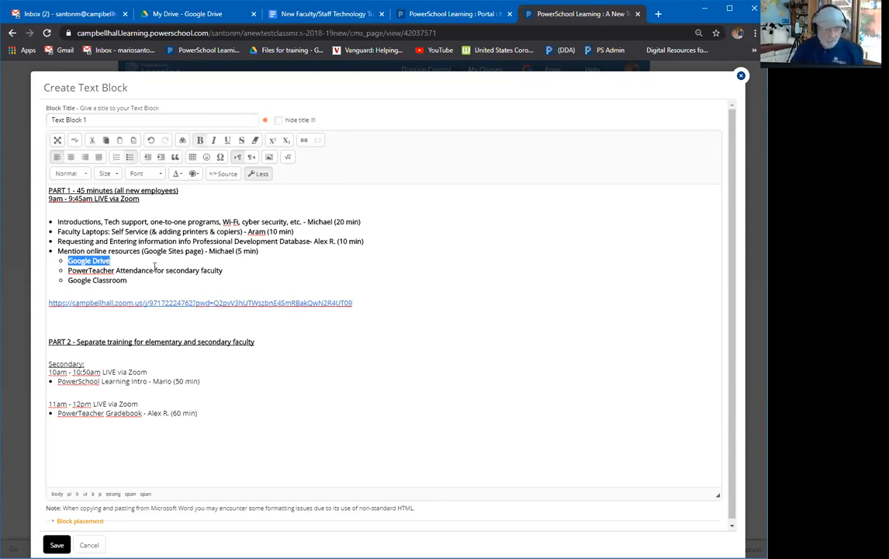
Link the selected Google Drive text to the website cnn.com.
left_click(303, 142)
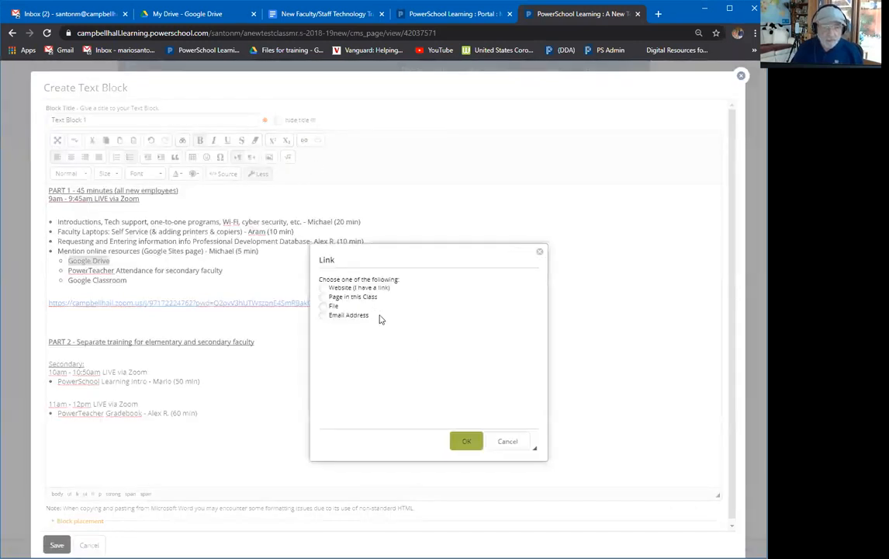
left_click(366, 353)
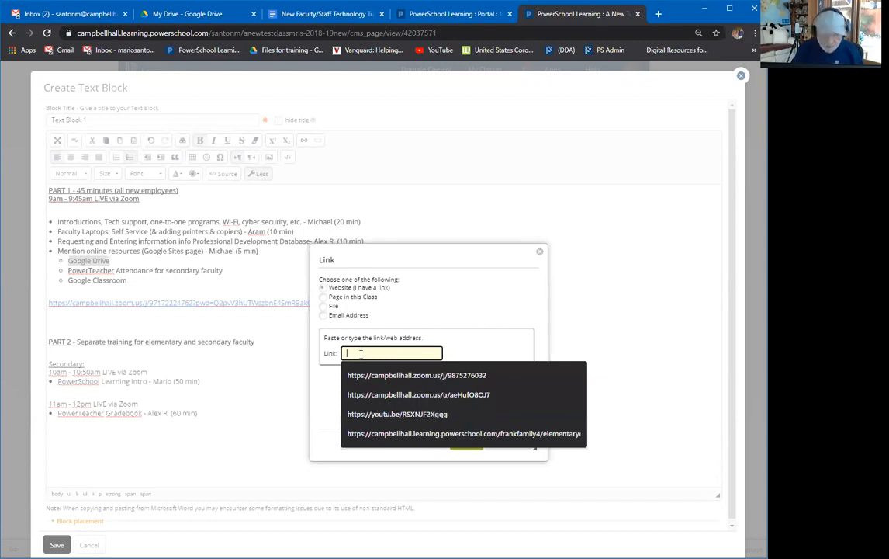
type("cnn.com")
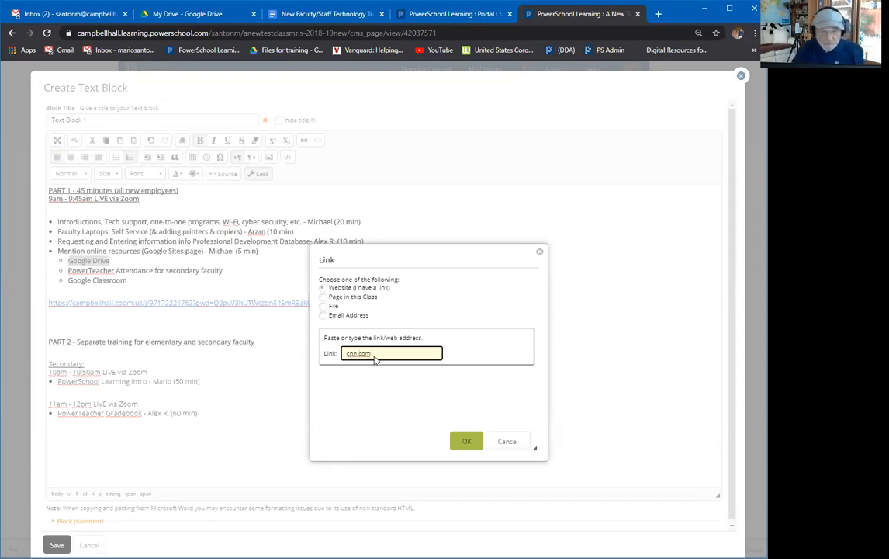
left_click(466, 441)
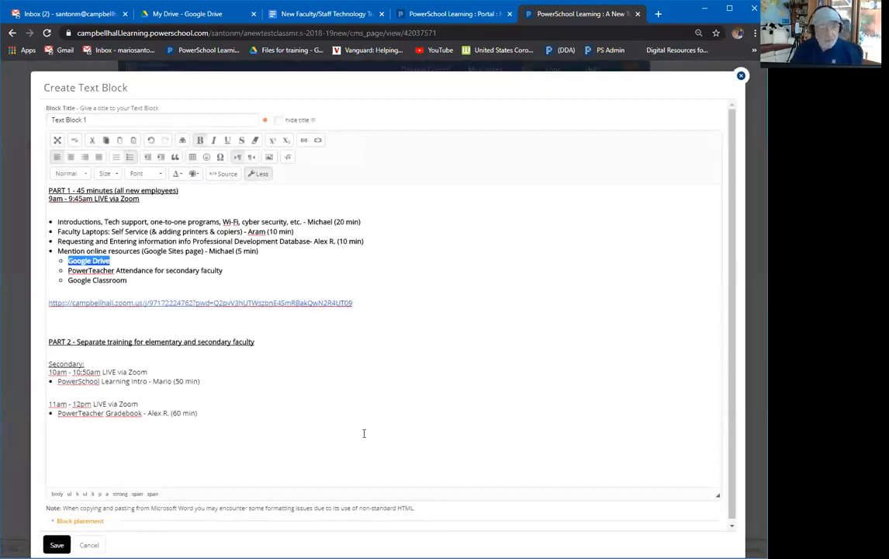
Save Text Block 1 to the class page.
left_click(56, 545)
scroll(287, 443, "down", 2)
scroll(306, 386, "up", 3)
Test the Google Drive link, confirming CNN opens in a new tab, then return to the class page.
scroll(305, 385, "down", 2)
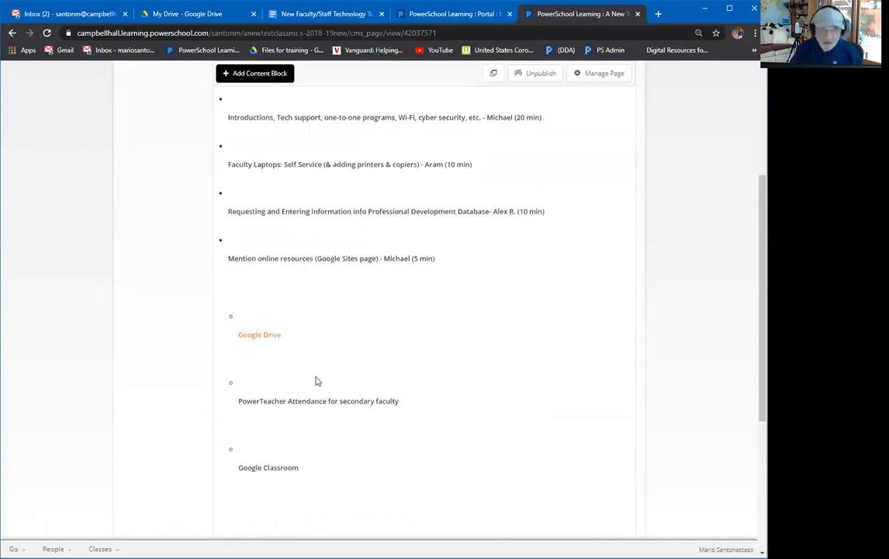
scroll(315, 380, "up", 2)
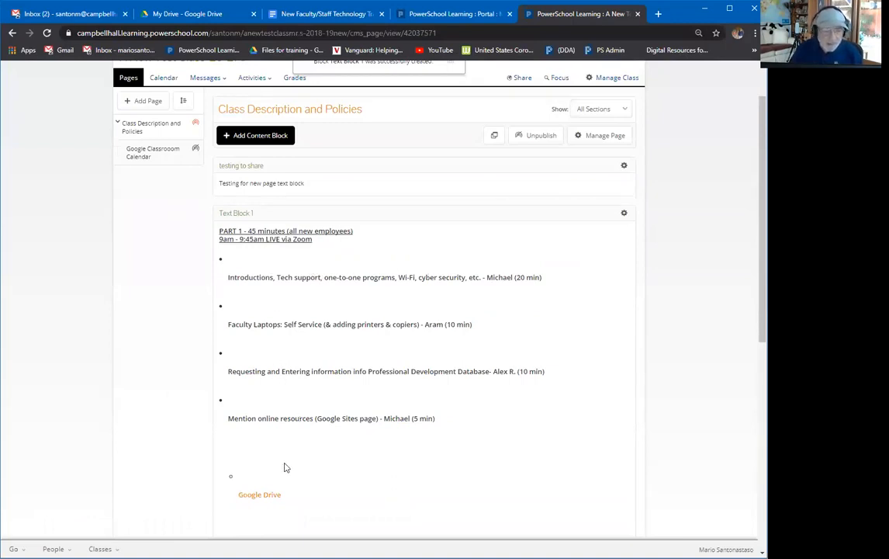
left_click(261, 498)
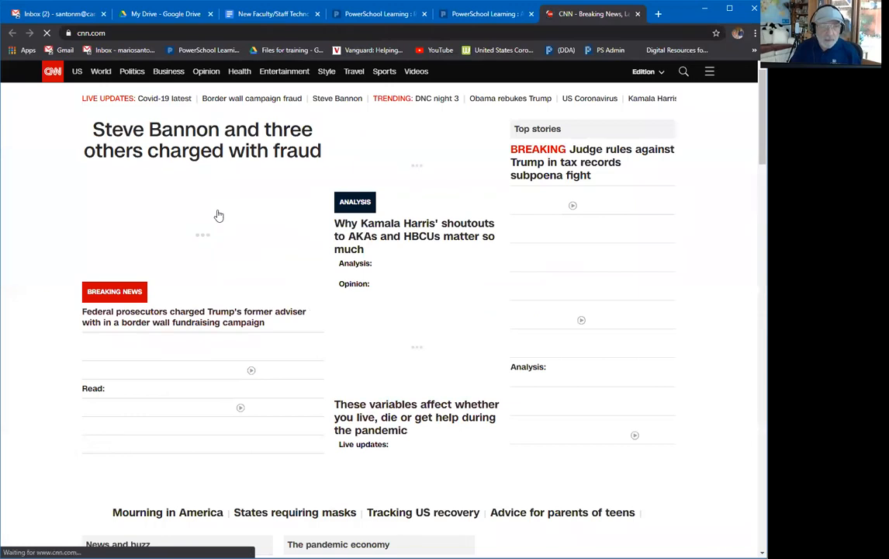
left_click(481, 16)
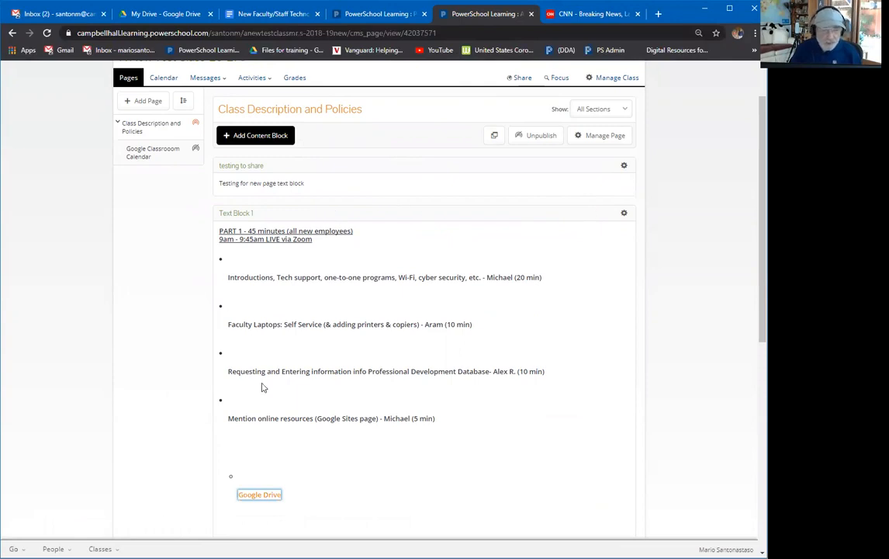
Reopen Text Block 1 and replace the whole schedule with the single line 'Test Text Block'.
left_click(623, 214)
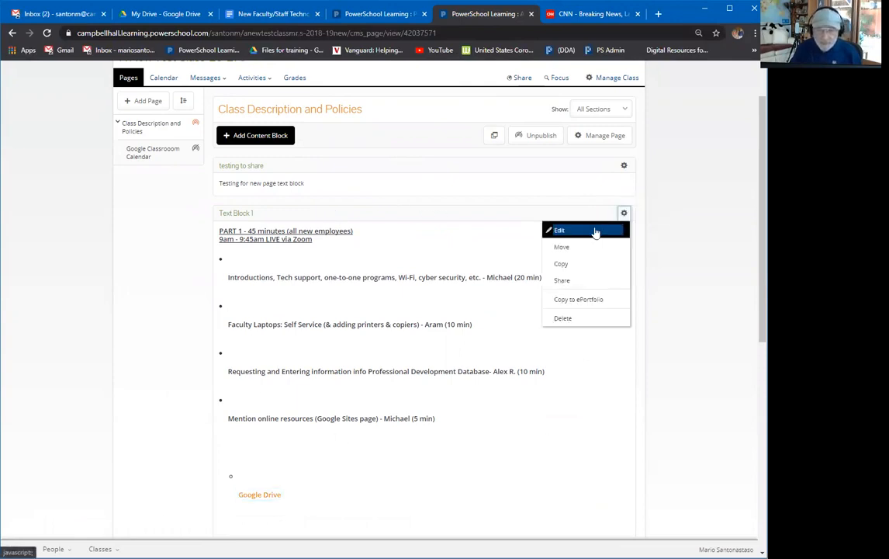
left_click(586, 234)
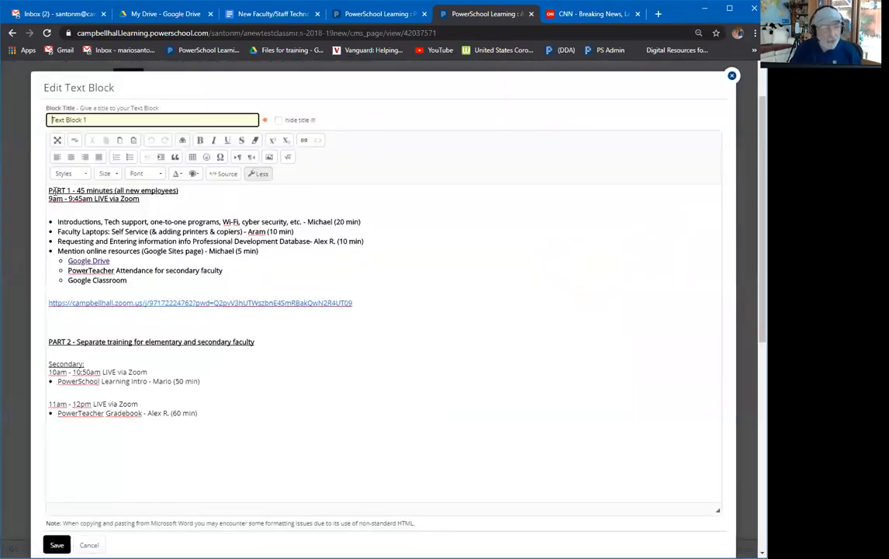
left_click(47, 190)
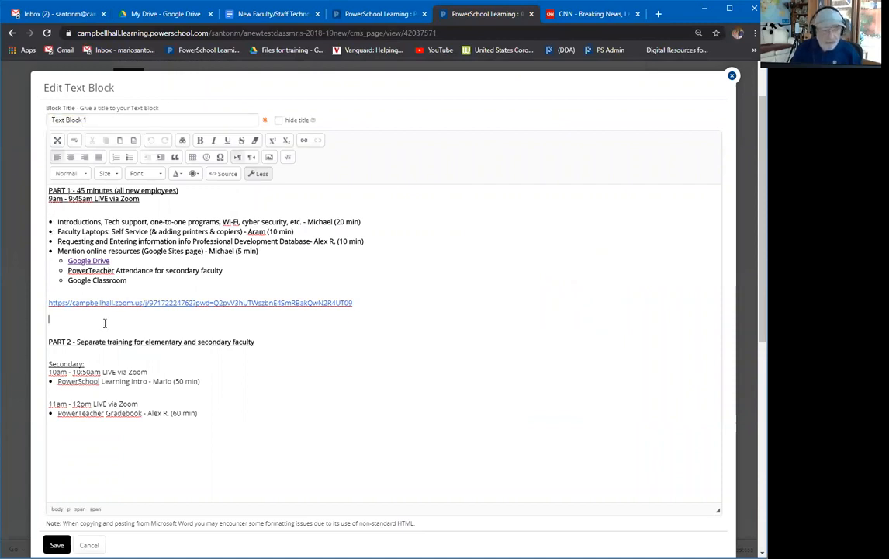
key("BackSpace")
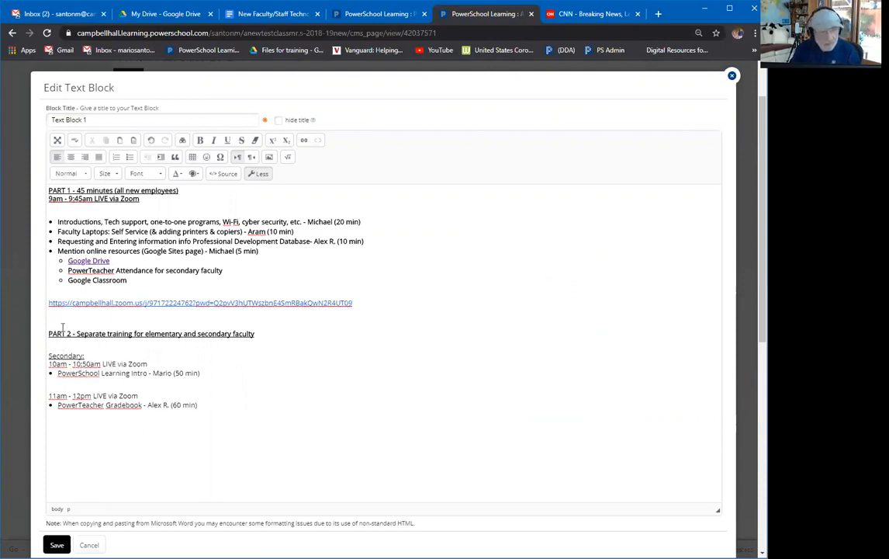
key("BackSpace")
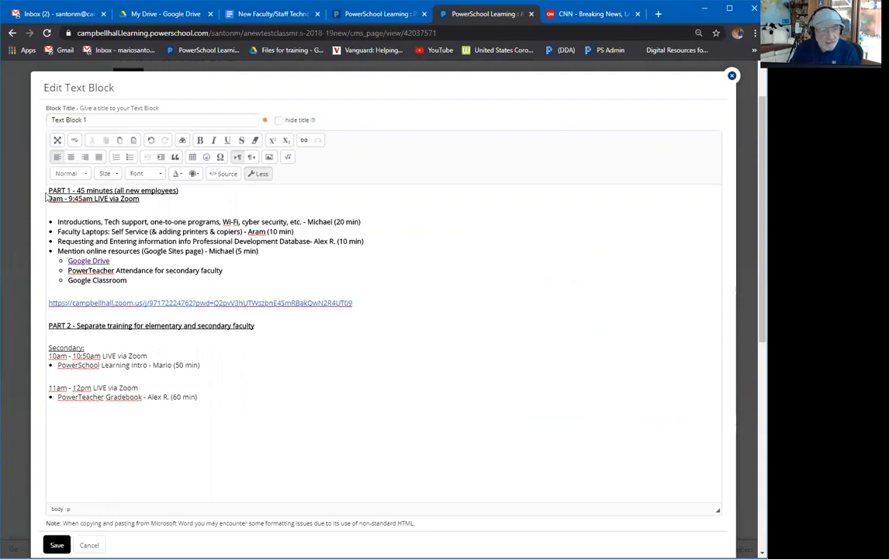
left_click_drag(46, 189, 277, 422)
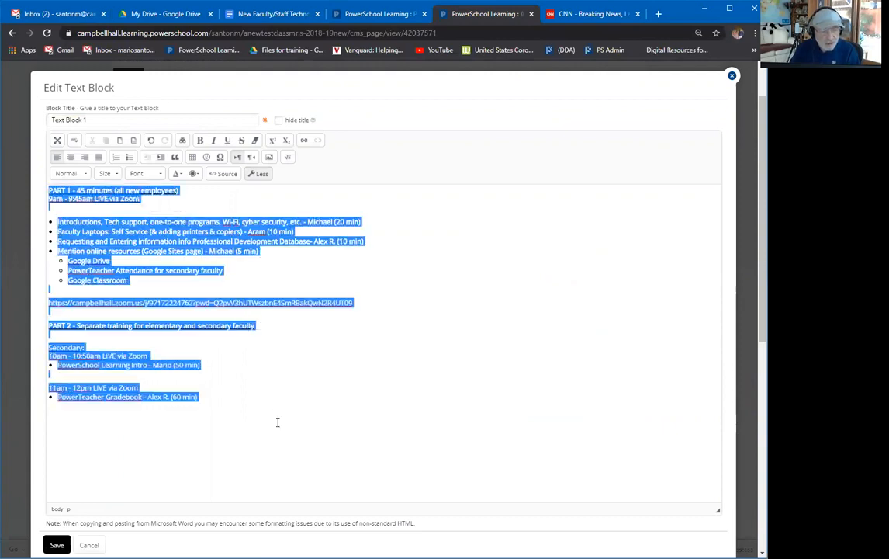
key("BackSpace")
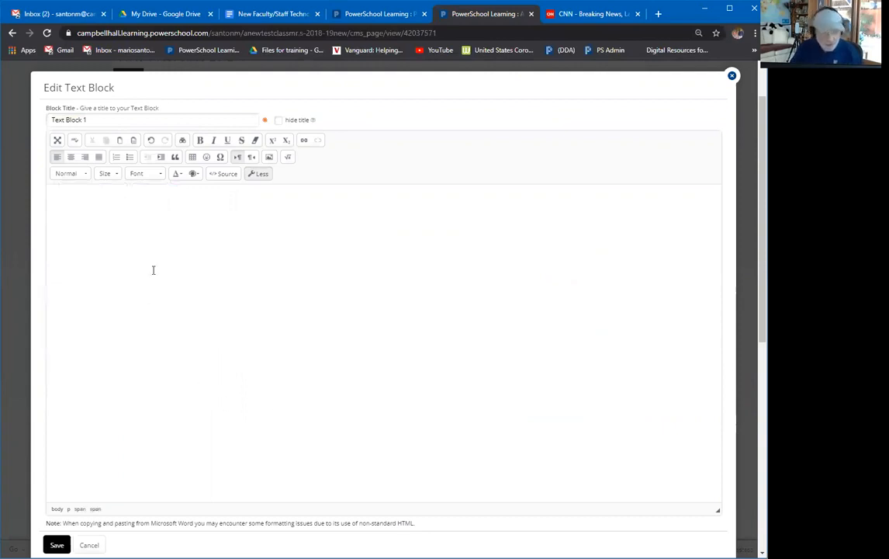
type("Test")
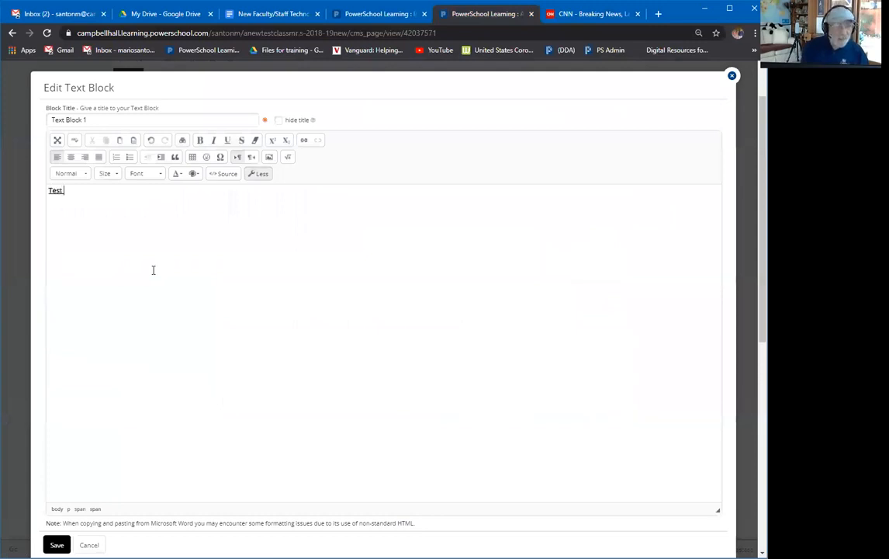
type(" Text ")
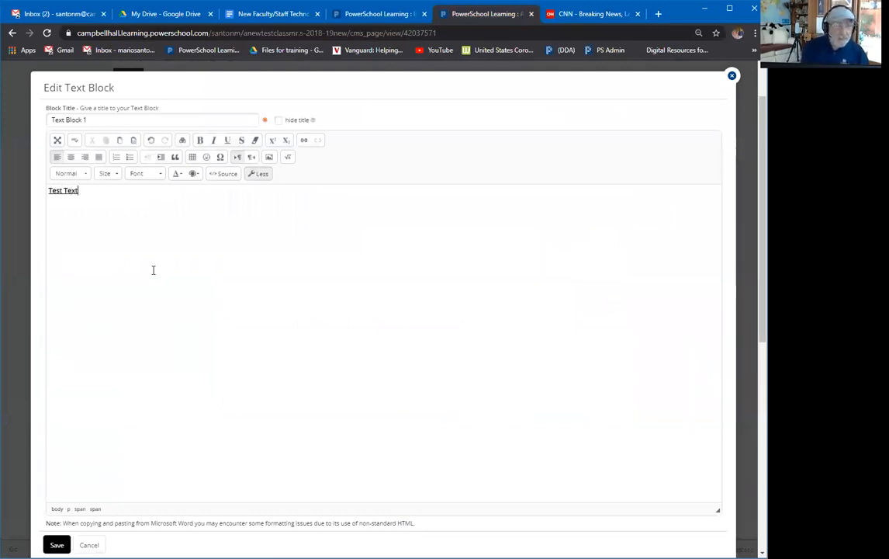
type("Block")
key("Return")
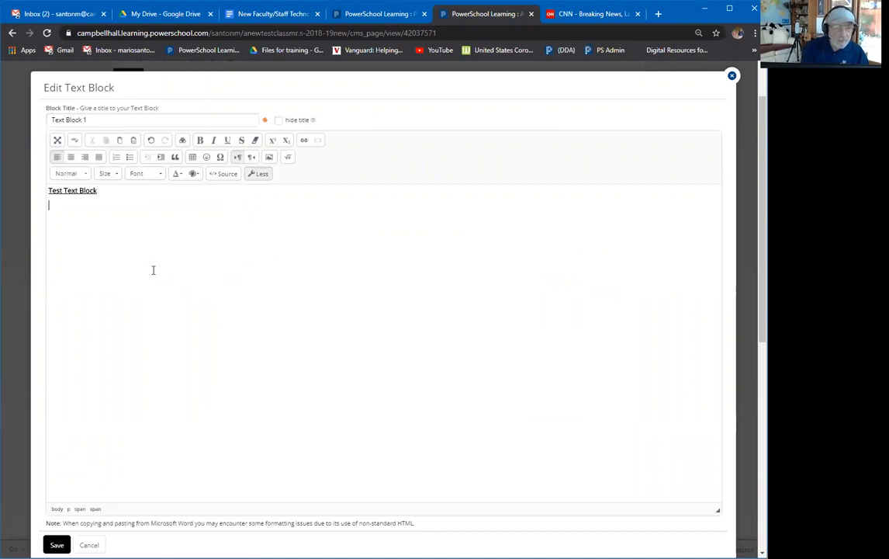
Upload the photo 20170805_134403.jpg from the computer as an image for the block.
left_click(270, 158)
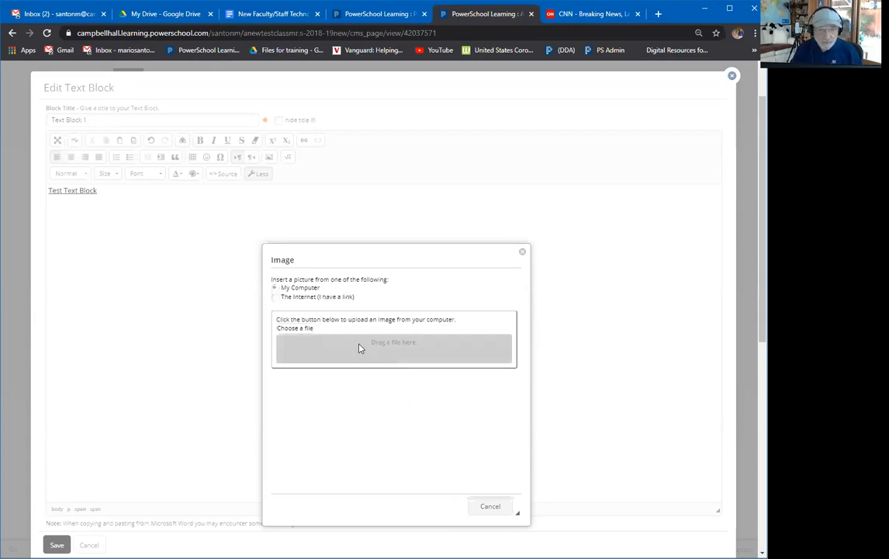
left_click(291, 330)
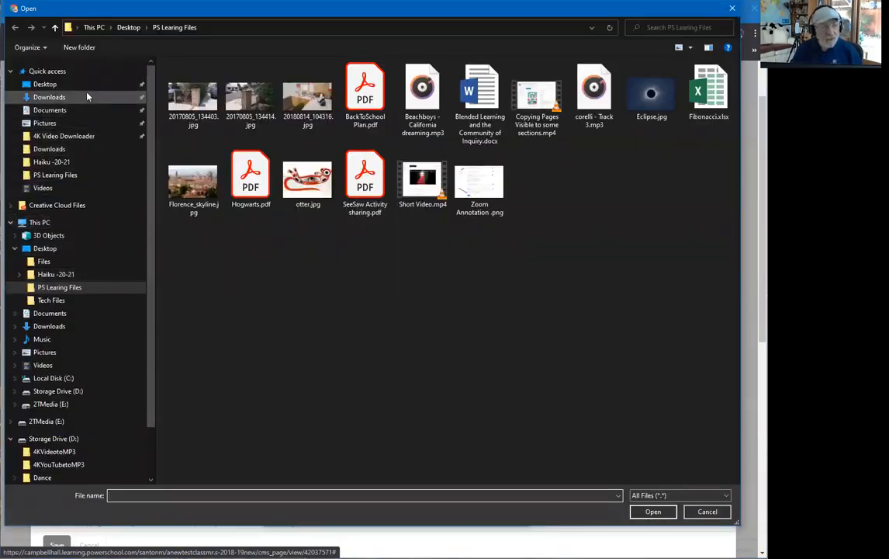
left_click(196, 101)
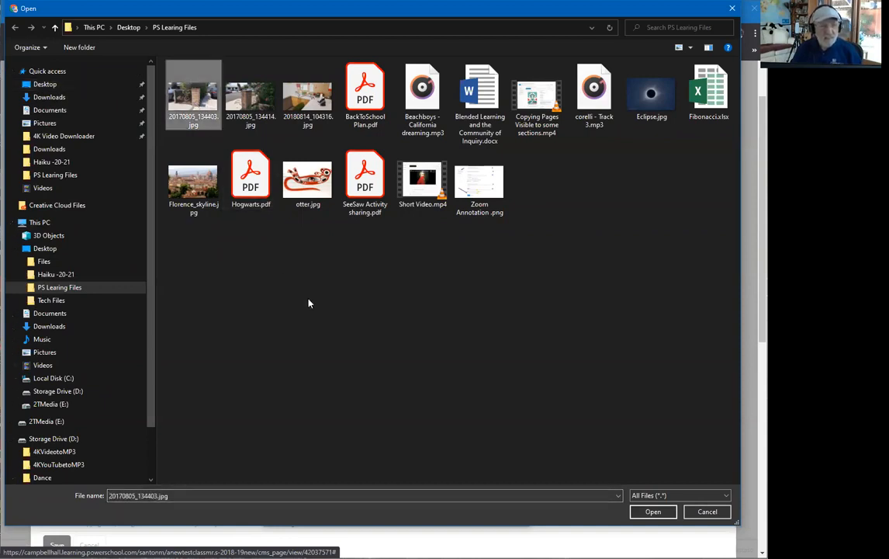
left_click(652, 512)
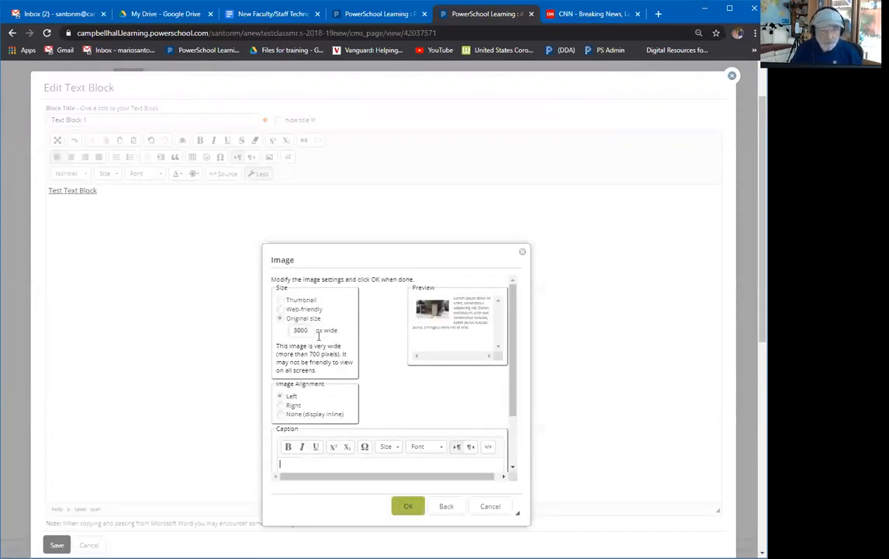
Insert the photo at 800 px wide captioned 'test', then save Text Block 1.
left_click(296, 330)
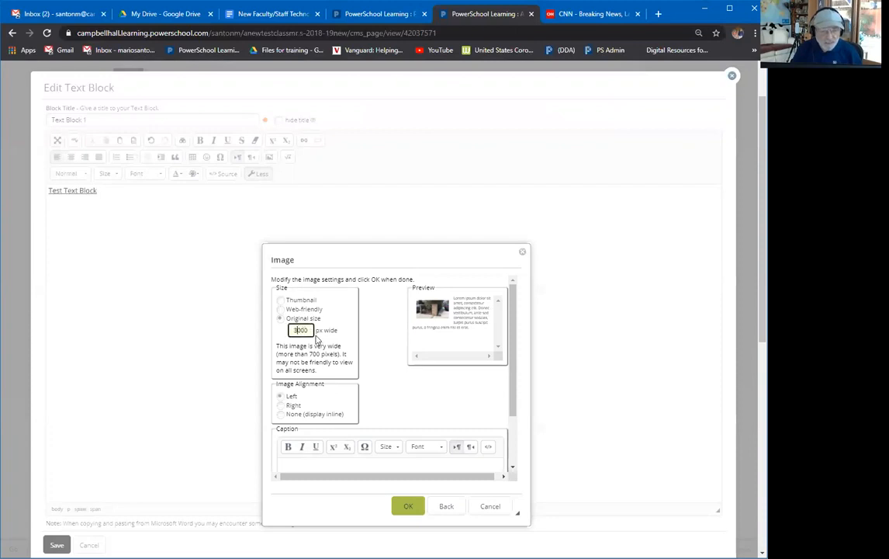
key("BackSpace")
key("BackSpace")
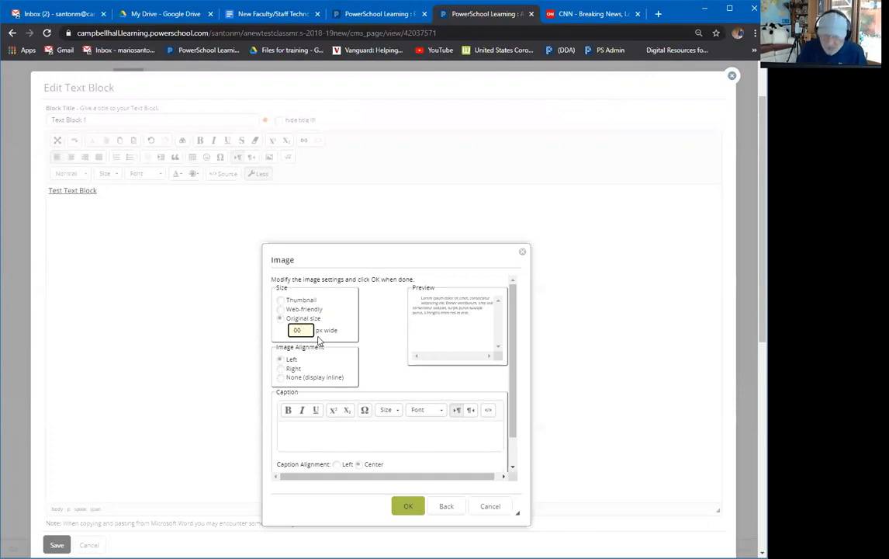
type("8")
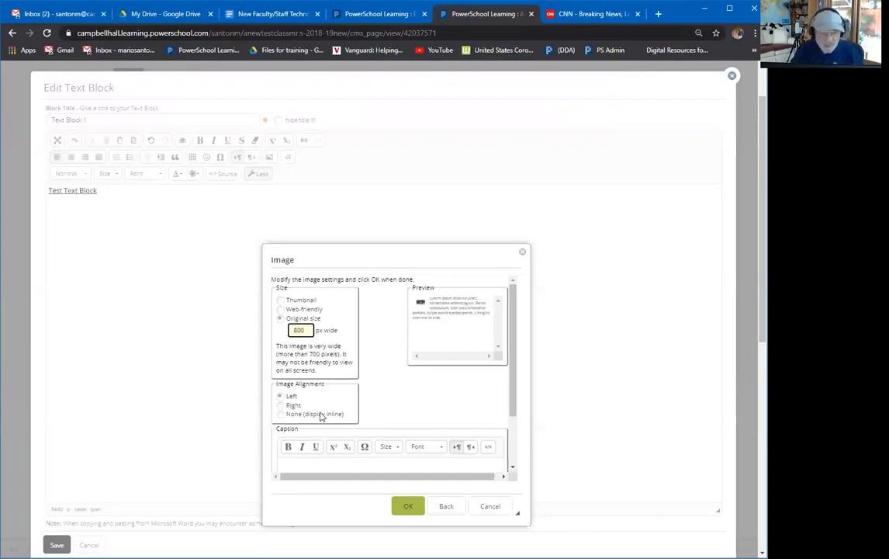
left_click(319, 468)
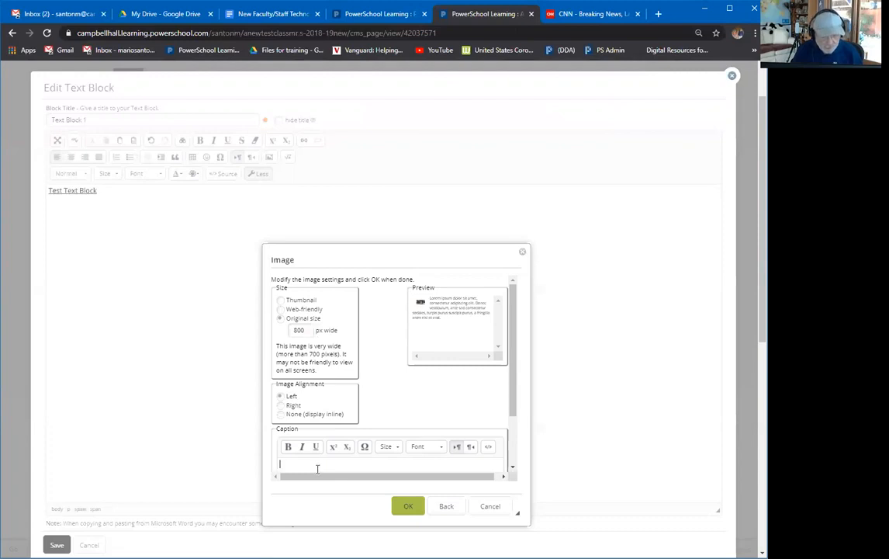
type("test")
left_click(409, 505)
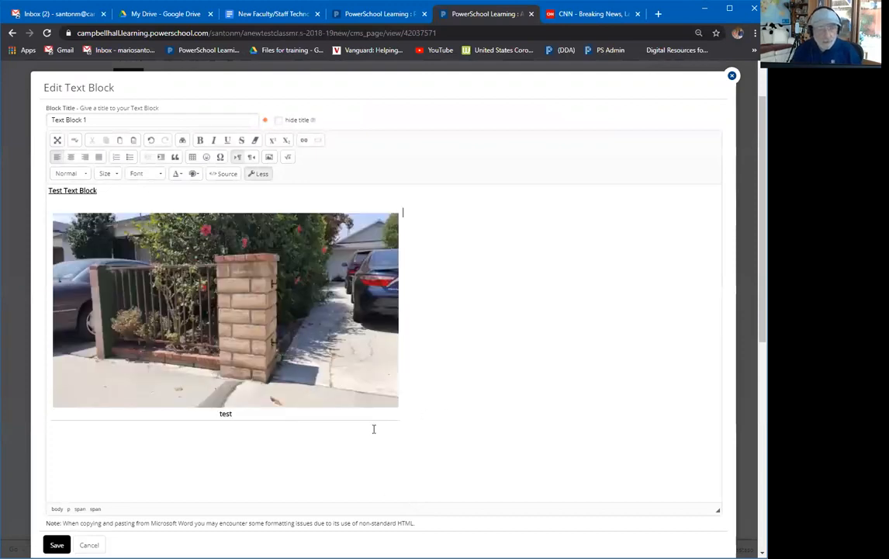
left_click(57, 544)
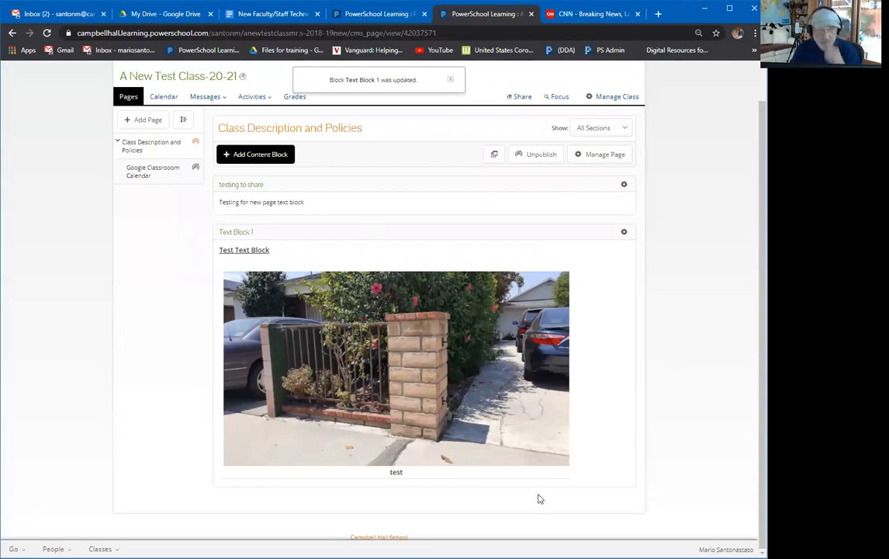
Reopen and cancel Text Block 1's editor, then open the Add Content Block dialog.
left_click_drag(387, 162, 352, 122)
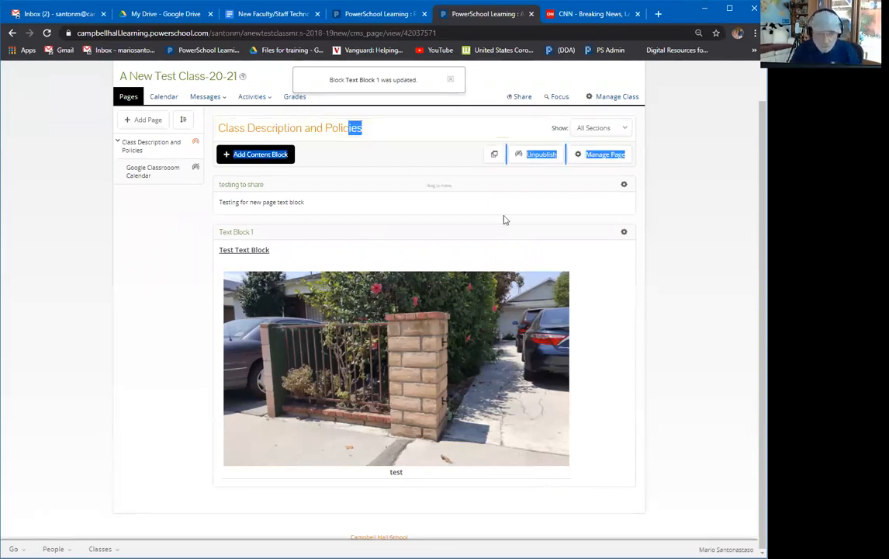
left_click(623, 232)
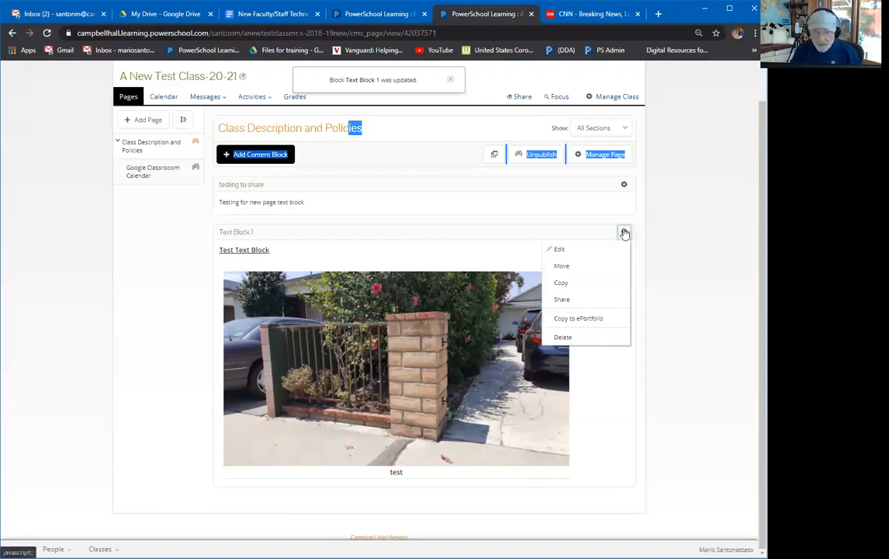
left_click(583, 252)
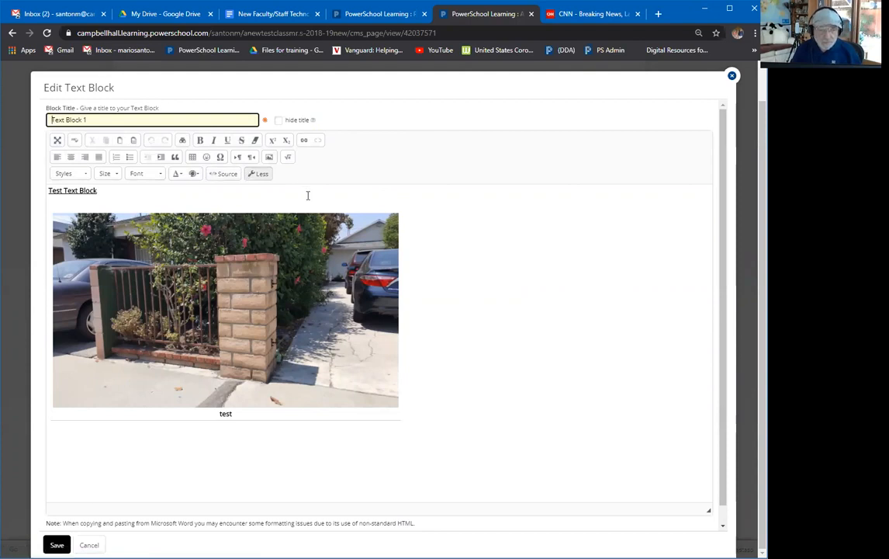
left_click(88, 545)
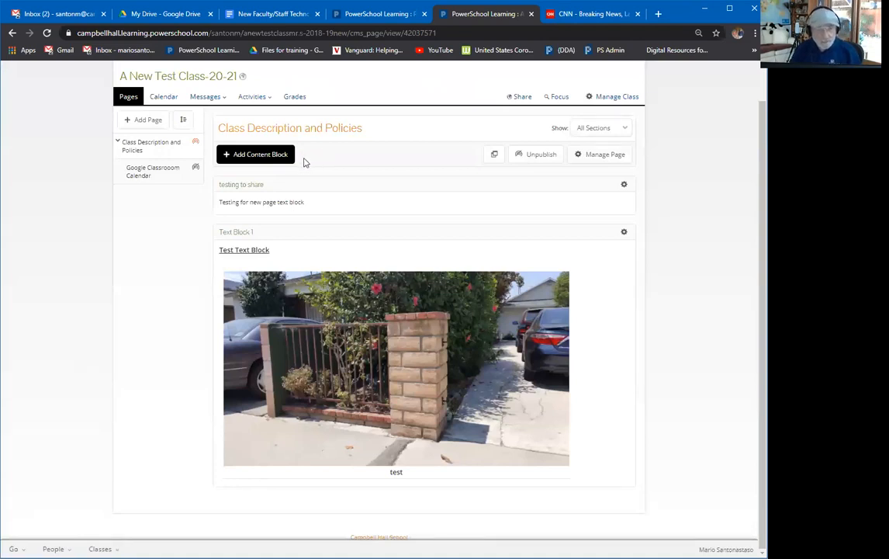
left_click(260, 158)
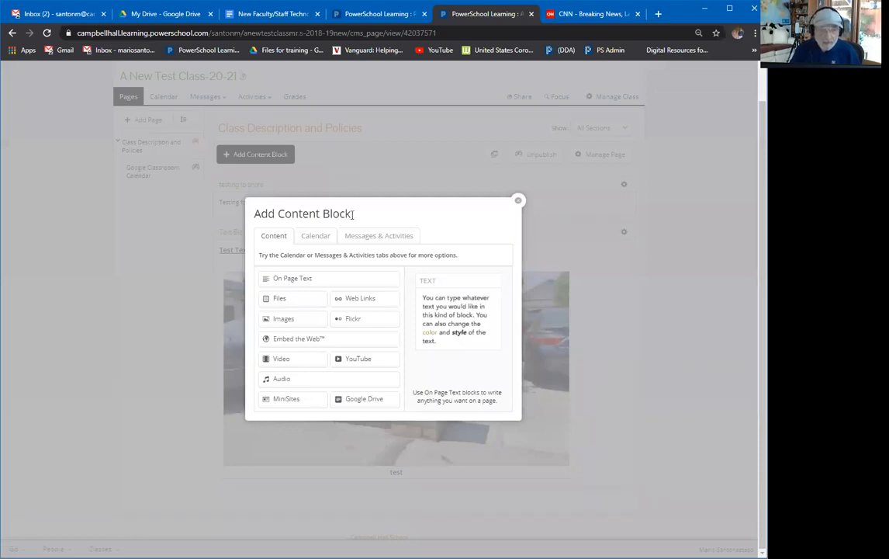
Choose a Files block titled 'Files for class' and continue to the upload step.
left_click(294, 302)
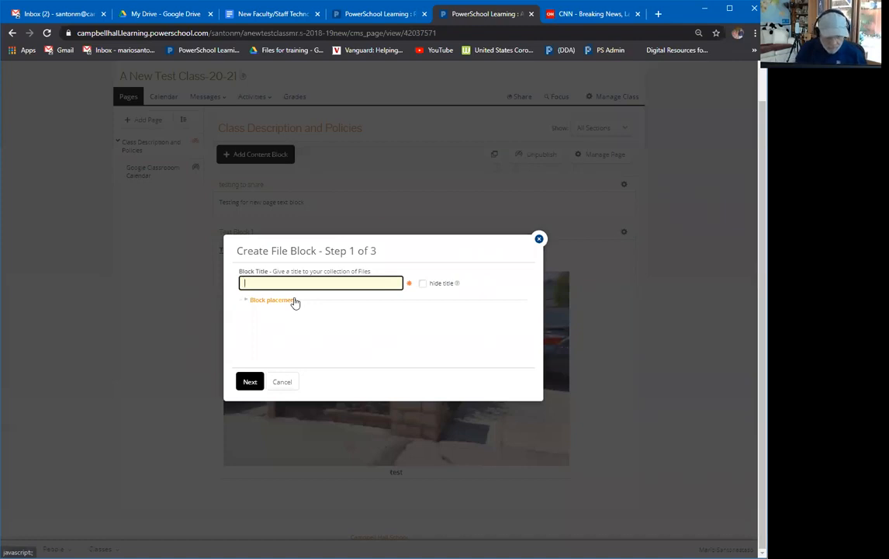
type("Files for cals")
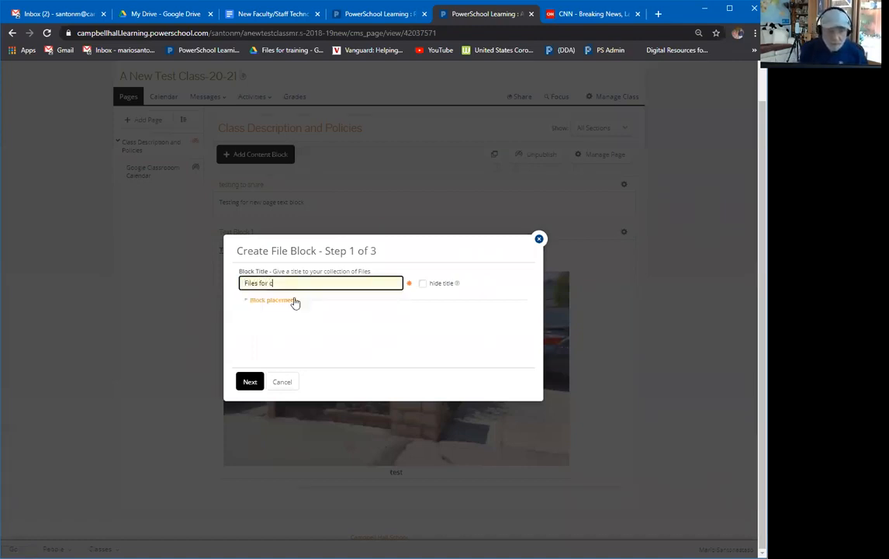
key("BackSpace")
key("BackSpace")
type("lass")
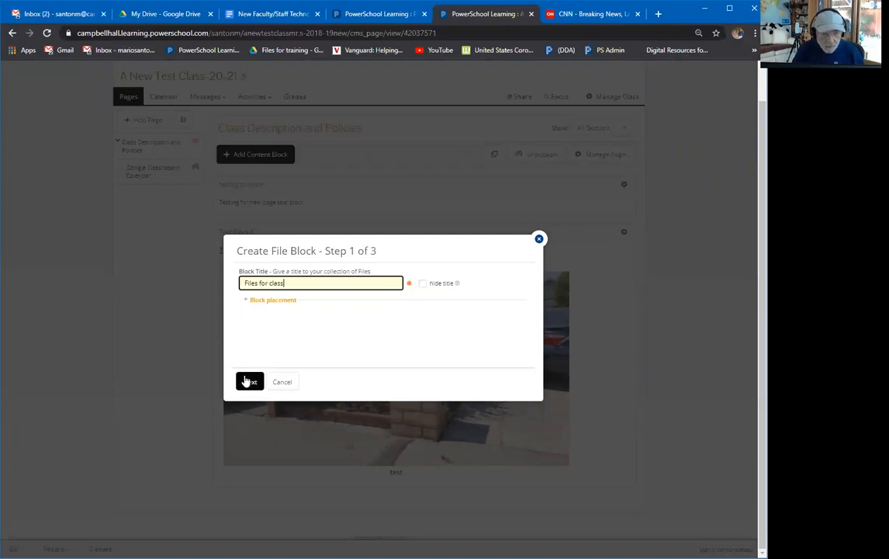
left_click(246, 381)
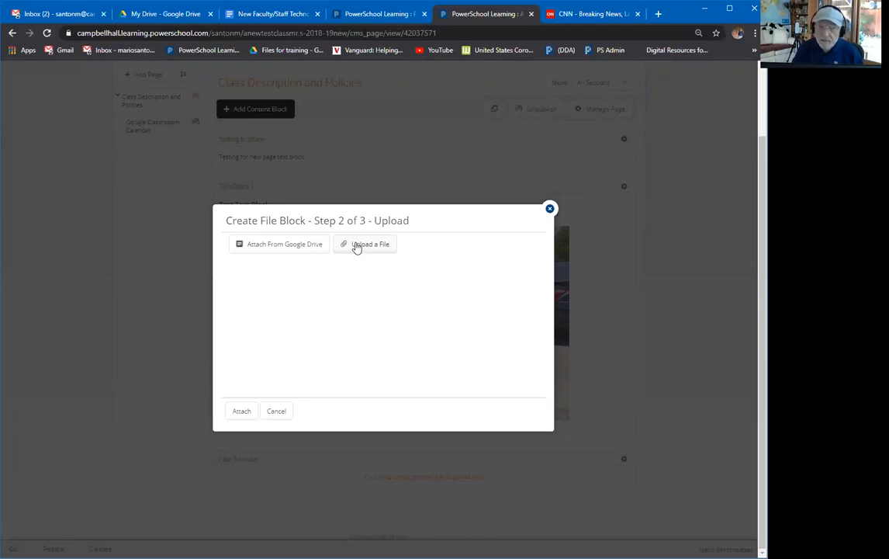
Attach the New Faculty/Staff Technology Training doc from Google Drive with Read Only sharing.
left_click(272, 246)
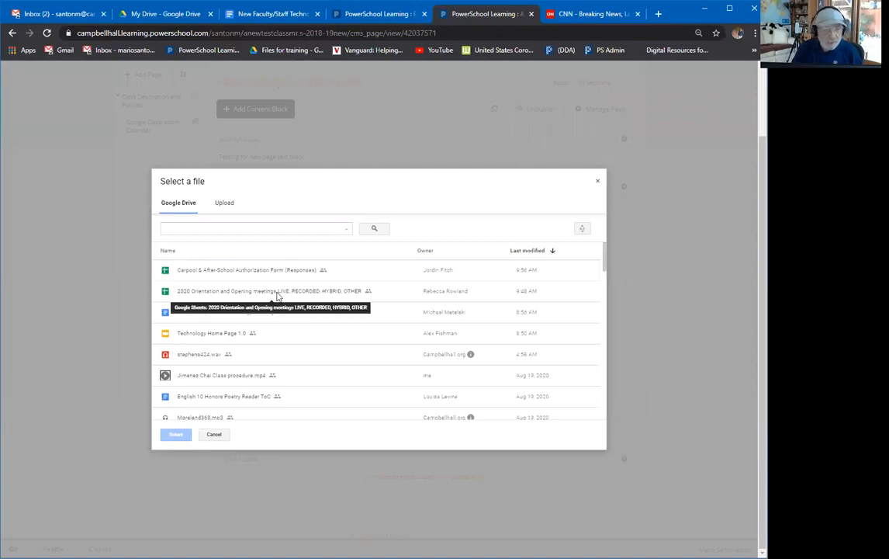
left_click(206, 312)
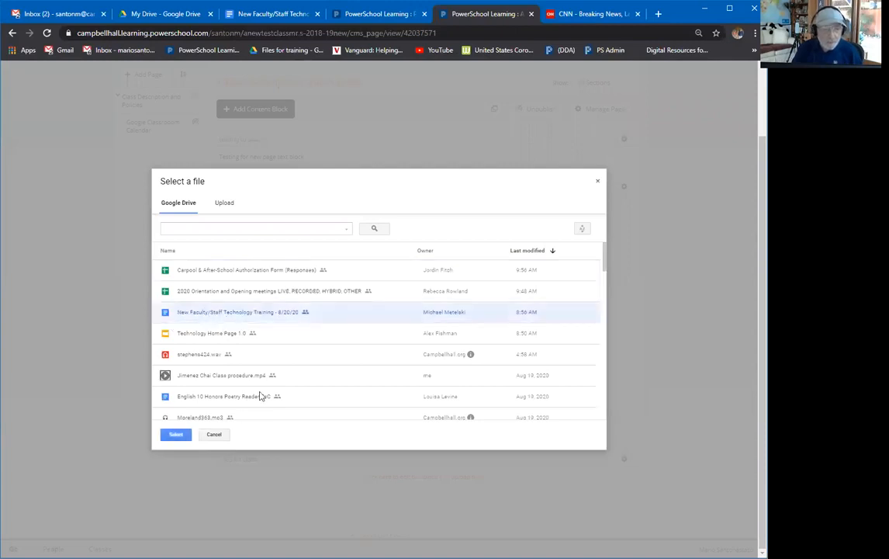
left_click(175, 436)
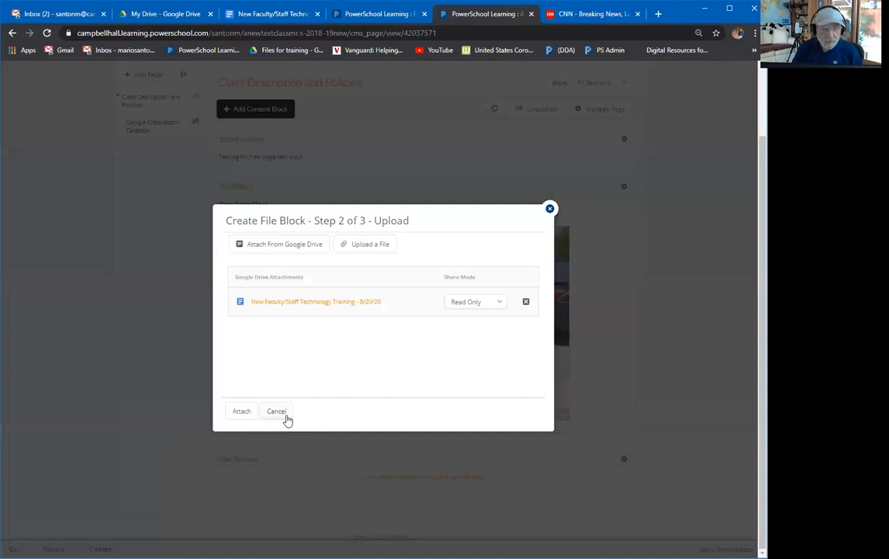
left_click(470, 304)
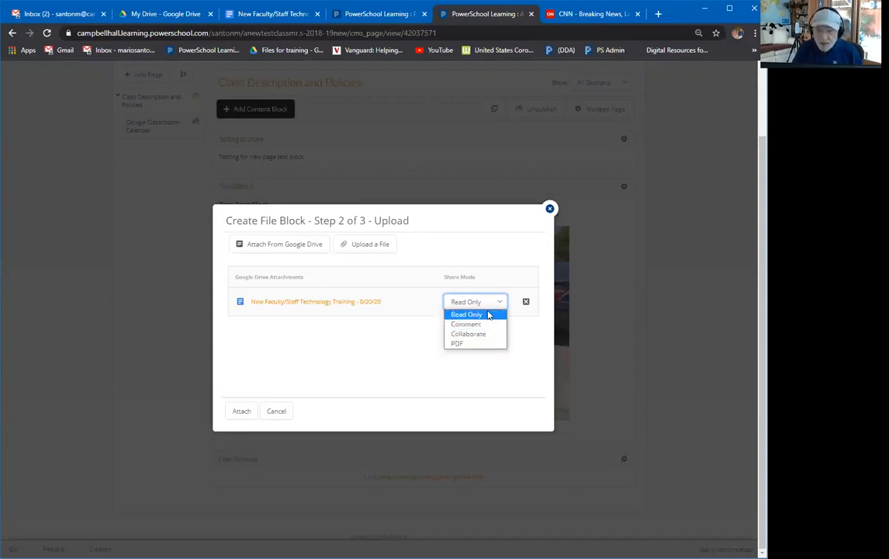
left_click(488, 314)
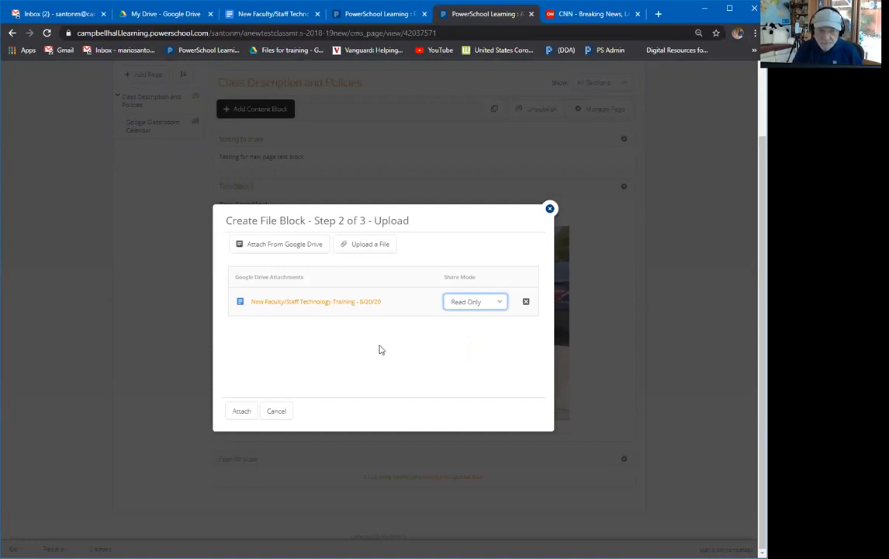
left_click(240, 418)
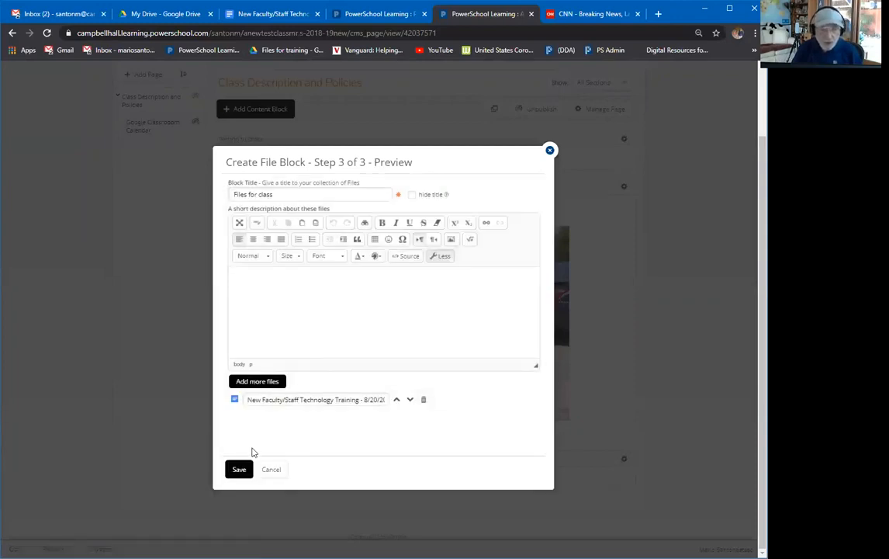
Save the Files for class block with the training document, then open that document in Google Docs.
left_click(302, 399)
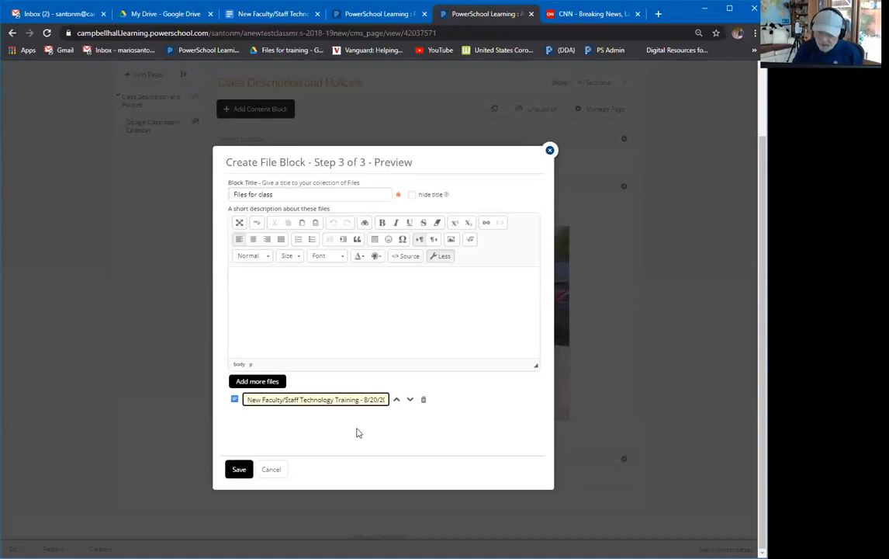
left_click_drag(243, 398, 442, 426)
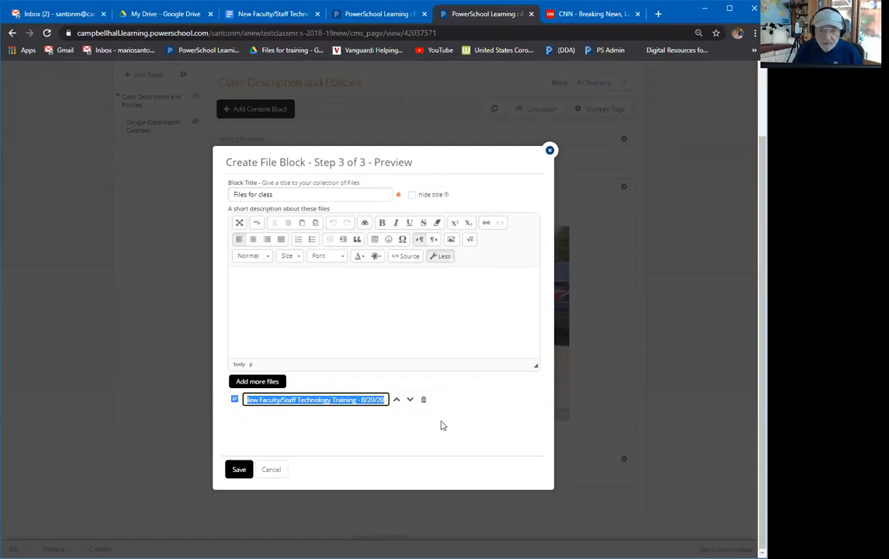
left_click(232, 470)
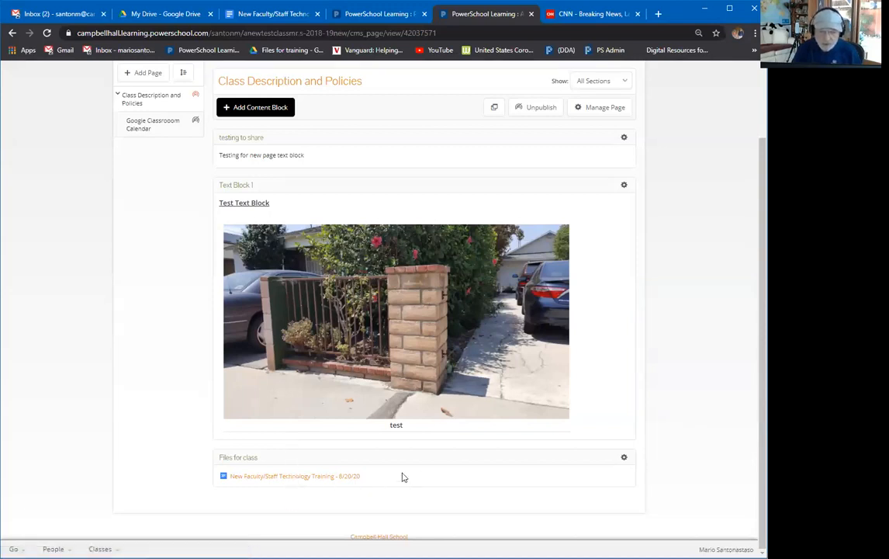
left_click(280, 478)
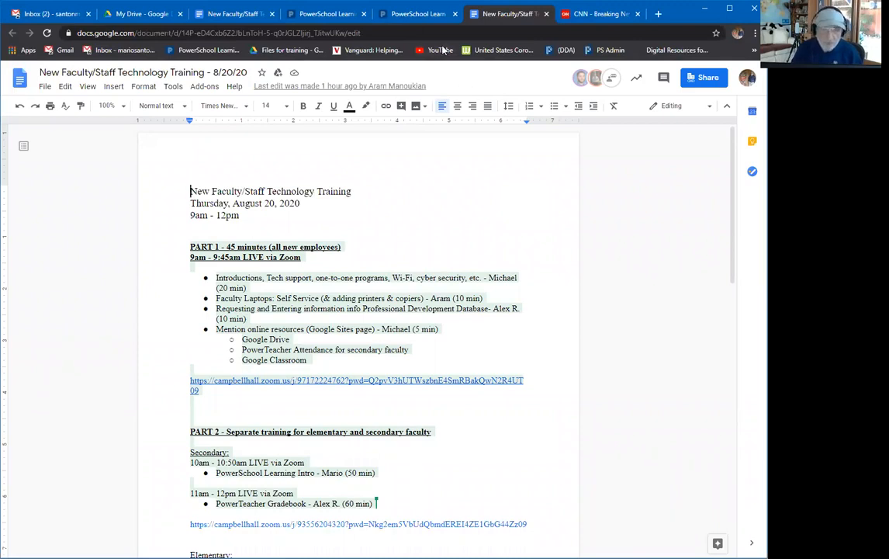
Switch from the Google Docs tab back to the PowerSchool Learning class page.
left_click(412, 14)
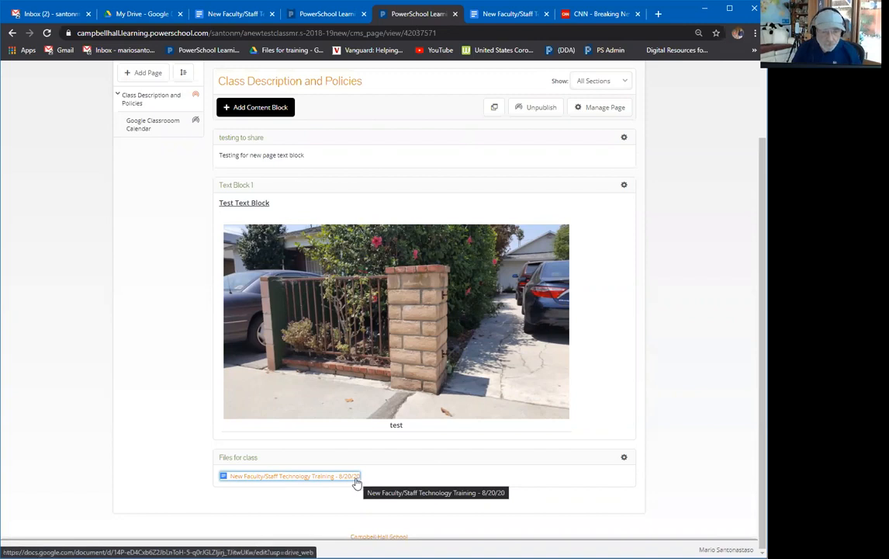
Upload SeeSaw Activity sharing.pdf into the Files for class block below the training document and save.
left_click(624, 458)
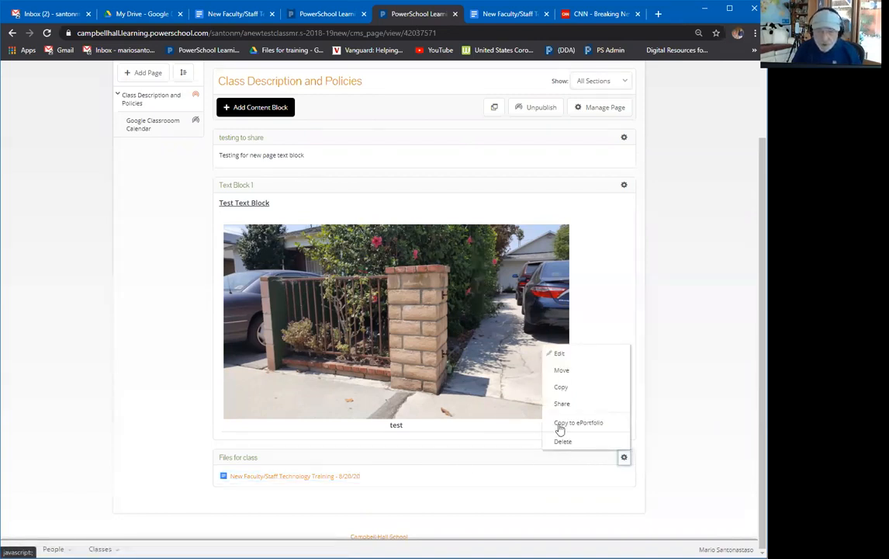
left_click(588, 355)
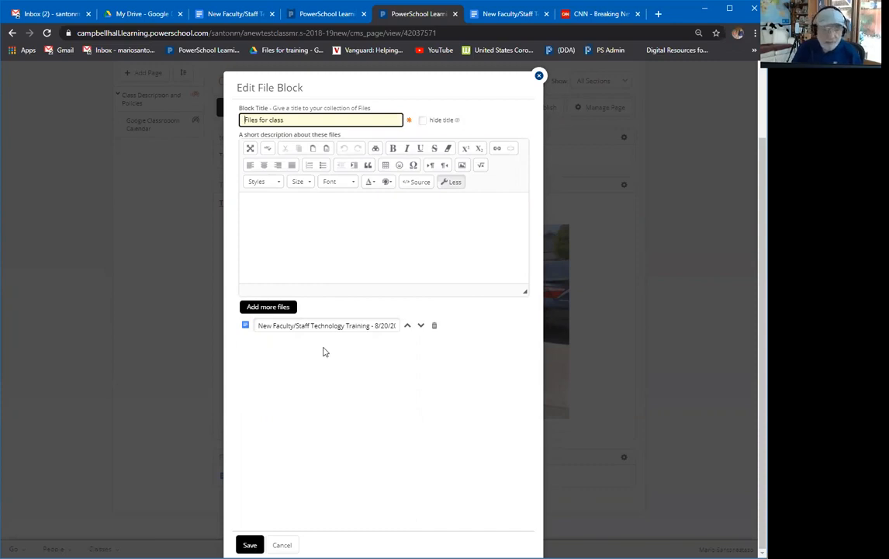
left_click(268, 308)
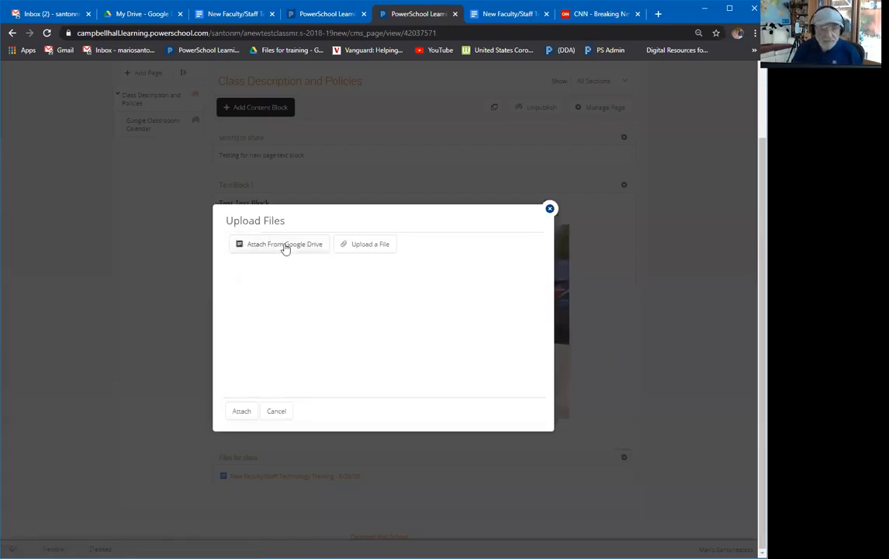
left_click(360, 247)
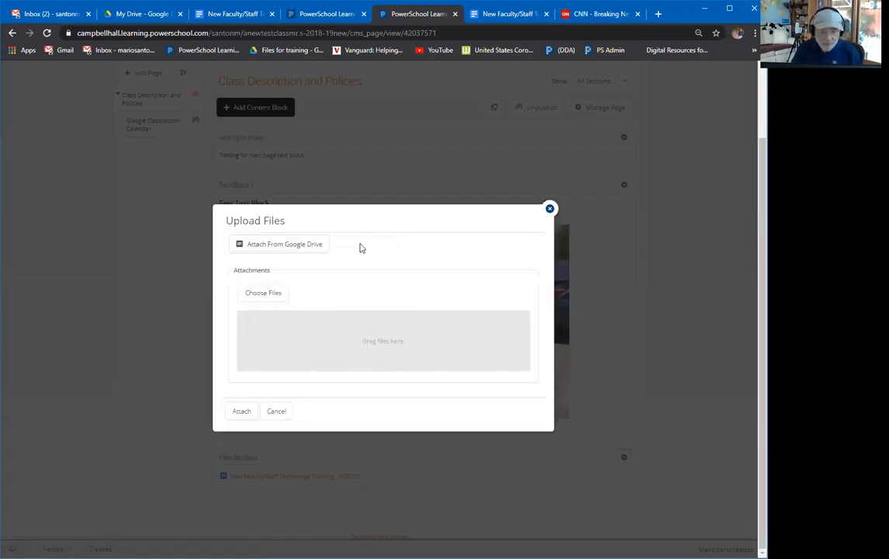
left_click(267, 295)
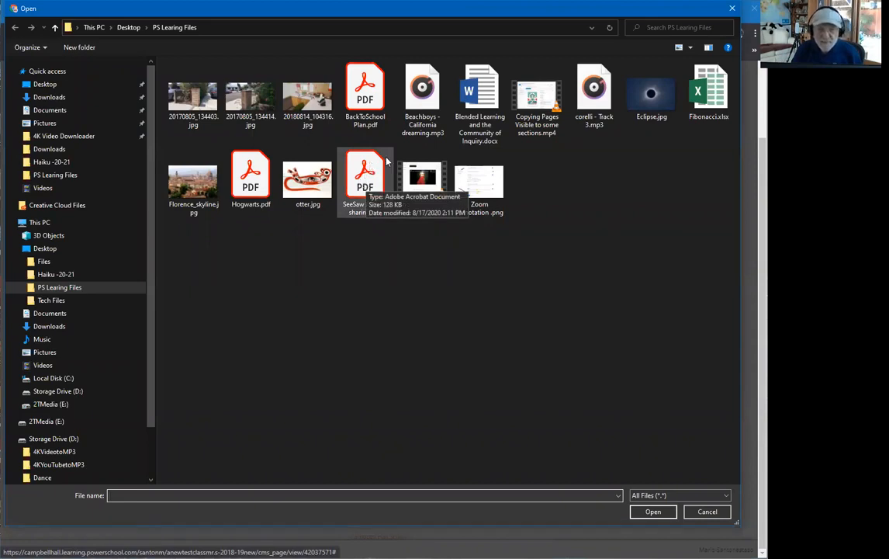
left_click(341, 166)
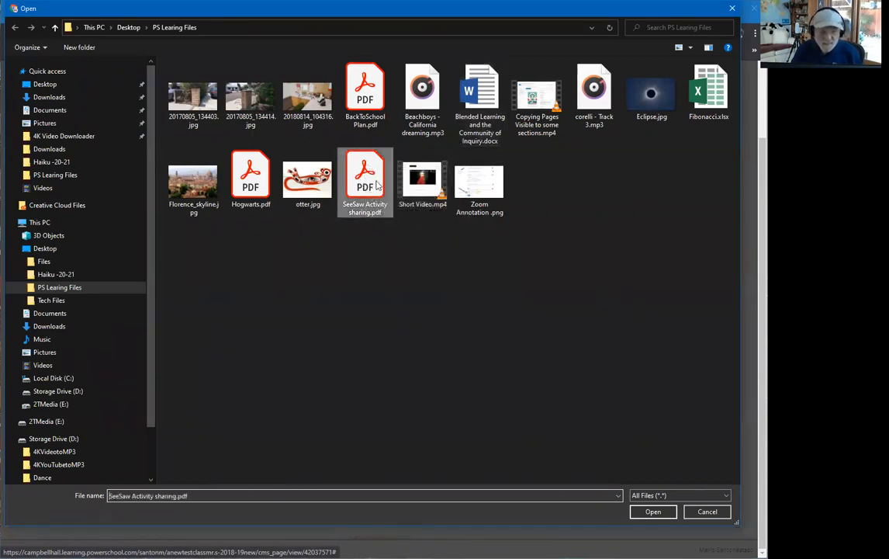
left_click(654, 511)
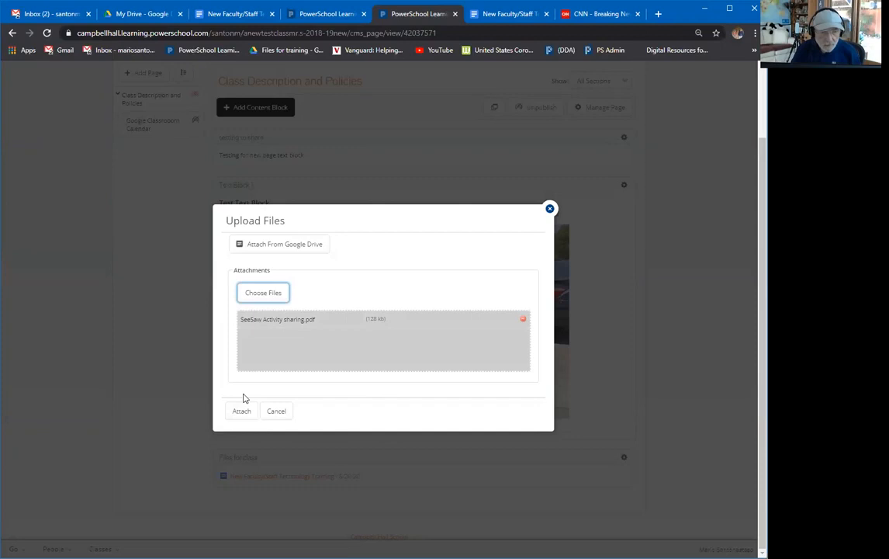
left_click(232, 414)
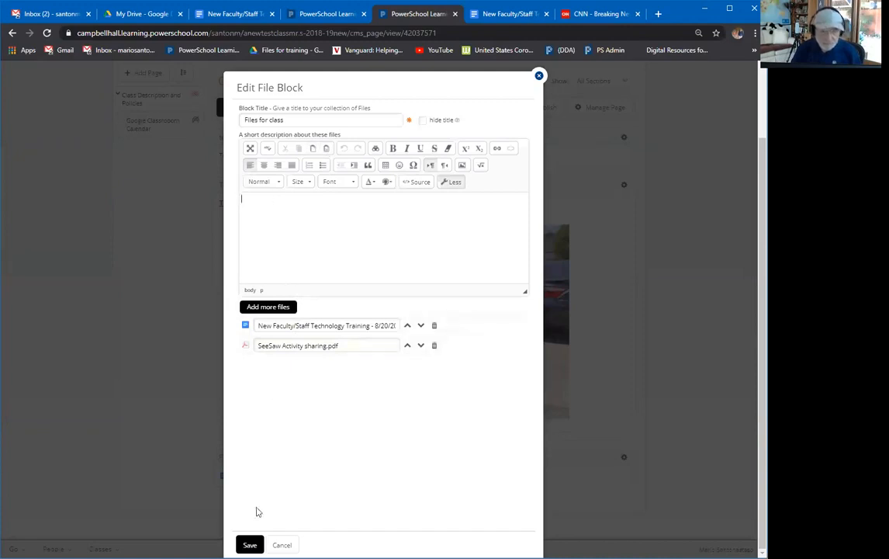
left_click(249, 545)
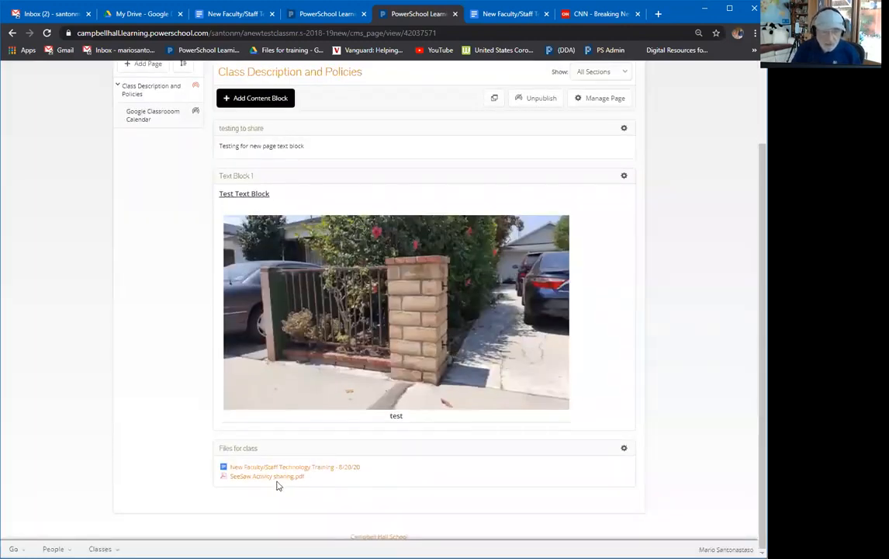
Download SeeSaw Activity sharing.pdf using its link in the Files for class block.
left_click(274, 477)
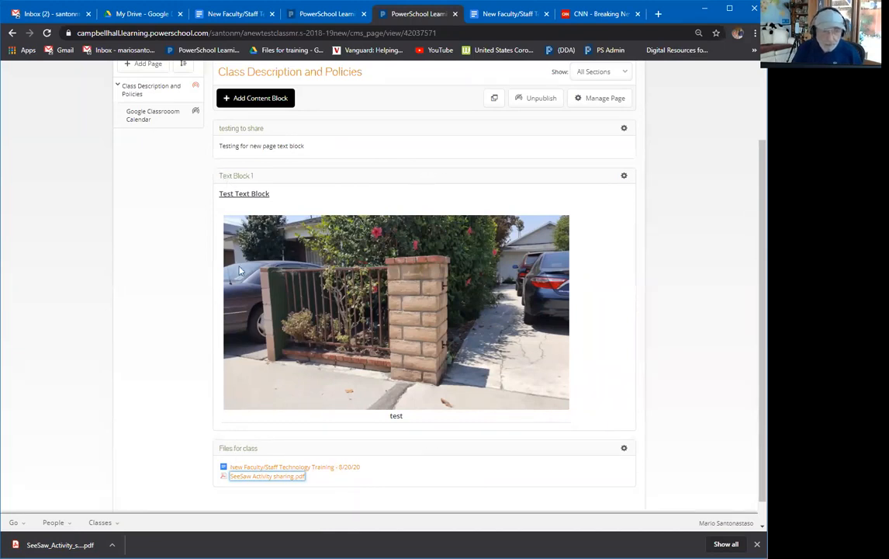
Open a new Web Links content block dialog and begin entering its title.
left_click(240, 101)
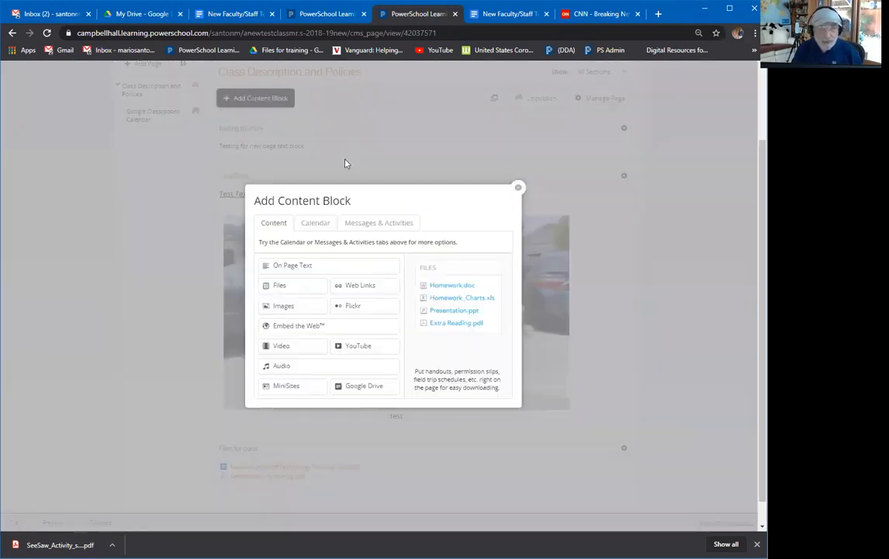
left_click(355, 287)
left_click(272, 427)
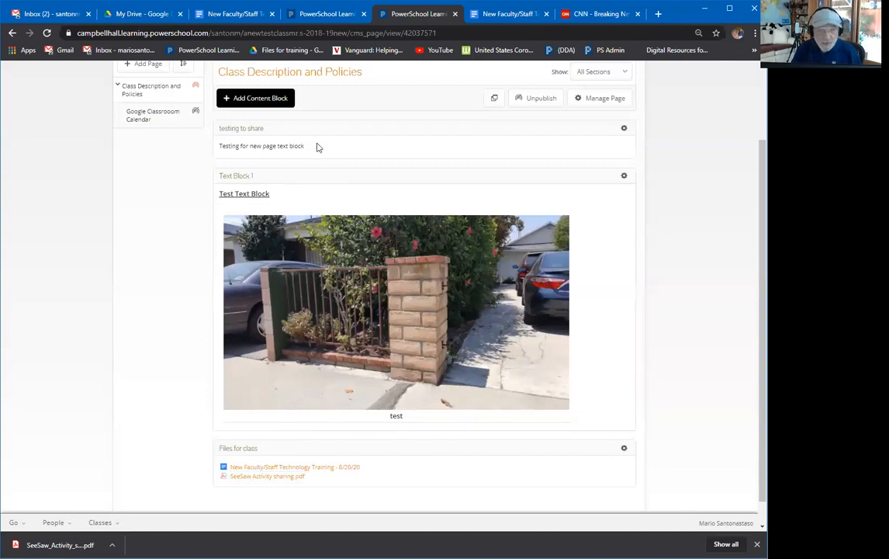
left_click(283, 97)
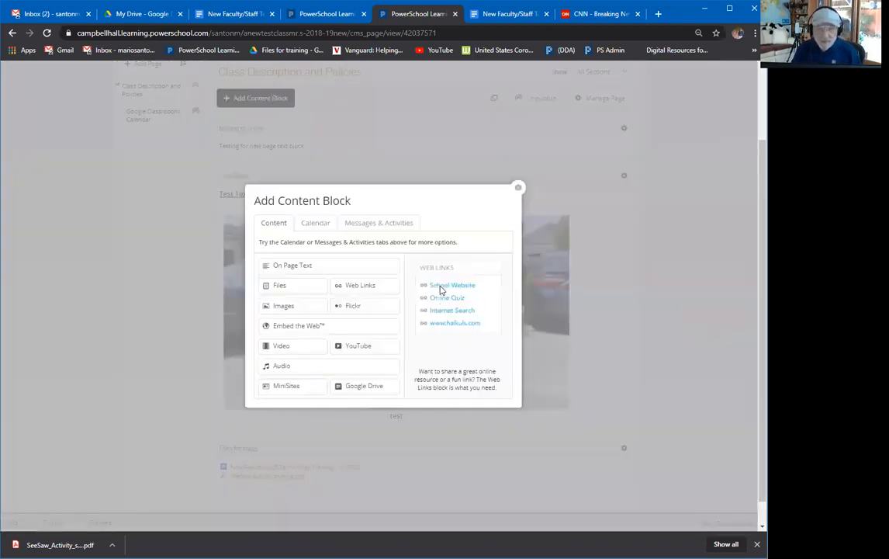
left_click(380, 290)
left_click(261, 210)
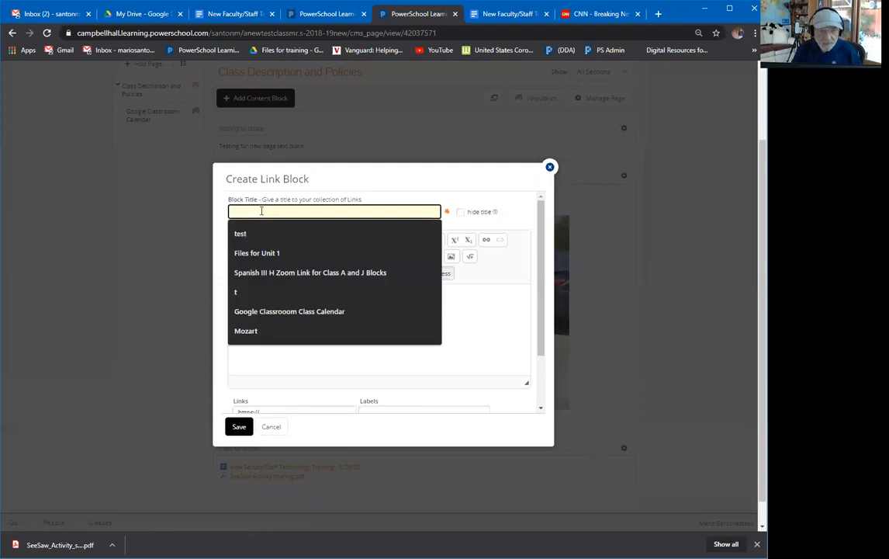
type("E")
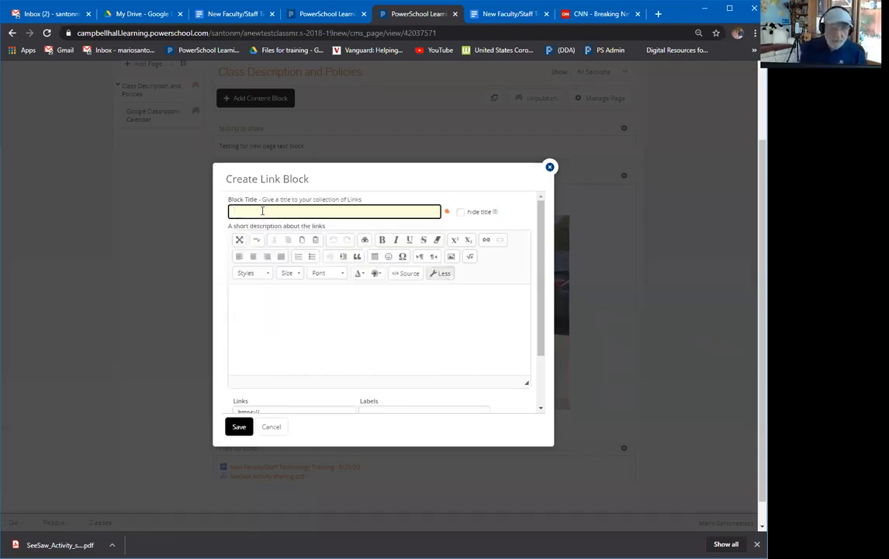
type("Web Links")
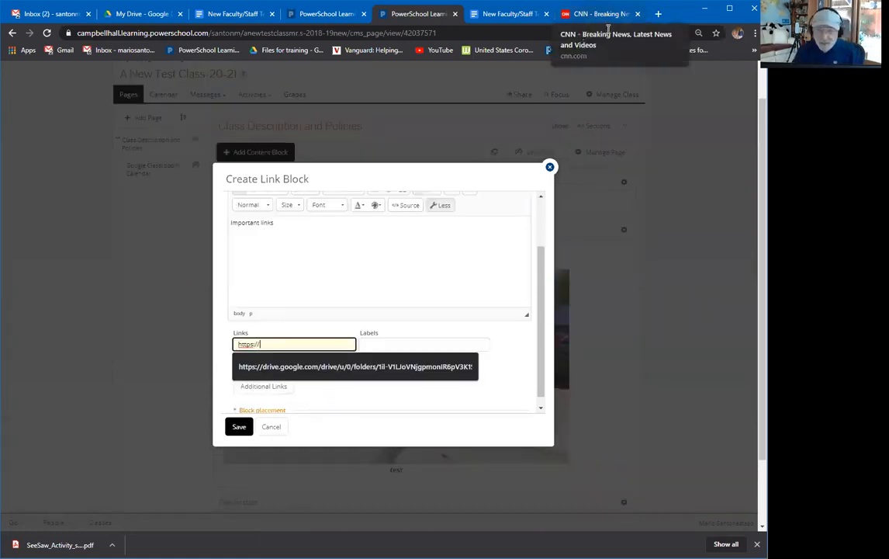
Copy the cnn.com address from the CNN tab and go back to the PowerSchool Learning link block.
left_click(602, 14)
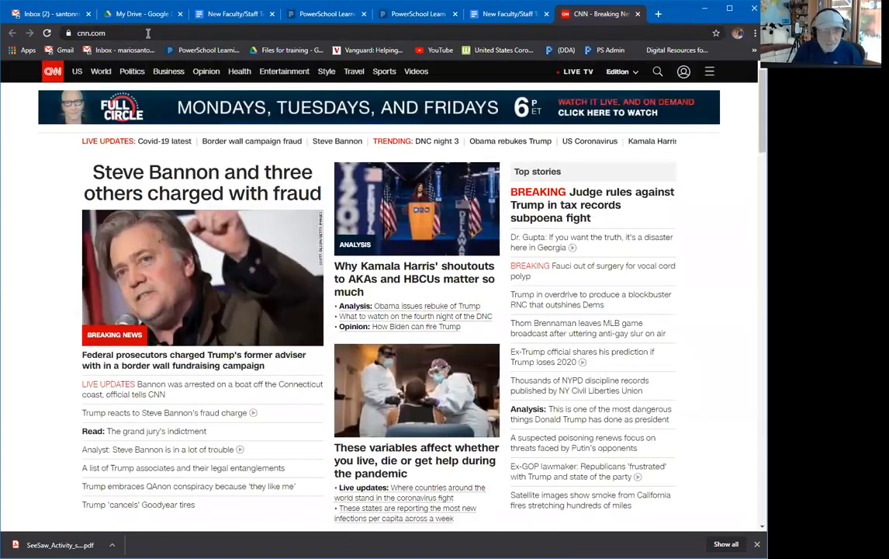
left_click(125, 34)
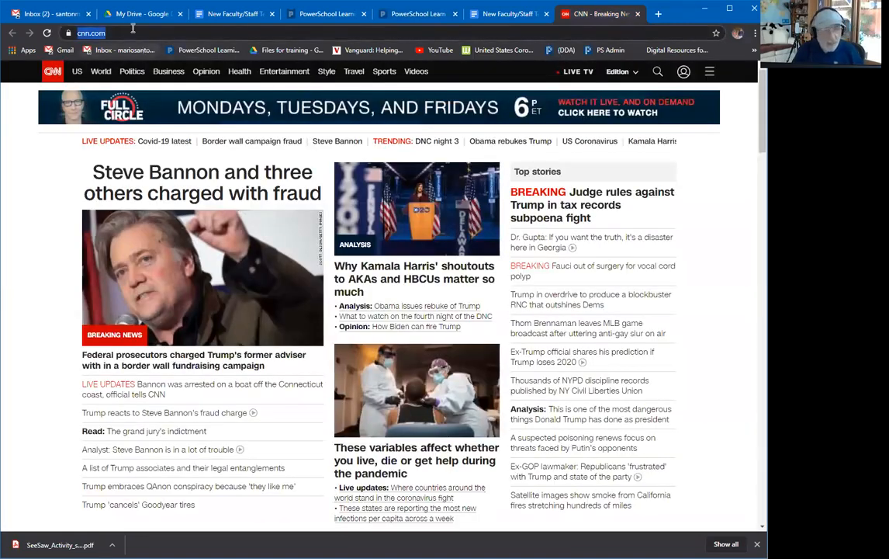
right_click(81, 33)
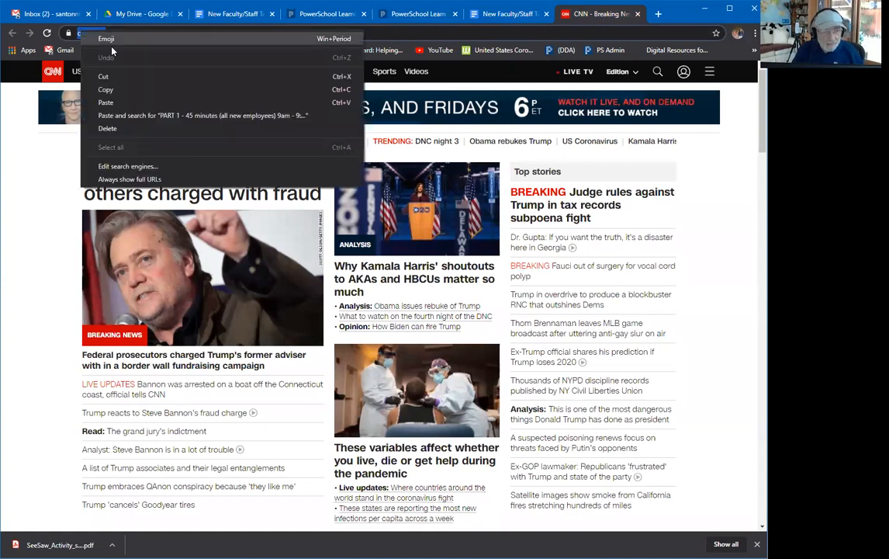
left_click(125, 92)
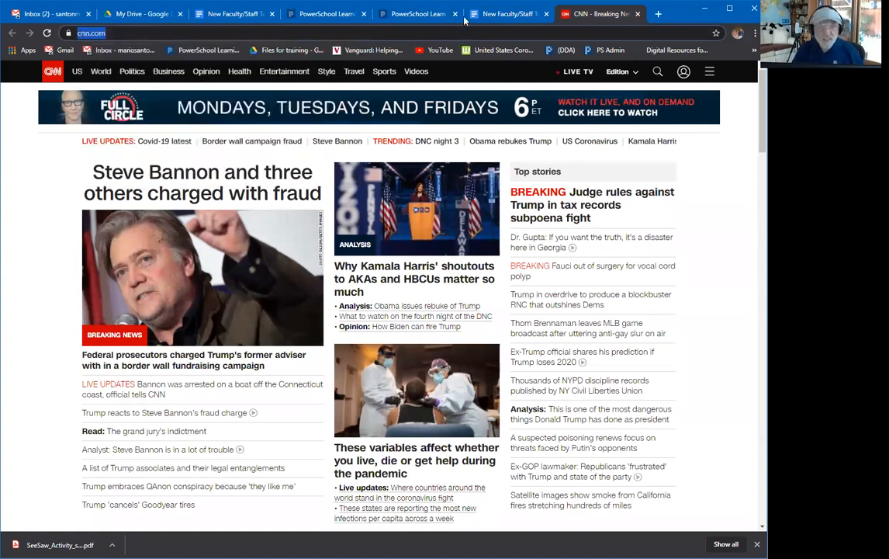
left_click(379, 16)
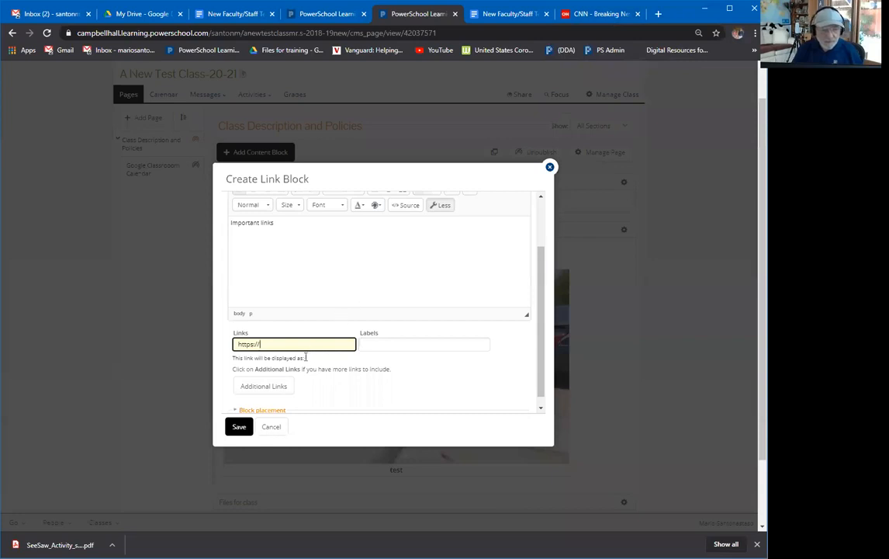
double_click(271, 337)
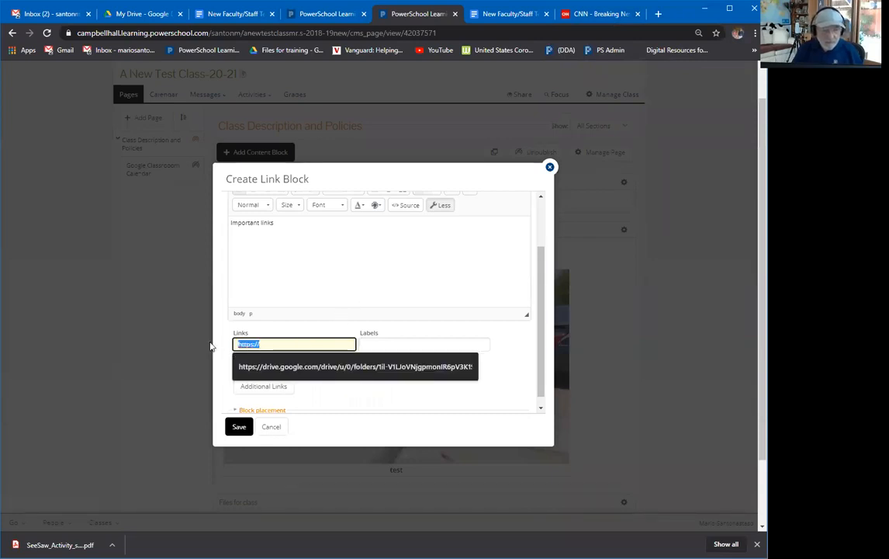
key("BackSpace")
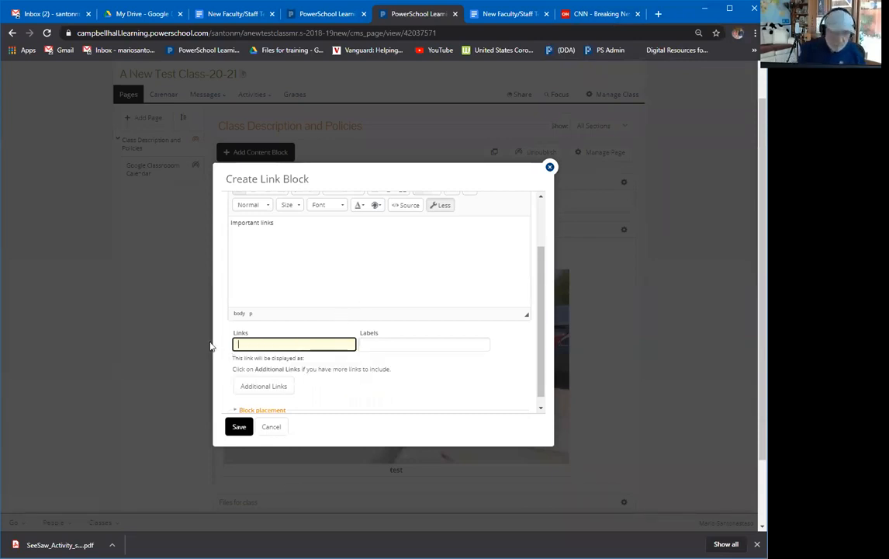
key("ctrl+v")
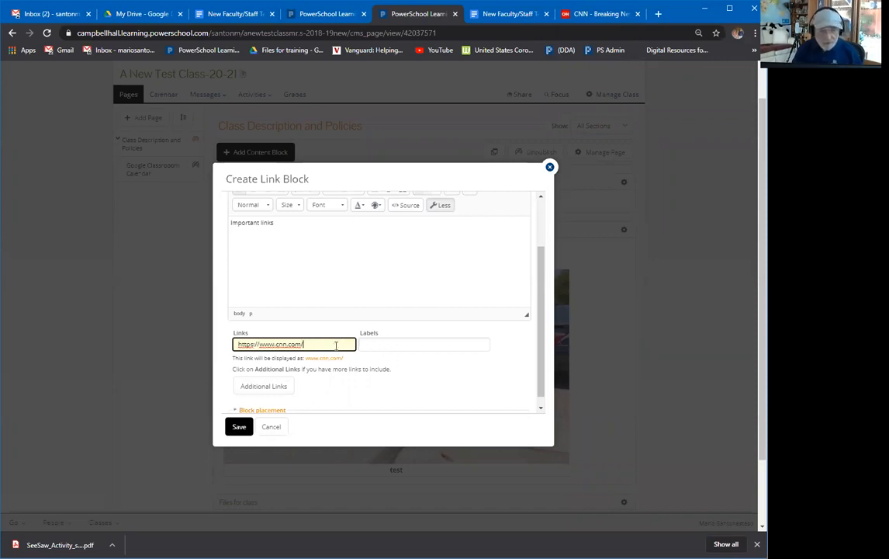
left_click(366, 346)
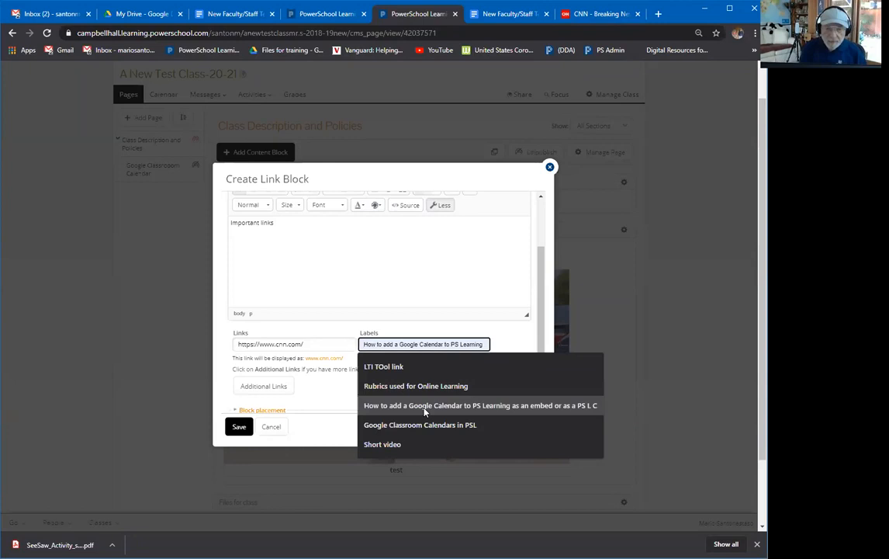
type("cnn")
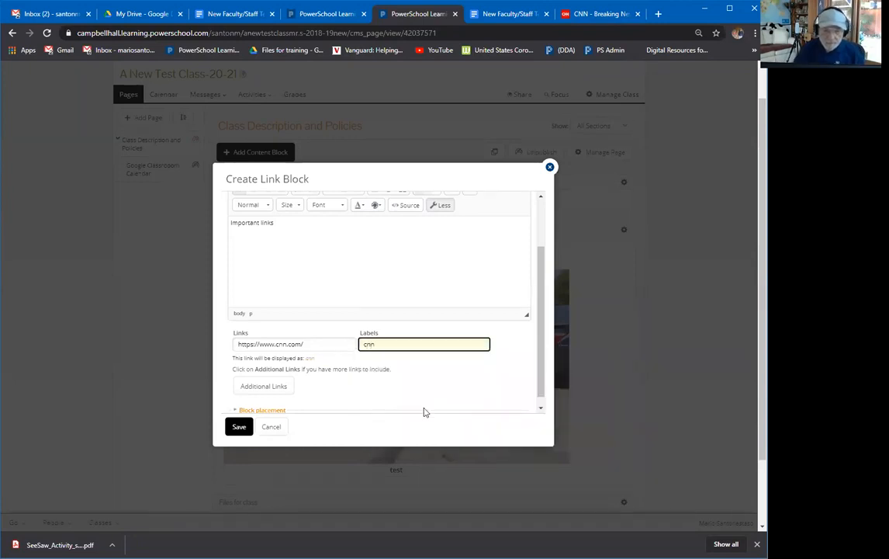
type(" web site")
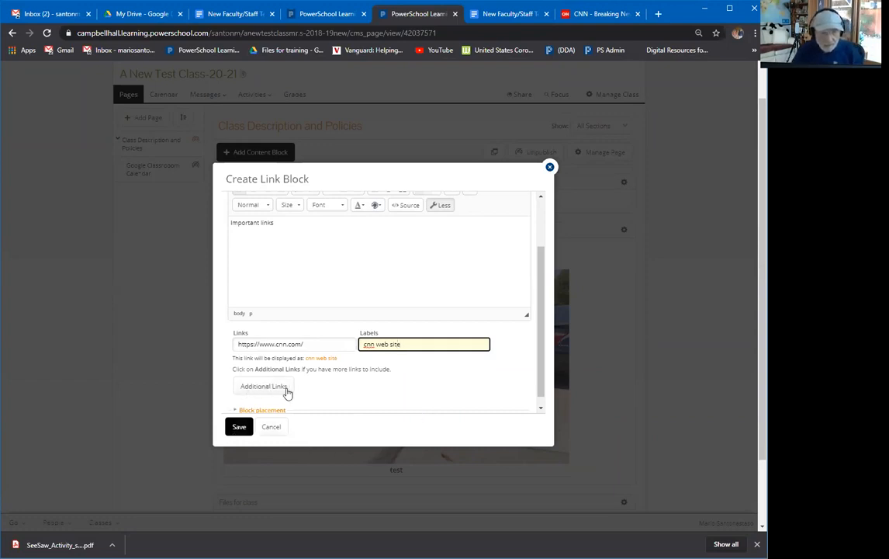
left_click(238, 425)
scroll(373, 401, "down", 3)
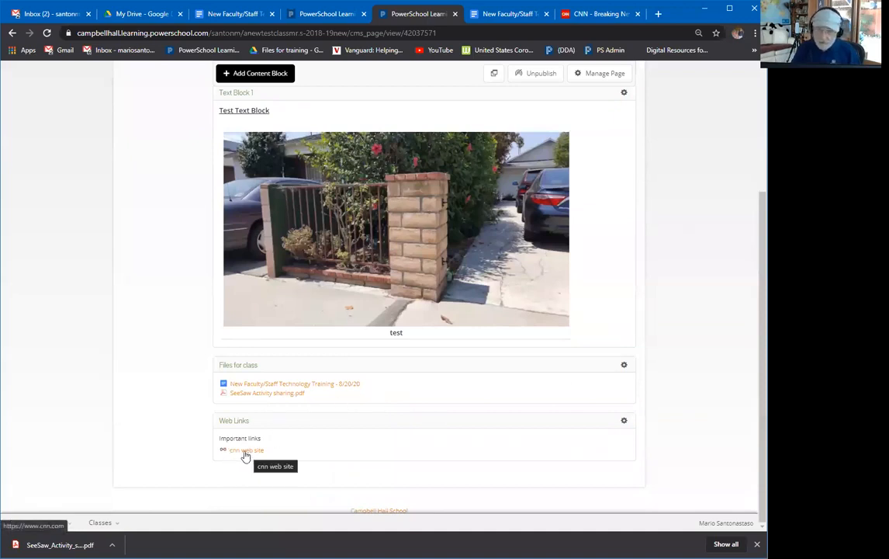
scroll(257, 183, "up", 3)
Start a new Images content block titled 'Images for class' and continue to the upload step.
left_click(258, 189)
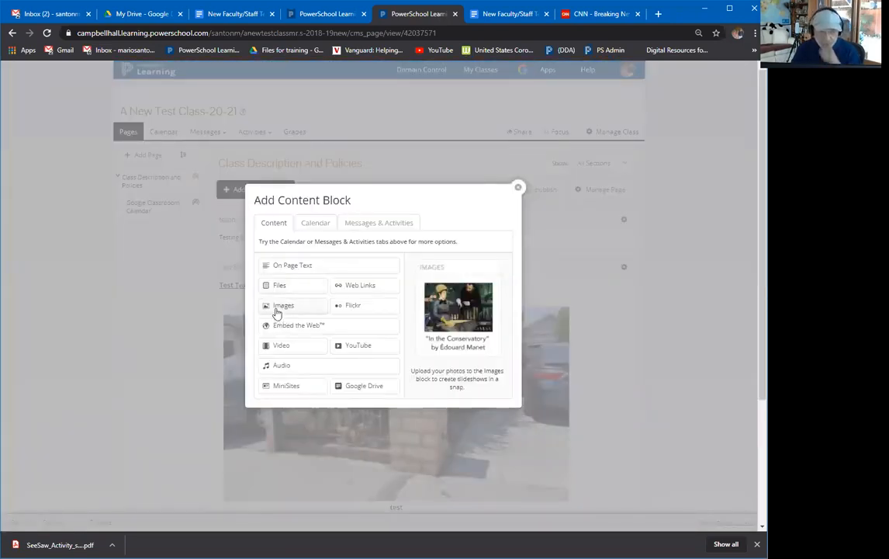
left_click(282, 305)
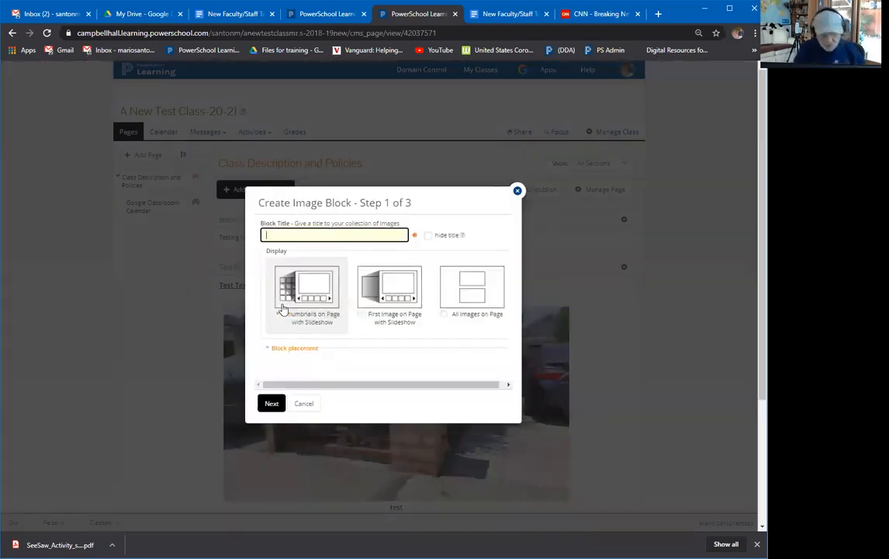
type("Images")
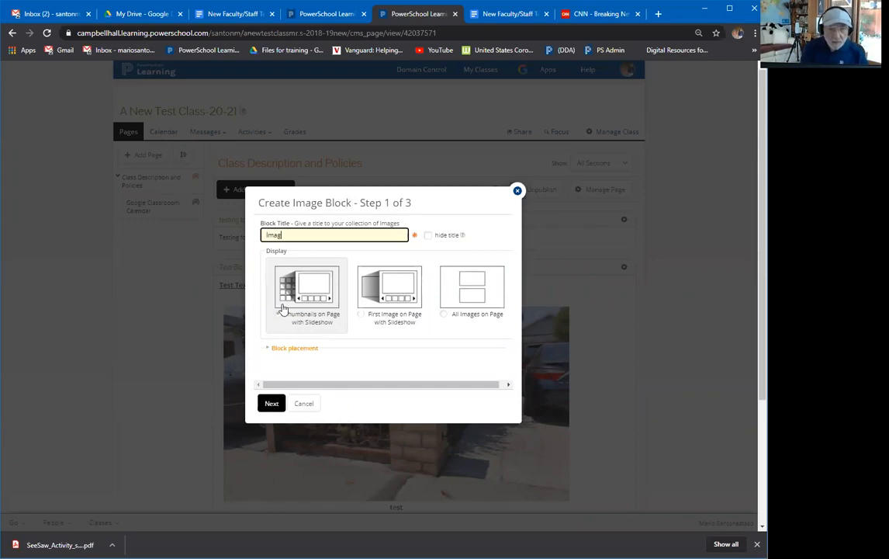
type("lass")
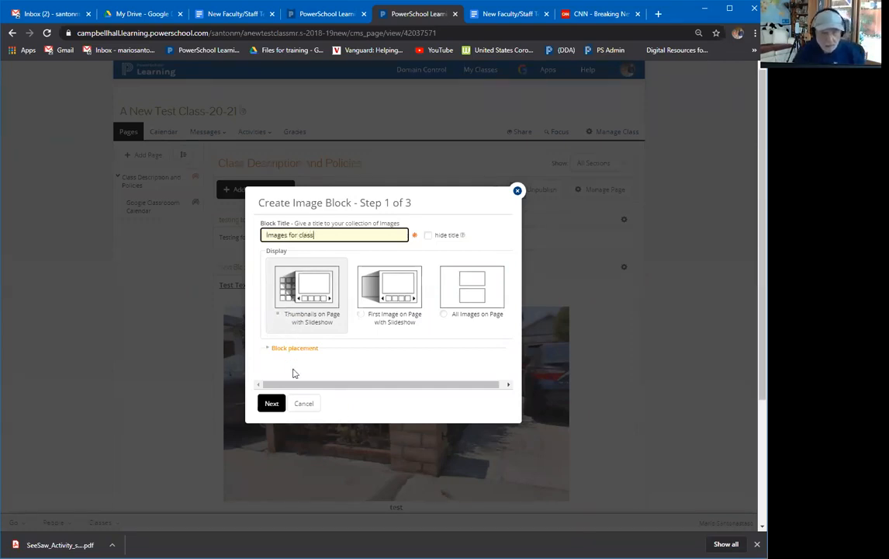
scroll(295, 373, "down", 2)
left_click(262, 407)
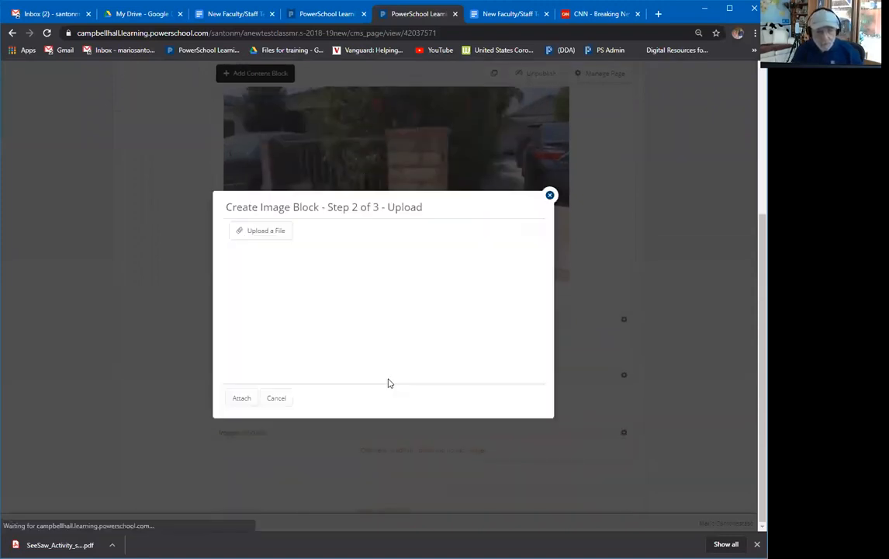
Upload four photos: 20170805_134403.jpg, 20170805_134414.jpg, Florence_skyline.jpg and Eclipse.jpg.
left_click(258, 234)
left_click(261, 258)
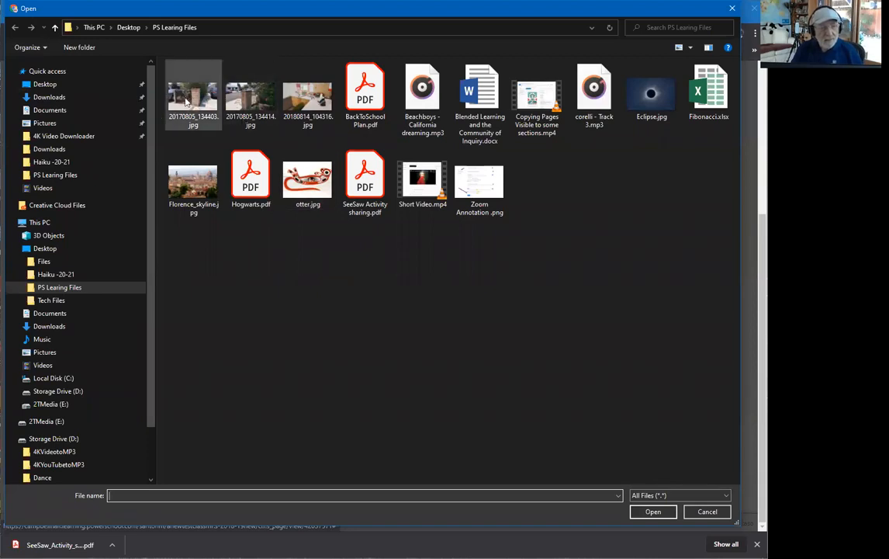
left_click(178, 103)
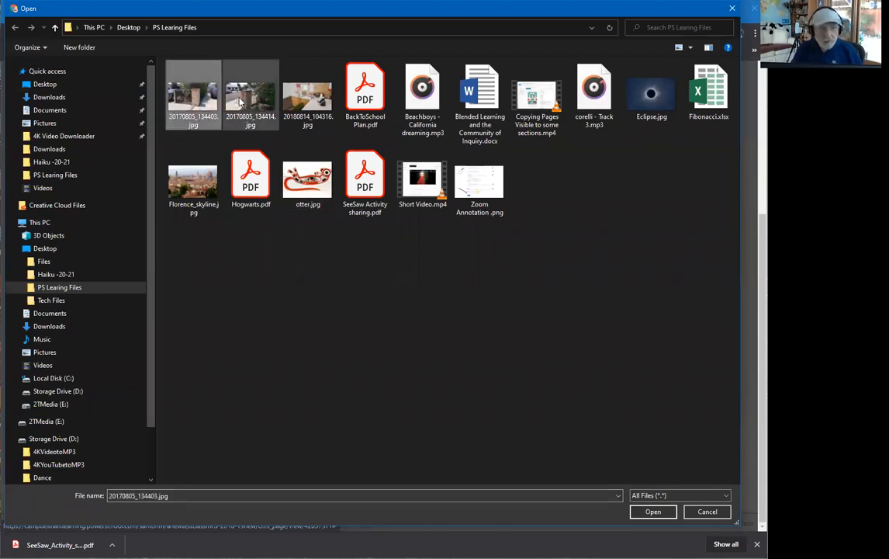
left_click(242, 101, "ctrl")
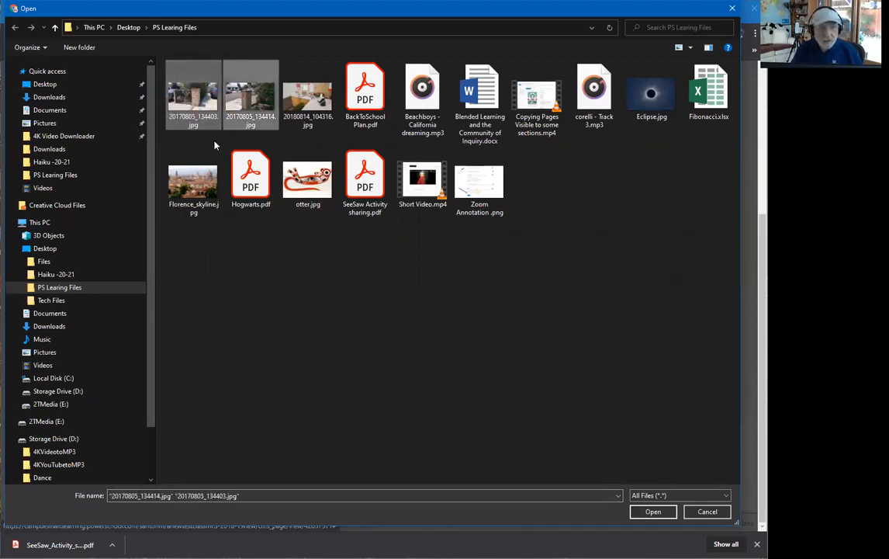
left_click(193, 182, "ctrl")
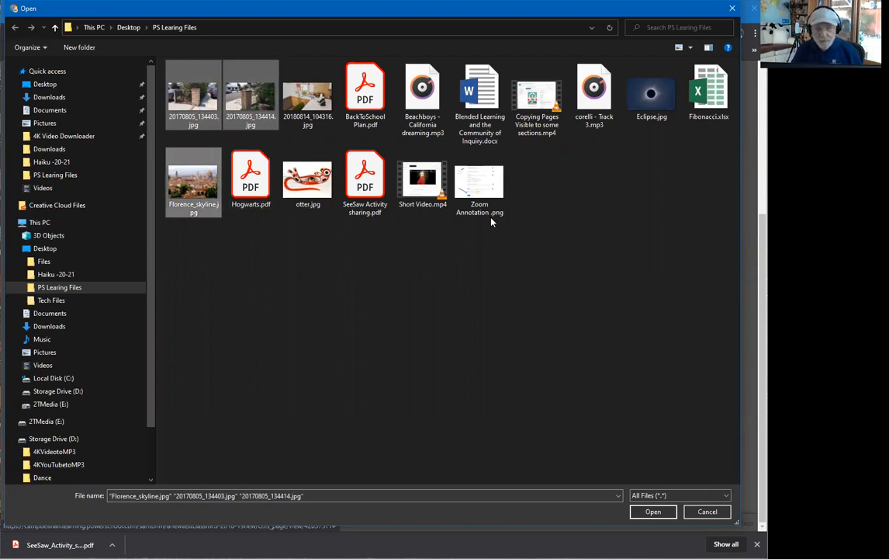
left_click(648, 97, "ctrl")
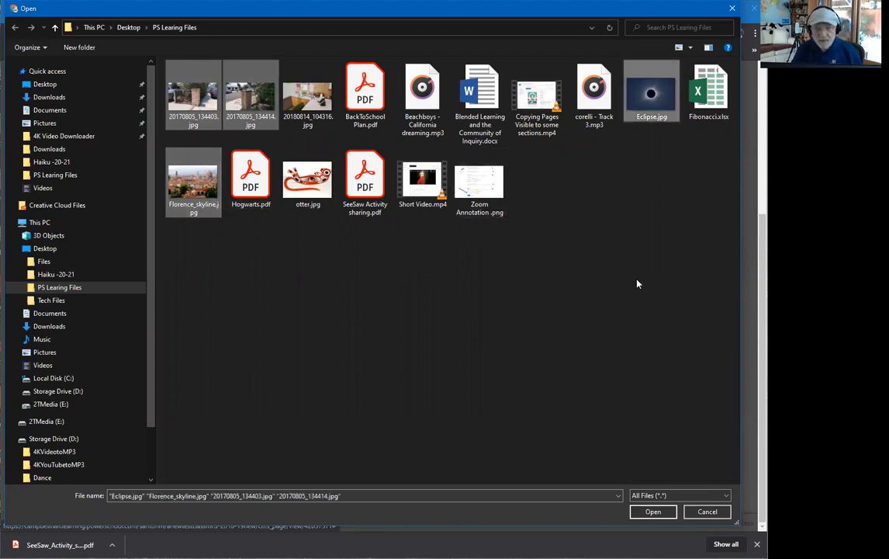
left_click(653, 512)
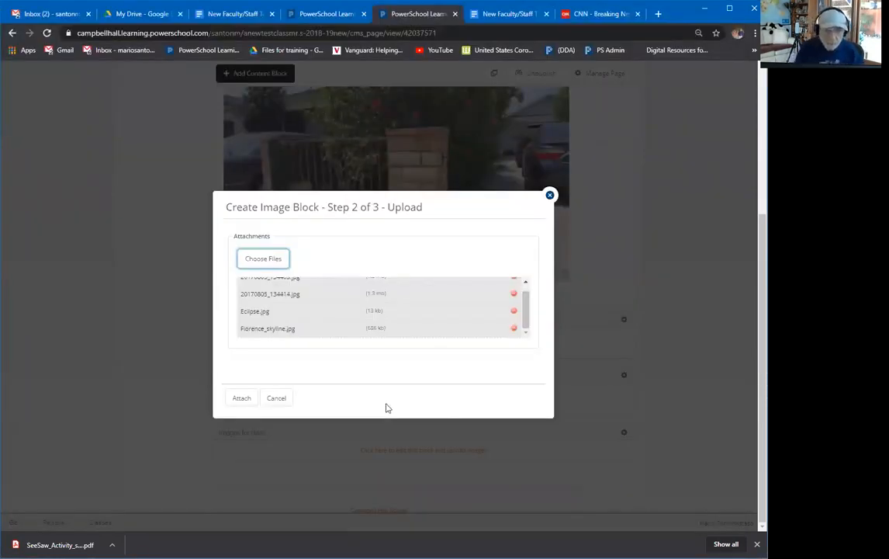
left_click(243, 400)
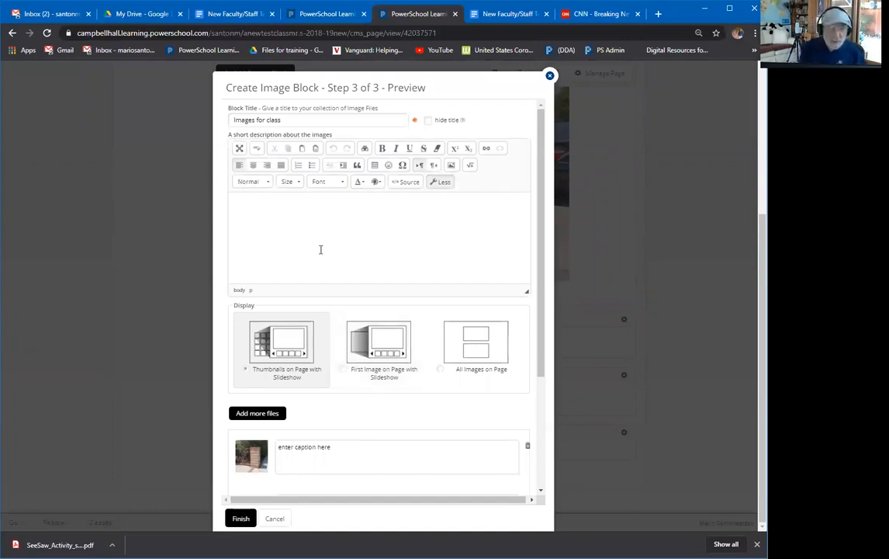
Add the description 'class image' and finish creating the image block.
type("cla")
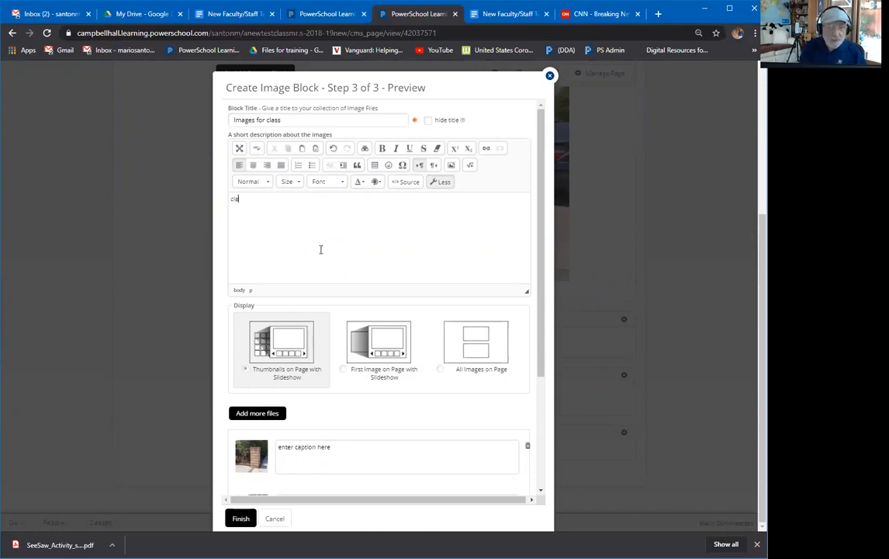
type("ss image")
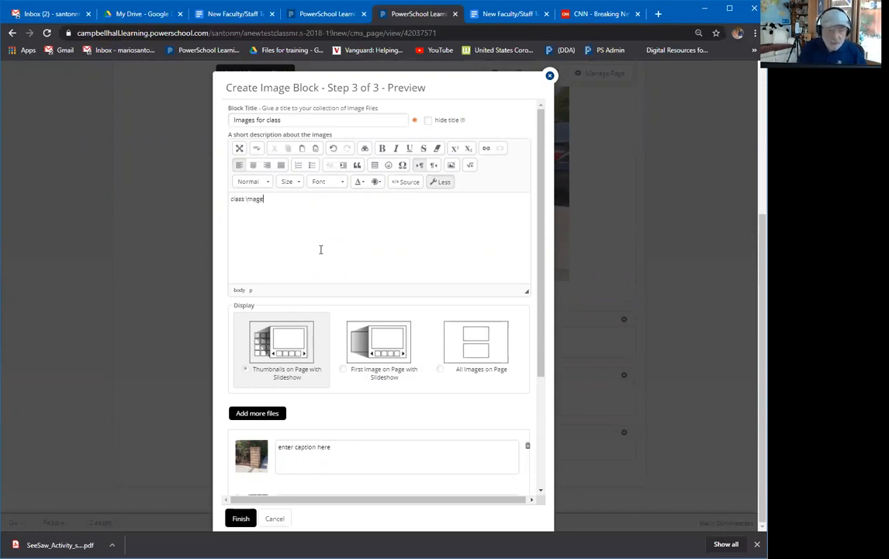
scroll(345, 452, "down", 2)
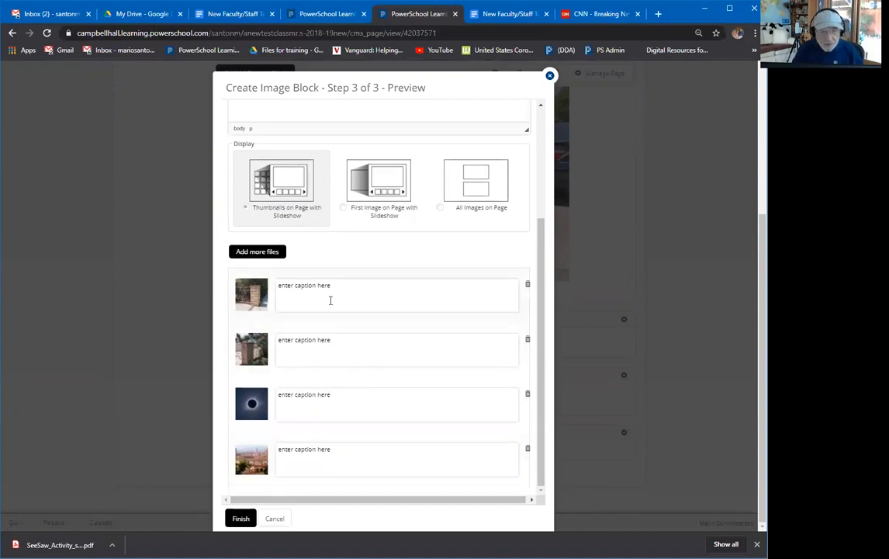
left_click(243, 519)
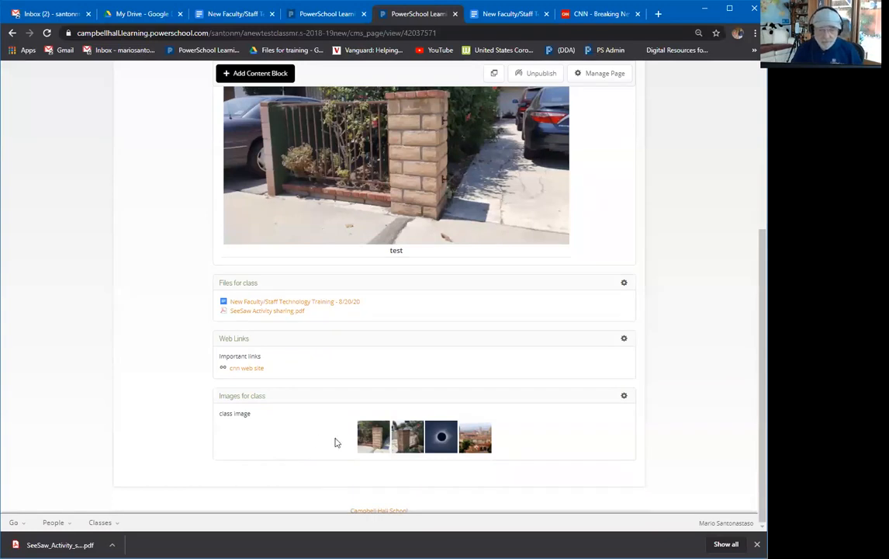
left_click(377, 439)
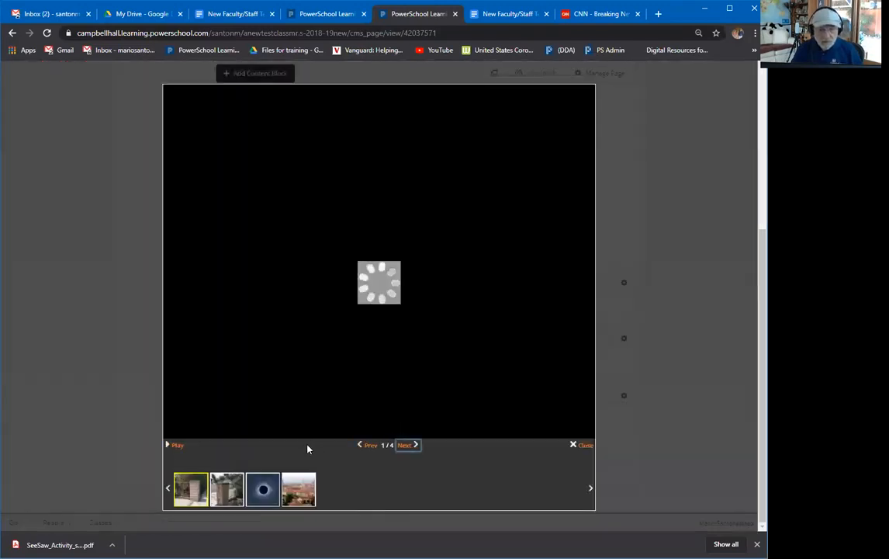
left_click(409, 449)
left_click(409, 449)
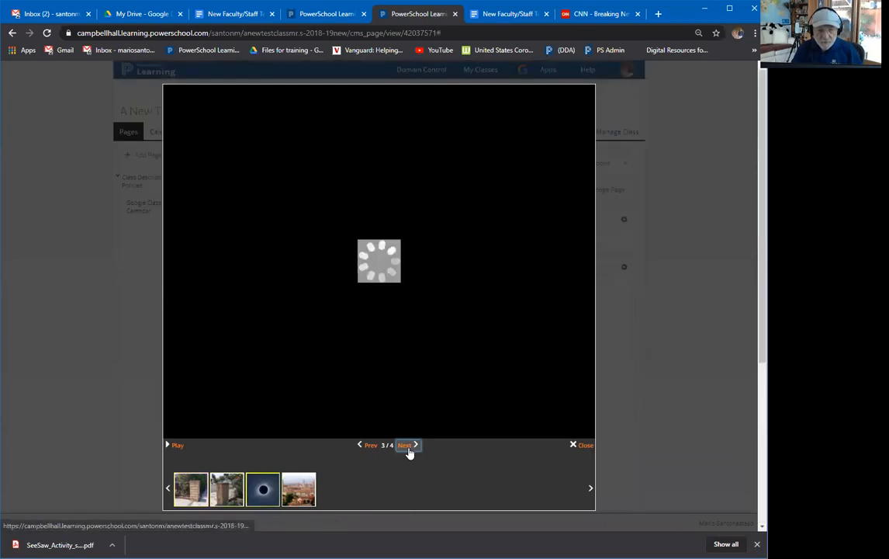
left_click(409, 449)
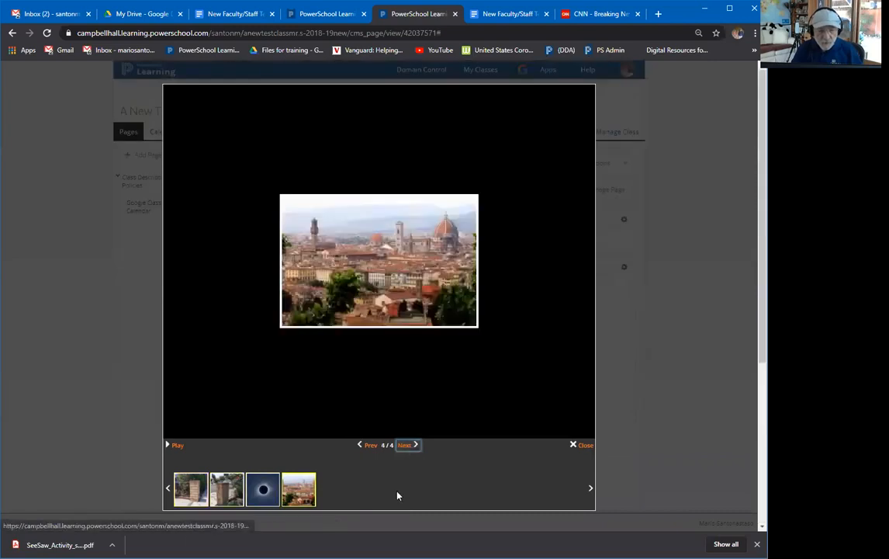
left_click(576, 445)
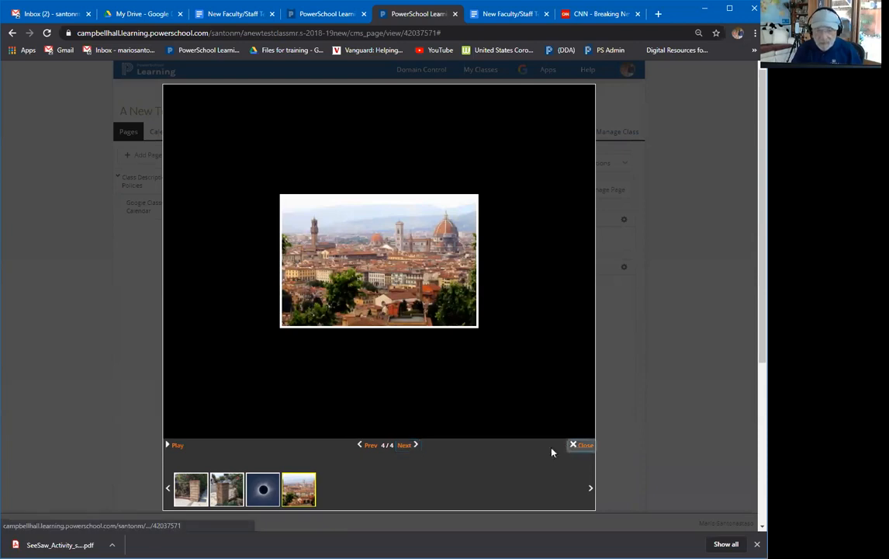
scroll(605, 419, "down", 3)
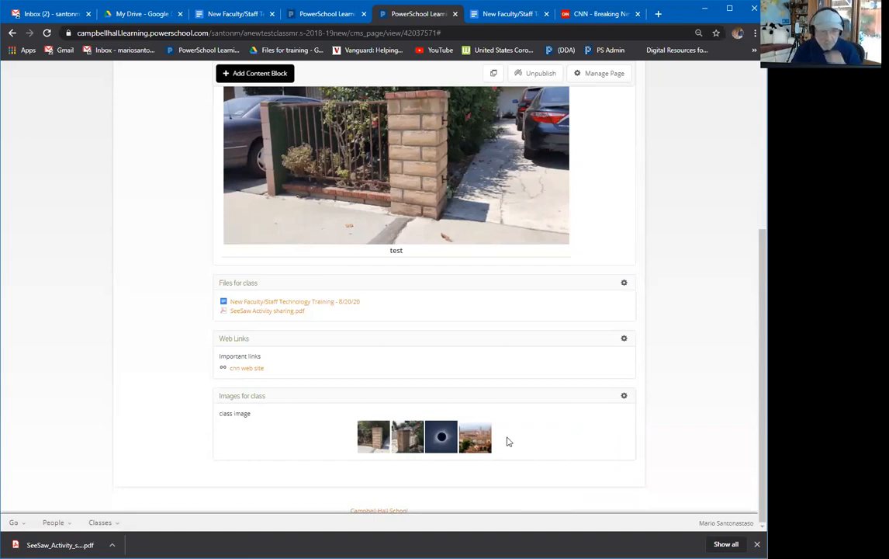
scroll(508, 440, "up", 3)
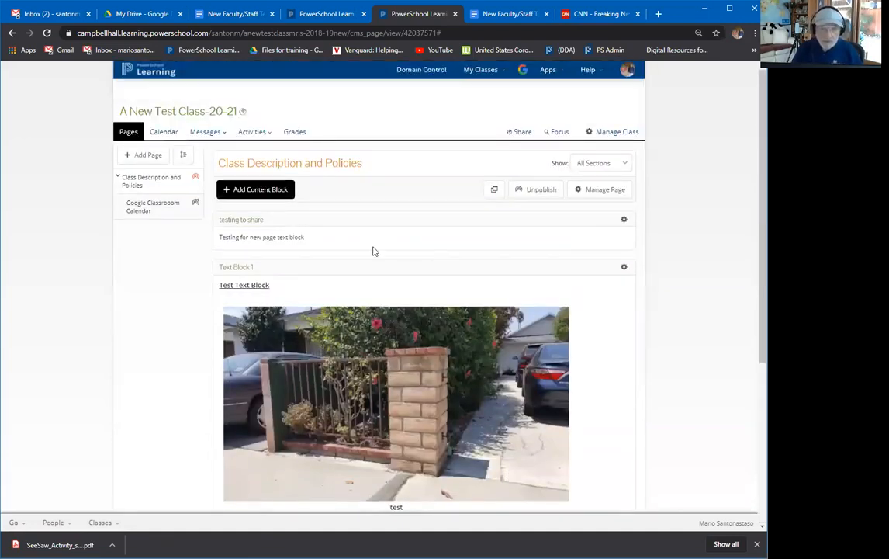
Open the Embed the Web Create Widget dialog from the Add Content Block menu.
left_click(259, 191)
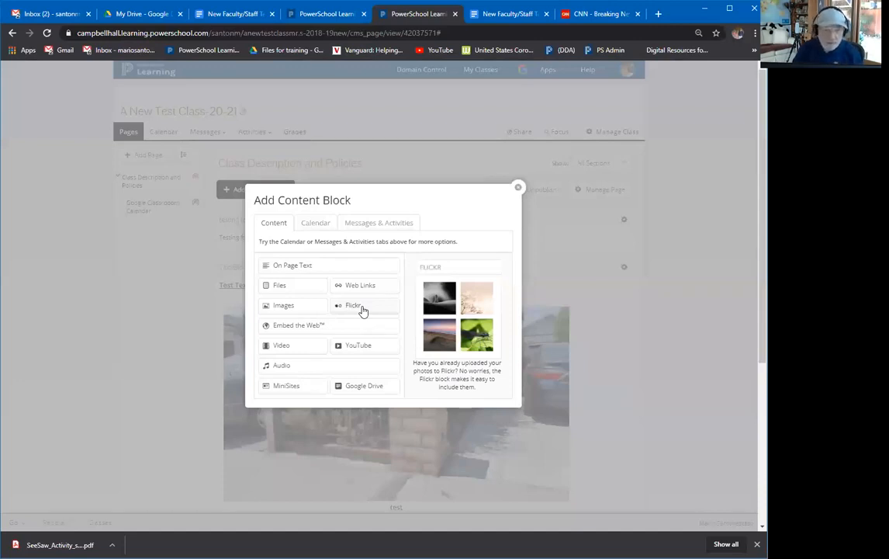
left_click(291, 329)
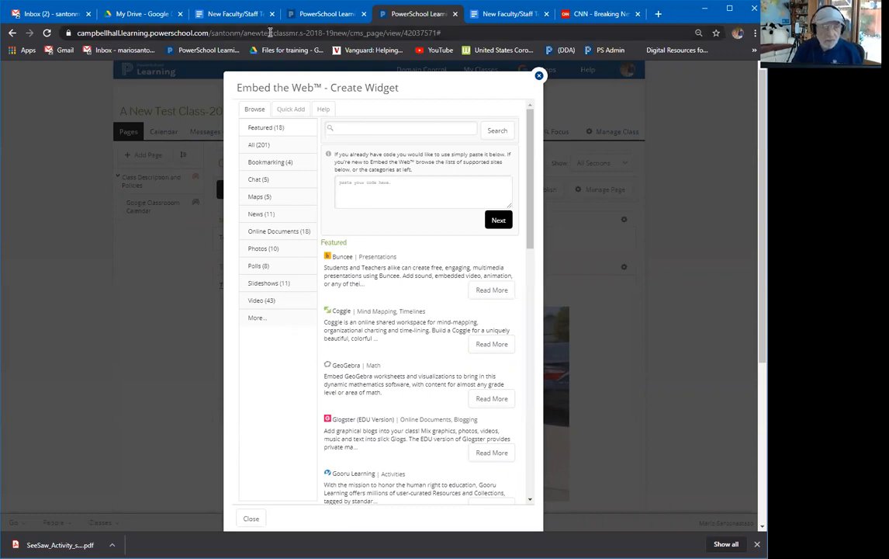
From Google Drive, launch Google Calendar via the apps grid, showing August 2020.
left_click(121, 17)
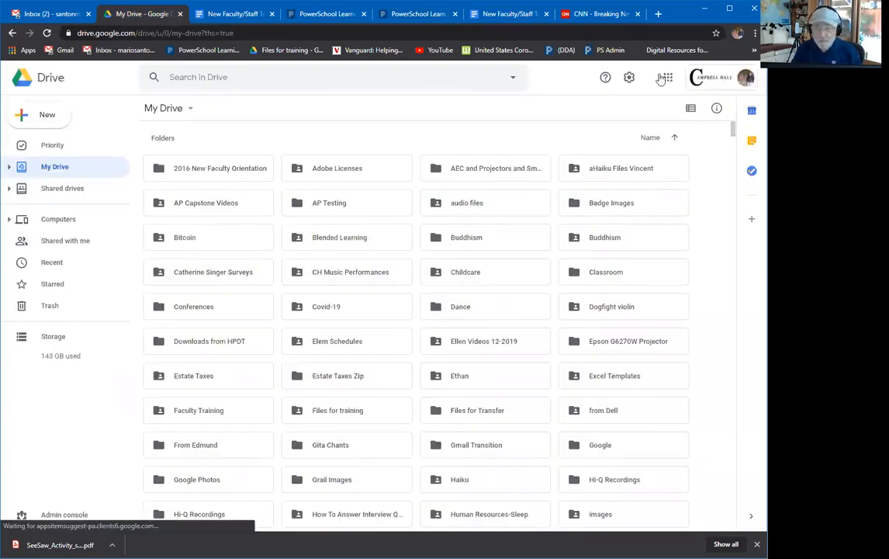
left_click(667, 80)
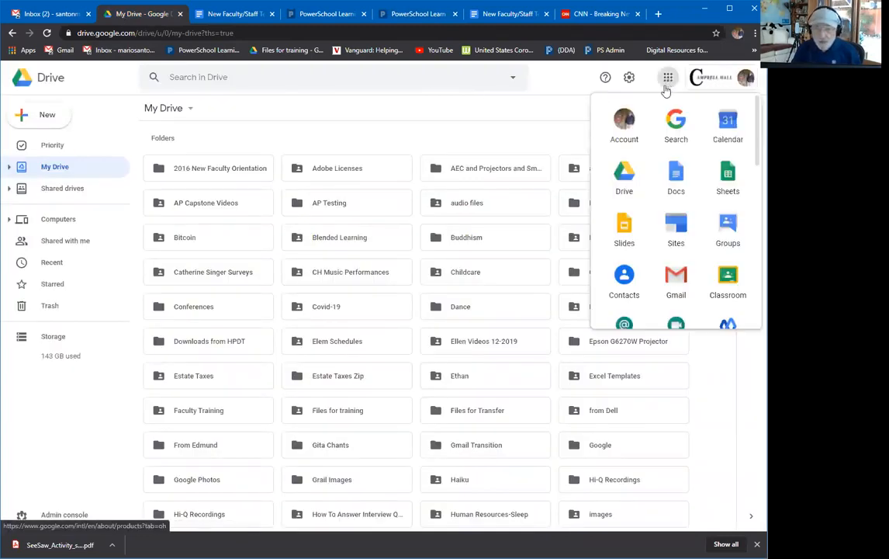
left_click(727, 125)
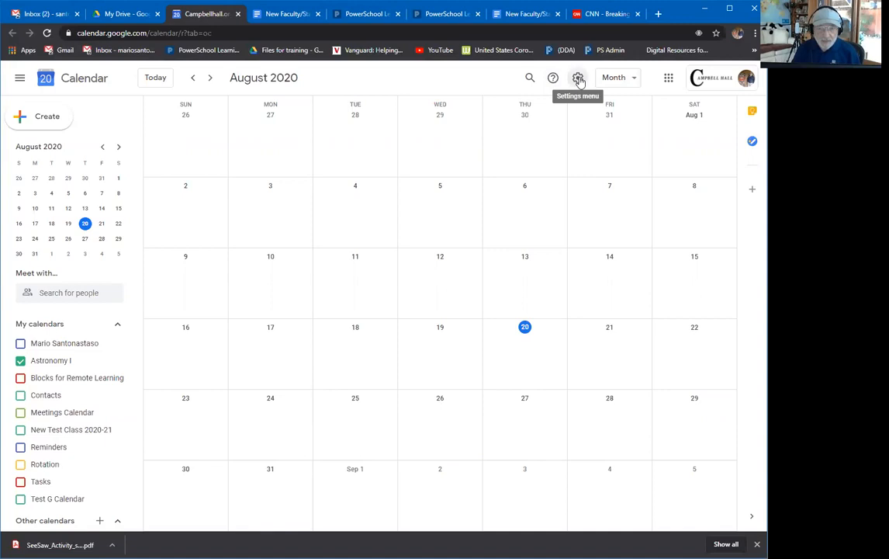
Open Google Calendar's Settings from the gear menu and scroll down to the calendars list.
left_click(579, 79)
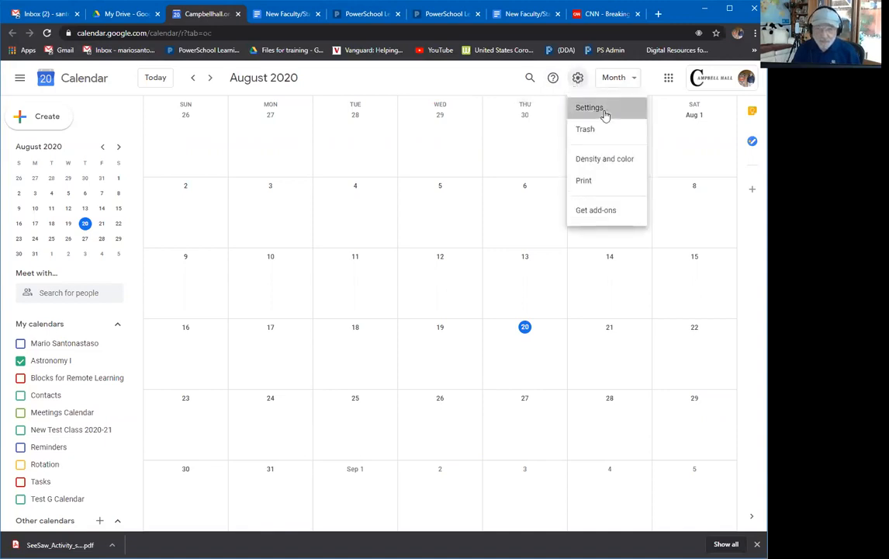
left_click(606, 113)
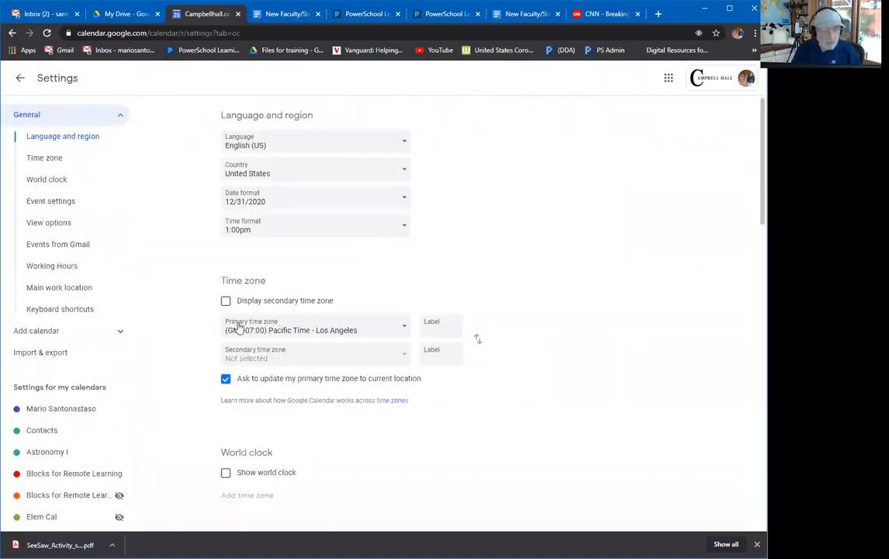
scroll(145, 353, "down", 1)
scroll(145, 353, "down", 2)
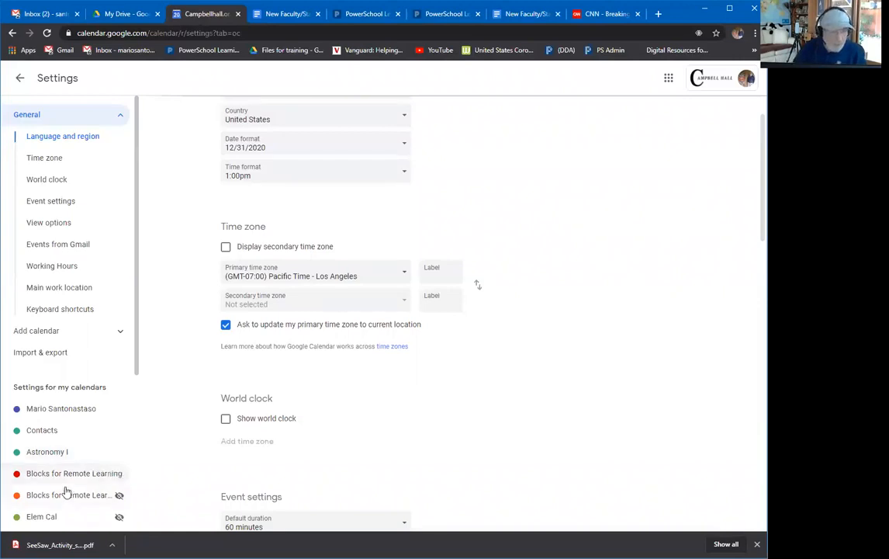
Copy the Astronomy I calendar's embed code from Integrate calendar, then return to PowerSchool Learning.
left_click(36, 453)
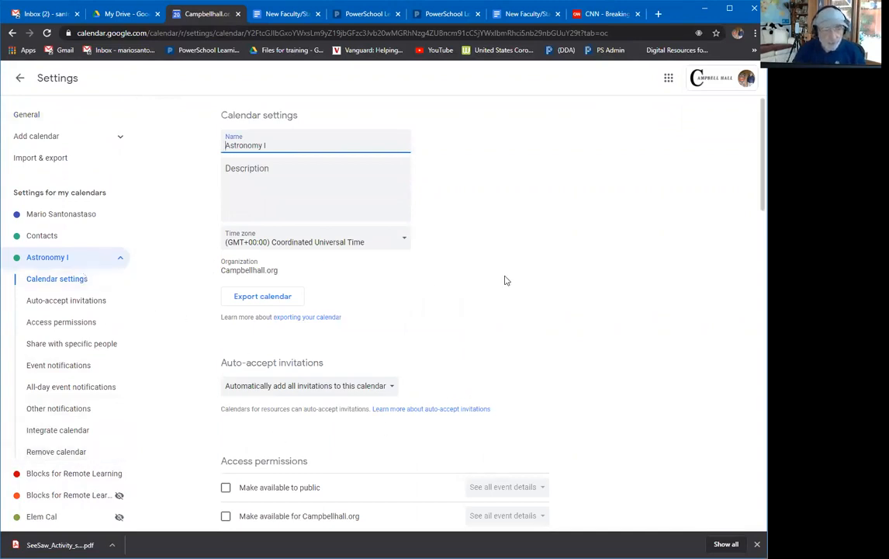
scroll(587, 289, "down", 3)
scroll(587, 291, "down", 4)
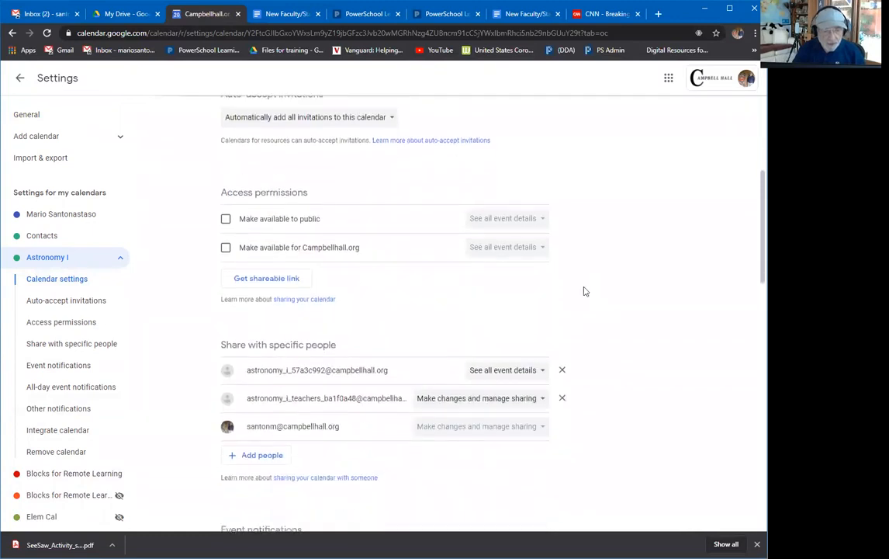
scroll(578, 296, "down", 5)
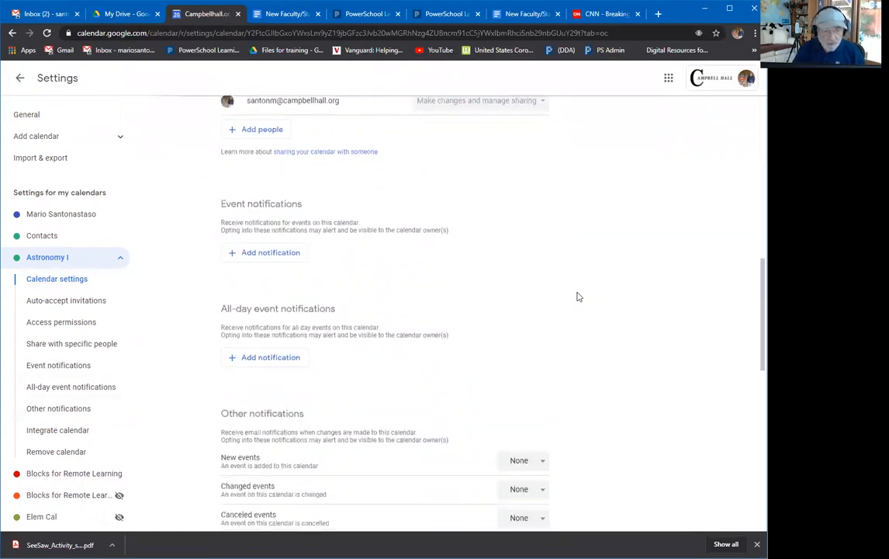
scroll(504, 318, "down", 1)
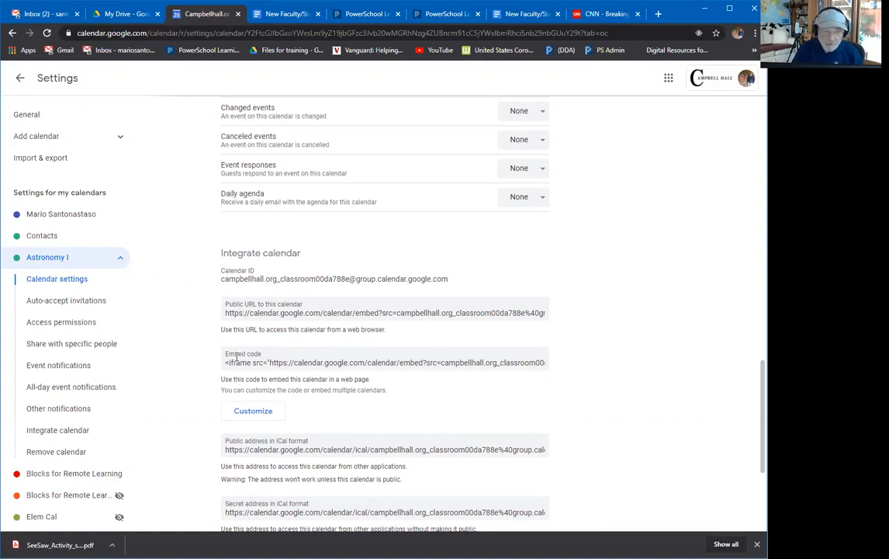
left_click(320, 362)
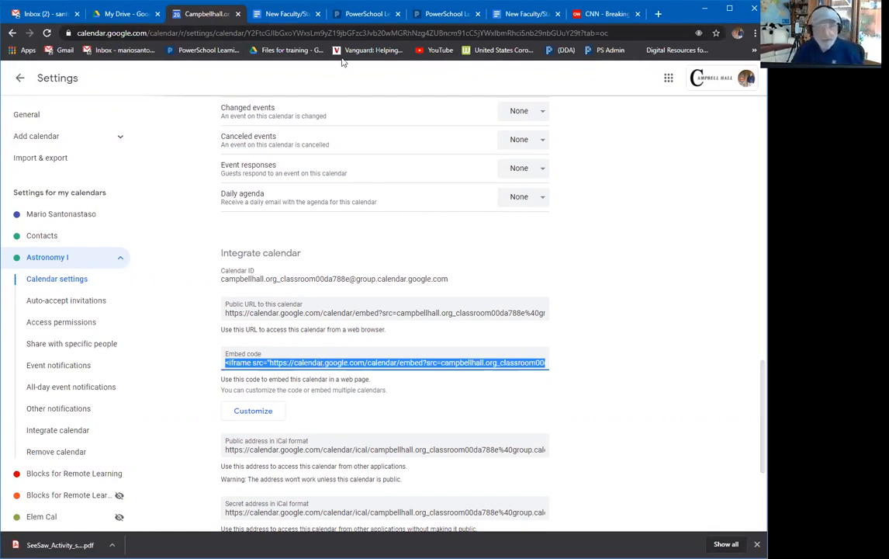
left_click(361, 15)
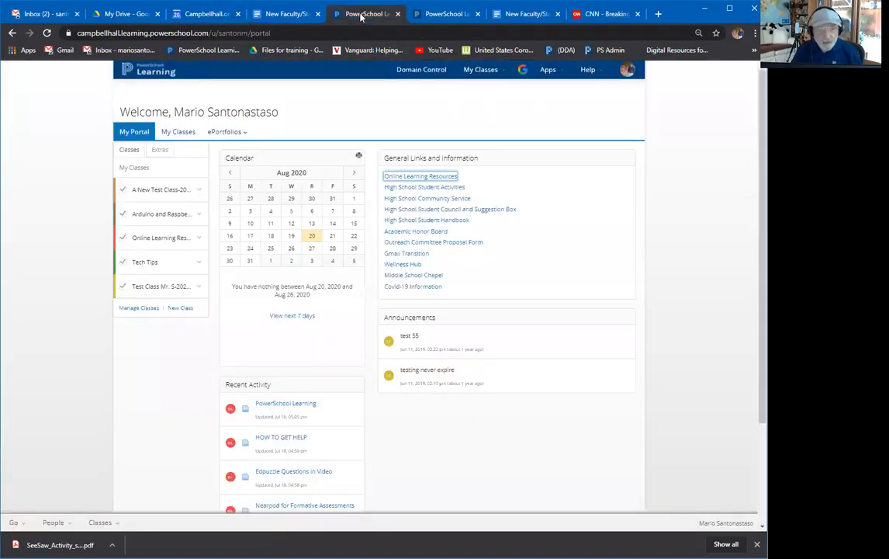
Paste the Astronomy I iframe code into Embed the Web and save the block as 'Astro I in G Classroom'.
left_click(436, 15)
left_click(377, 191)
key("ctrl+v")
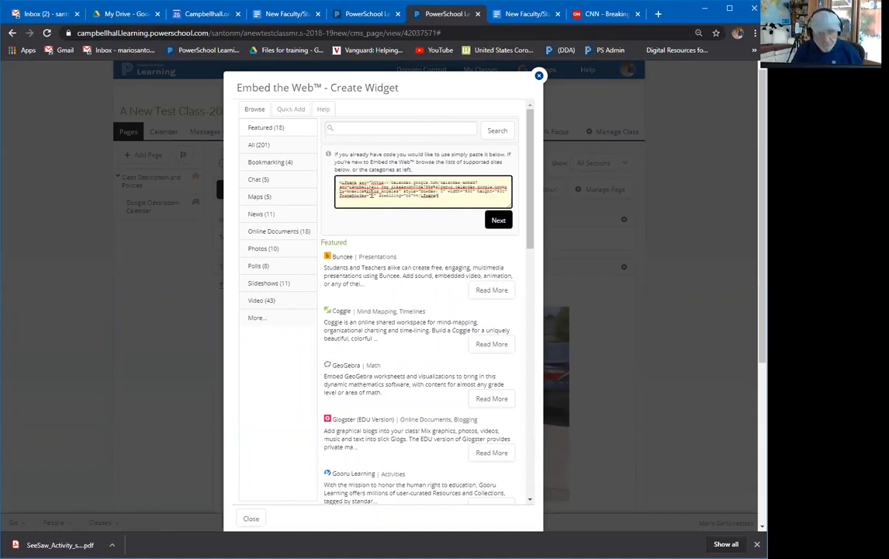
left_click(499, 221)
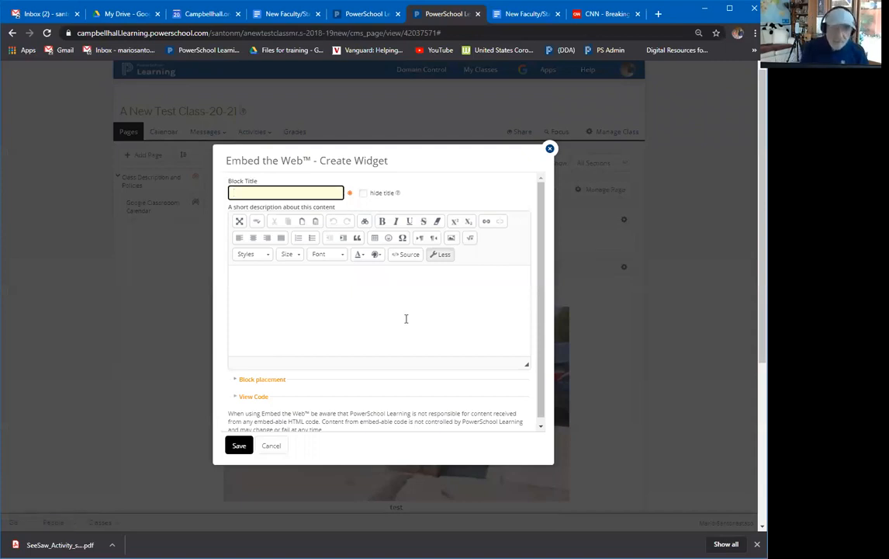
type("Astro I in G Classroom")
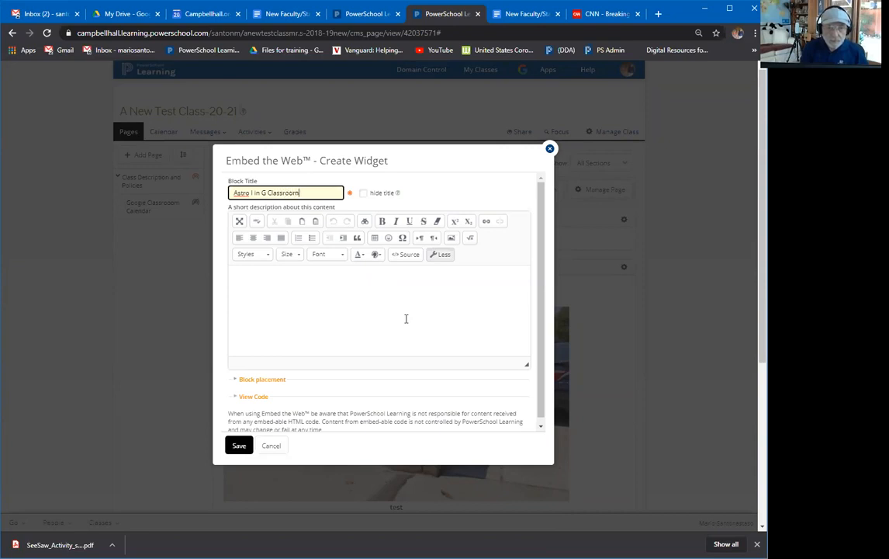
left_click(337, 282)
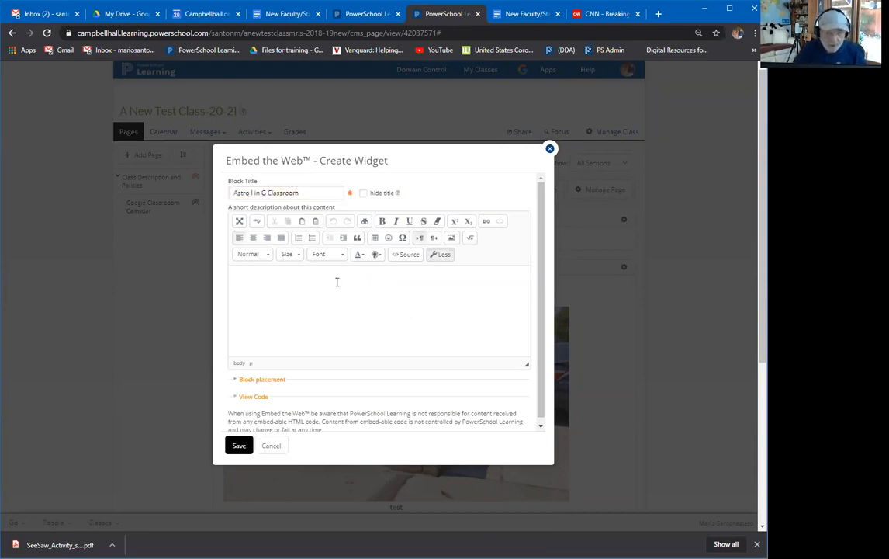
scroll(337, 282, "down", 1)
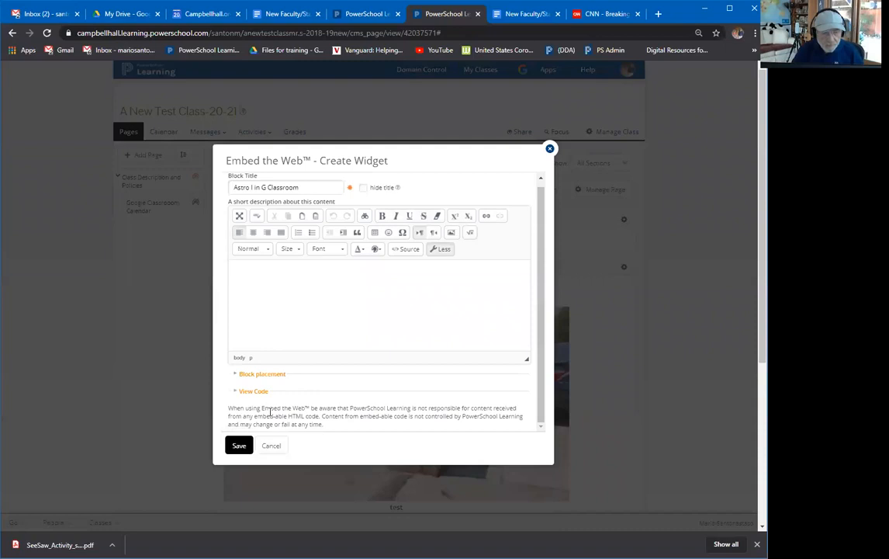
left_click(239, 446)
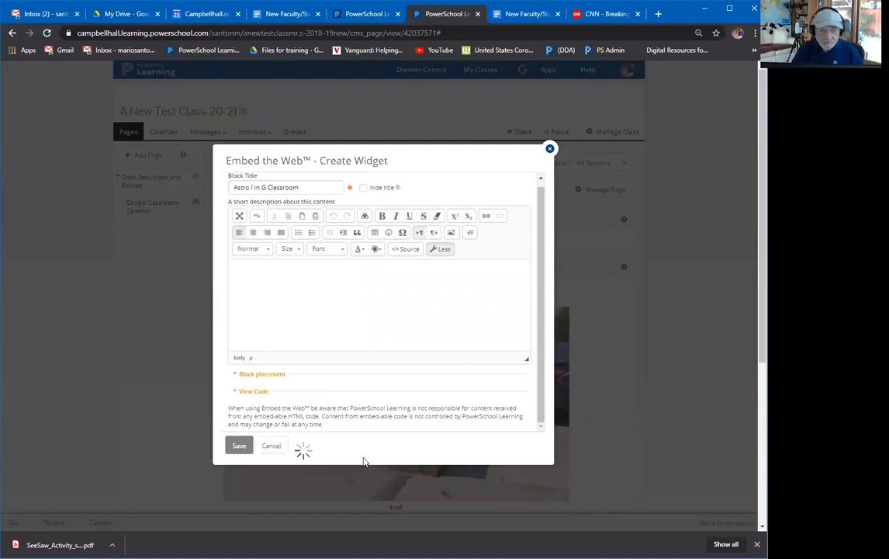
scroll(359, 461, "down", 2)
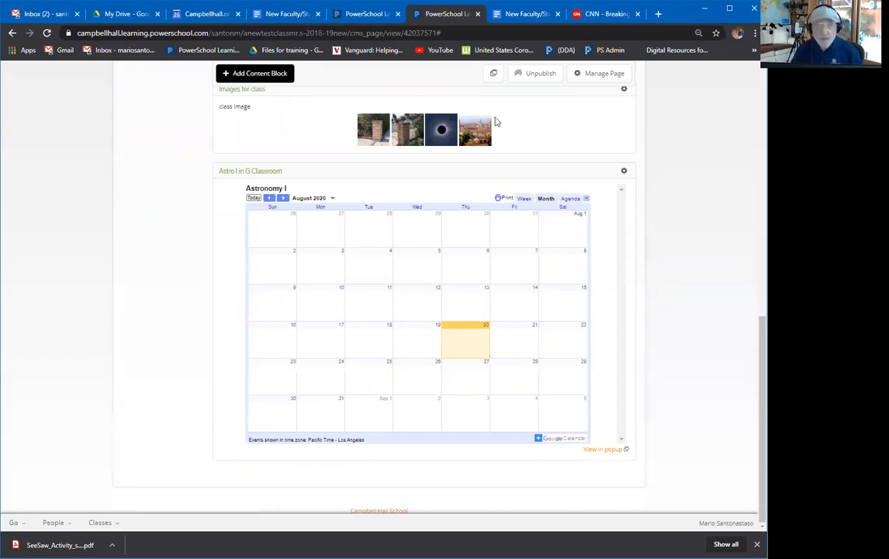
Leave Settings and create an all-day event 'tst' on Thursday, August 20 in month view.
left_click(214, 16)
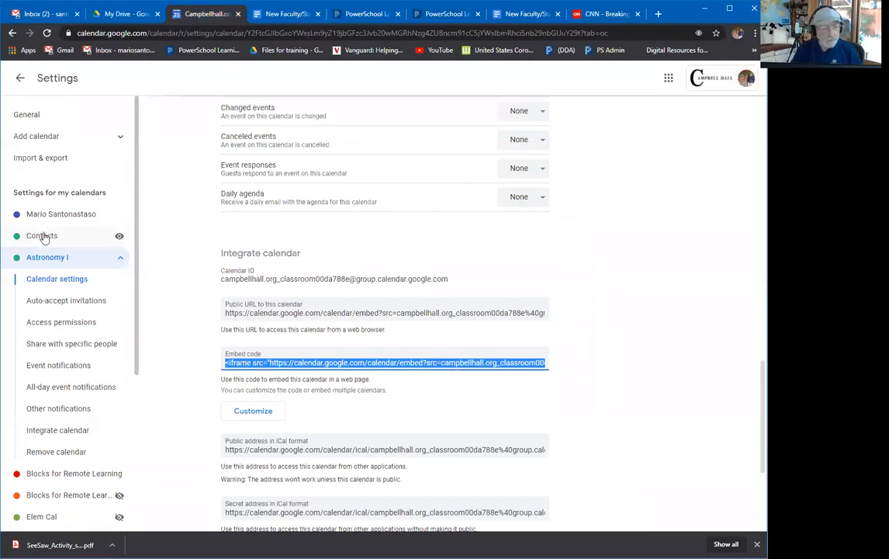
left_click(20, 78)
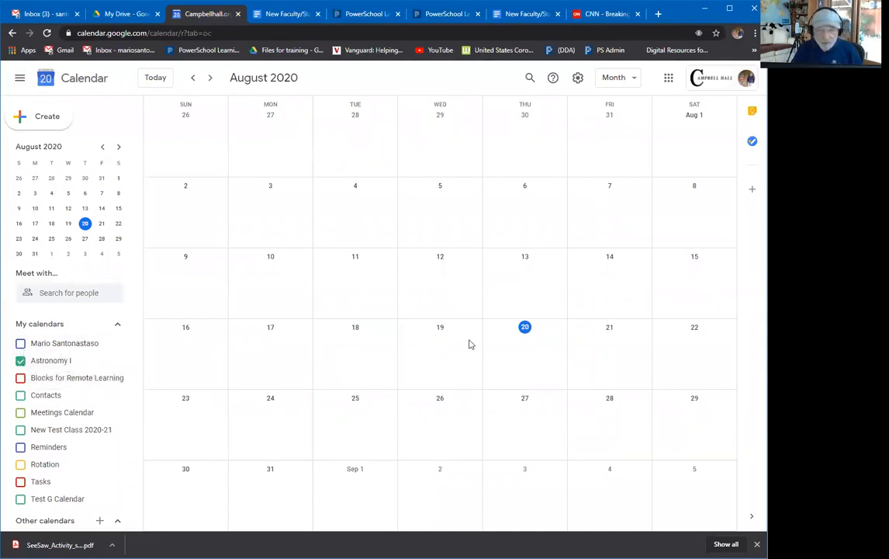
left_click(510, 360)
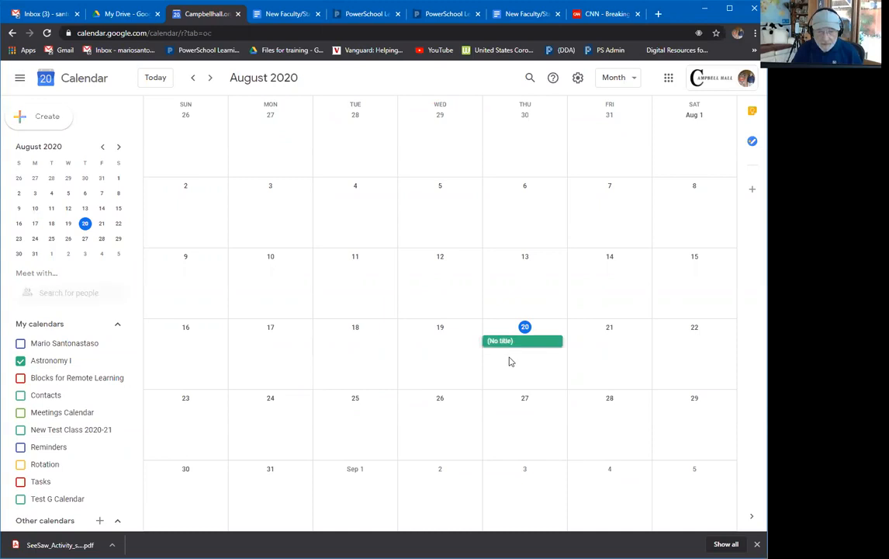
type("t")
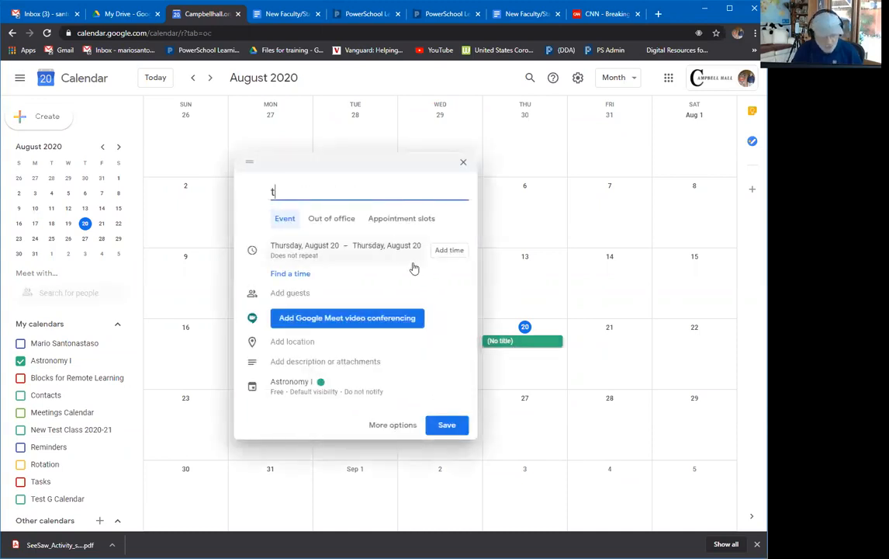
type("st")
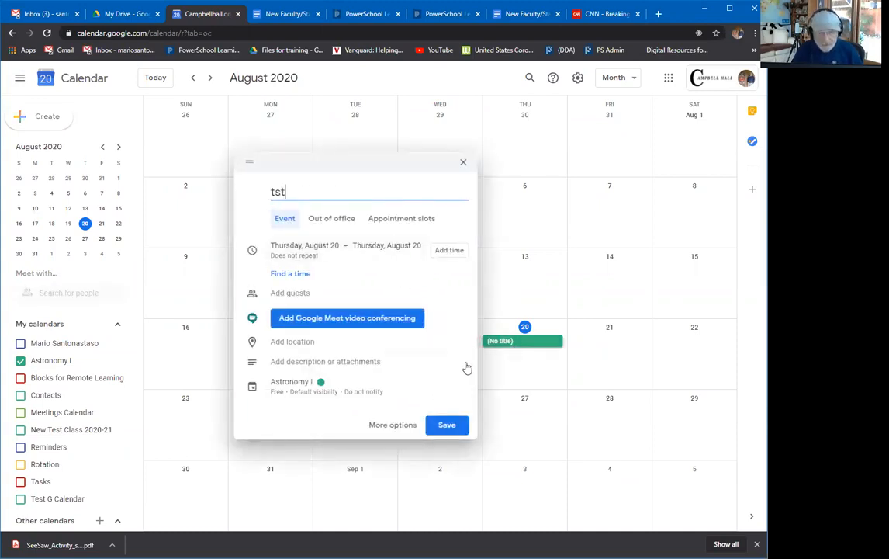
left_click(451, 425)
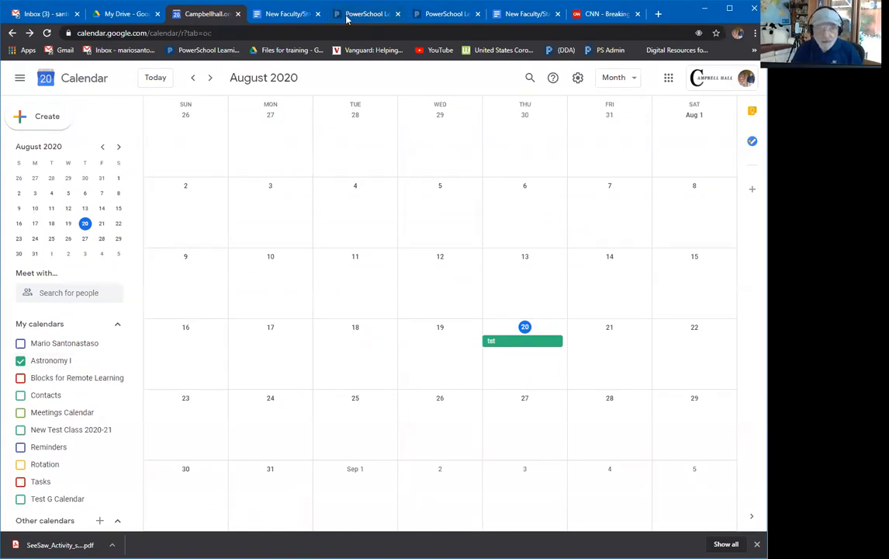
left_click(384, 17)
Reload the class page with F5 so the Astro I in G Classroom calendar updates.
left_click(435, 14)
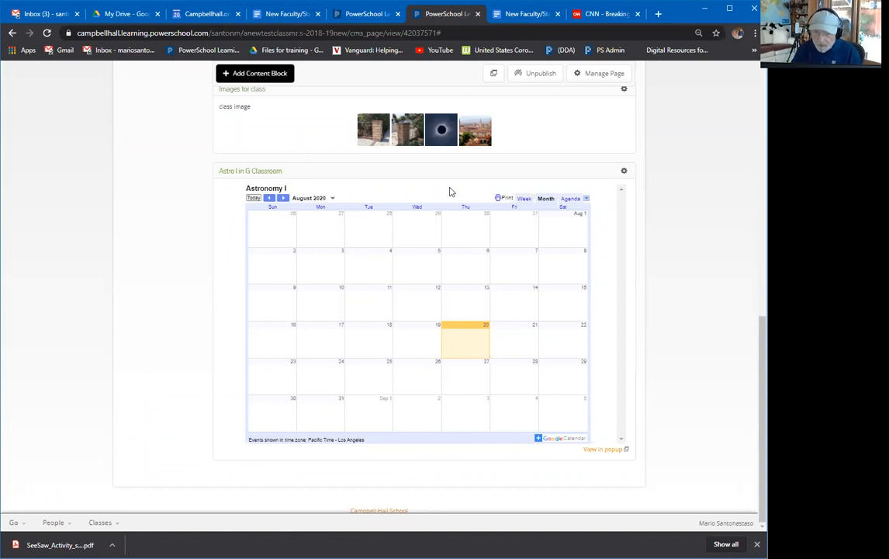
key("F5")
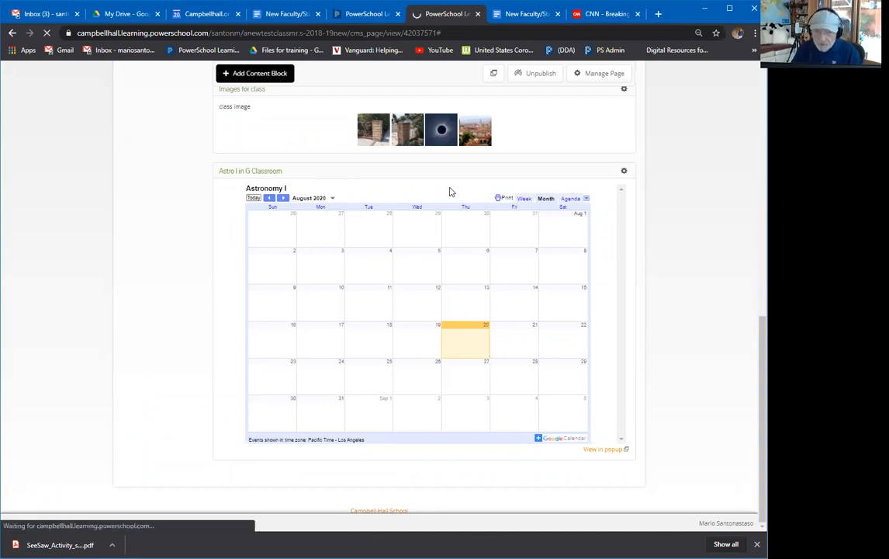
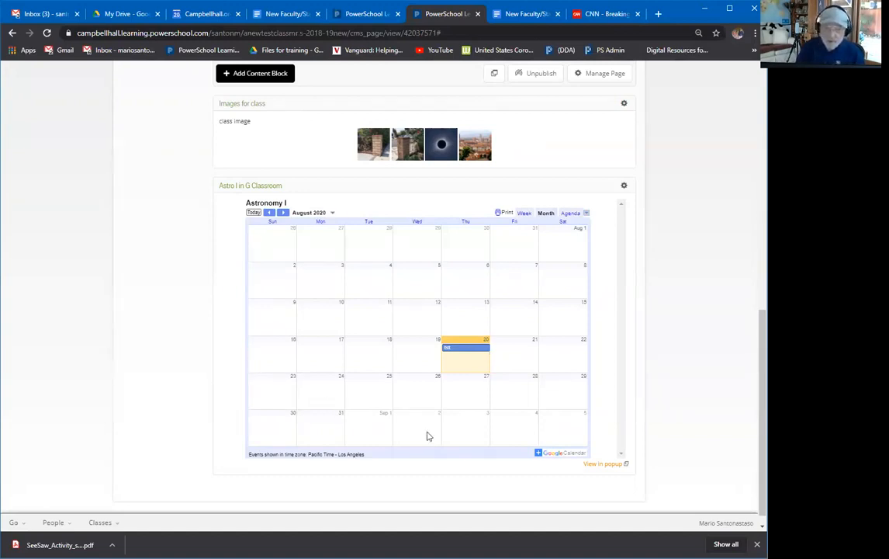
Open the class settings and close them without saving.
scroll(709, 380, "up", 6)
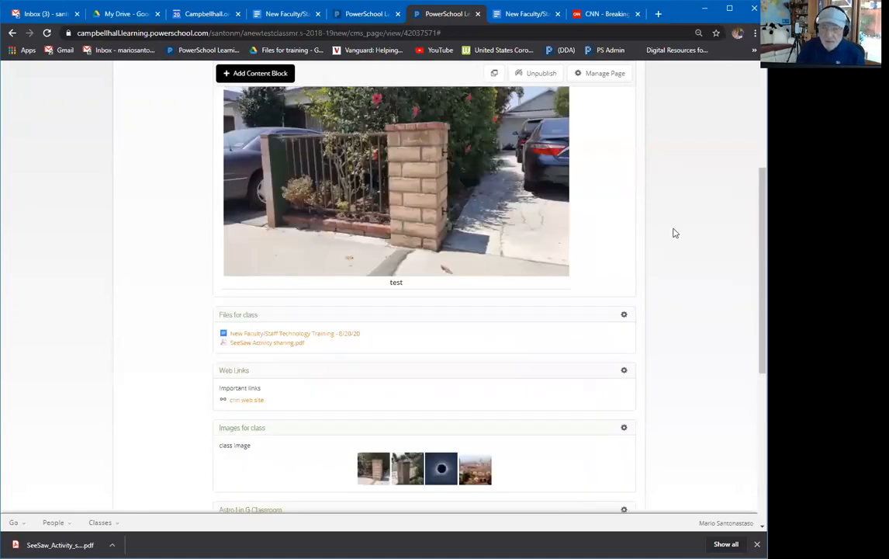
scroll(672, 218, "up", 1)
left_click(610, 131)
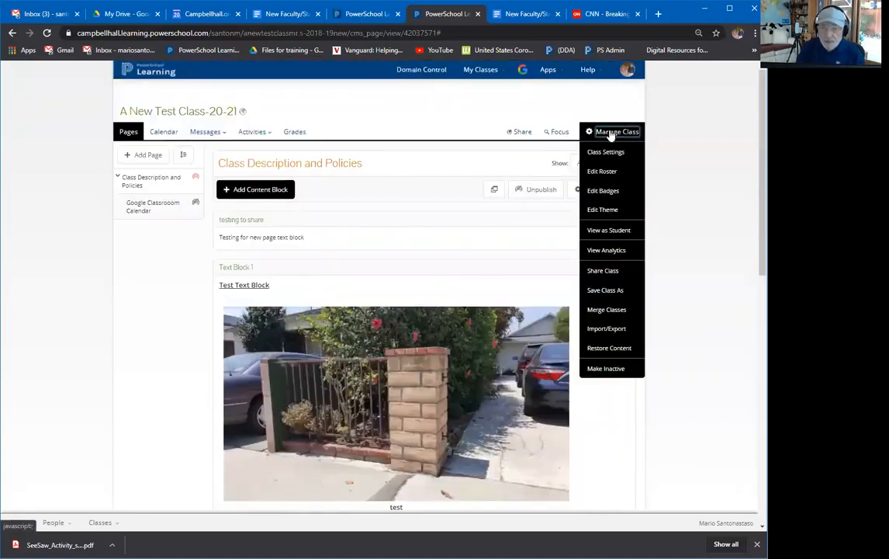
left_click(605, 153)
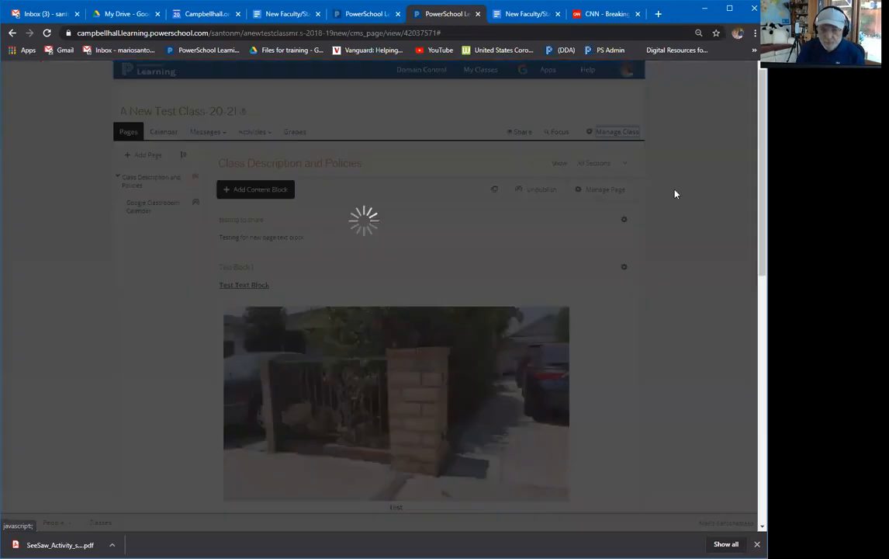
scroll(393, 312, "down", 3)
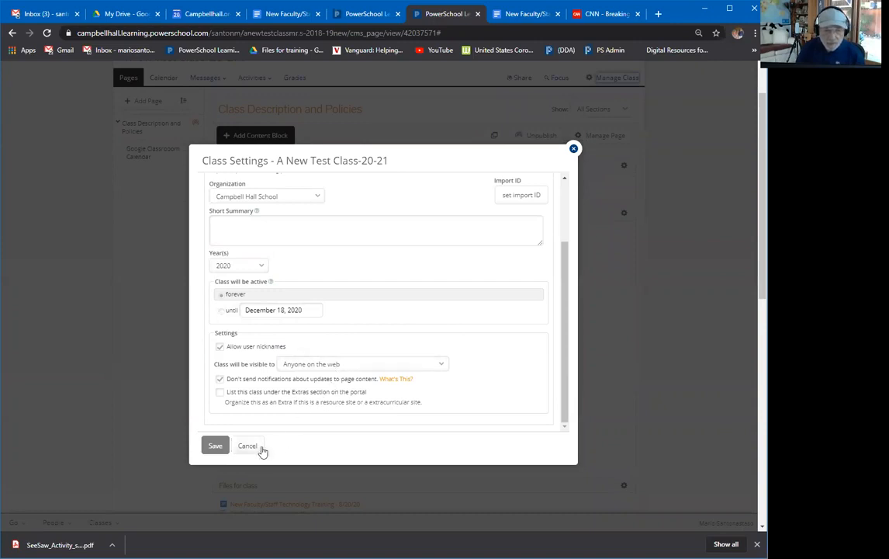
left_click(247, 447)
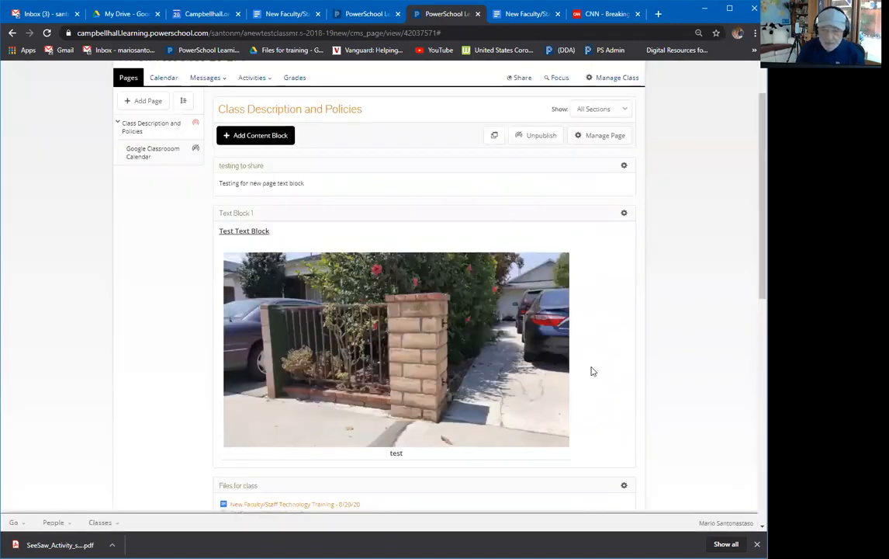
Change the Class Description and Policies page layout to Even Two columns.
scroll(590, 371, "down", 2)
scroll(585, 368, "down", 4)
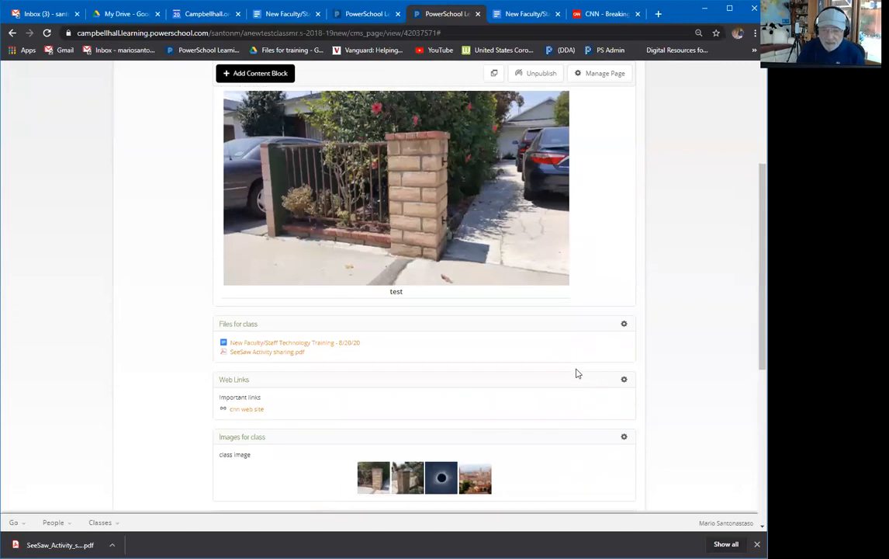
scroll(567, 374, "down", 2)
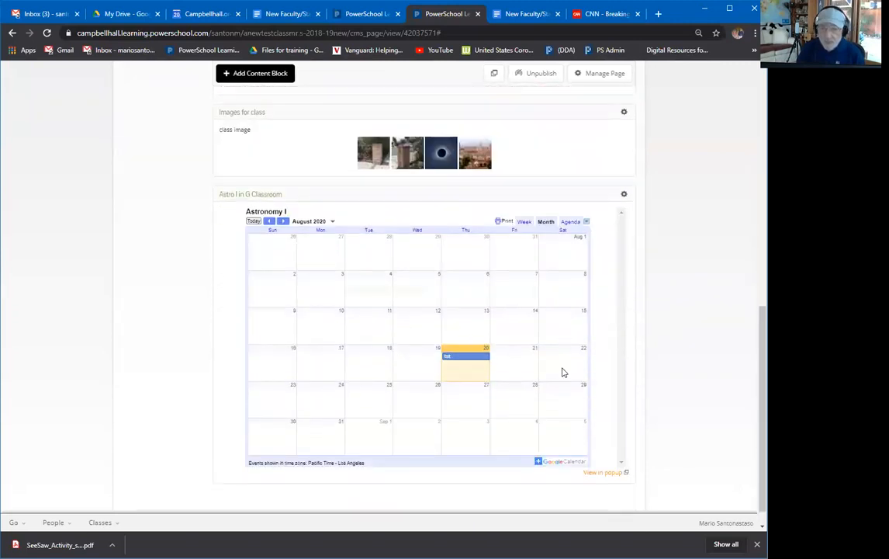
scroll(563, 371, "up", 5)
scroll(605, 203, "up", 3)
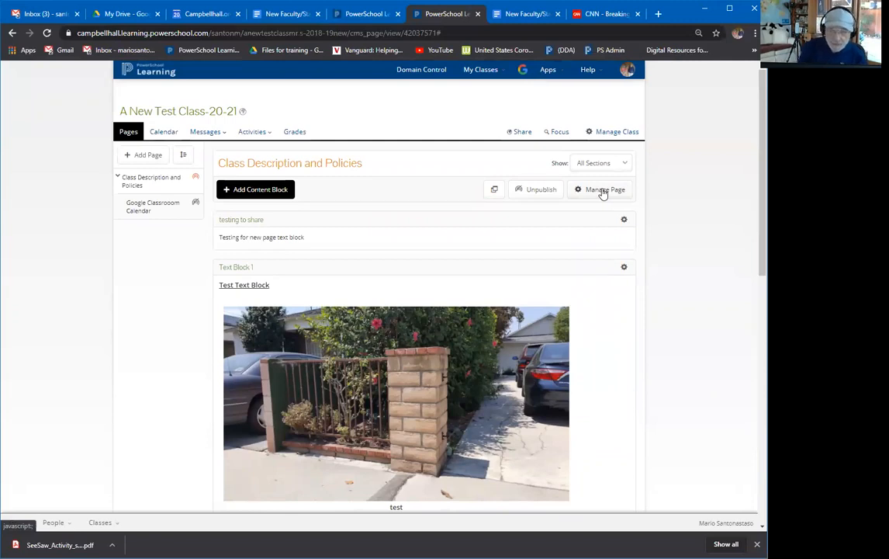
left_click(603, 192)
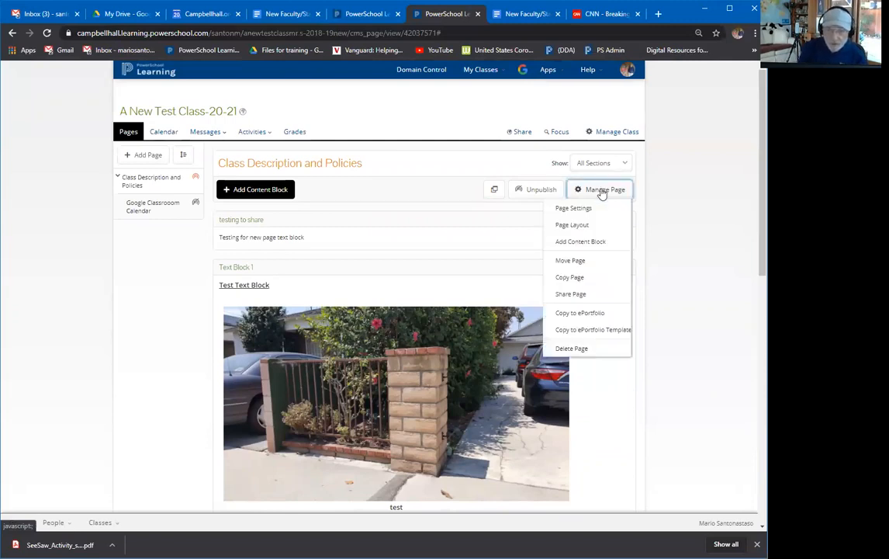
left_click(558, 225)
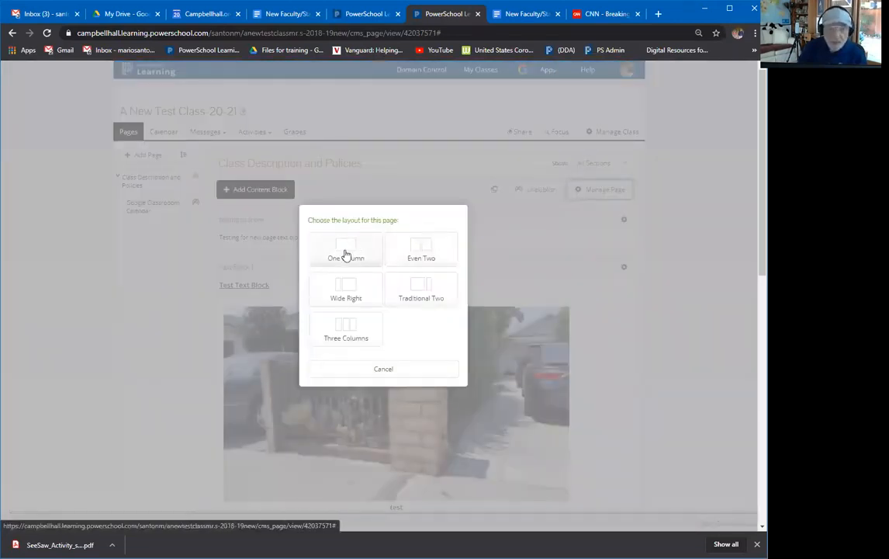
left_click(419, 246)
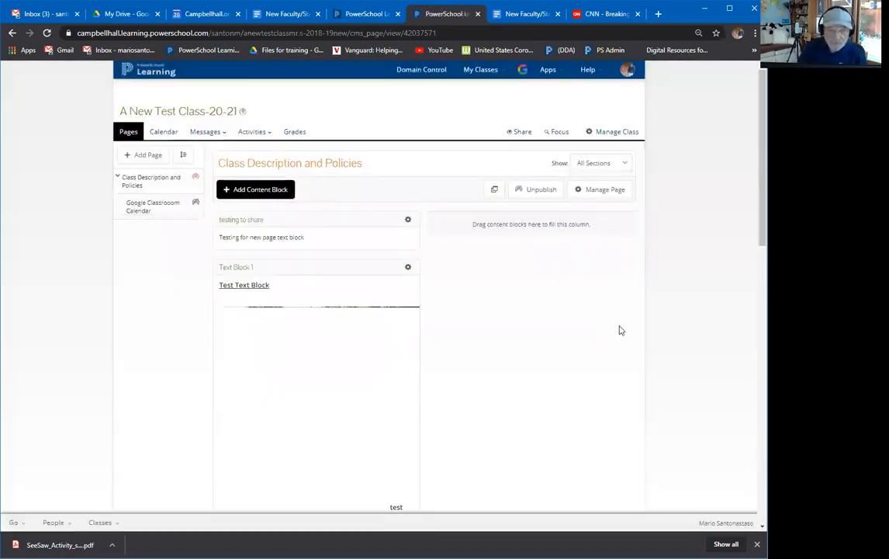
Drag Text Block 1 and the Astro I in G Classroom block into the right column.
left_click_drag(285, 266, 466, 234)
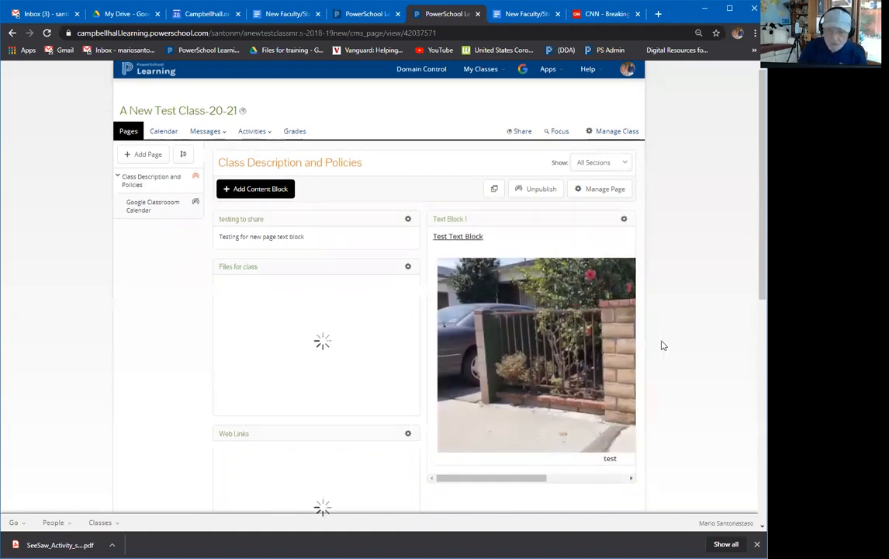
scroll(455, 360, "down", 3)
left_click_drag(318, 311, 532, 323)
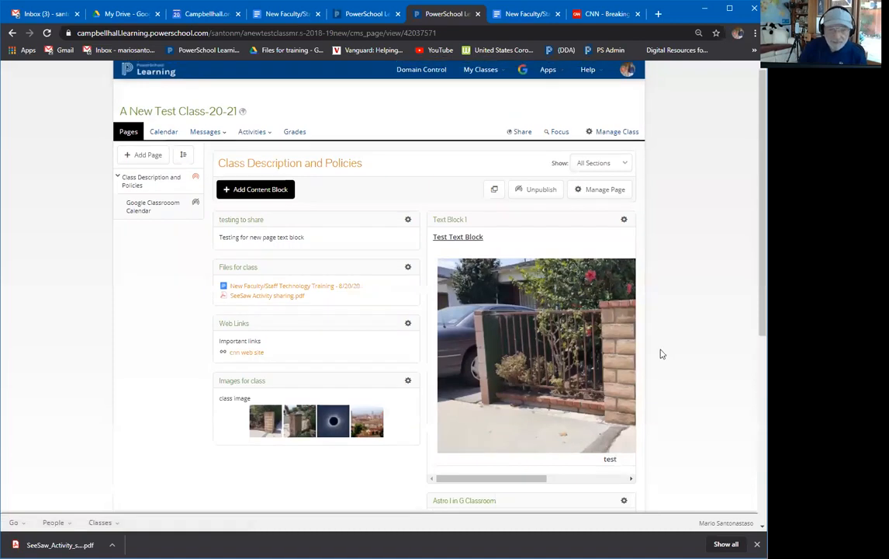
scroll(661, 354, "down", 4)
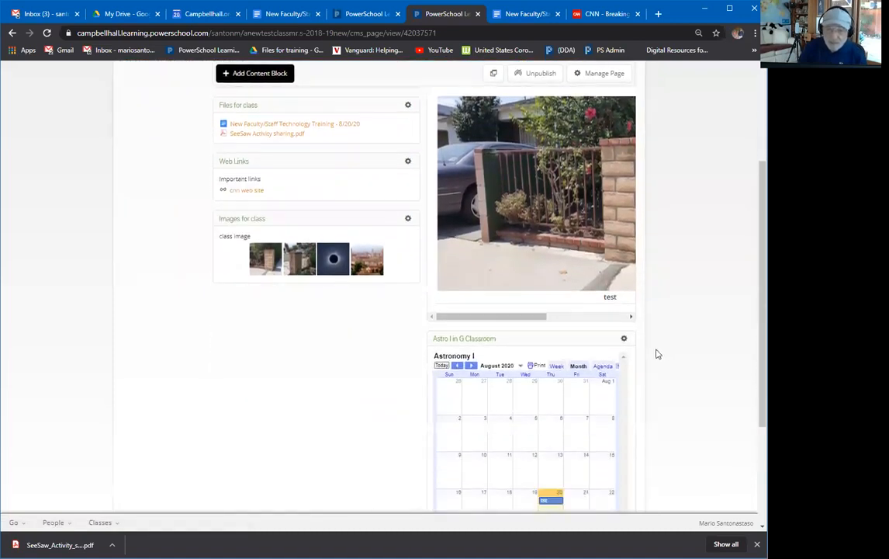
scroll(655, 353, "up", 1)
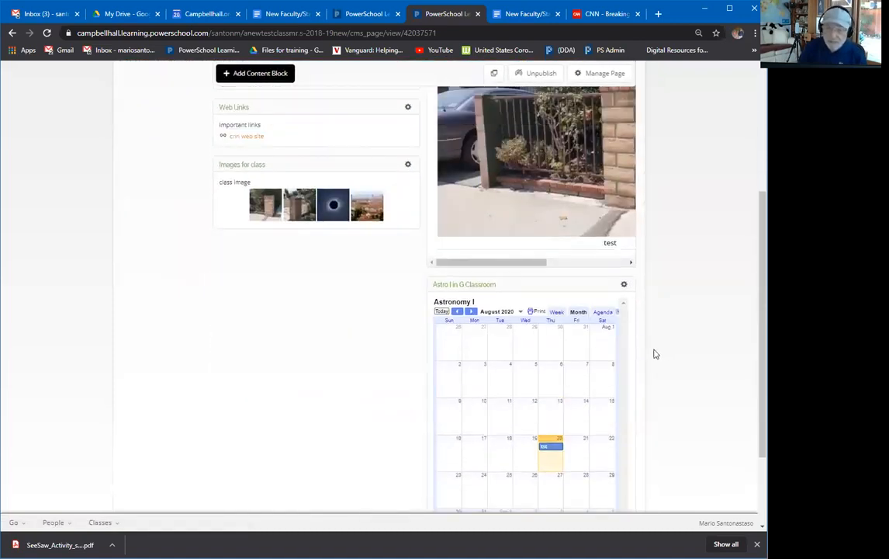
scroll(657, 353, "up", 2)
scroll(659, 354, "up", 1)
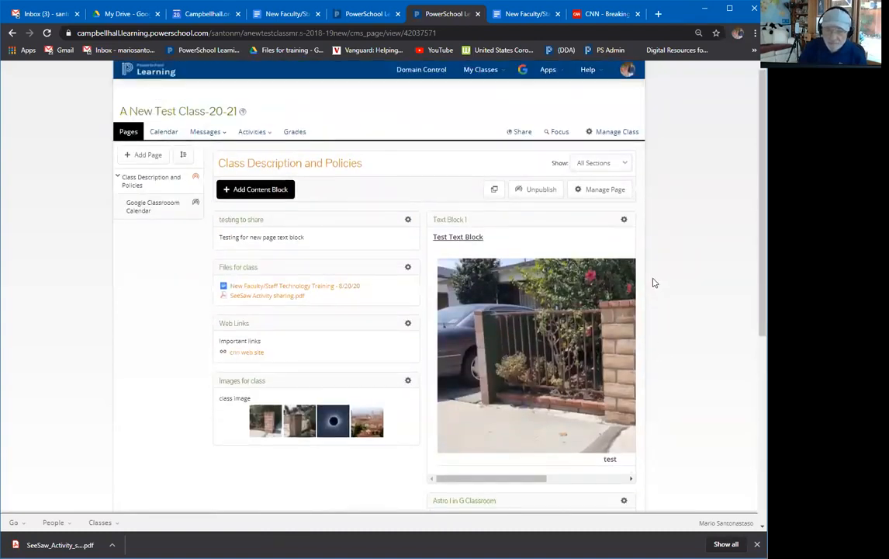
Switch the page layout back to One Column.
left_click(582, 190)
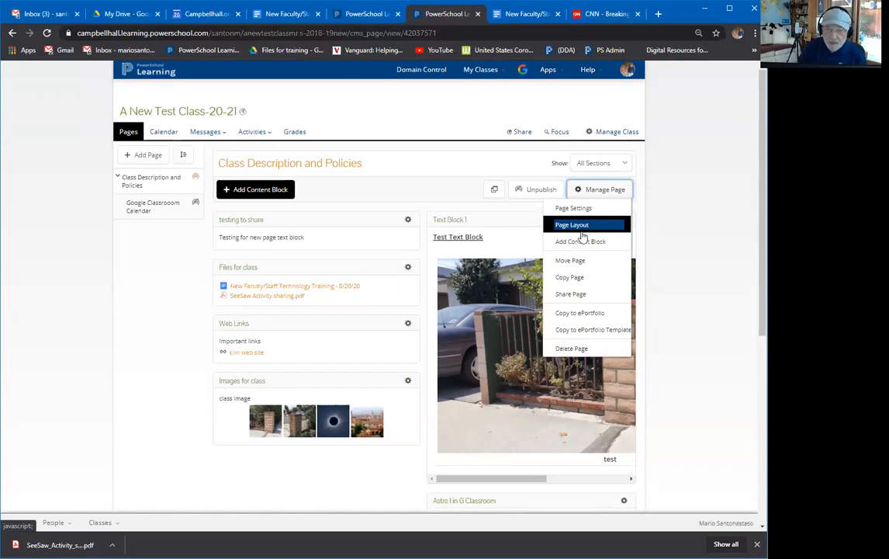
left_click(583, 225)
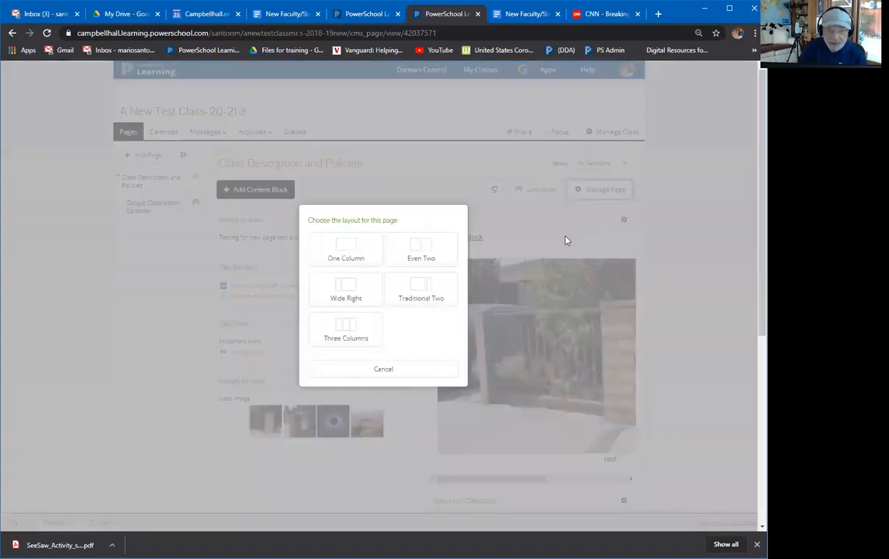
left_click(358, 256)
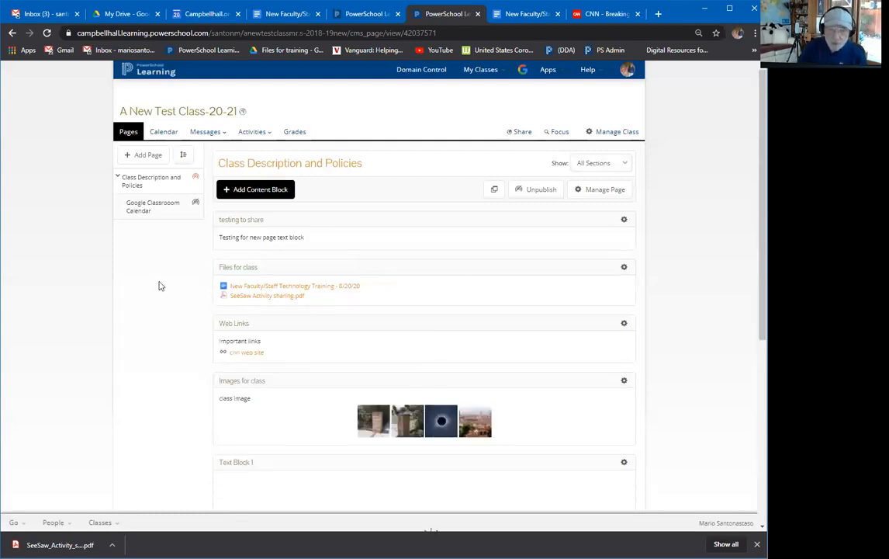
Move Text Block 1 up above Web Links, then start adding a content block.
scroll(159, 287, "down", 5)
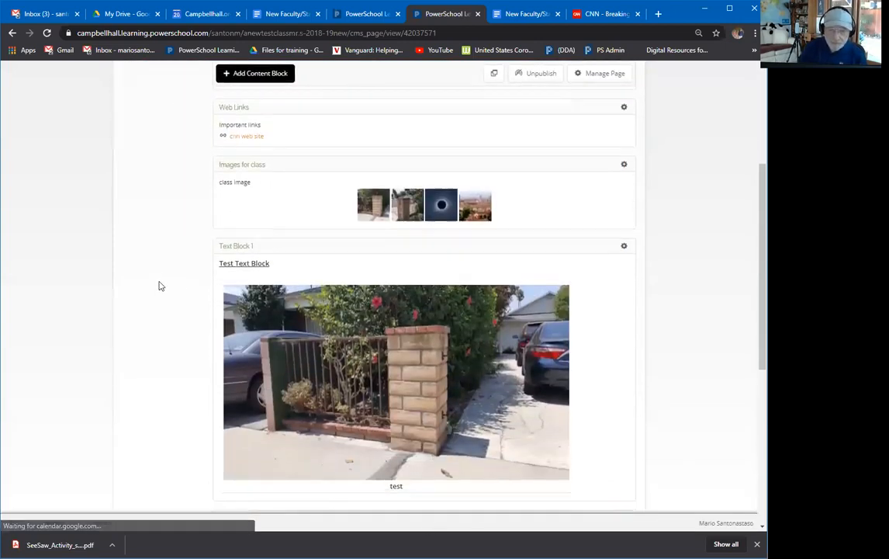
scroll(158, 287, "down", 5)
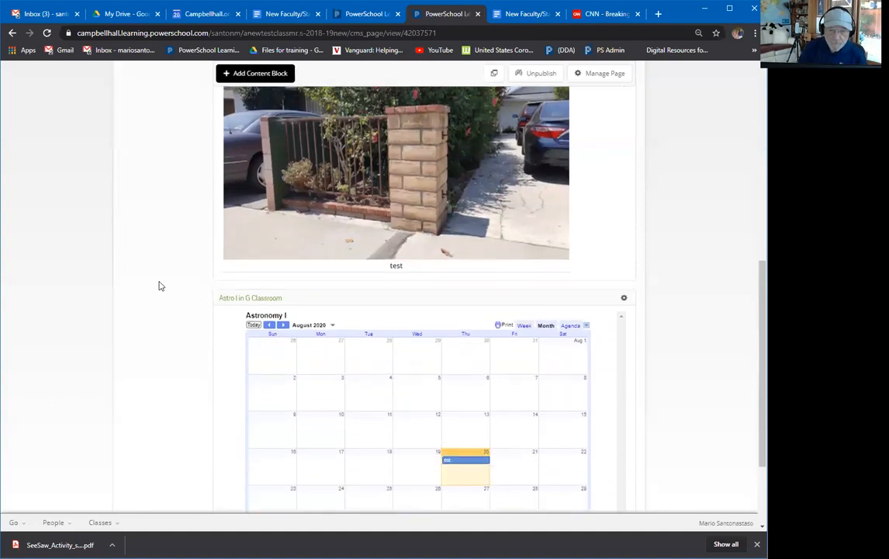
scroll(158, 286, "down", 2)
scroll(159, 287, "up", 8)
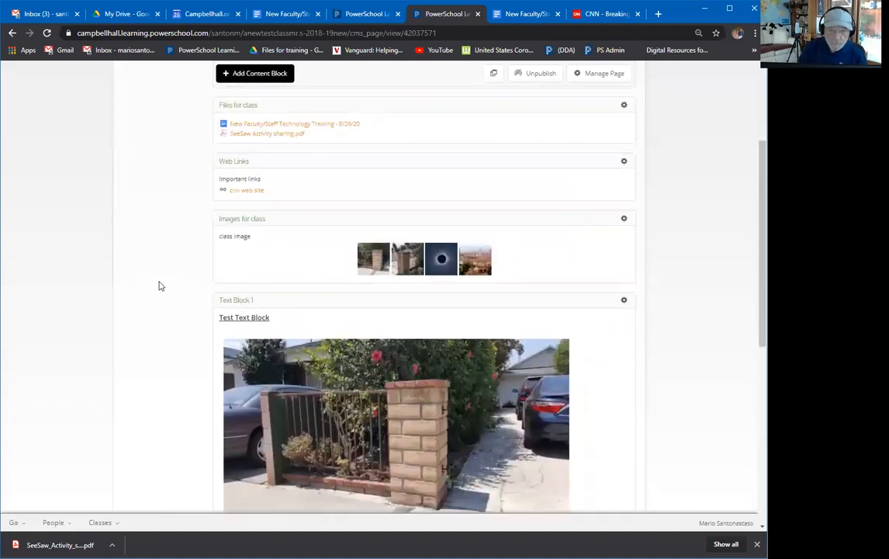
scroll(158, 287, "up", 1)
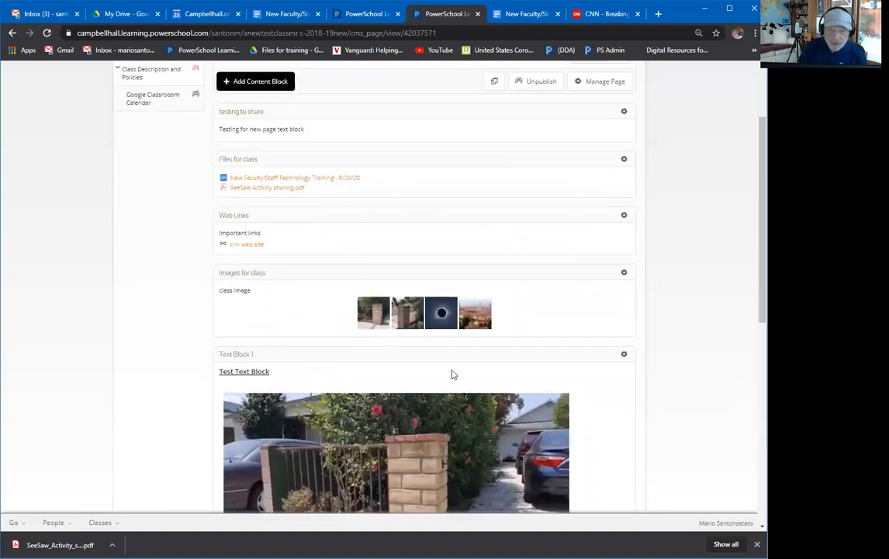
mouse_move(437, 354)
left_click_drag(436, 355, 405, 215)
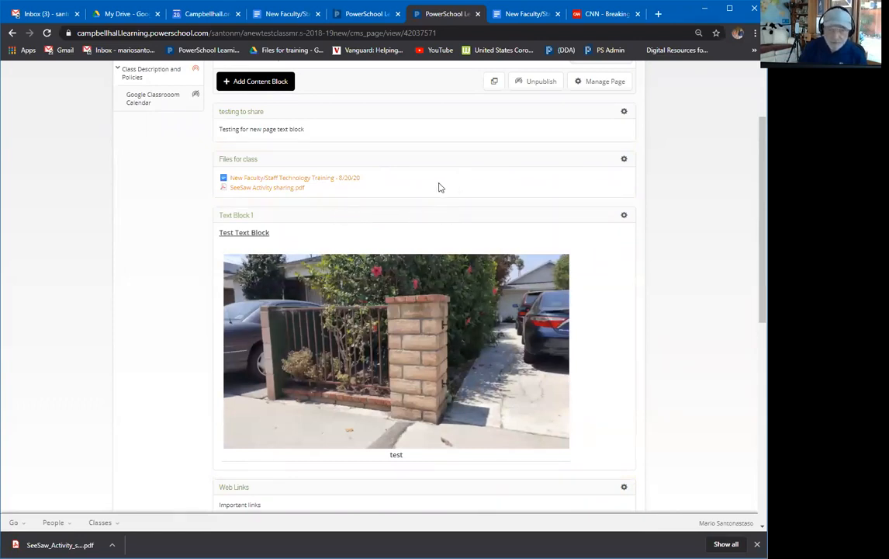
scroll(301, 199, "up", 2)
left_click(279, 191)
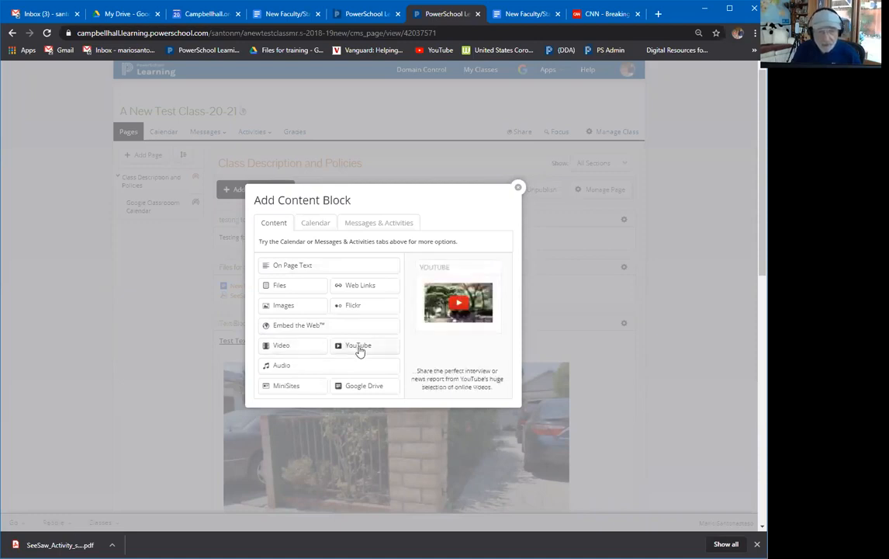
Start a video block titled 'video block', cancel its upload, and return to the page top.
left_click(299, 348)
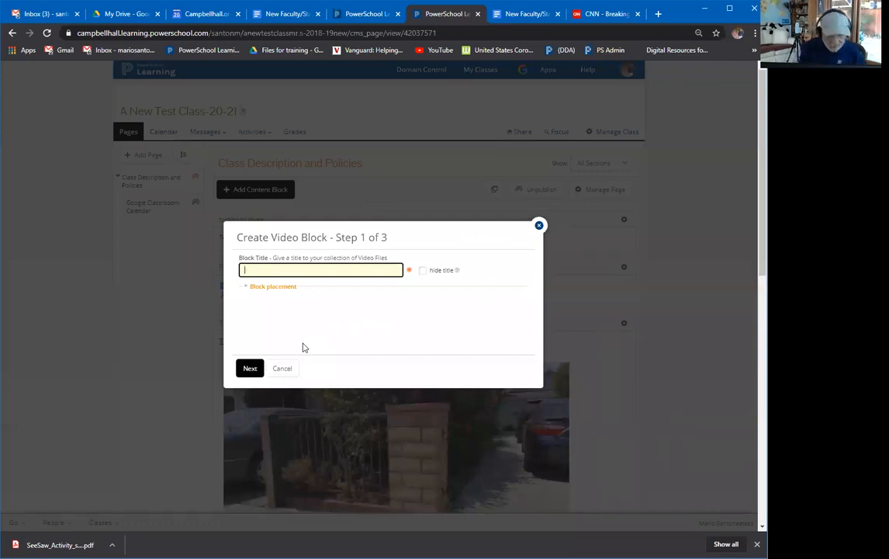
type("video b")
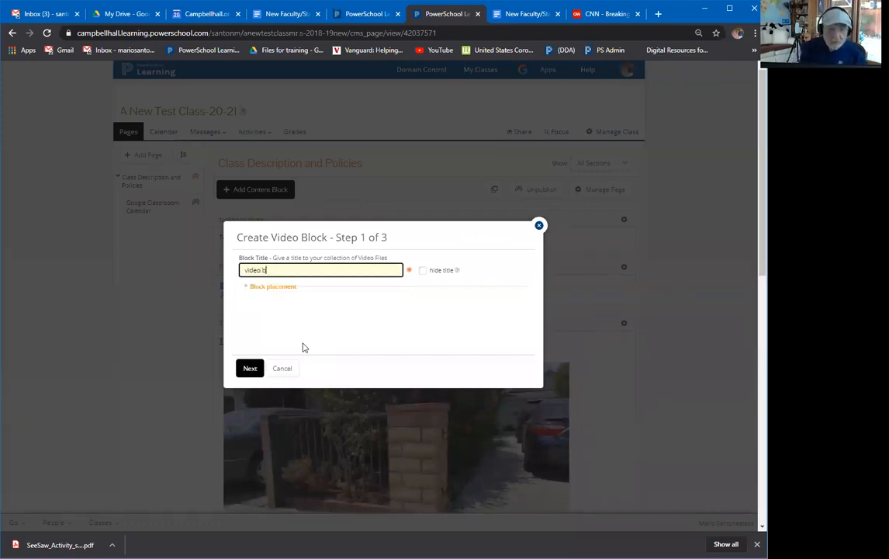
type("lock")
key("Return")
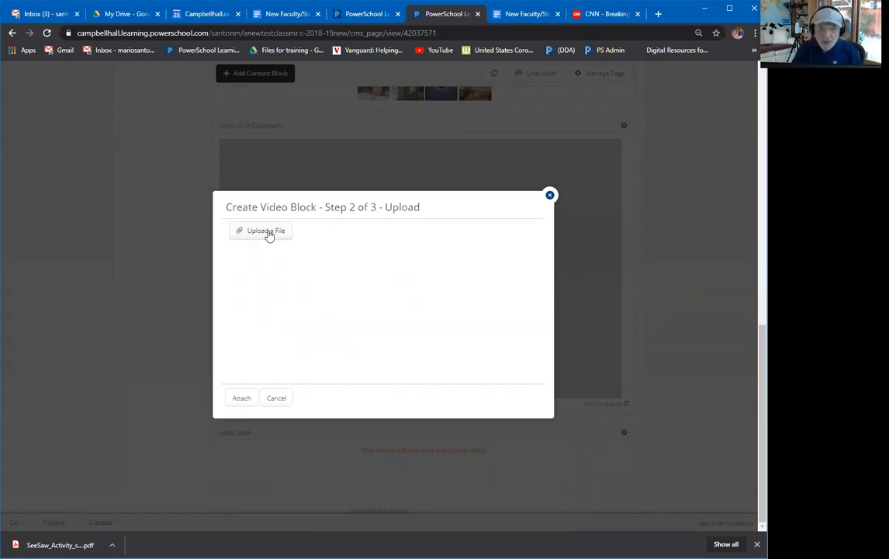
left_click(279, 398)
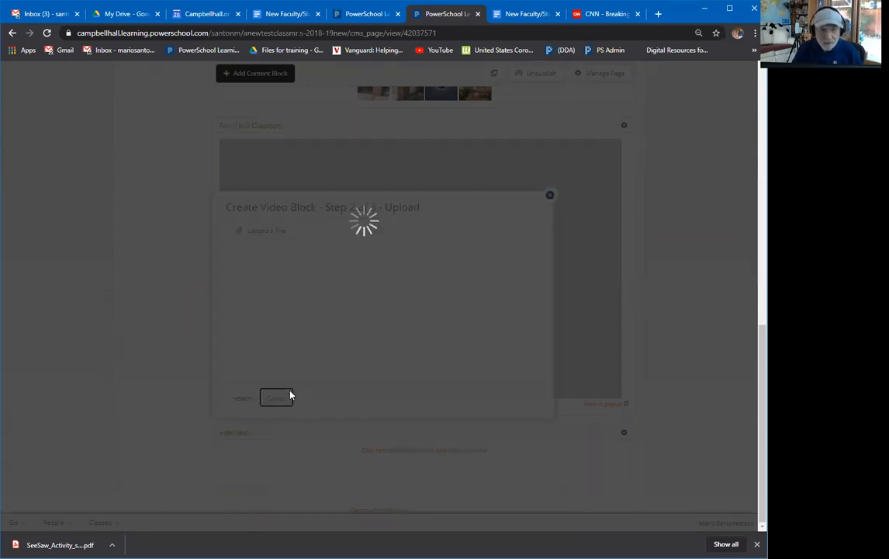
scroll(326, 278, "up", 5)
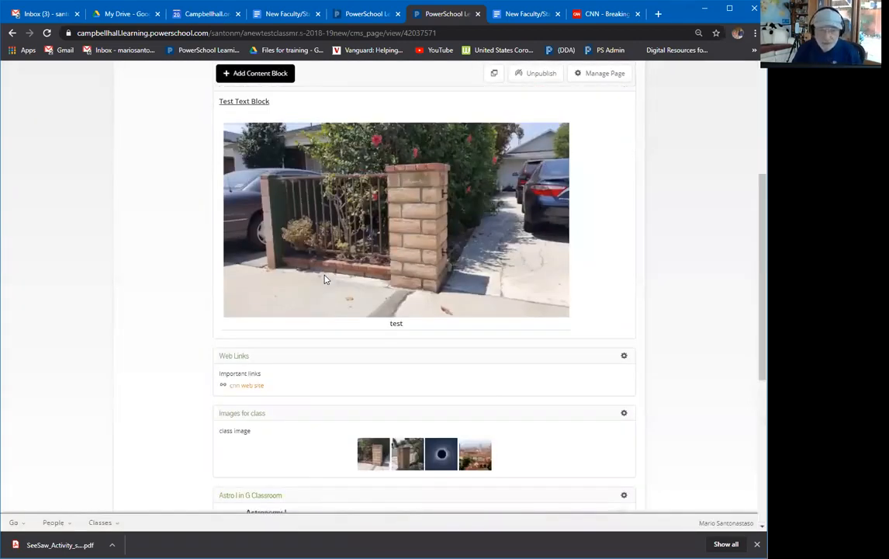
scroll(326, 278, "up", 3)
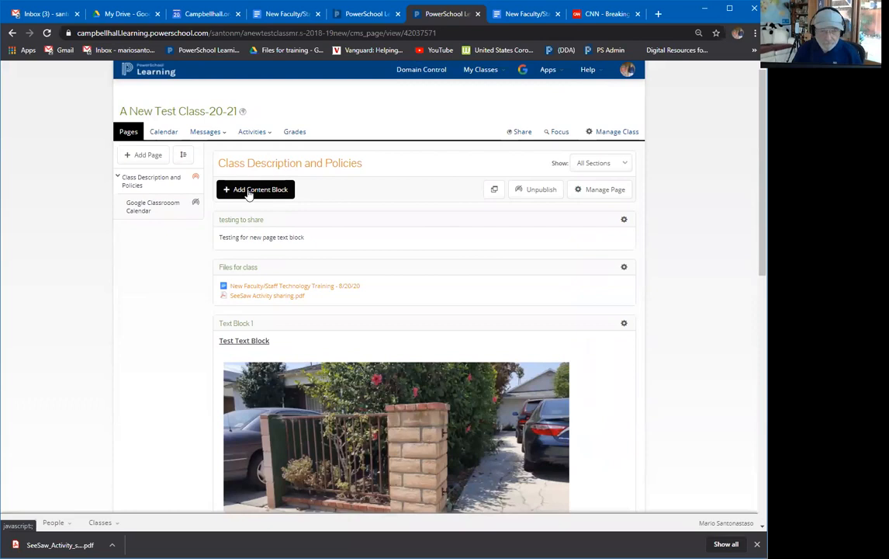
Choose YouTube from the Add Content Block options to start an embedded video block.
left_click(248, 191)
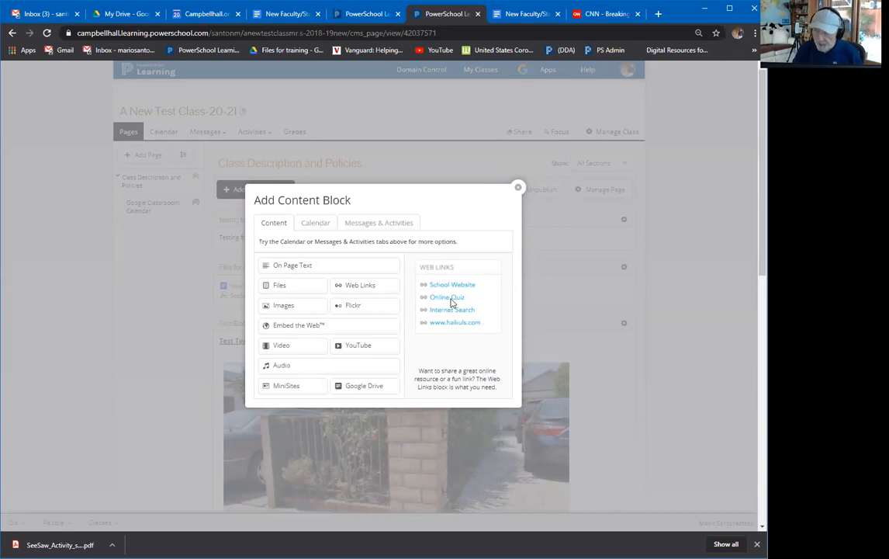
left_click(356, 350)
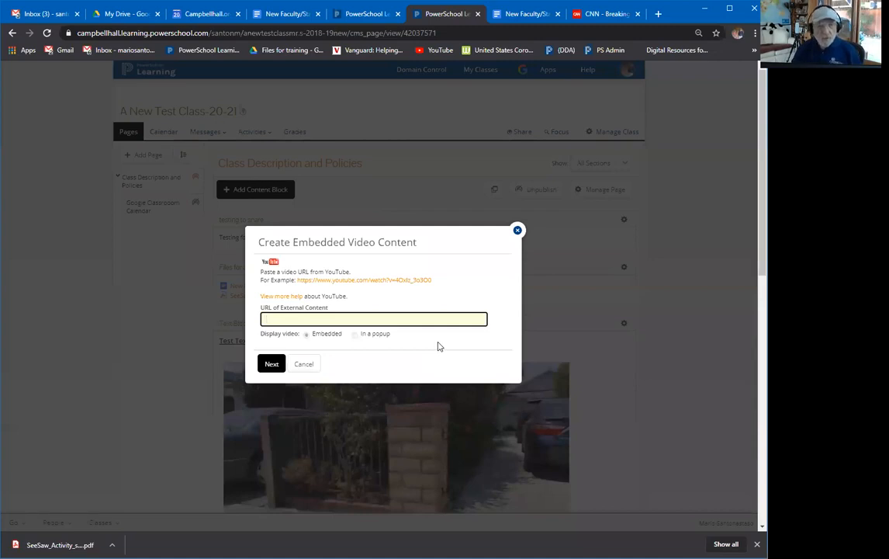
In the CNN browser tab, load the YouTube site.
left_click(612, 15)
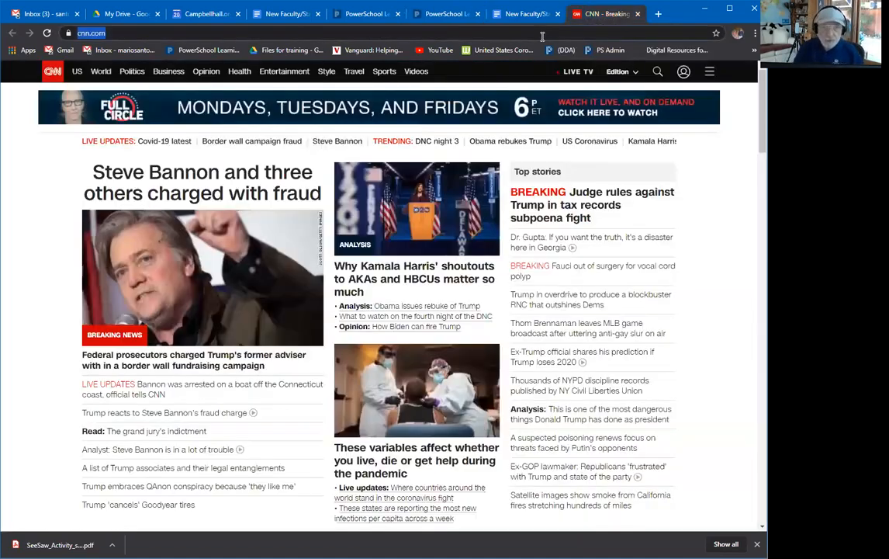
type("yo")
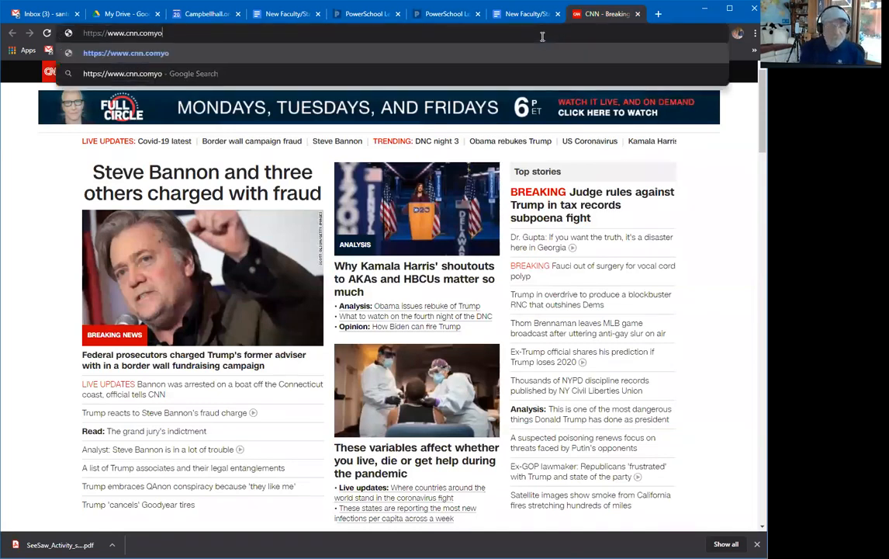
key("BackSpace")
key("BackSpace")
key("BackSpace")
key("BackSpace")
key("BackSpace")
key("BackSpace")
key("BackSpace")
key("BackSpace")
key("BackSpace")
key("BackSpace")
key("BackSpace")
key("BackSpace")
key("BackSpace")
key("BackSpace")
key("BackSpace")
key("BackSpace")
key("BackSpace")
key("BackSpace")
key("BackSpace")
key("BackSpace")
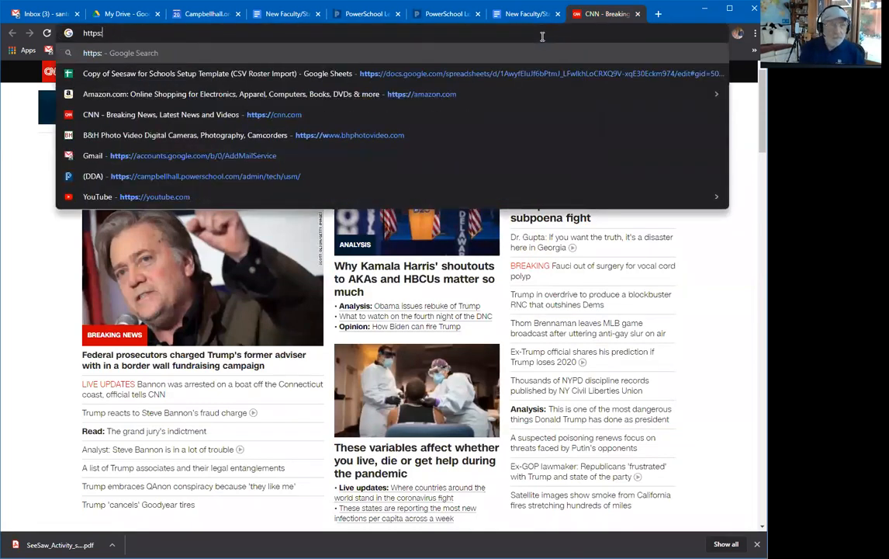
type("you")
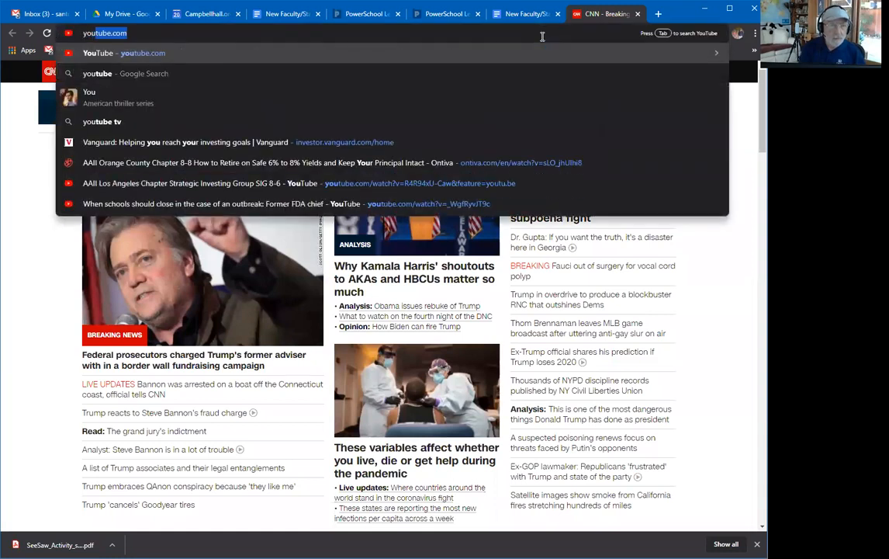
key("Return")
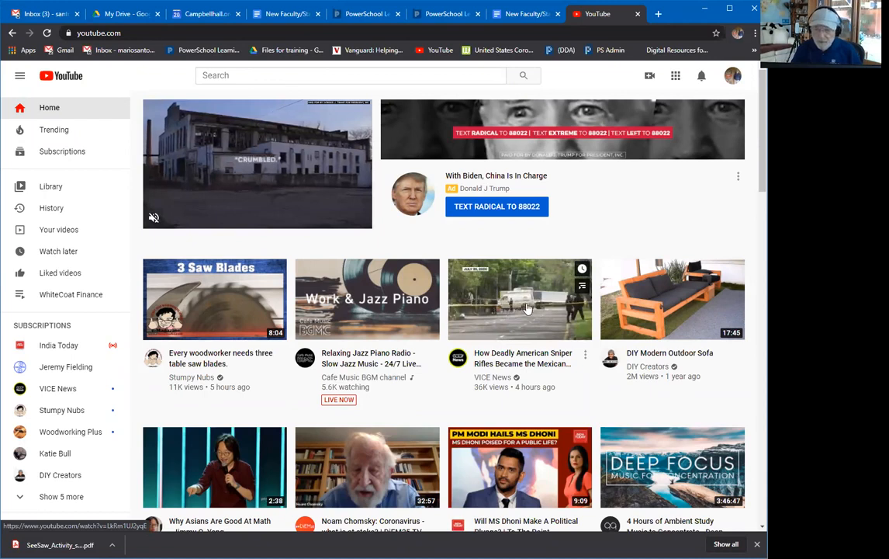
Copy the DIY Modern Outdoor Sofa video's share link and return to the PowerSchool tab.
left_click(641, 312)
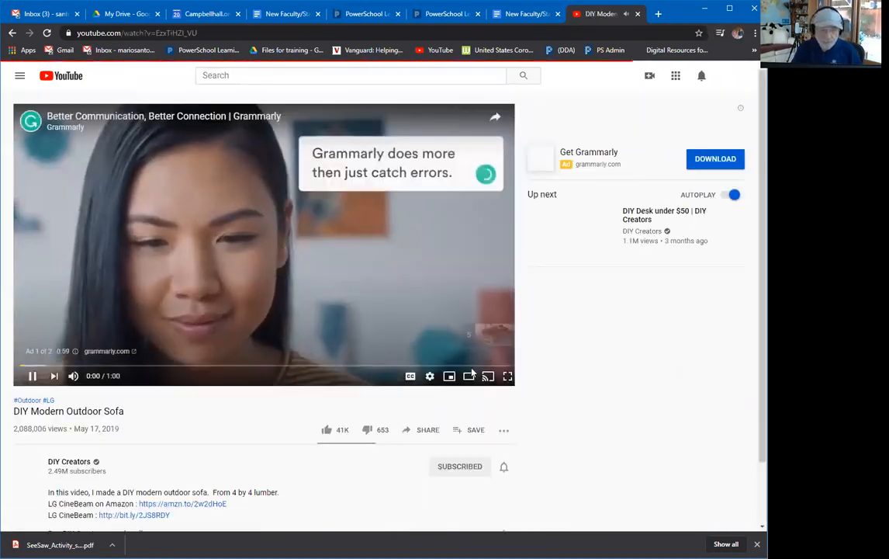
left_click(28, 378)
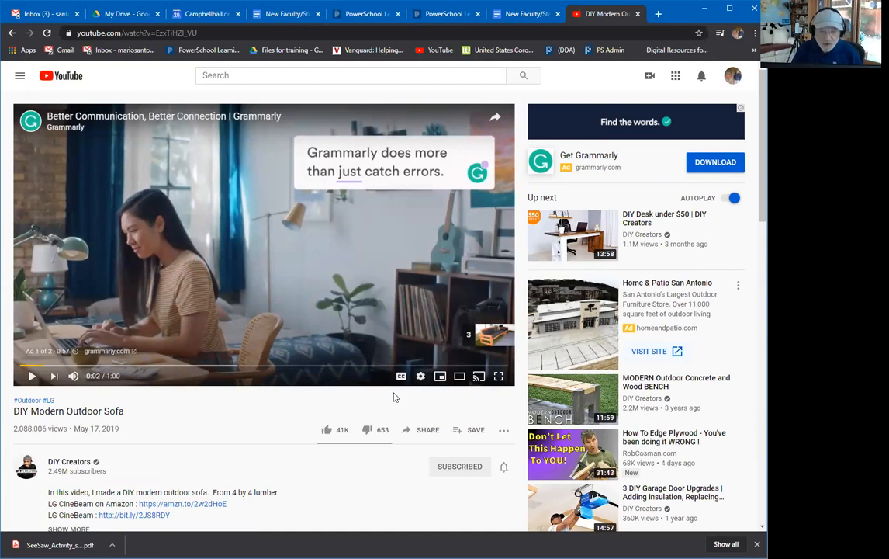
scroll(404, 394, "down", 1)
left_click(428, 377)
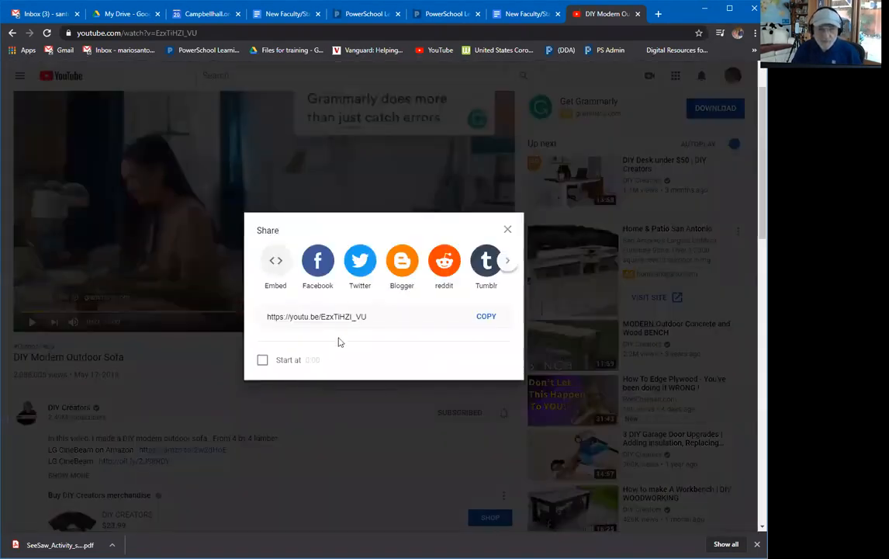
left_click(480, 318)
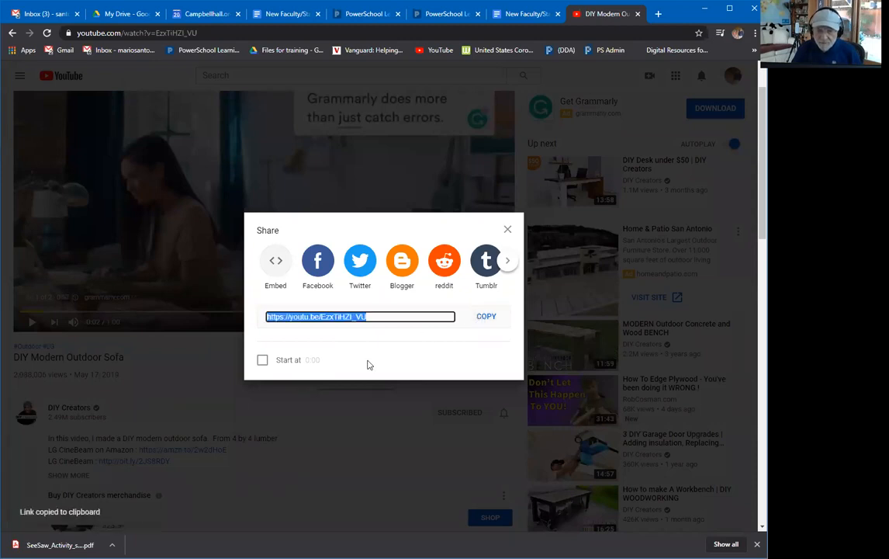
left_click(507, 231)
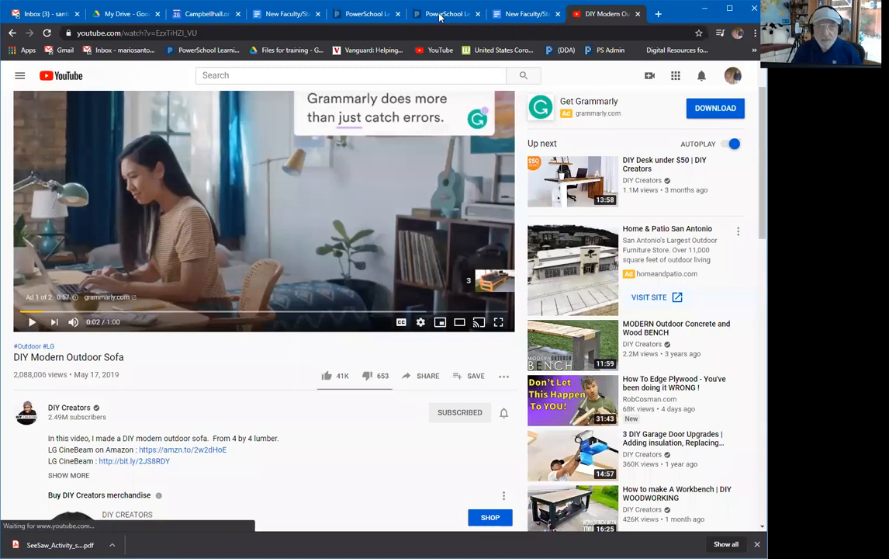
left_click(442, 14)
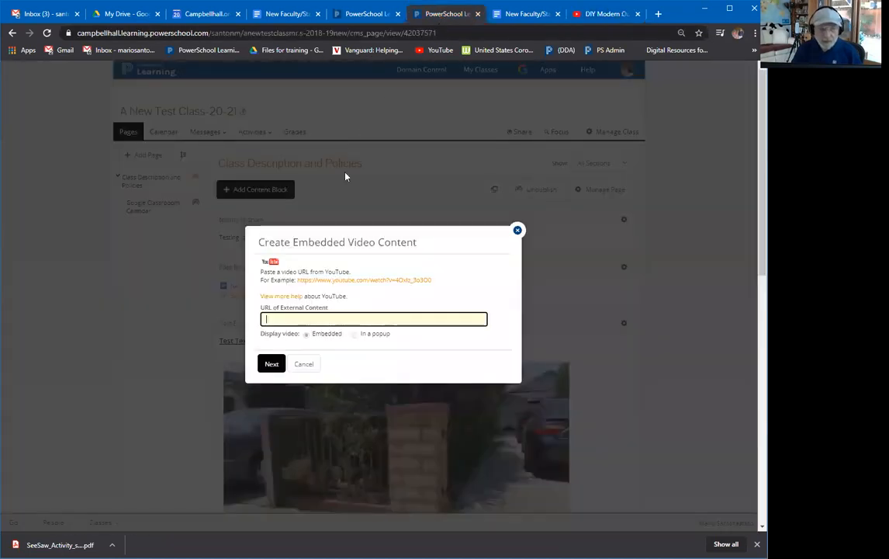
Enter the suggested youtu.be link for Mozart Symphony No. 40 and save the YouTube 1 block.
left_click(276, 321)
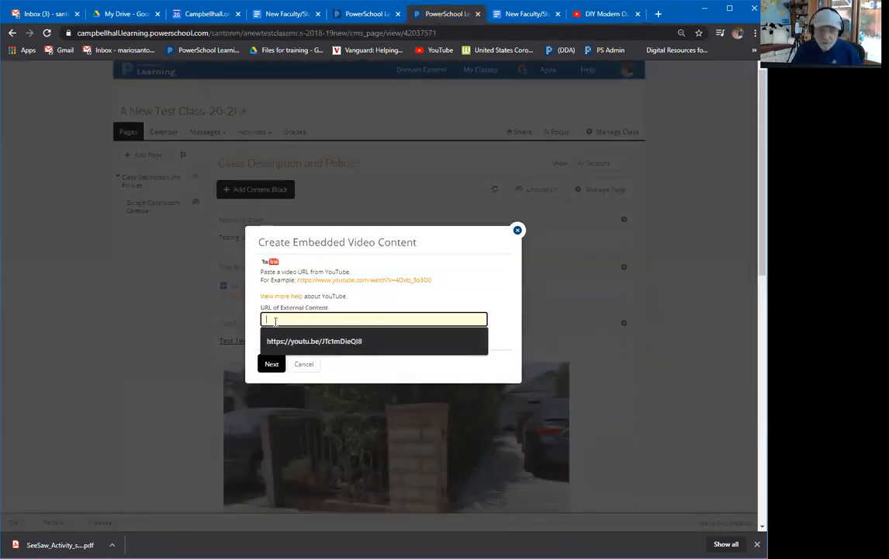
left_click(329, 342)
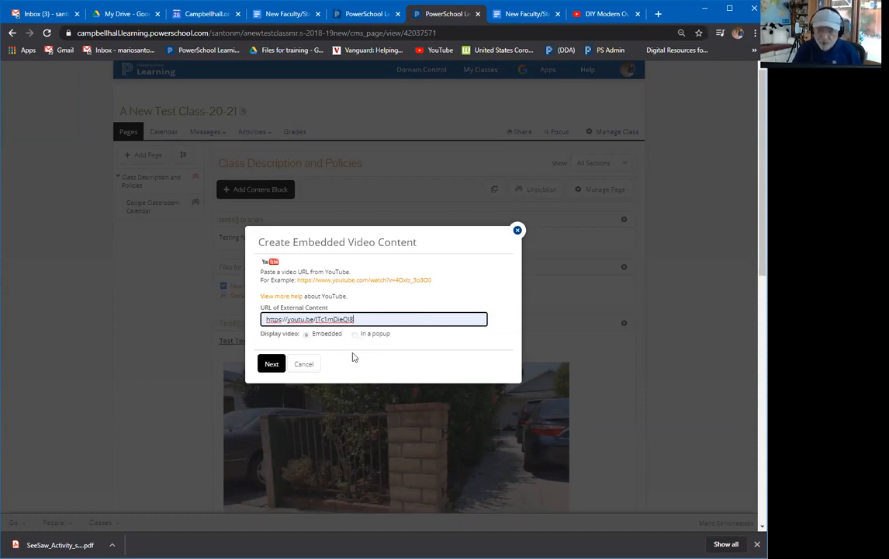
left_click(271, 365)
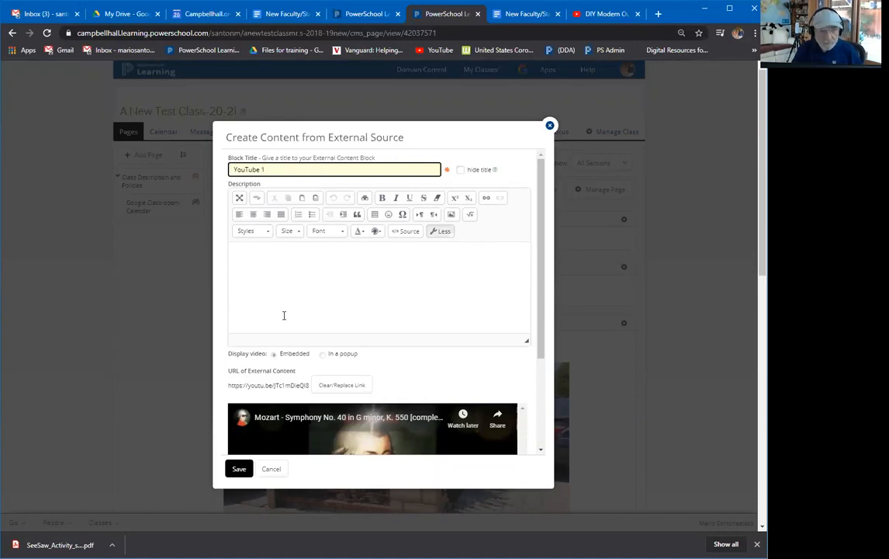
left_click(239, 468)
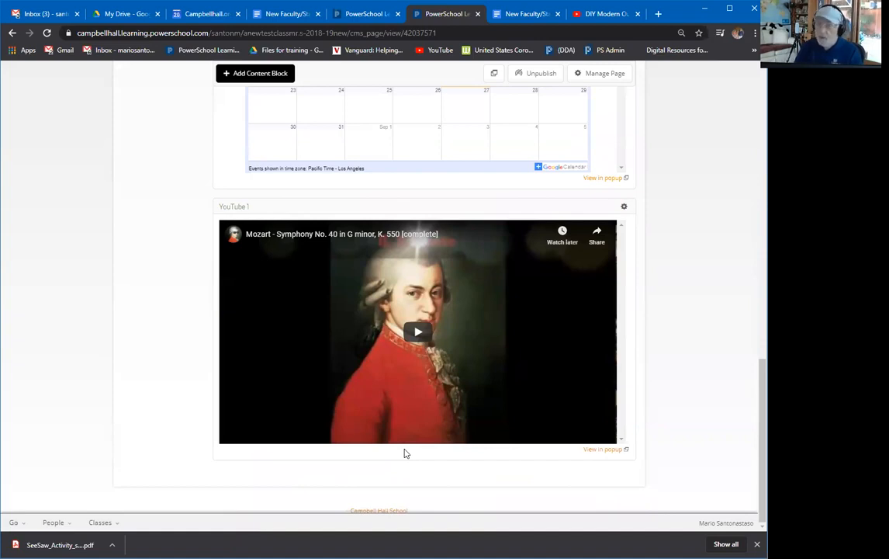
Play the YouTube 1 Mozart video, pause it at 0:06, and scroll back to the top.
left_click(418, 334)
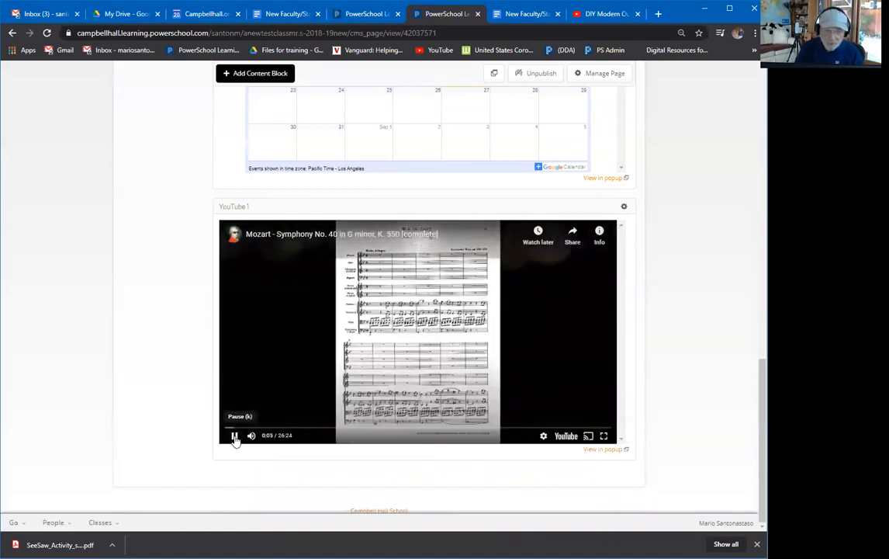
left_click(234, 436)
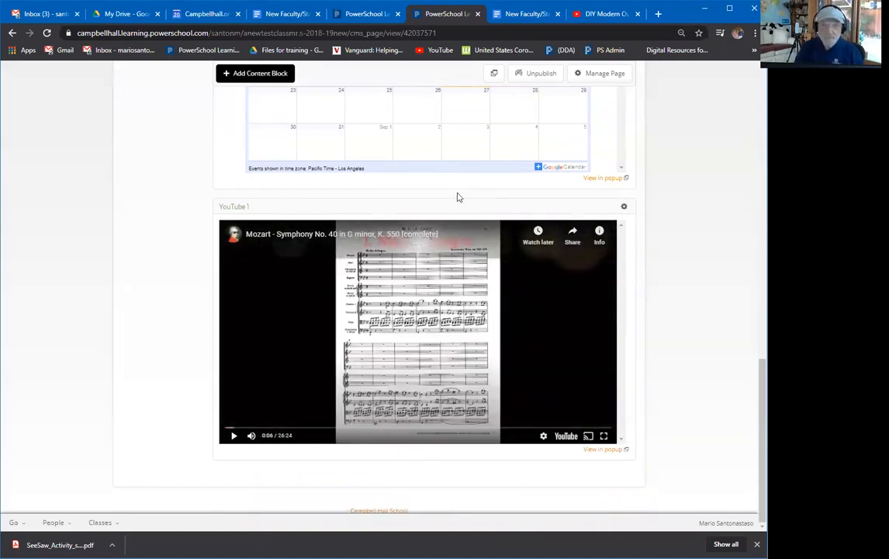
scroll(458, 197, "up", 10)
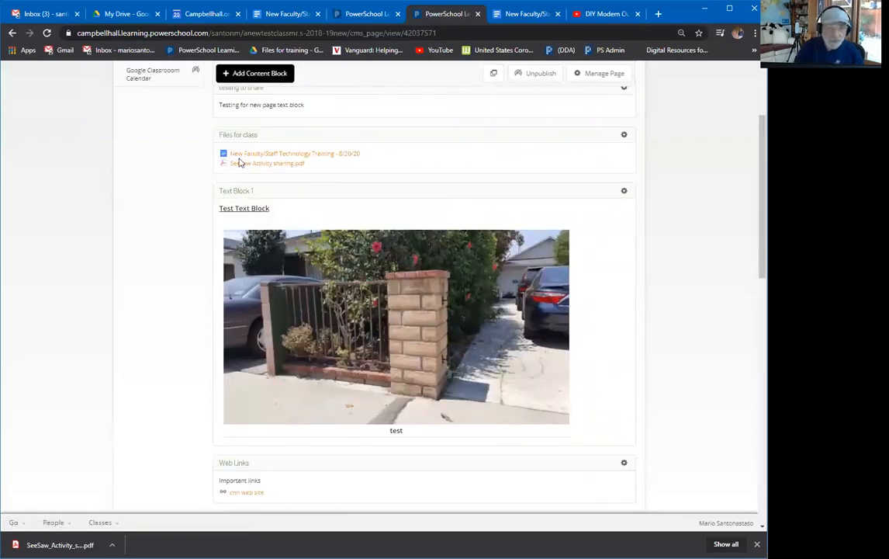
scroll(310, 215, "up", 2)
scroll(338, 209, "down", 12)
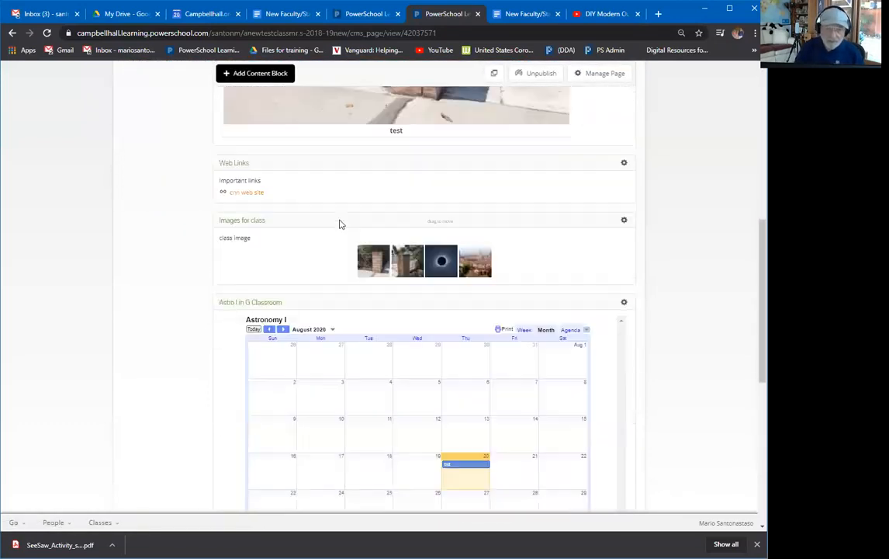
scroll(335, 256, "up", 11)
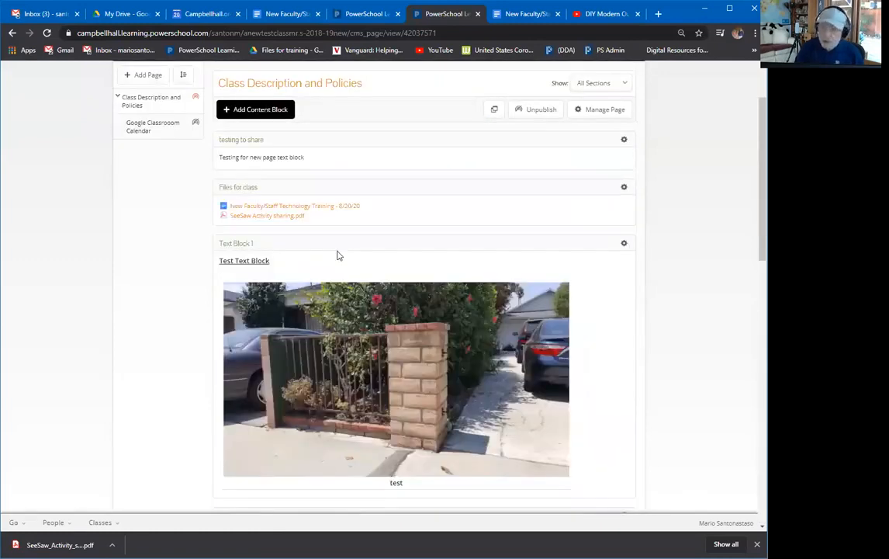
scroll(337, 256, "up", 1)
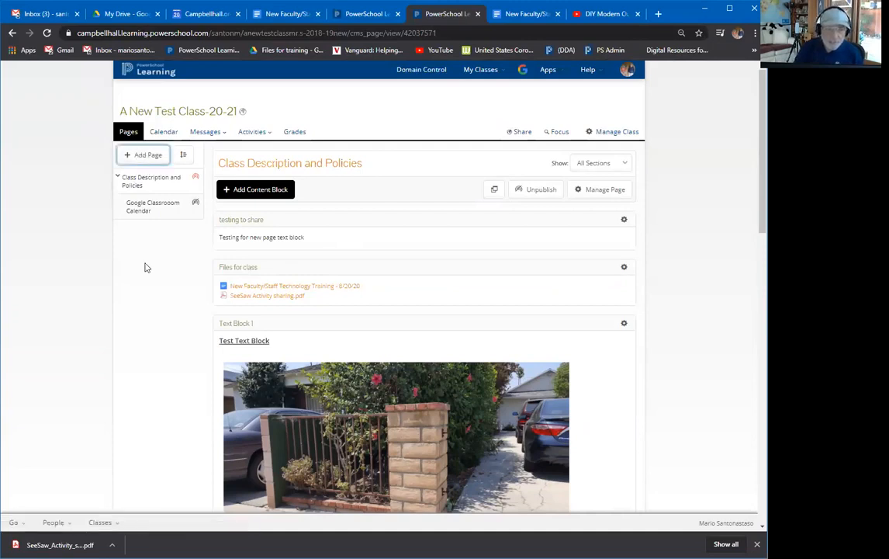
Create a new page titled 'Page 3' with 'Create Page for all Sections' enabled.
left_click(145, 156)
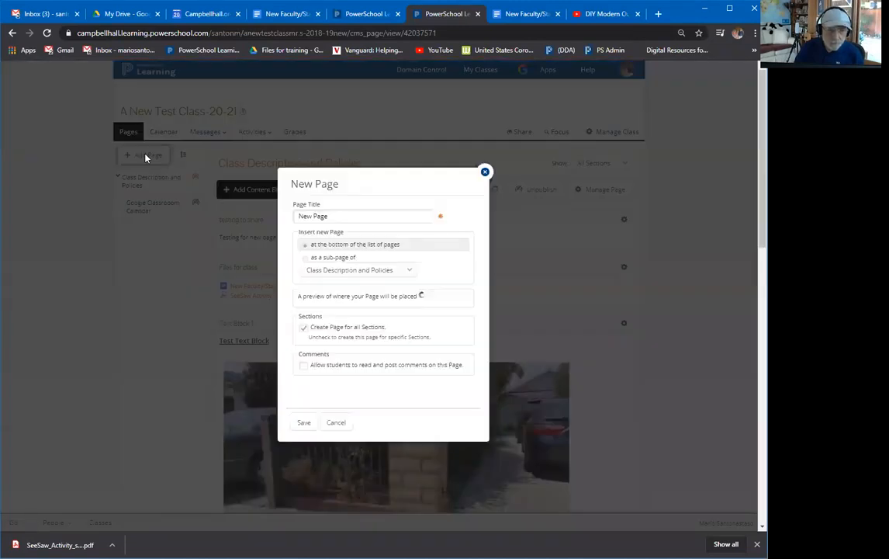
left_click(332, 217)
left_click_drag(332, 216, 295, 217)
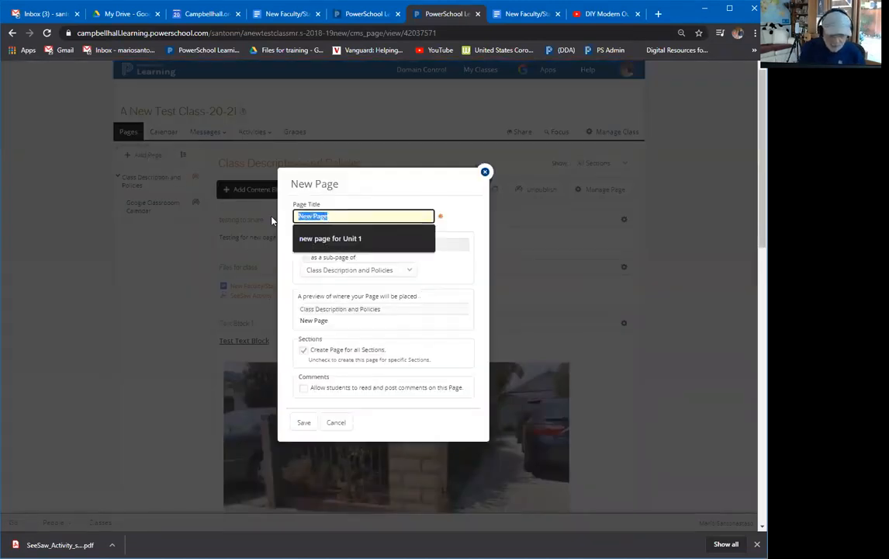
type("Page")
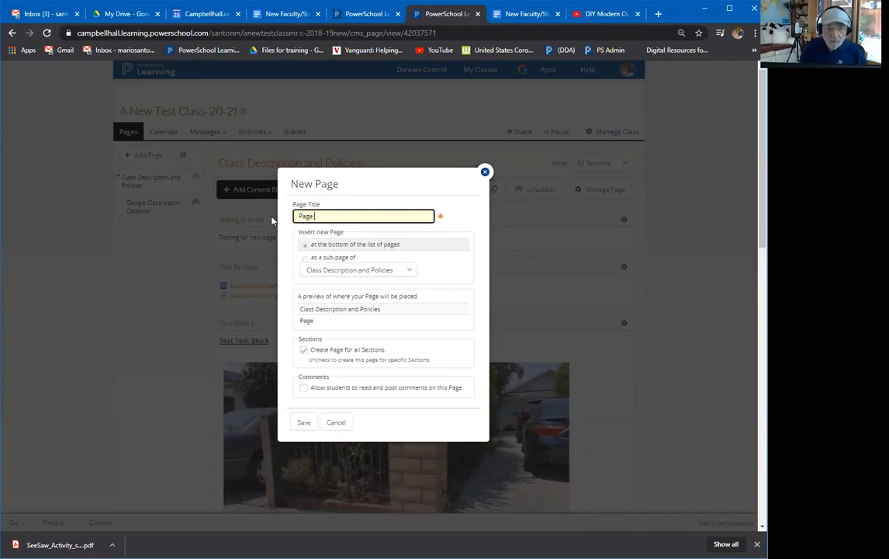
type(" 3")
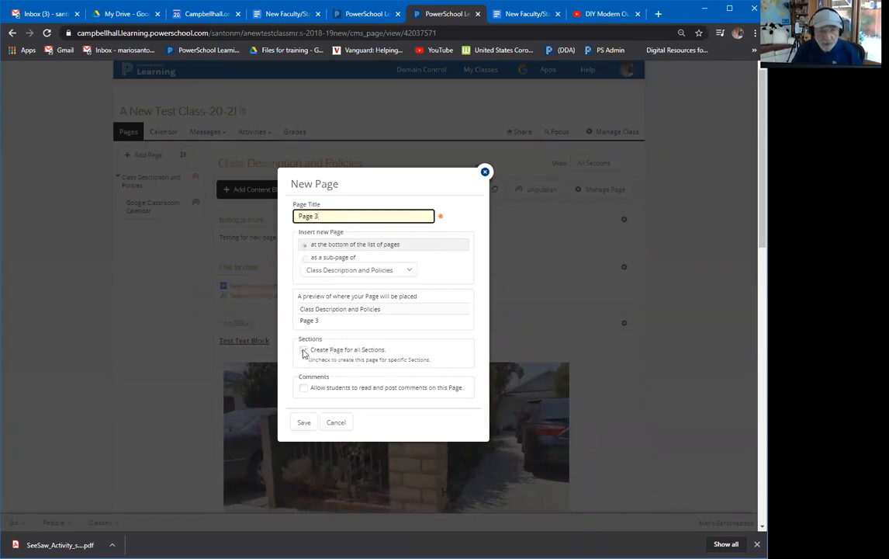
left_click(304, 351)
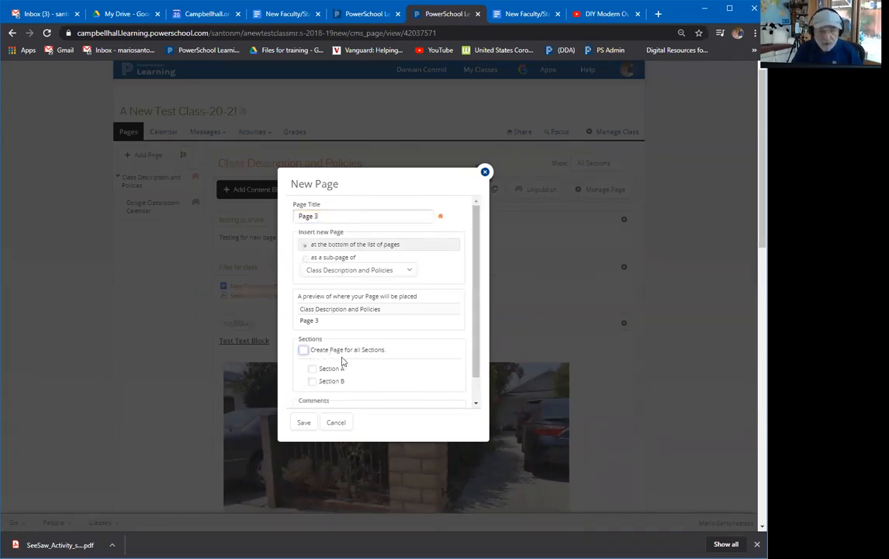
scroll(342, 359, "down", 1)
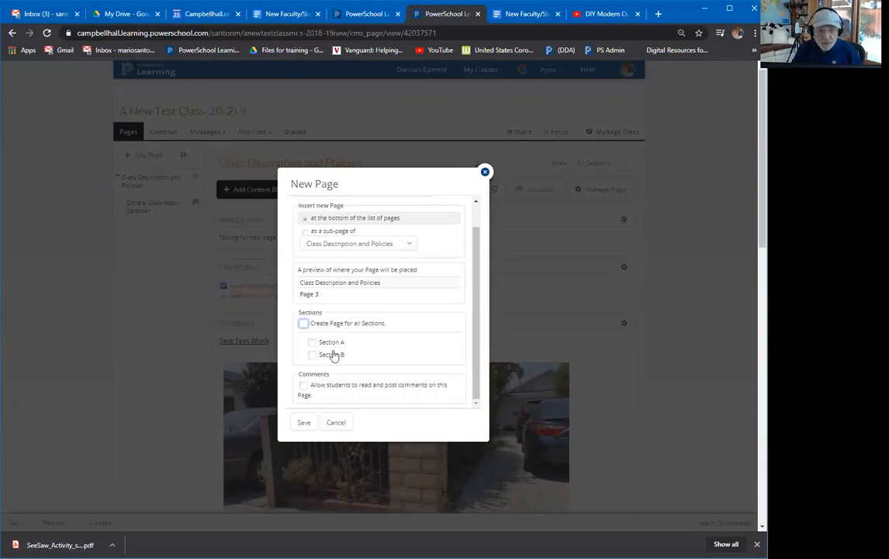
left_click(319, 329)
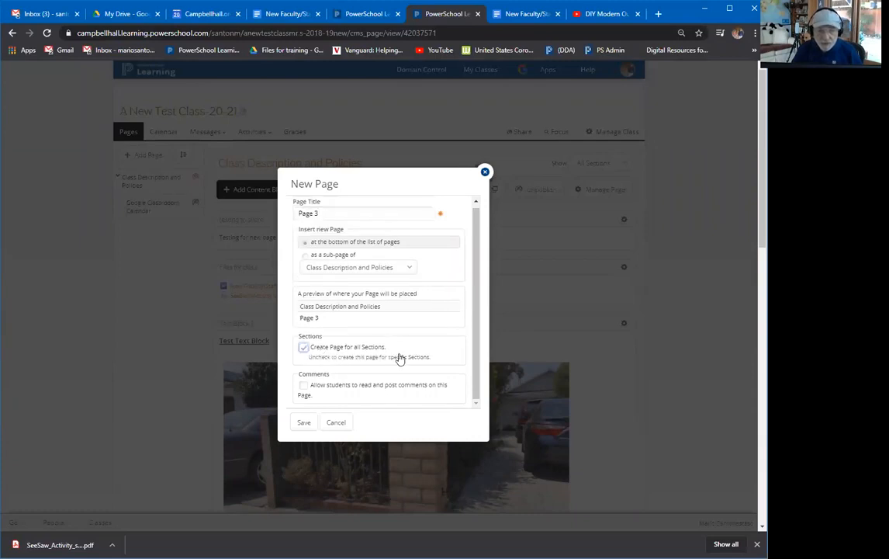
left_click(304, 426)
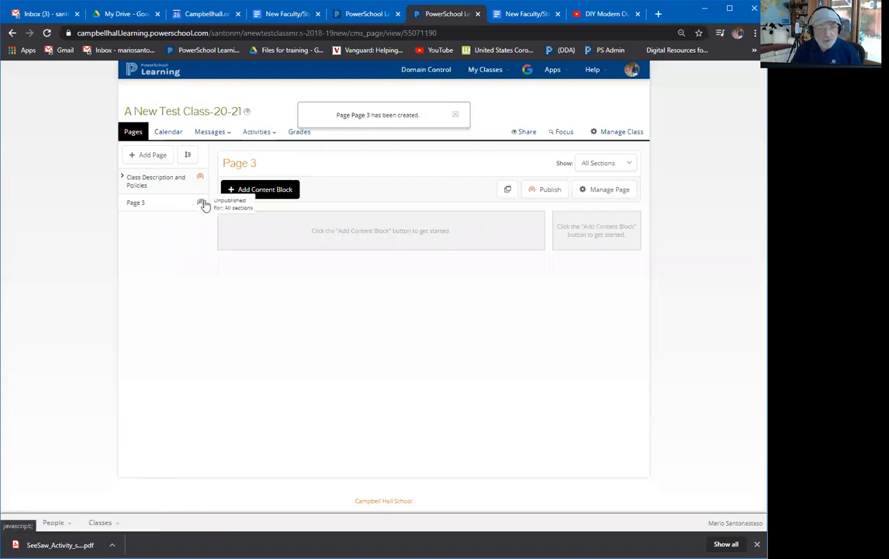
Publish Page 3 now for all sections, then reopen Class Description and Policies.
left_click(122, 177)
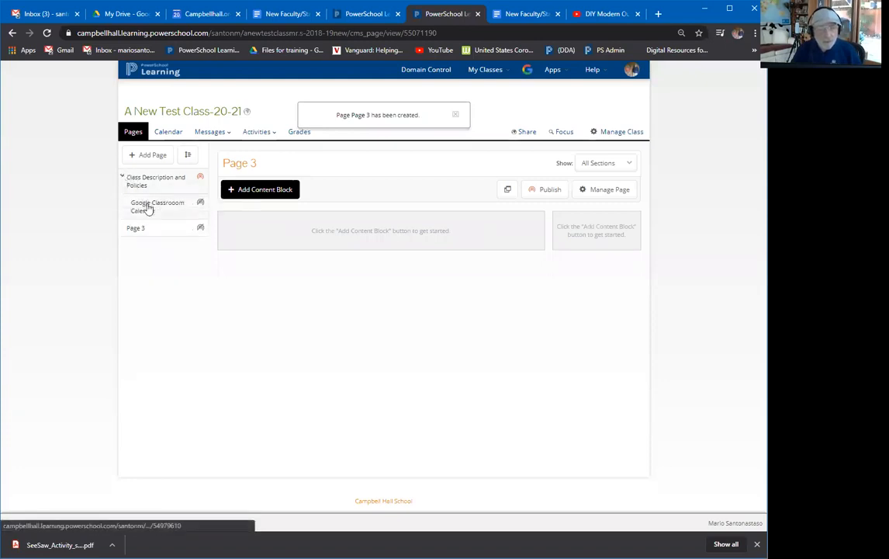
left_click(200, 228)
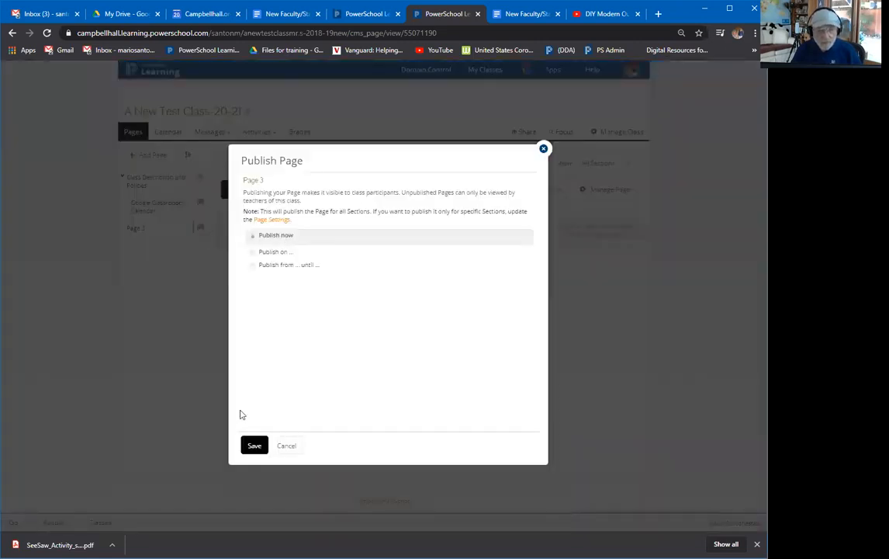
left_click(262, 447)
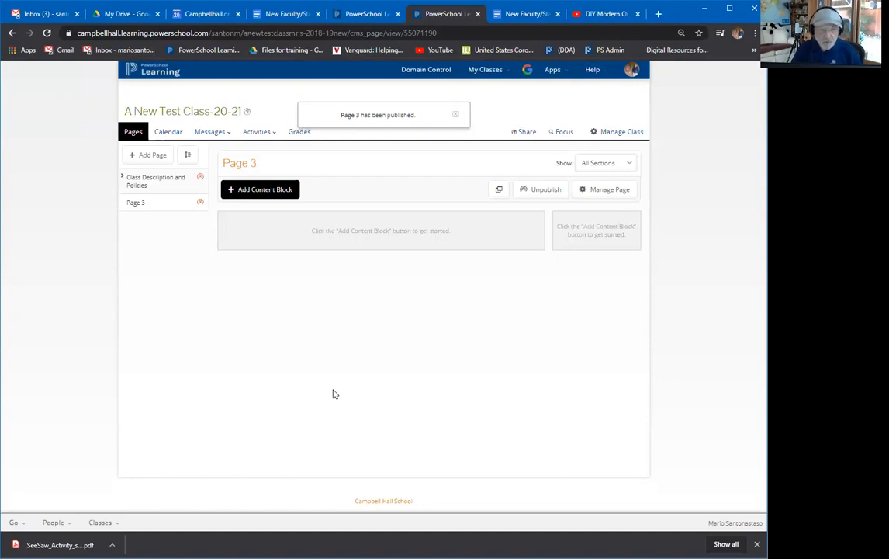
left_click(153, 184)
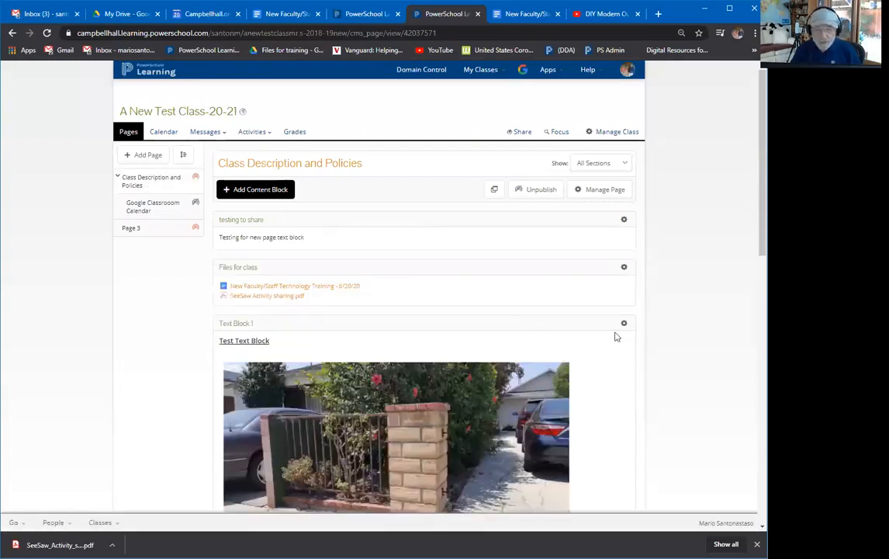
Begin copying Text Block 1 to another class, then cancel.
left_click(625, 326)
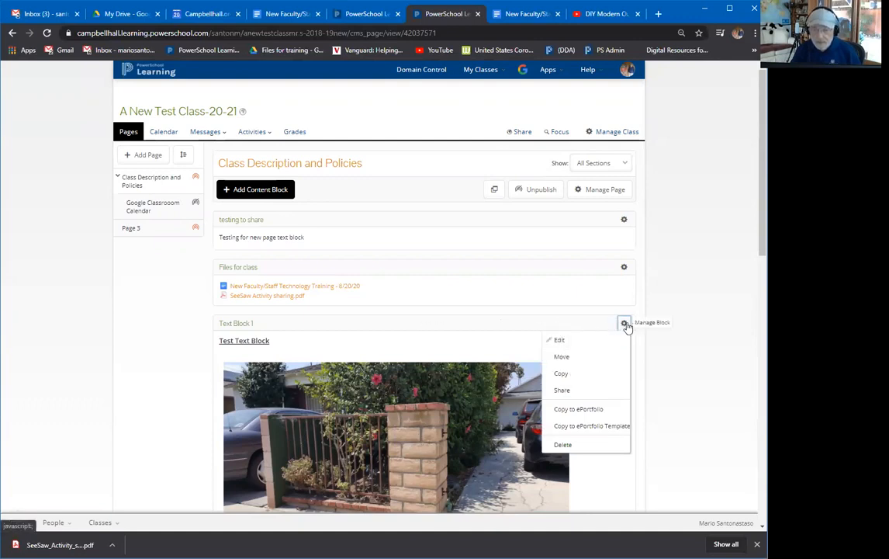
left_click(580, 374)
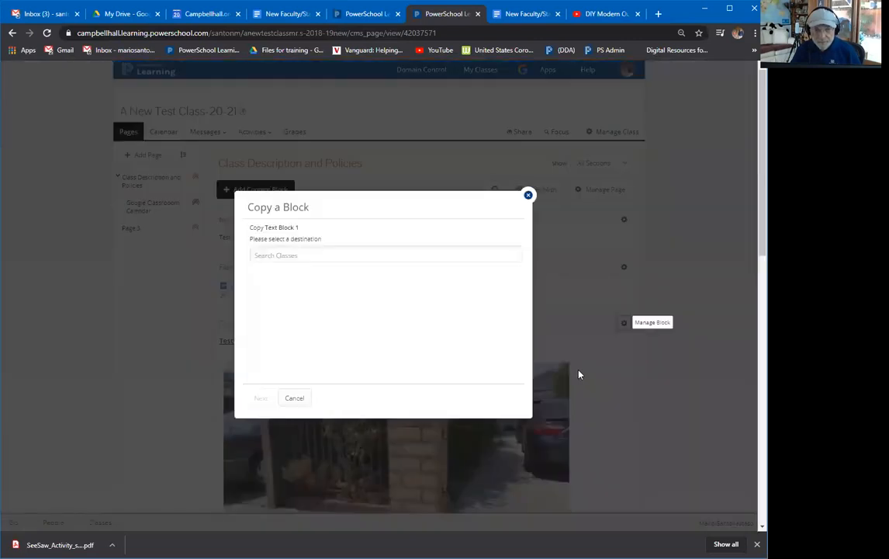
left_click(296, 398)
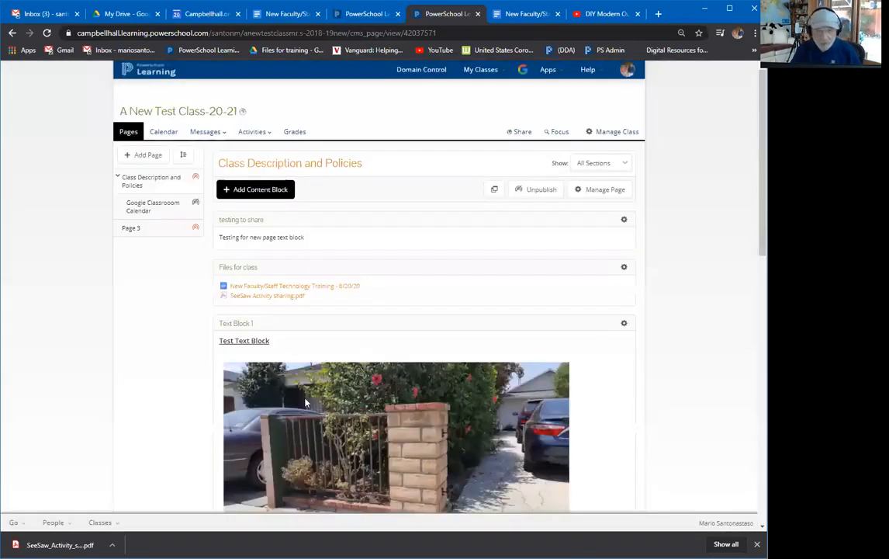
Move Text Block 1 to Page 3 in A New Test Class-20-21 and view Page 3.
left_click(624, 323)
left_click(580, 358)
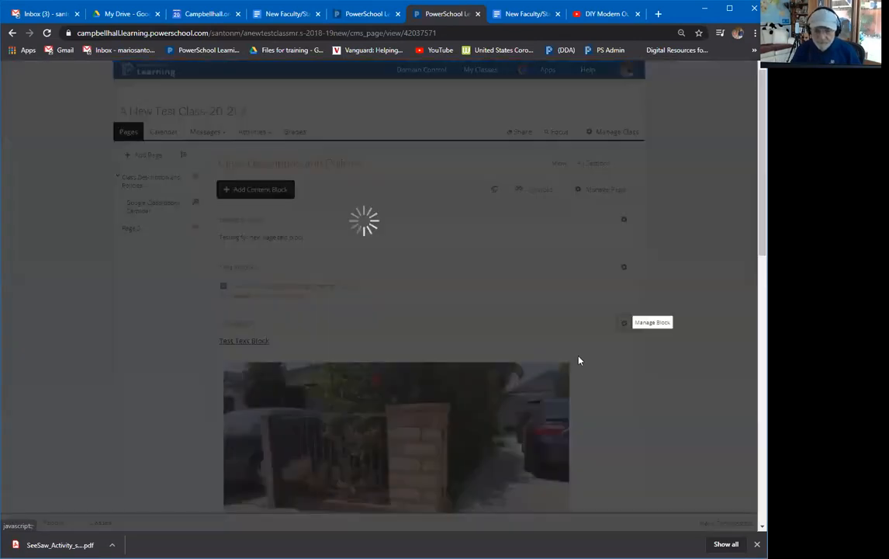
left_click(323, 266)
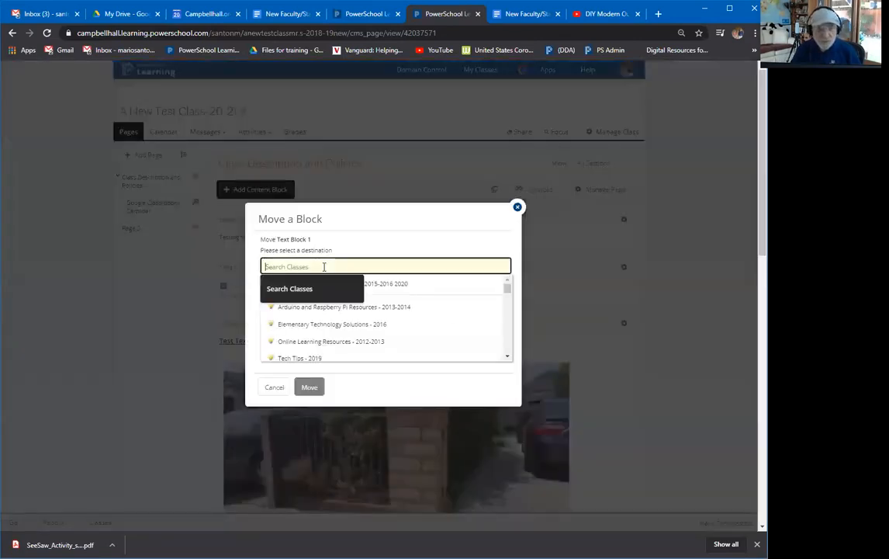
left_click(438, 289)
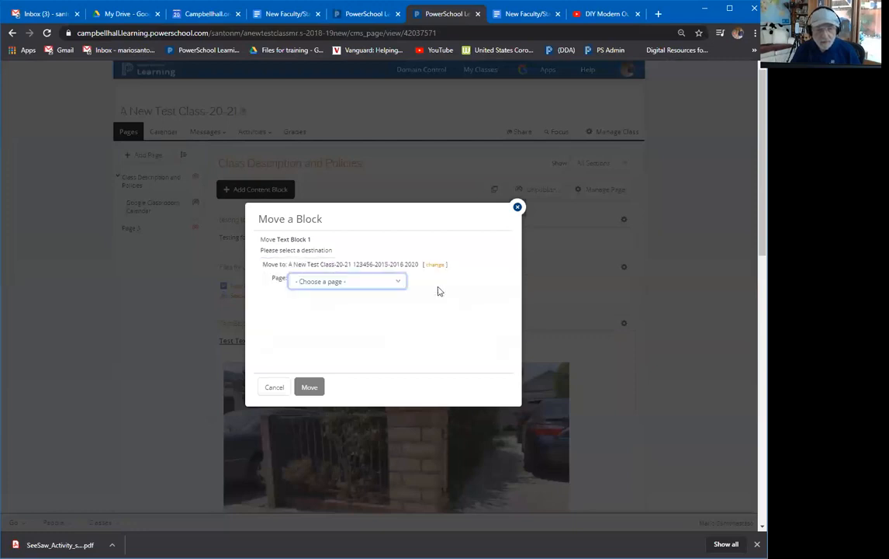
left_click(348, 282)
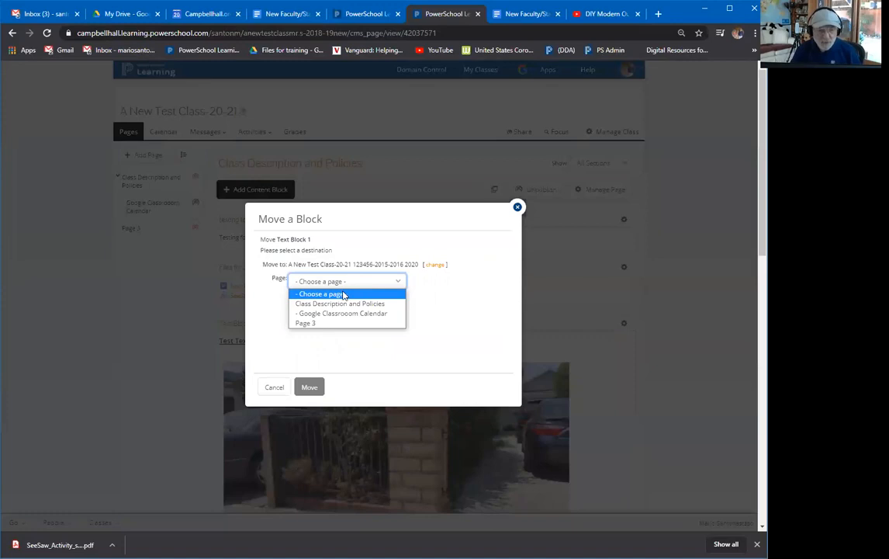
left_click(310, 323)
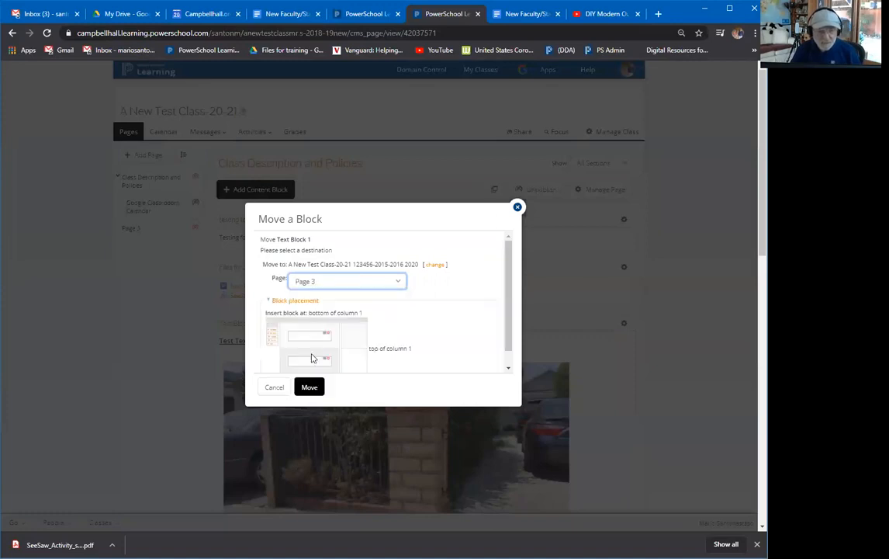
left_click(309, 388)
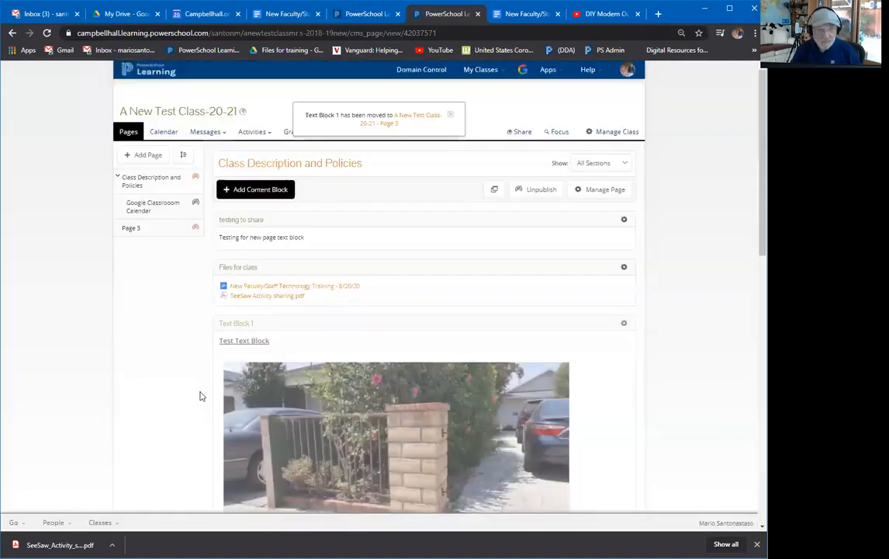
left_click(159, 229)
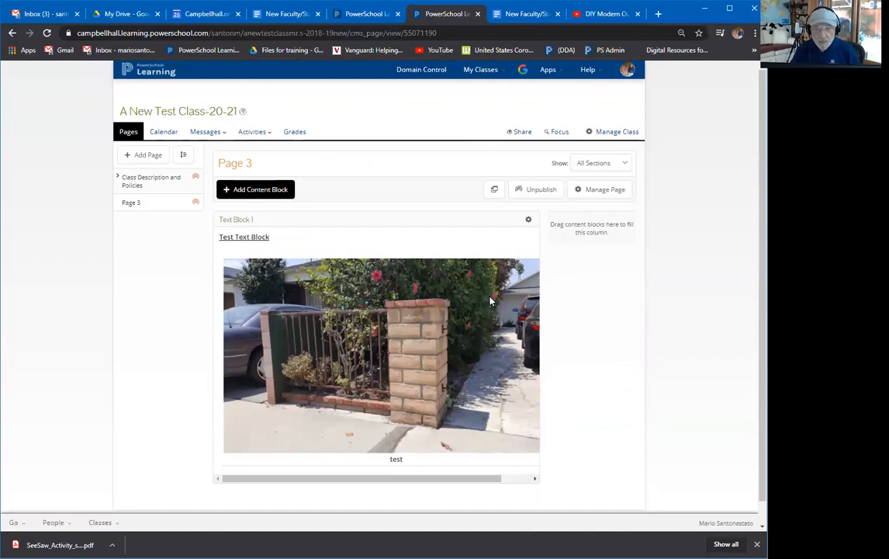
On Class Description and Policies, start copying Web Links to Online Learning Resources - 2012-2013, then cancel.
left_click(152, 190)
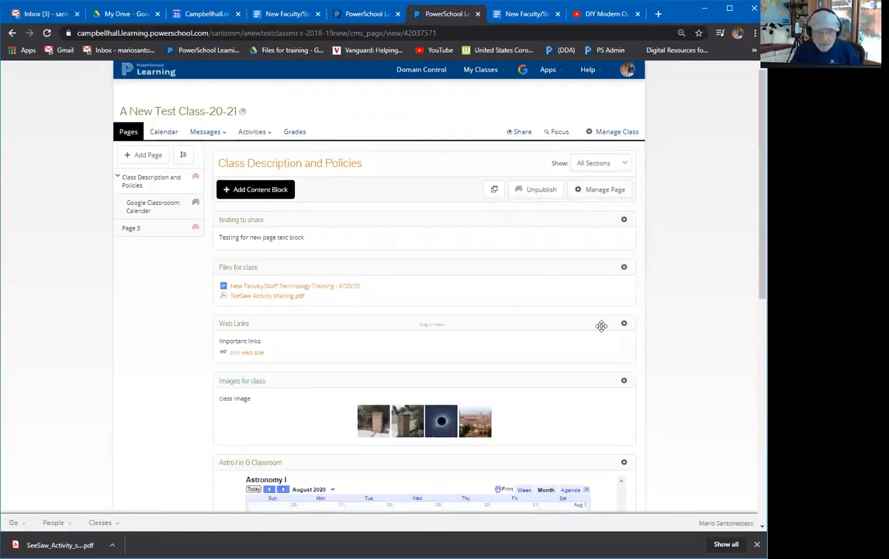
left_click(625, 324)
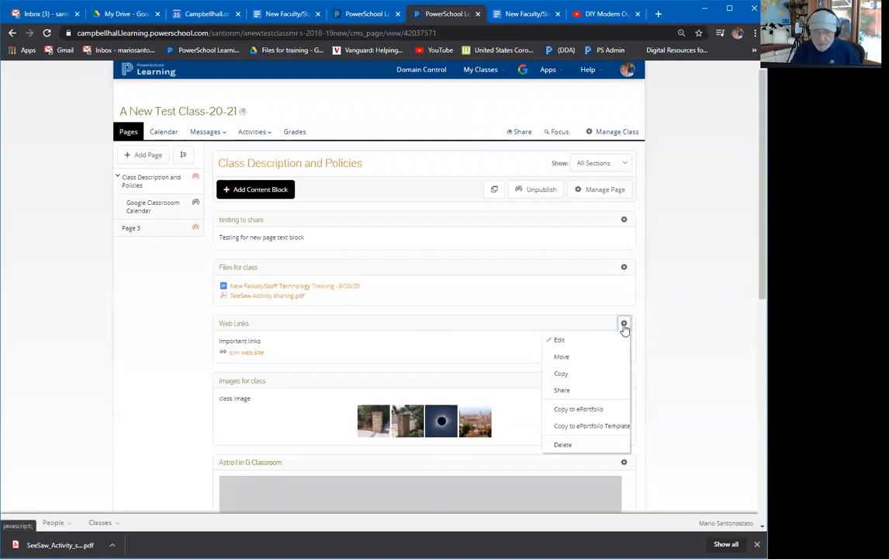
left_click(584, 375)
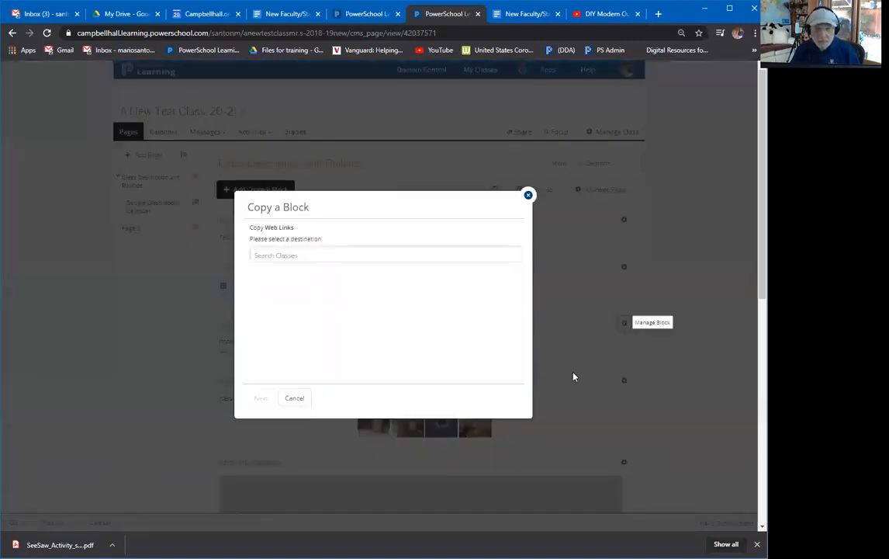
left_click(339, 253)
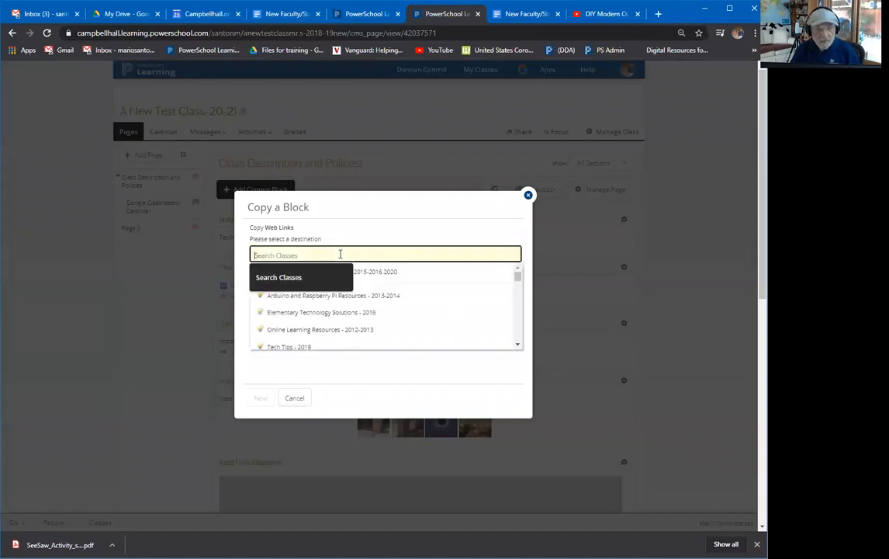
left_click(331, 330)
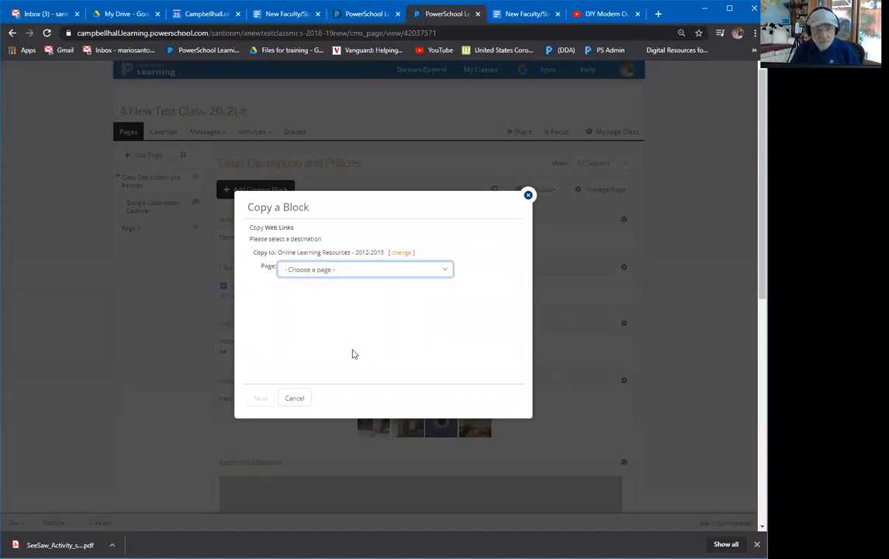
left_click(359, 271)
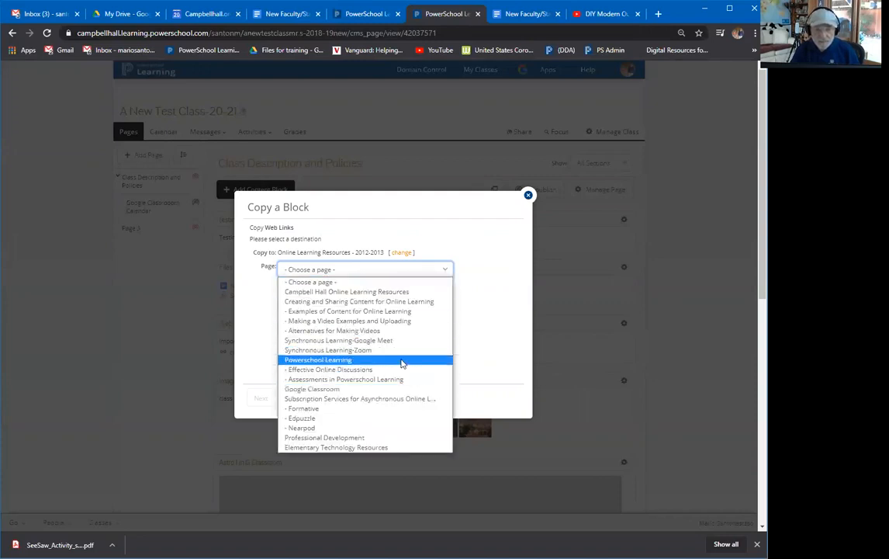
left_click(475, 400)
left_click(294, 399)
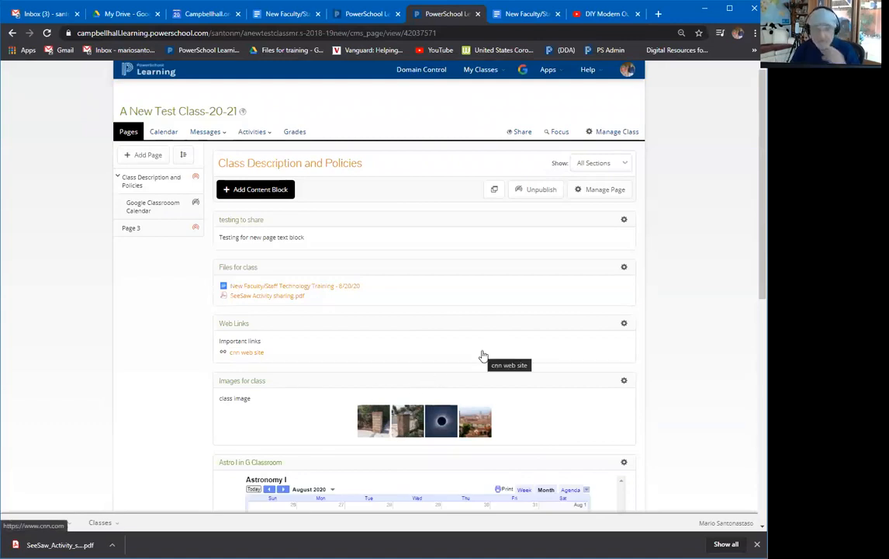
Open the Class Description and Policies publish settings, cancel them unchanged, then go to Page 3.
scroll(483, 356, "down", 1)
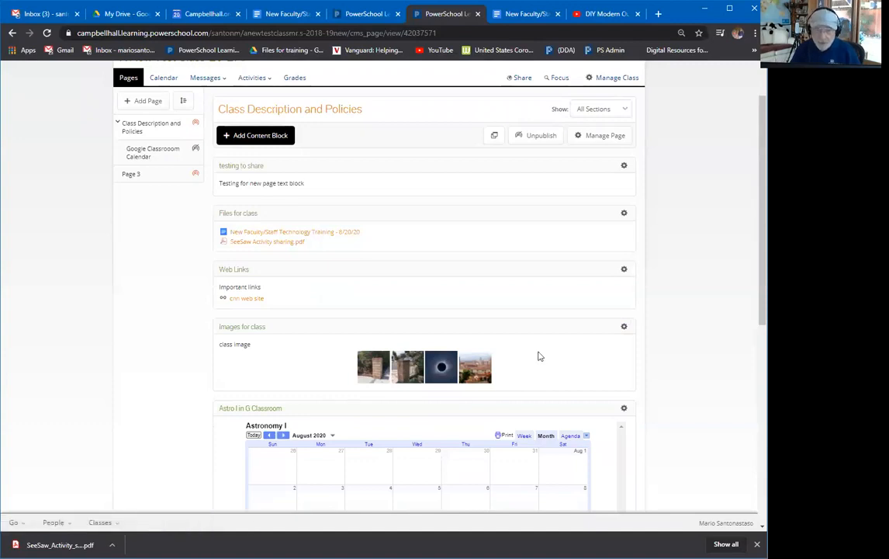
scroll(537, 354, "up", 1)
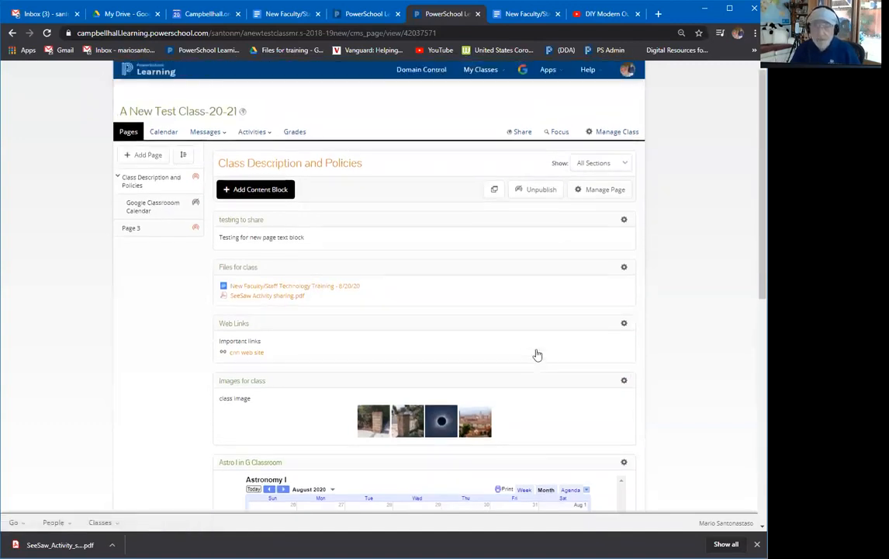
left_click(600, 191)
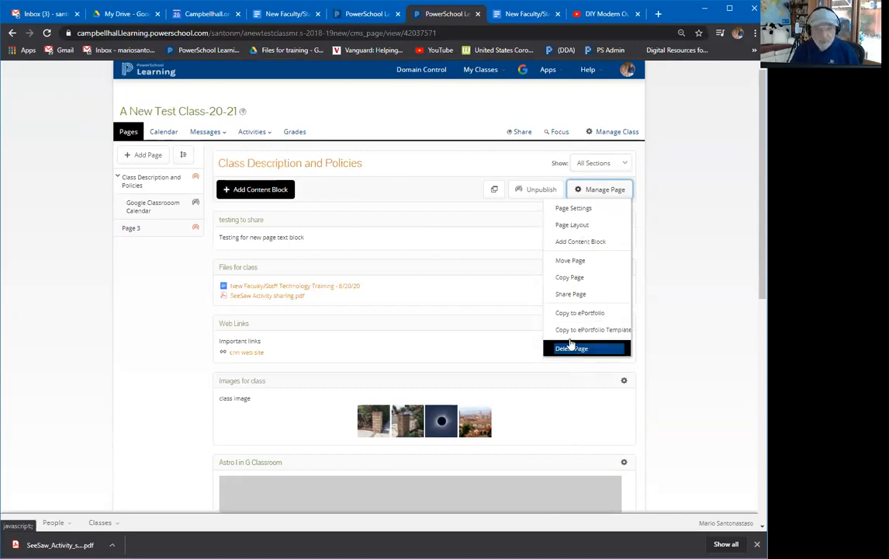
left_click(196, 181)
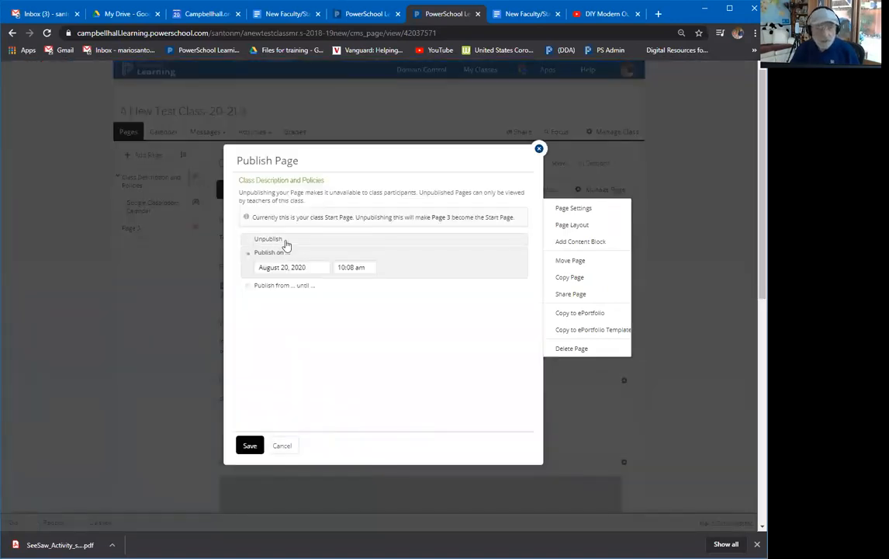
left_click(279, 445)
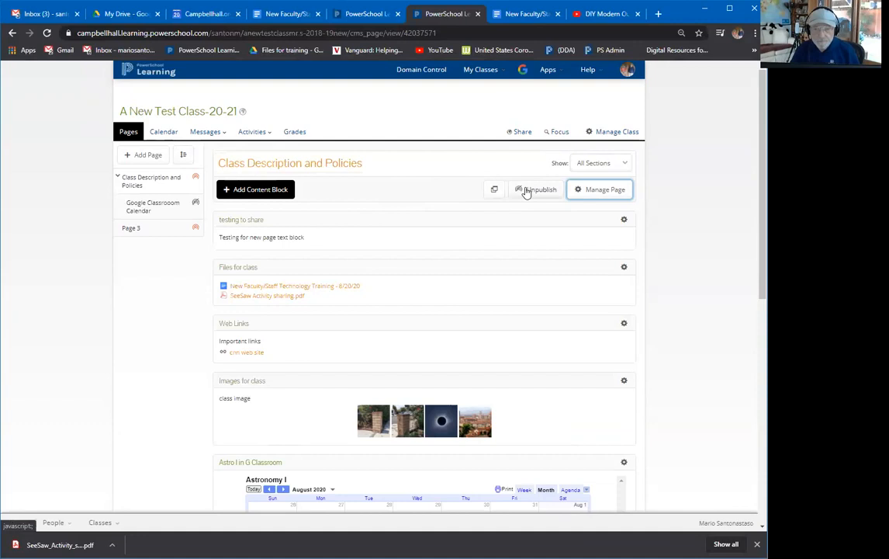
left_click(348, 163)
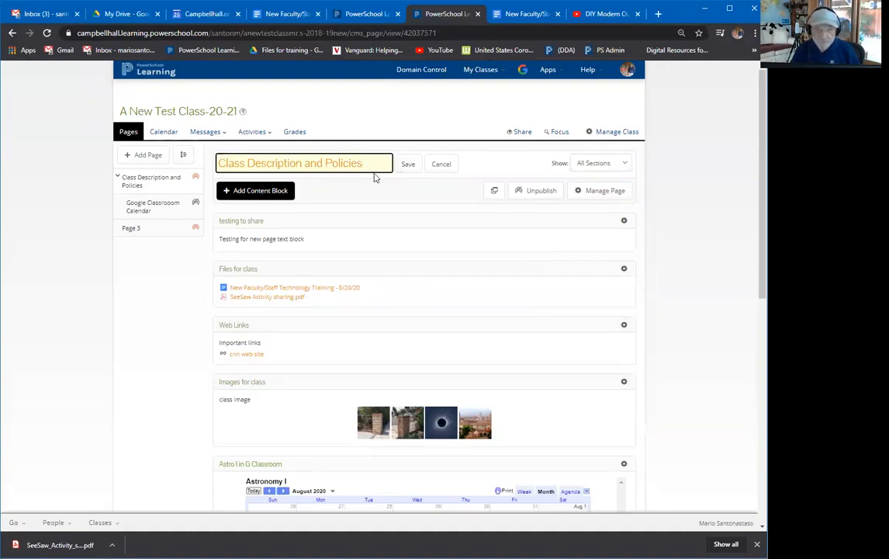
left_click(150, 232)
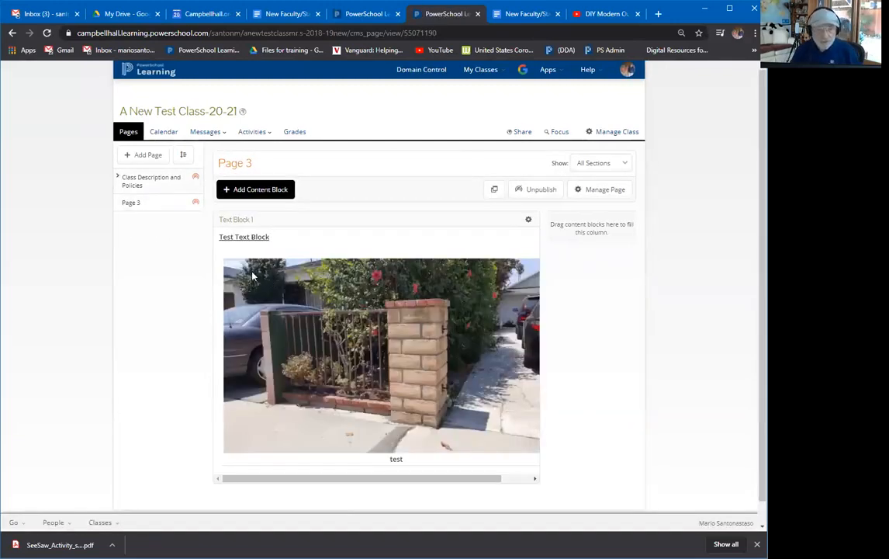
left_click(262, 194)
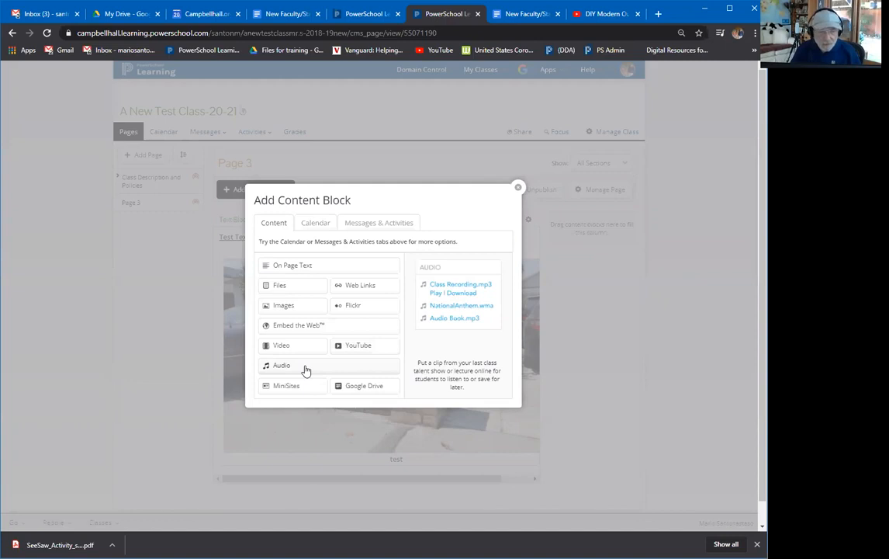
left_click(305, 368)
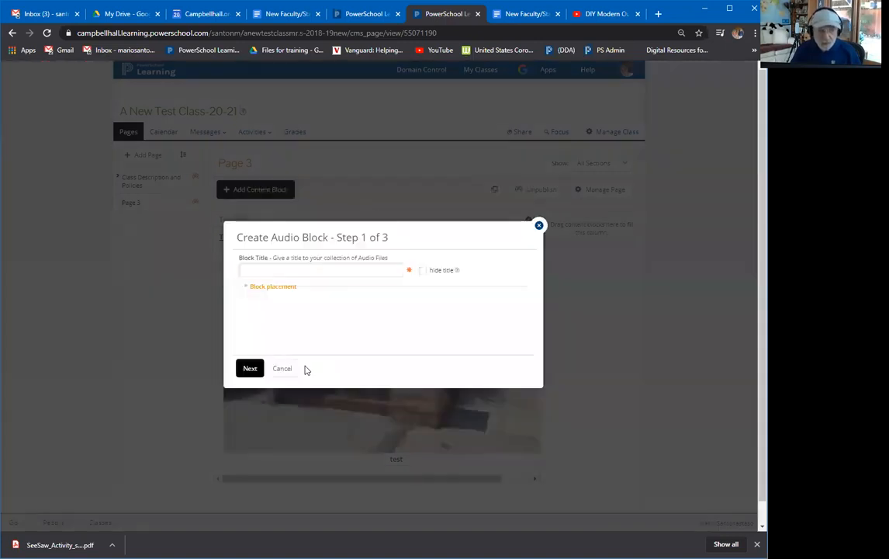
type("audio")
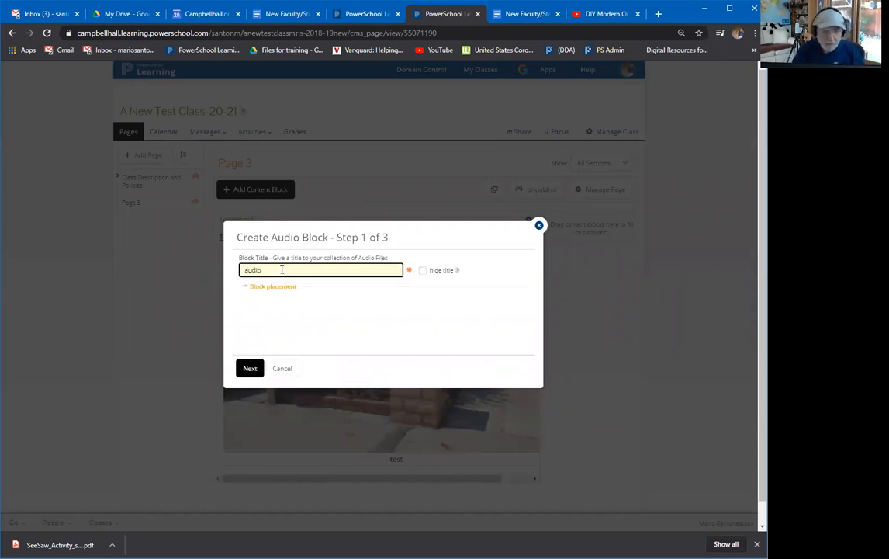
left_click(249, 370)
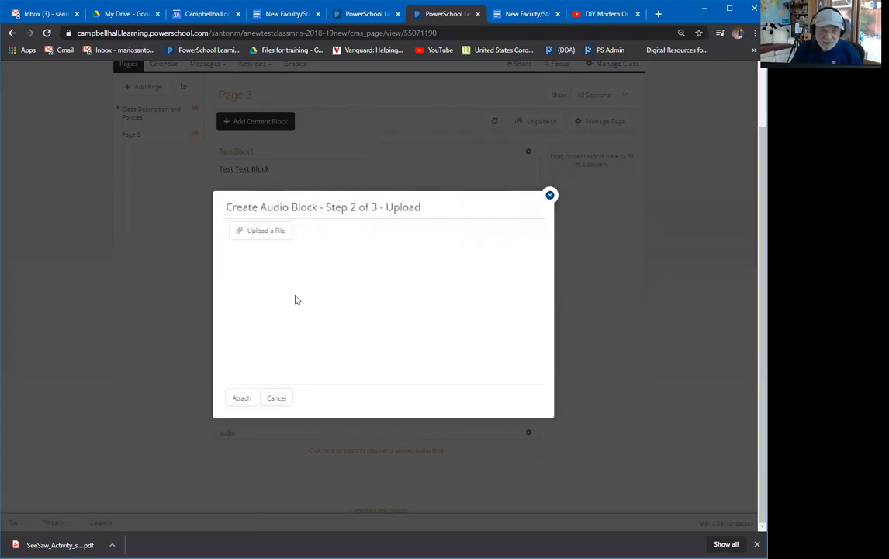
left_click(268, 232)
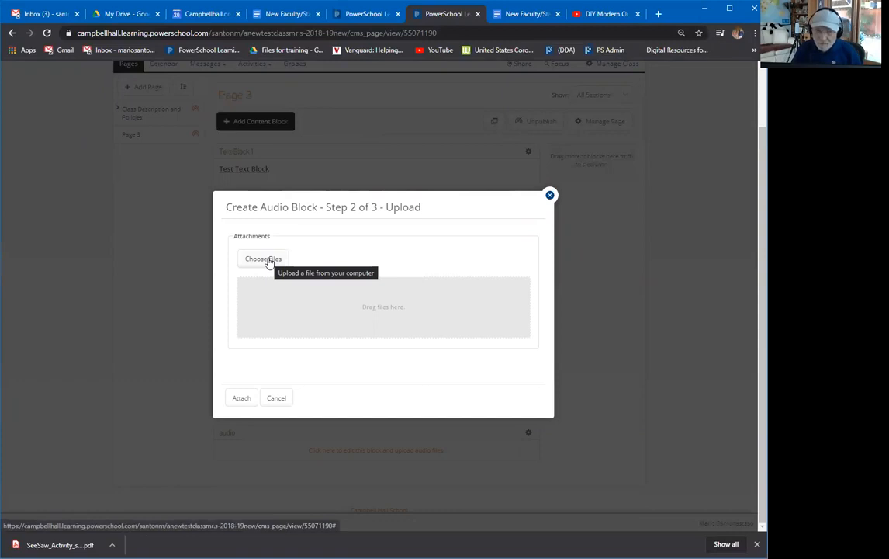
left_click(267, 262)
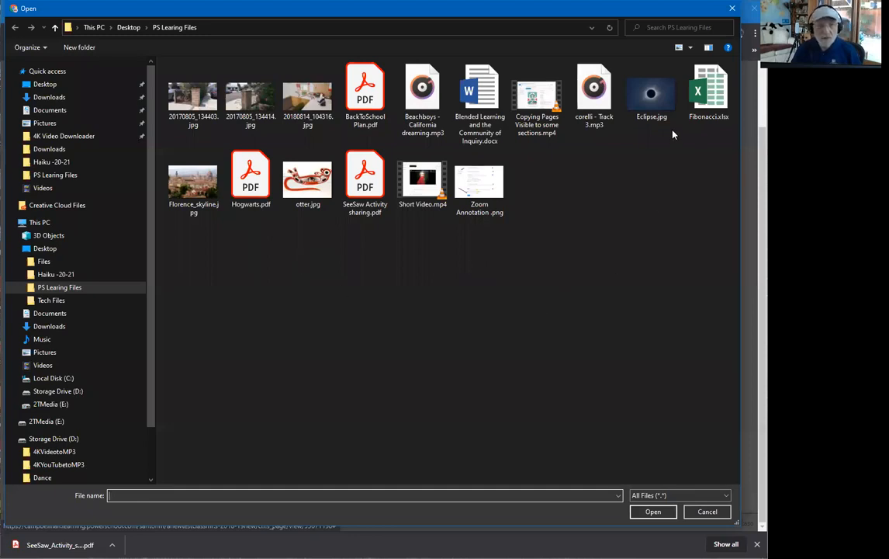
left_click(611, 108)
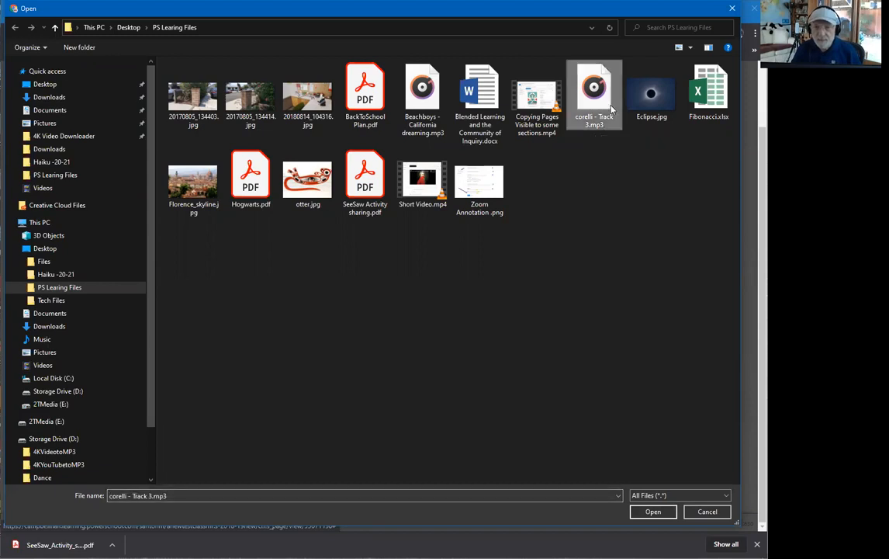
left_click(669, 517)
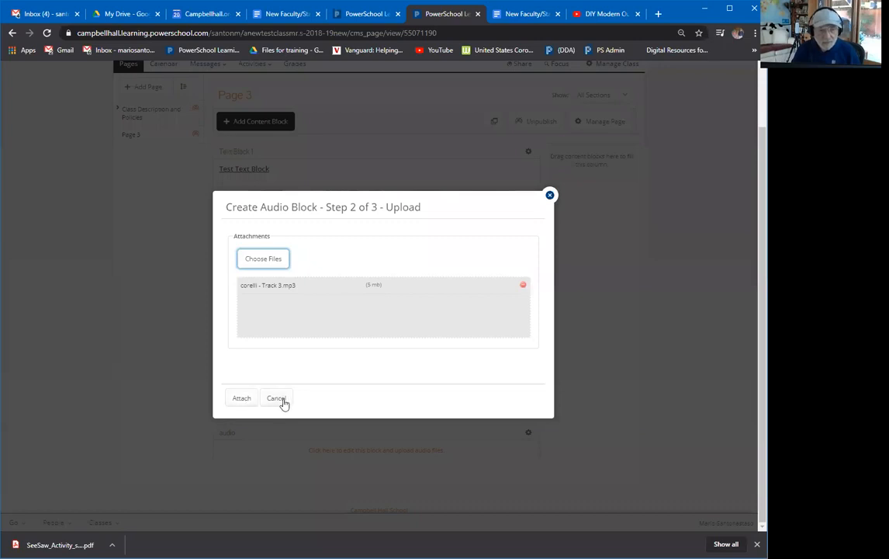
left_click(277, 398)
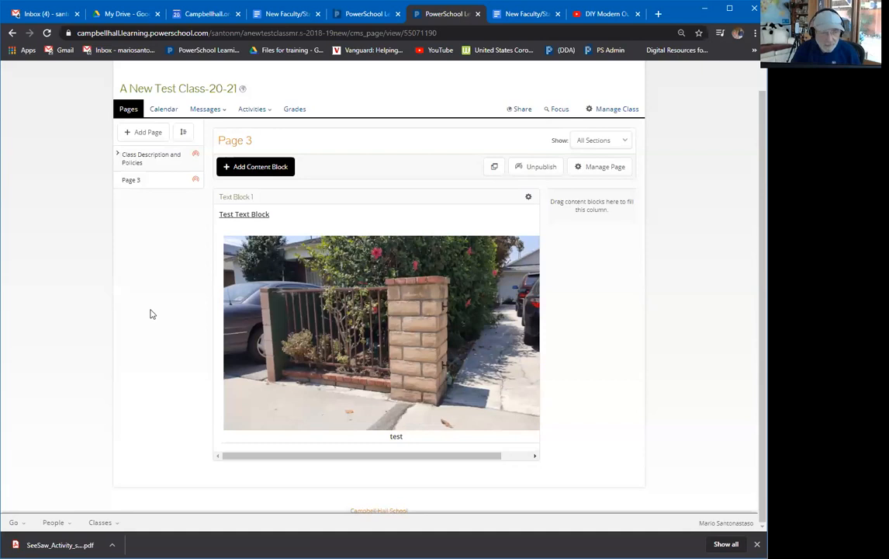
scroll(151, 314, "up", 1)
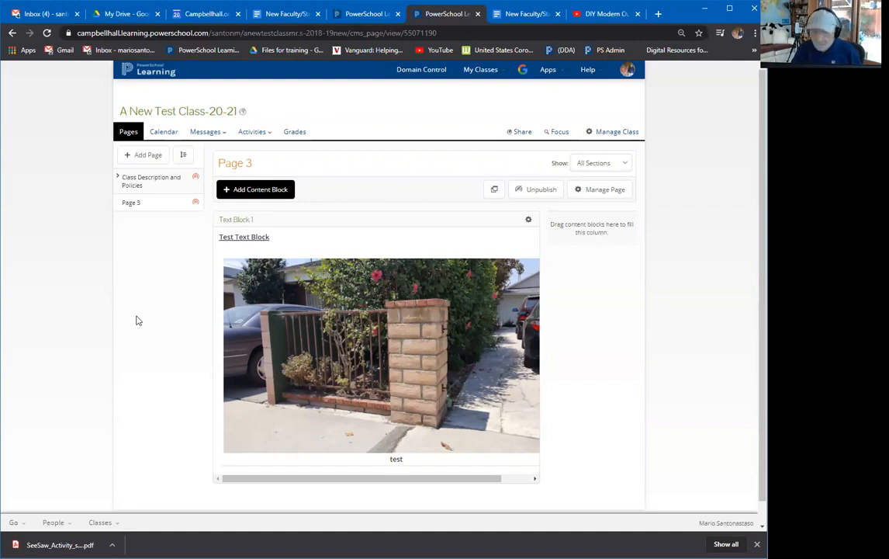
Insert a Google Drive block using the New Faculty/Staff Technology Training - 8/20/20 document.
left_click(260, 191)
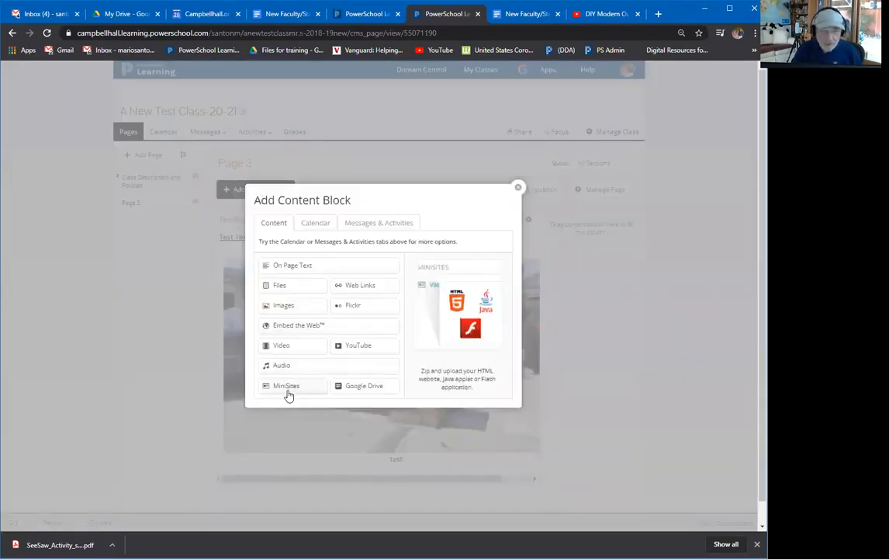
left_click(363, 385)
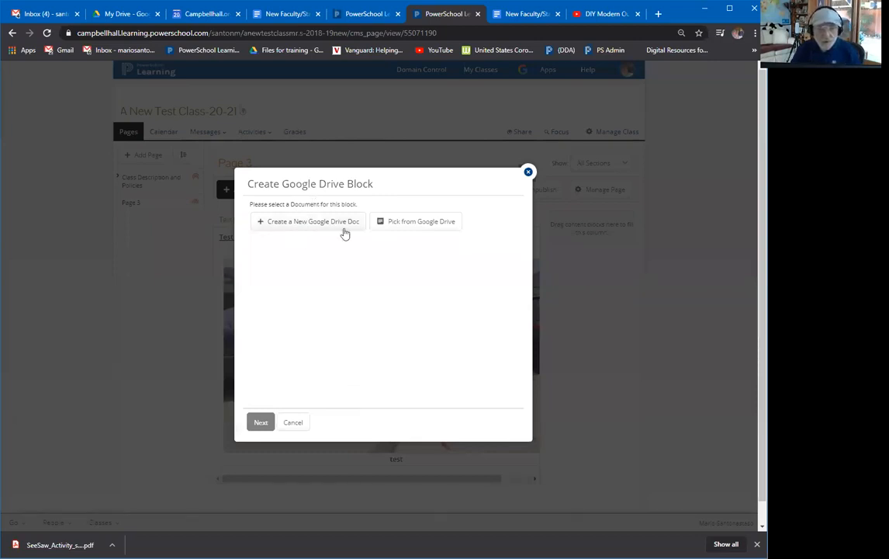
left_click(401, 224)
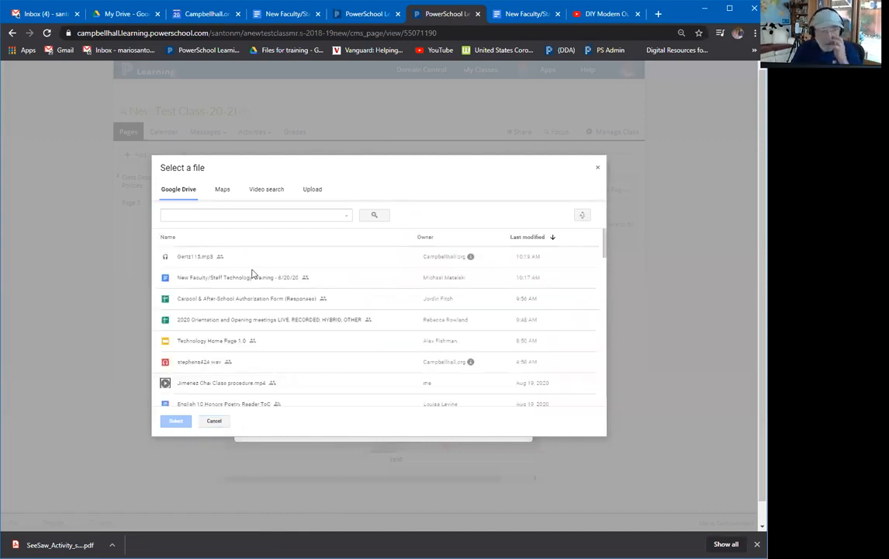
left_click(246, 277)
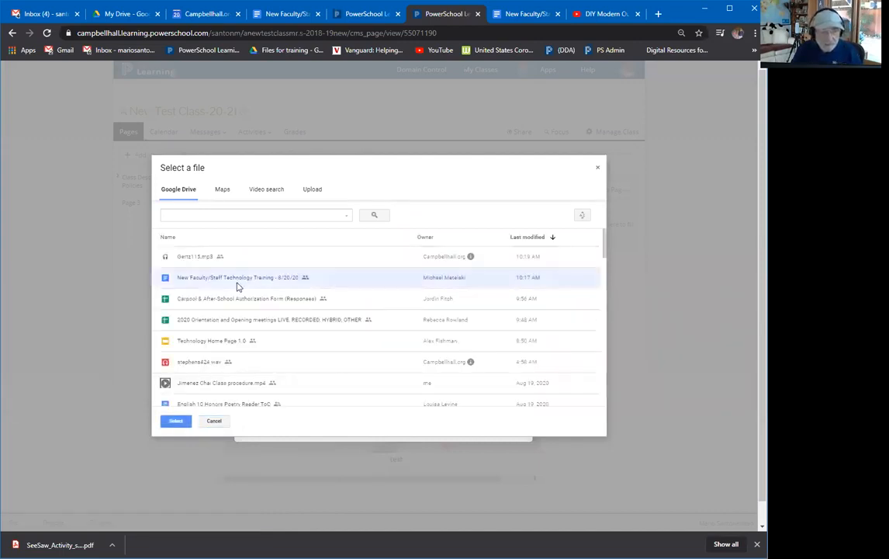
left_click(176, 421)
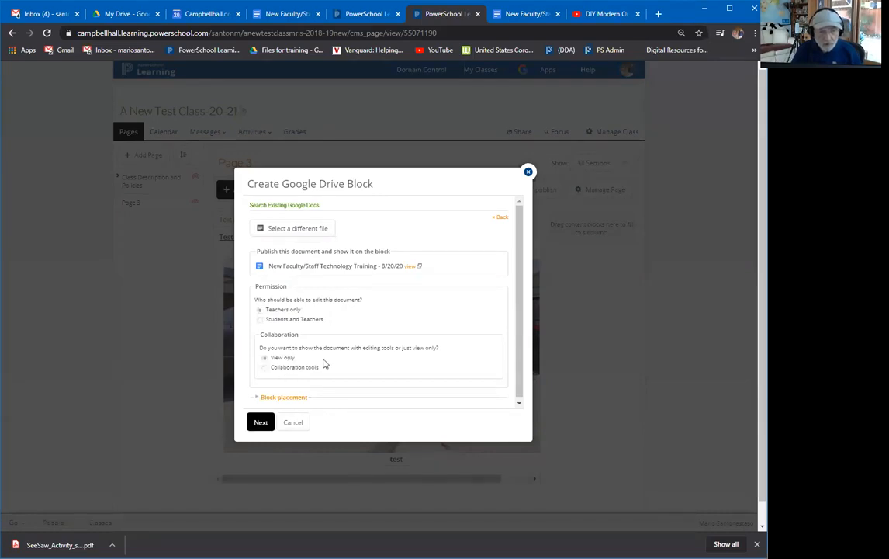
left_click(261, 423)
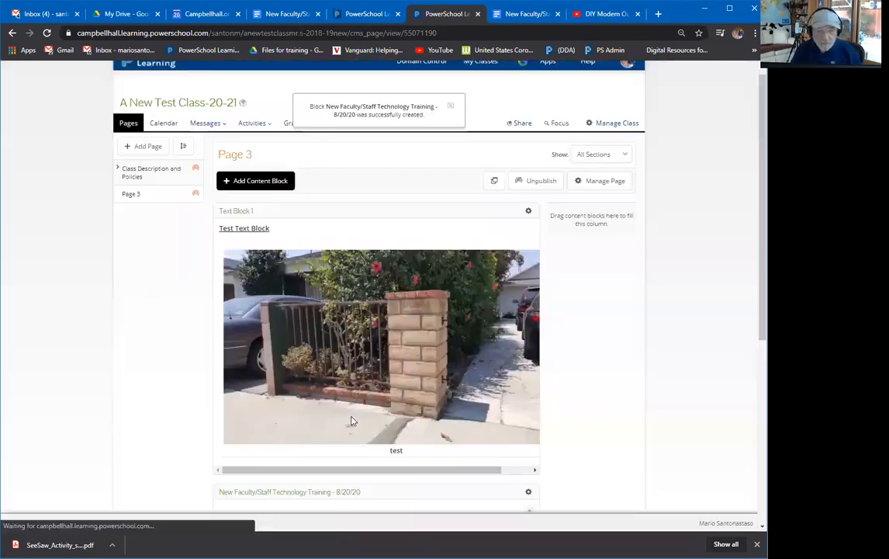
scroll(380, 388, "down", 4)
scroll(418, 361, "down", 5)
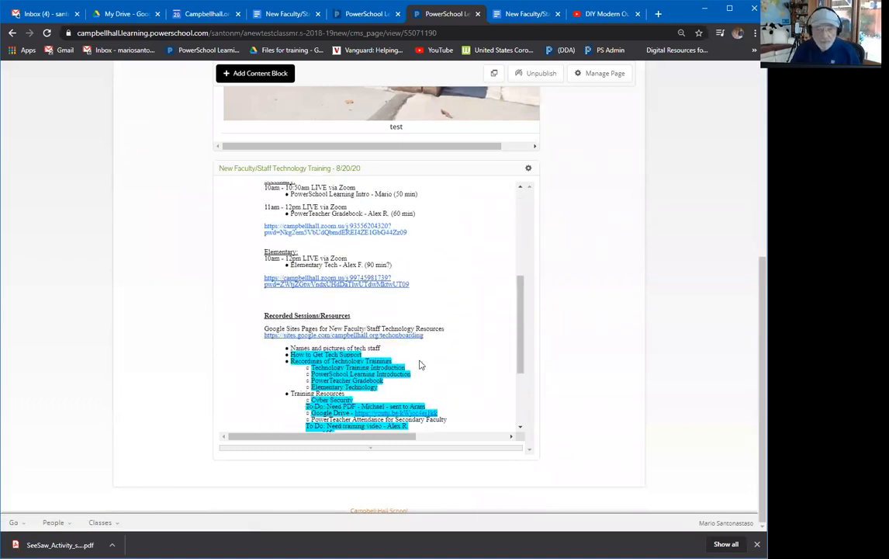
scroll(415, 372, "up", 2)
scroll(412, 375, "up", 6)
scroll(412, 375, "down", 7)
scroll(411, 375, "up", 7)
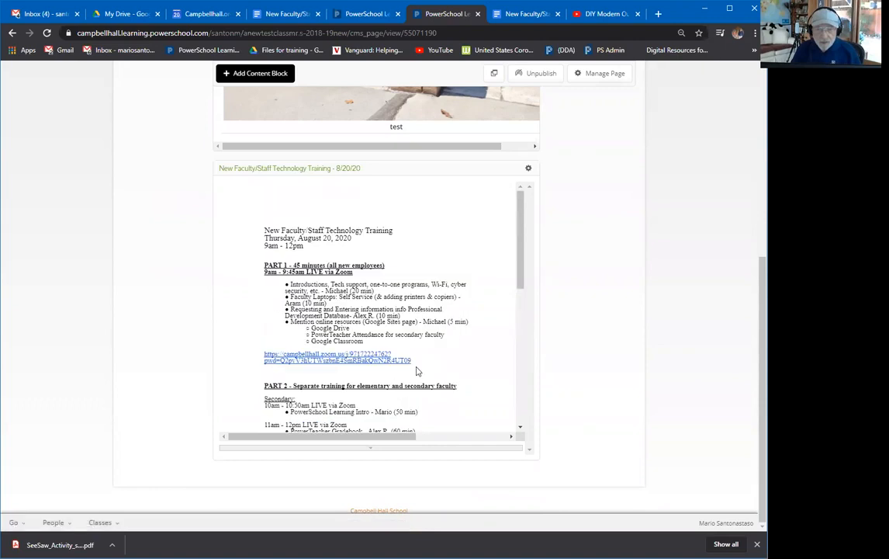
scroll(605, 310, "up", 3)
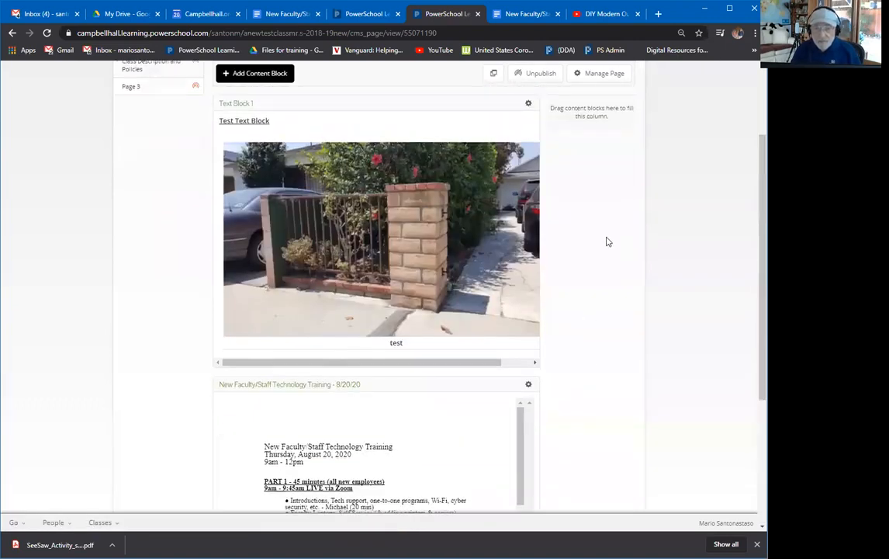
scroll(609, 233, "up", 2)
left_click(610, 190)
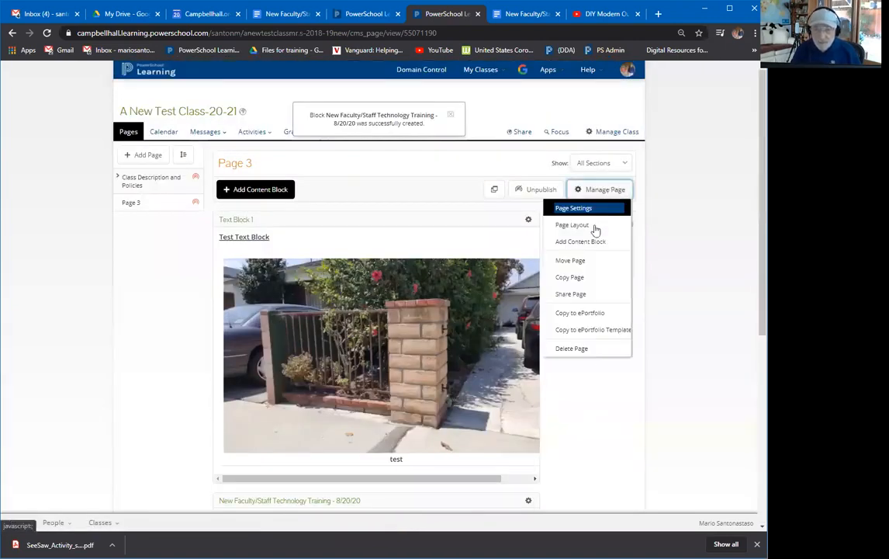
left_click(573, 225)
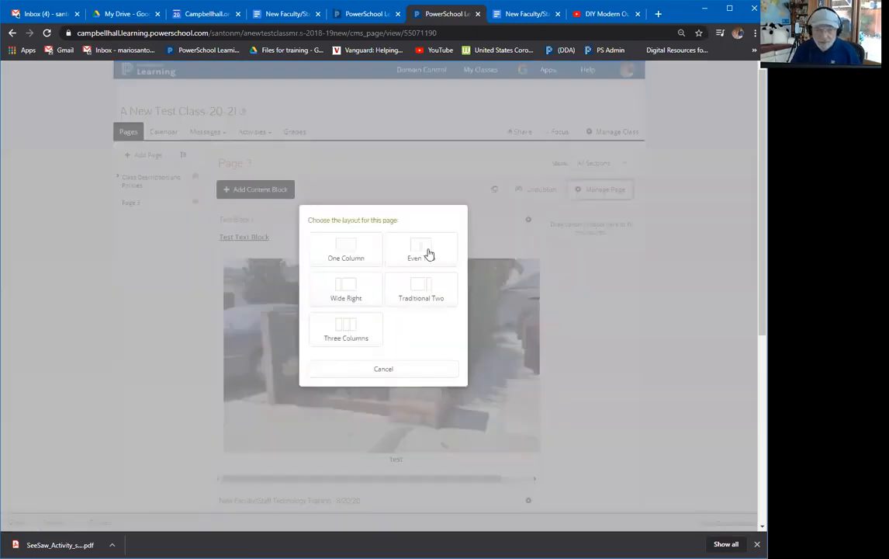
left_click(361, 253)
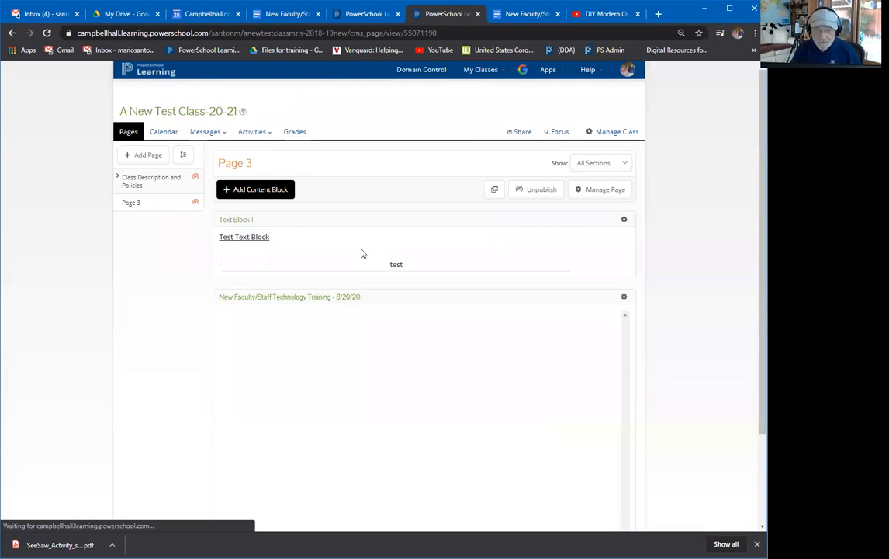
scroll(446, 341, "down", 5)
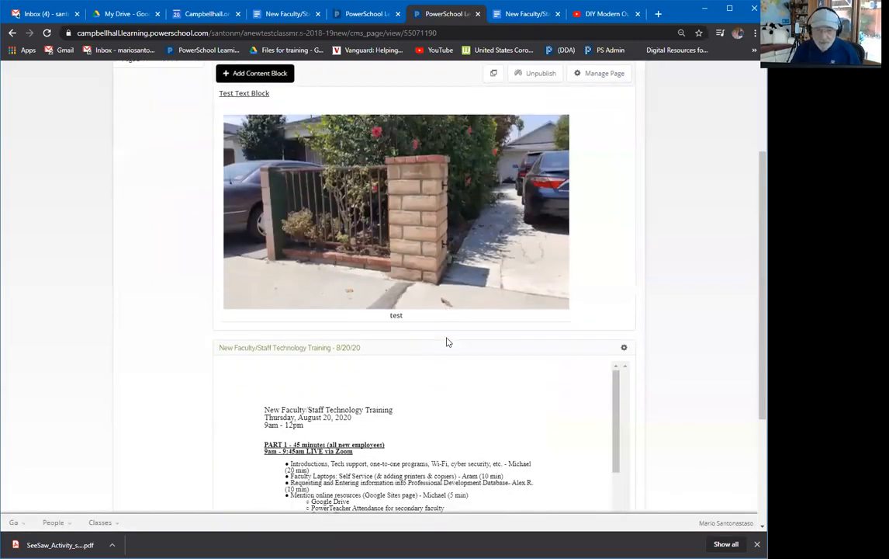
scroll(446, 341, "up", 3)
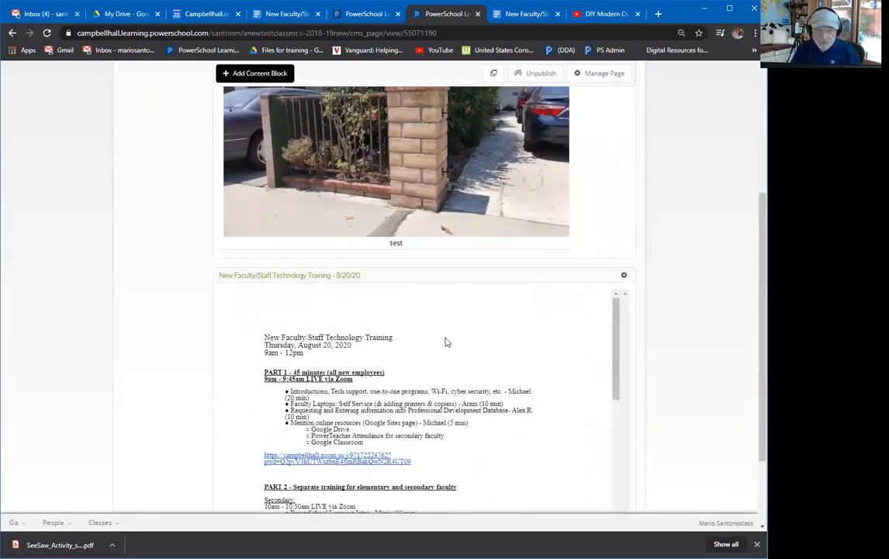
left_click_drag(410, 275, 423, 133)
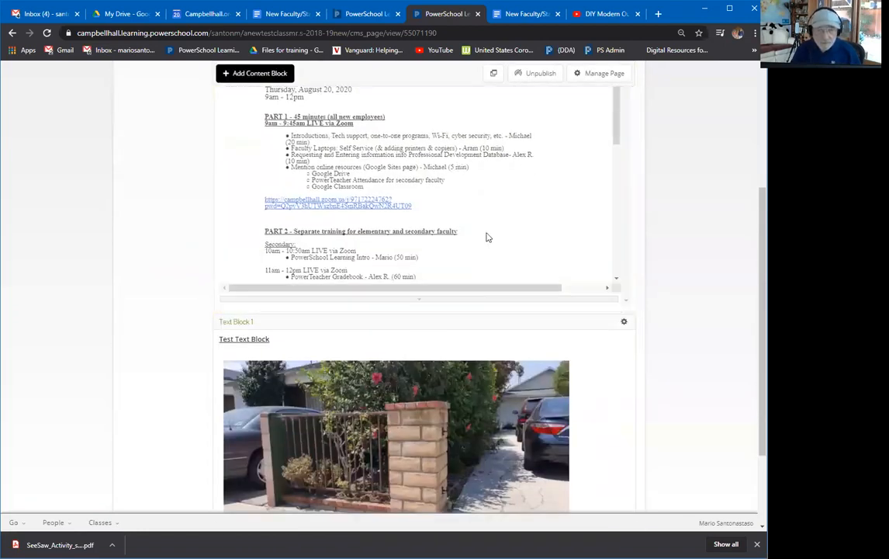
scroll(491, 272, "up", 2)
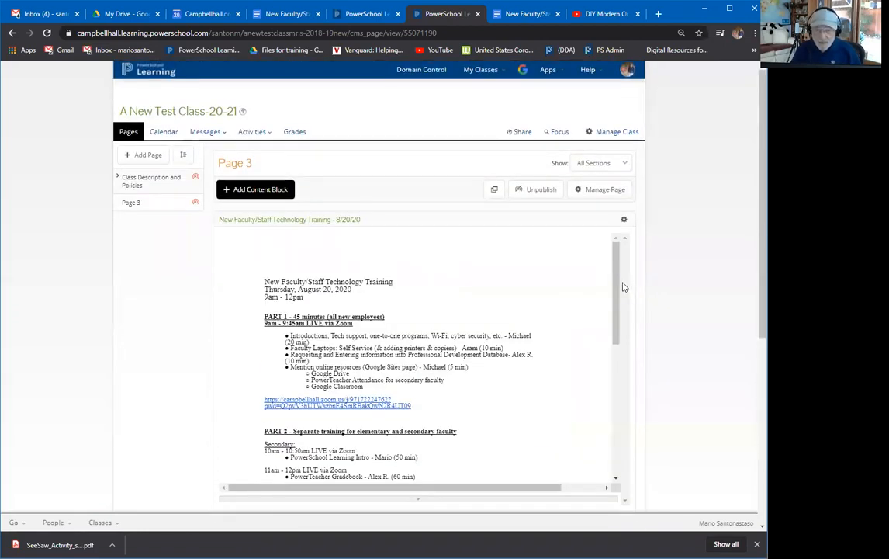
left_click_drag(614, 293, 637, 279)
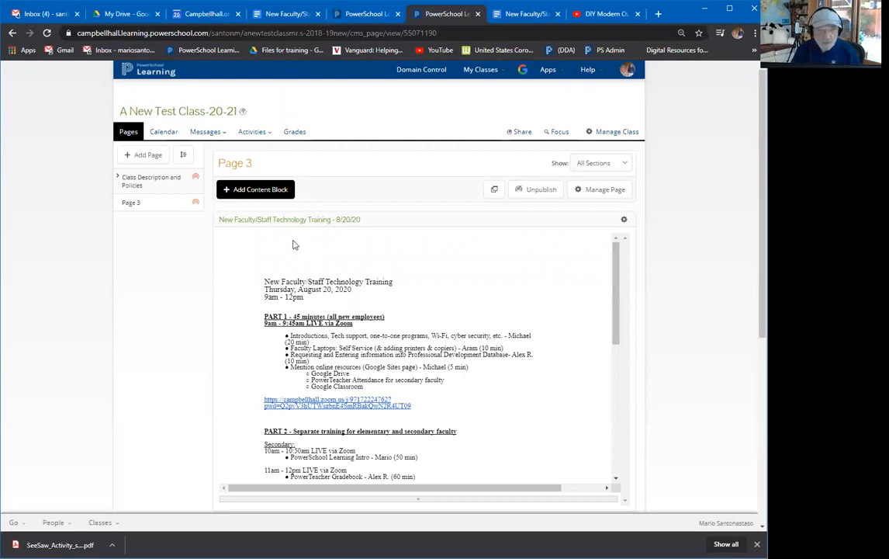
Add a Mini Calendar block titled 'Calendar for your class' from the Calendar block types.
left_click(273, 193)
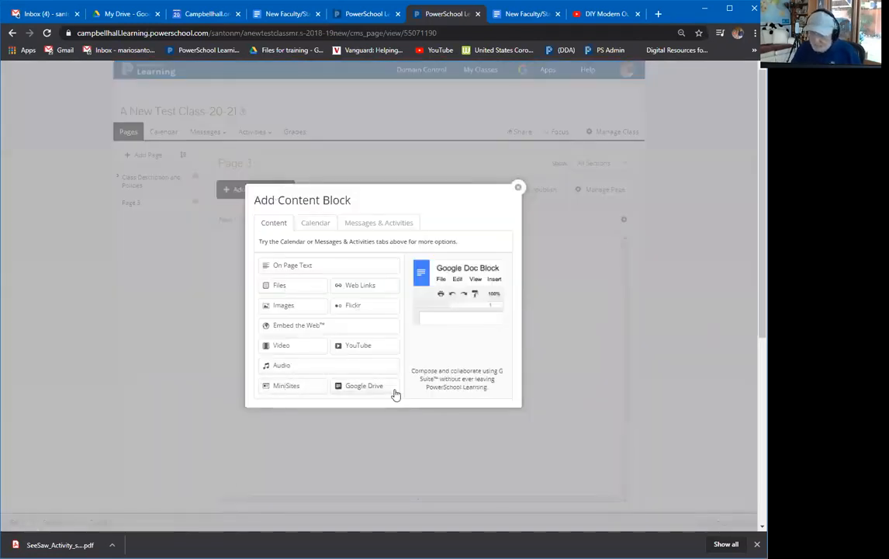
left_click(318, 223)
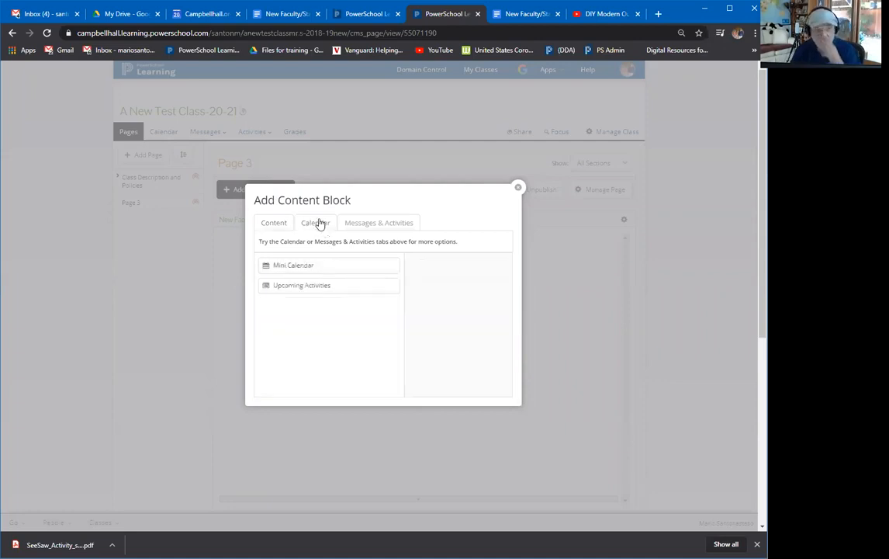
left_click(291, 266)
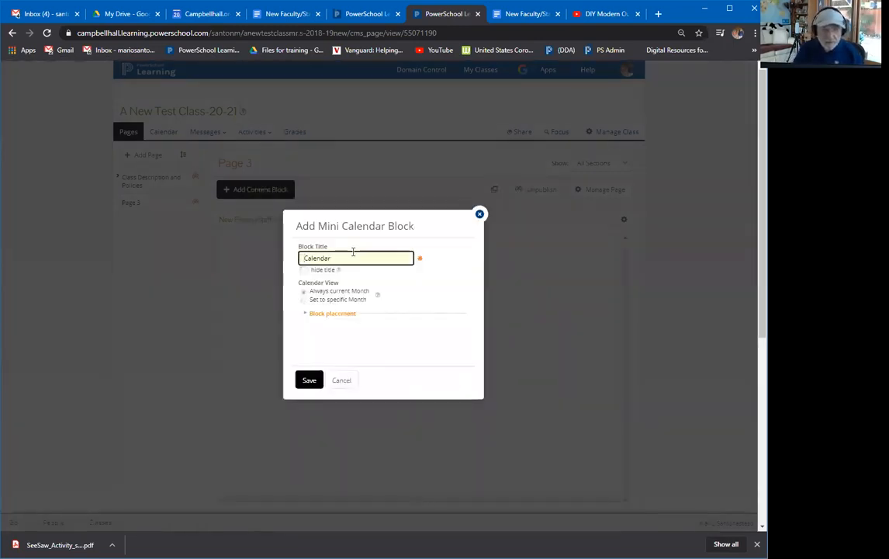
type("for ")
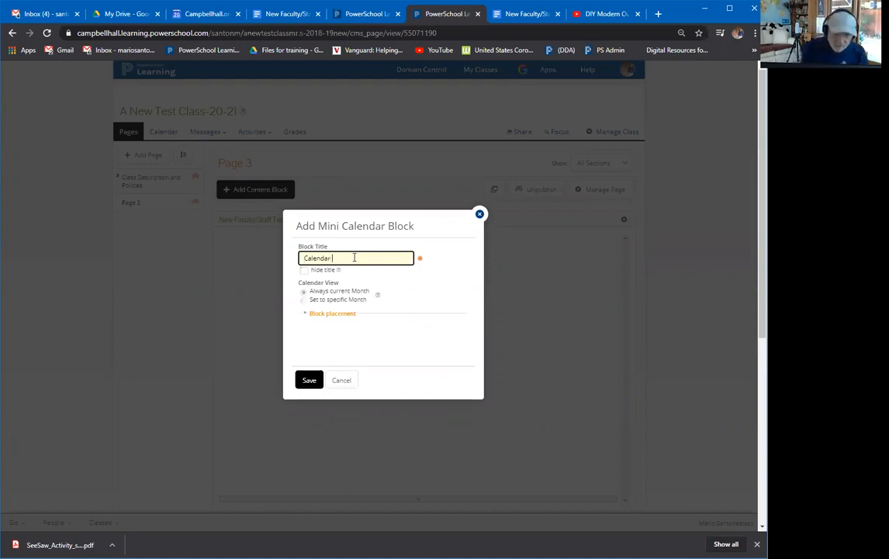
type("your class")
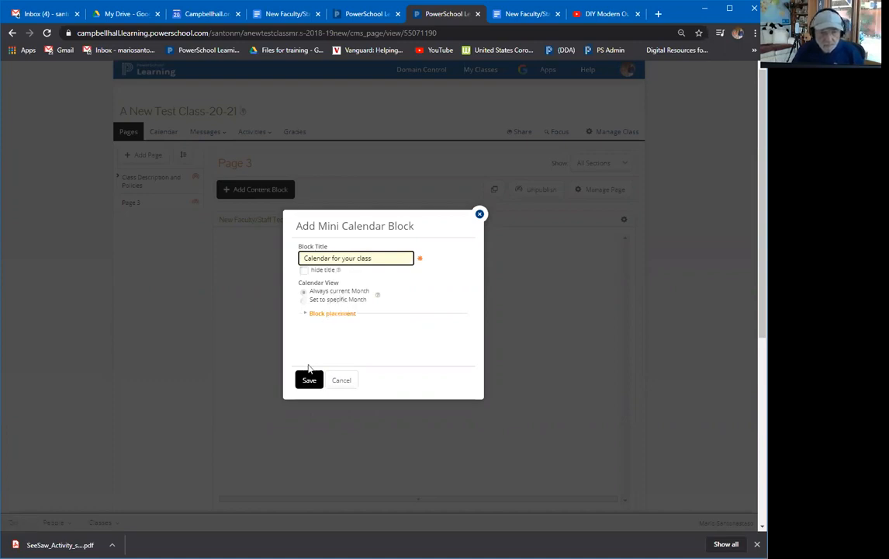
left_click(308, 380)
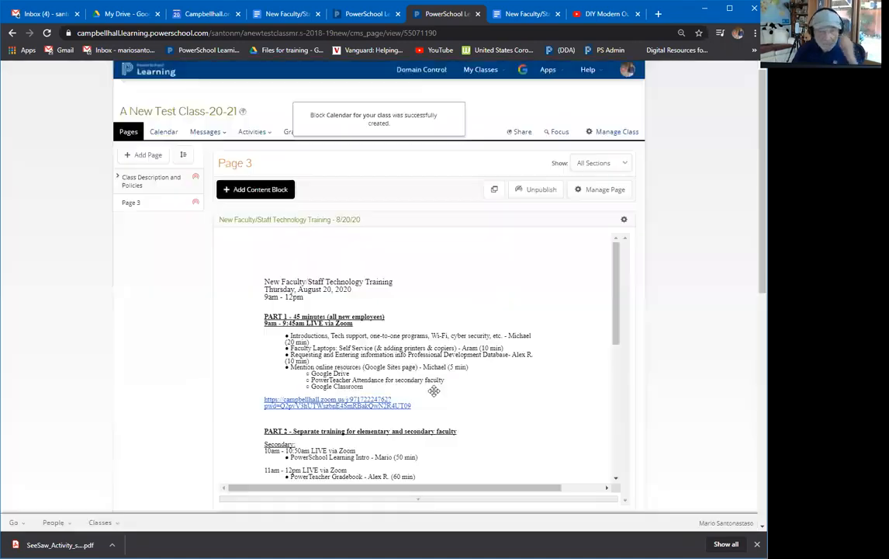
scroll(421, 410, "down", 2)
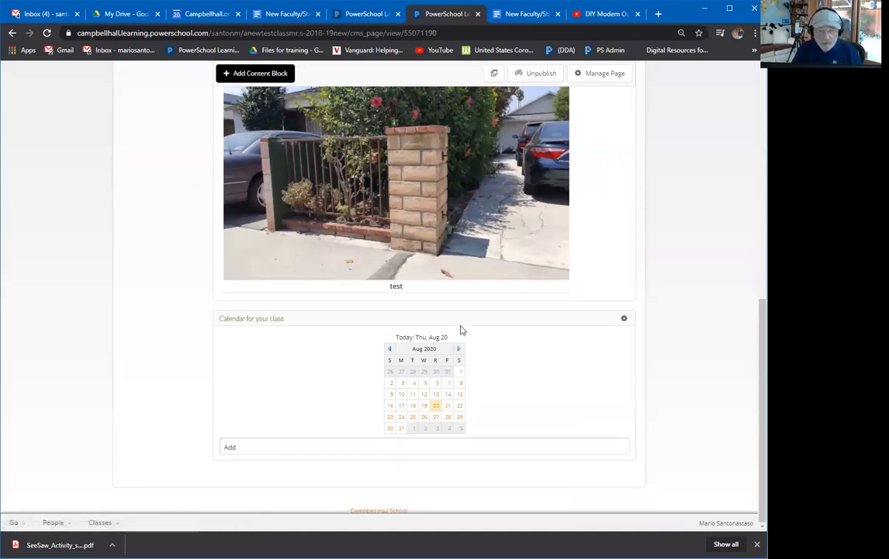
Drag the Calendar for your class block above the training document, then open the class calendar.
left_click_drag(459, 315, 464, 165)
scroll(464, 165, "up", 4)
left_click_drag(437, 376, 440, 166)
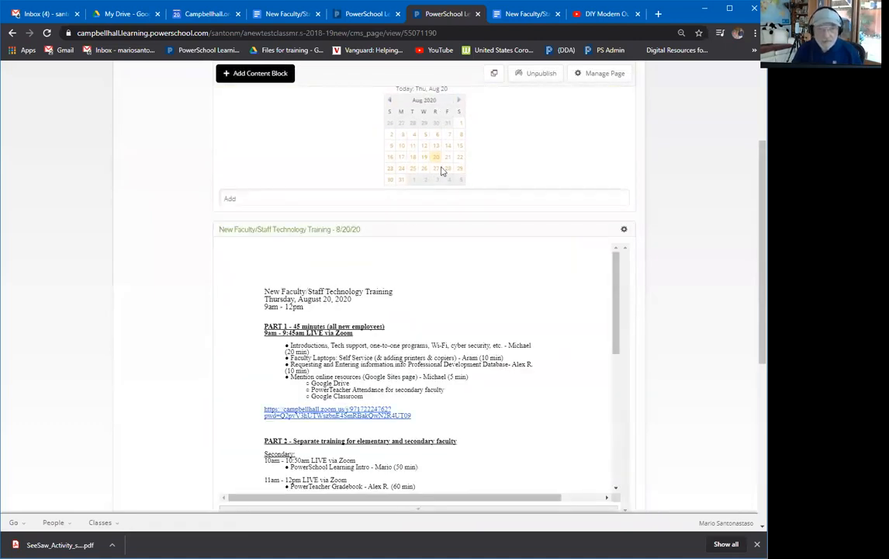
scroll(509, 303, "up", 1)
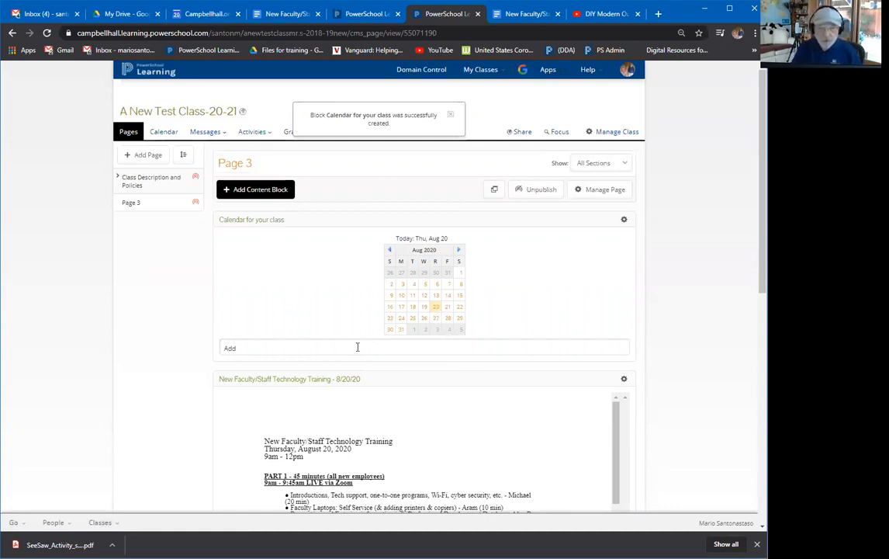
left_click(253, 347)
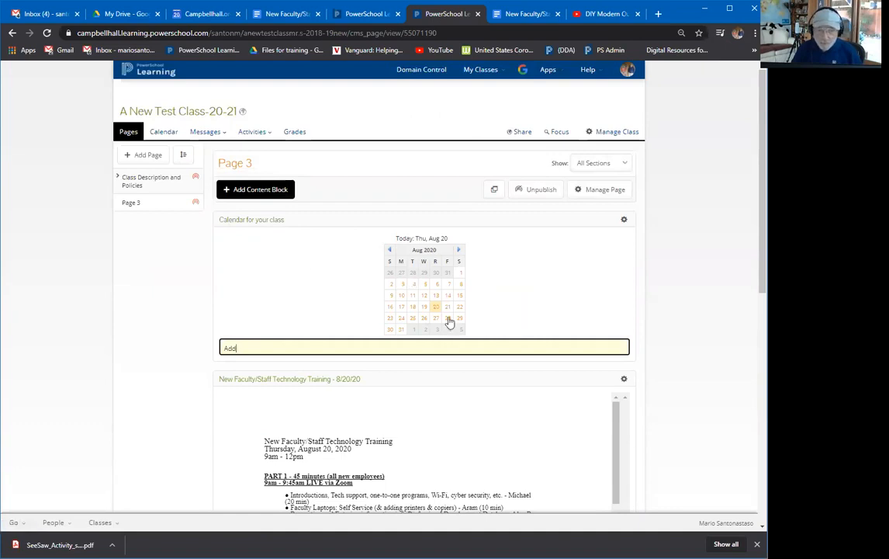
left_click(164, 134)
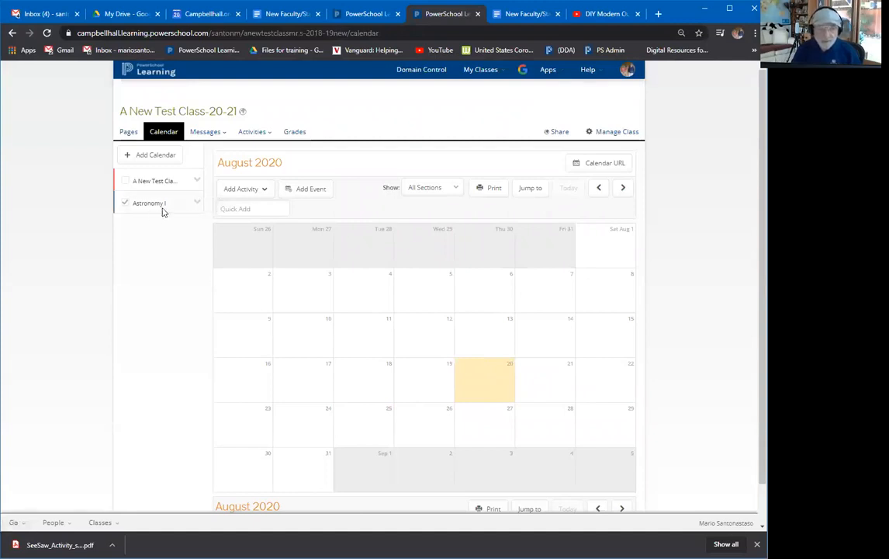
Add the Google calendar Test G Calendar to the class calendar list.
left_click(159, 158)
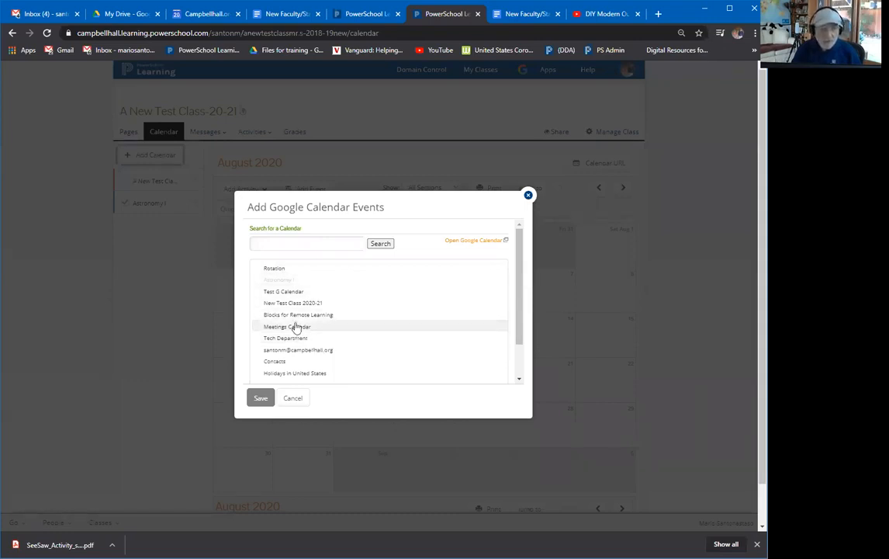
left_click(284, 294)
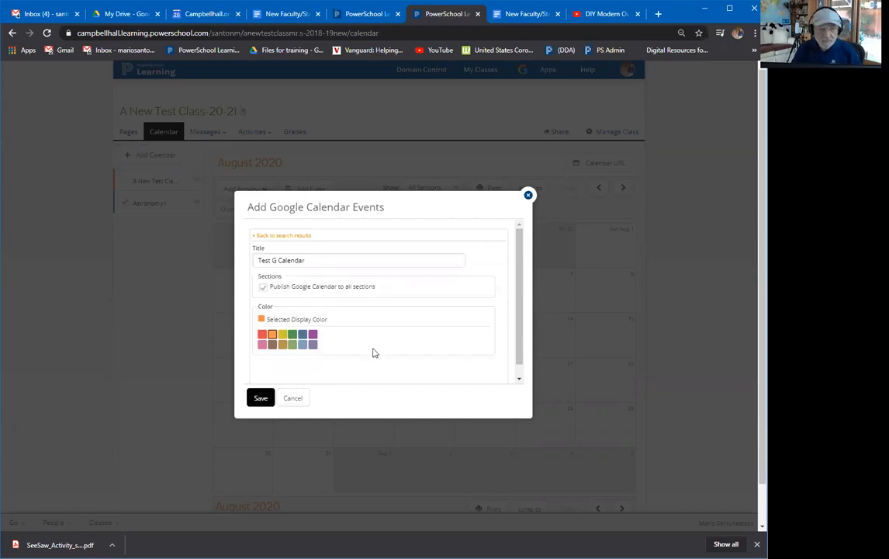
left_click(267, 398)
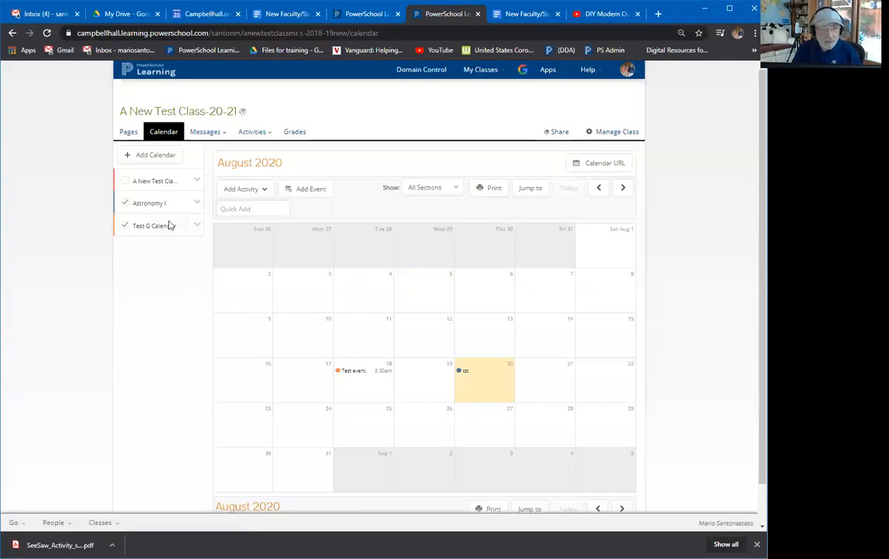
Hide Astronomy I and Test G Calendar, show A New Test Class events, then return to Pages.
left_click(125, 204)
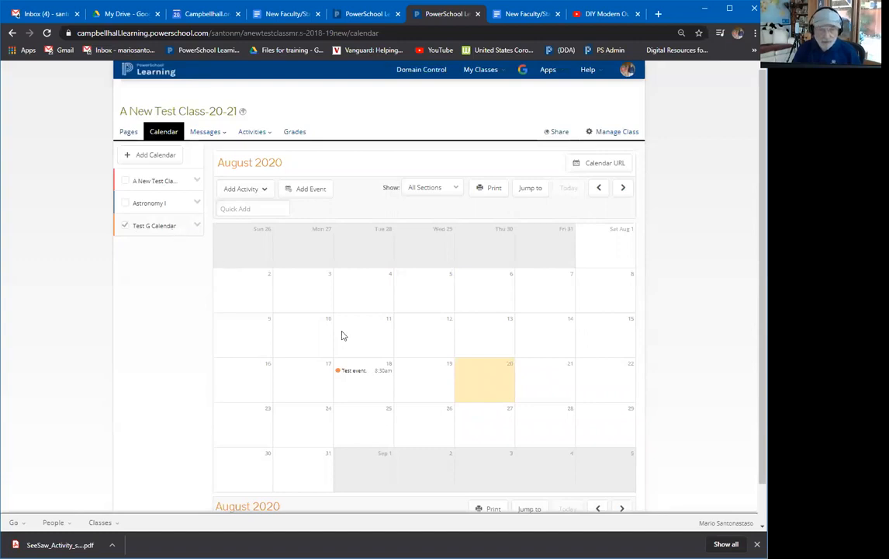
mouse_move(353, 376)
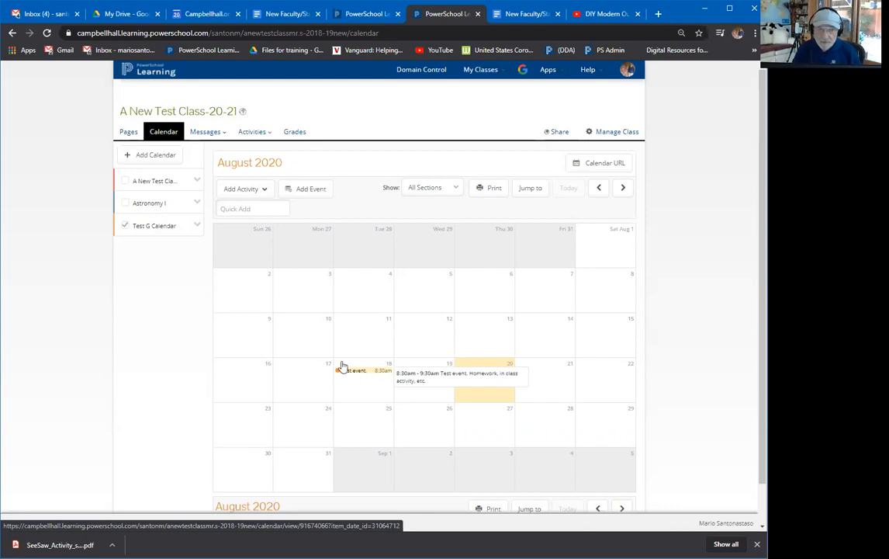
left_click(125, 226)
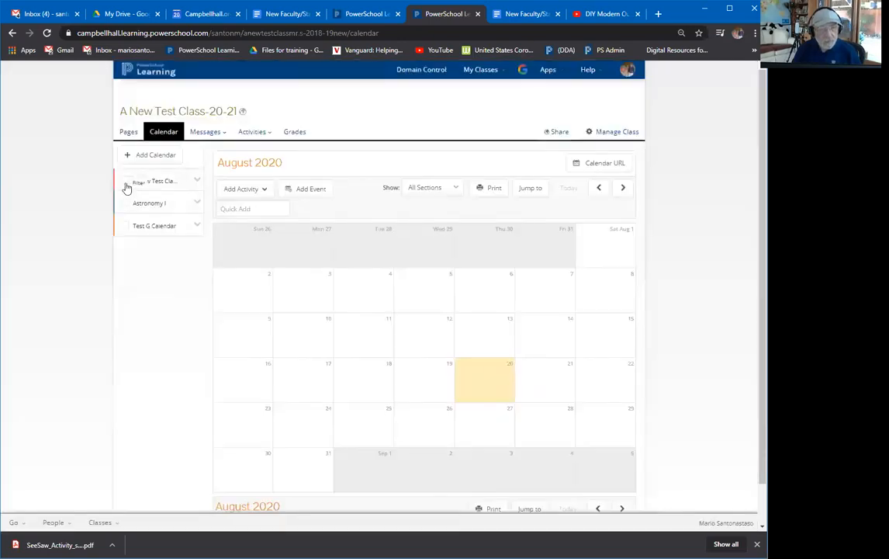
left_click(122, 179)
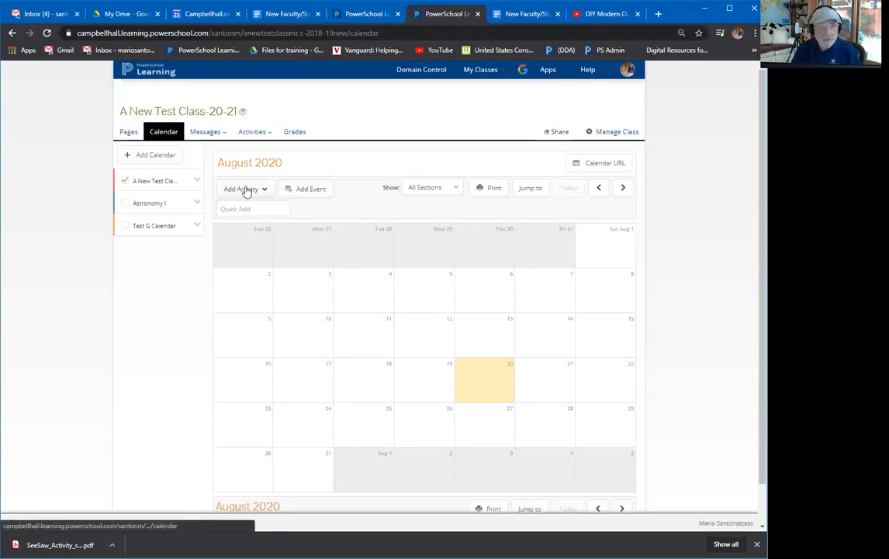
left_click(126, 133)
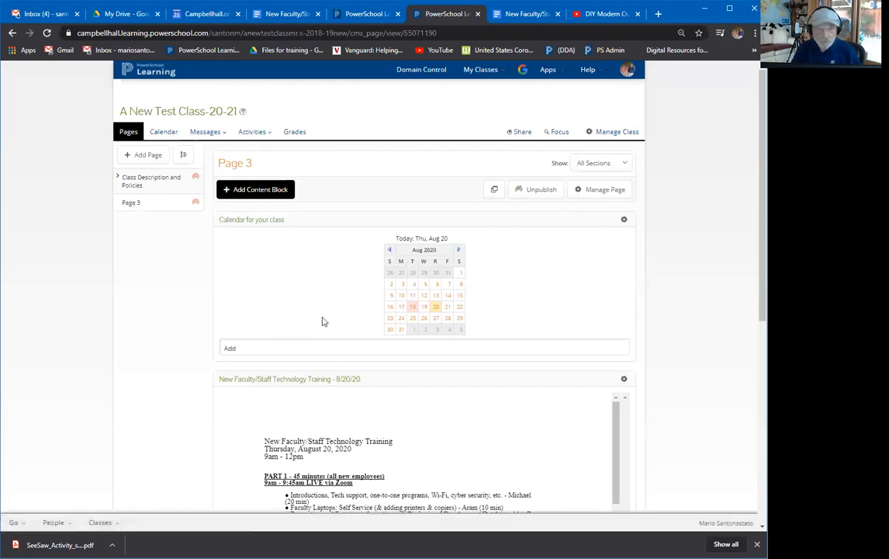
left_click(412, 309)
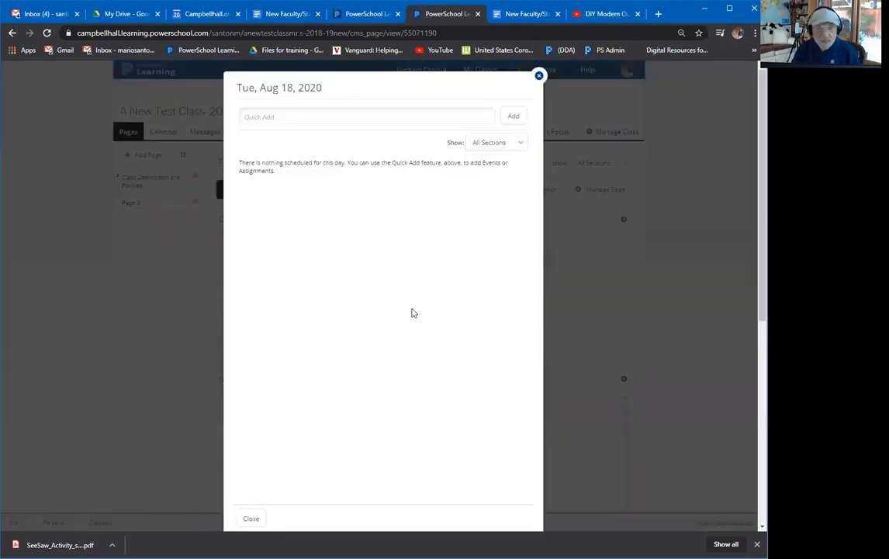
left_click(251, 519)
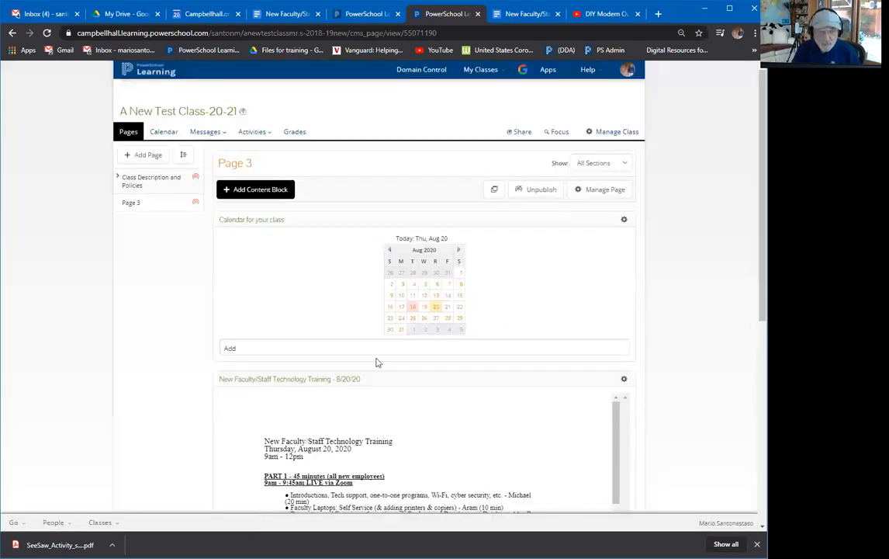
left_click(414, 308)
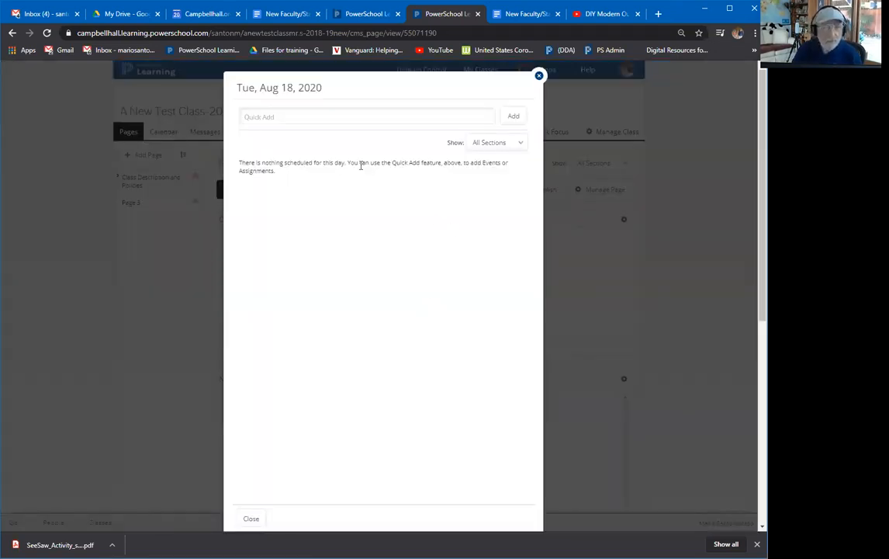
left_click(250, 519)
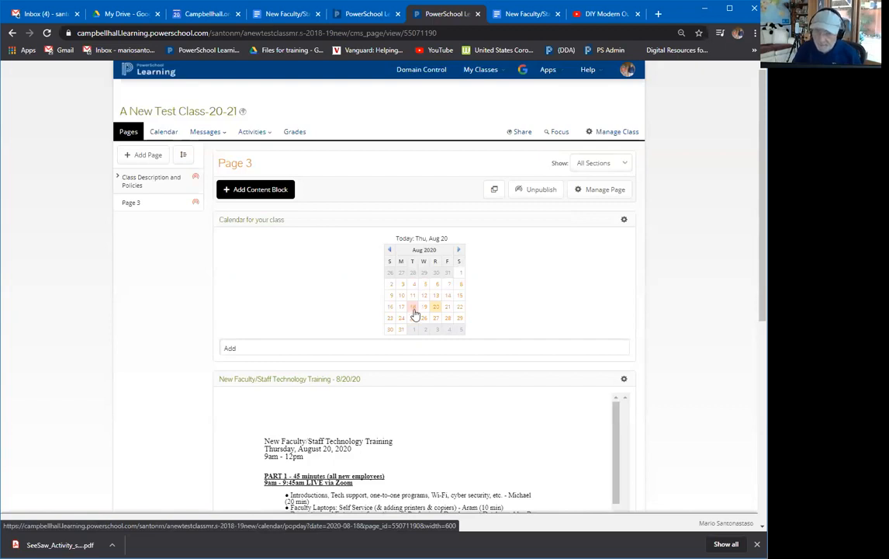
Add an Upcoming Activities block from the Calendar block types to Page 3.
left_click(282, 193)
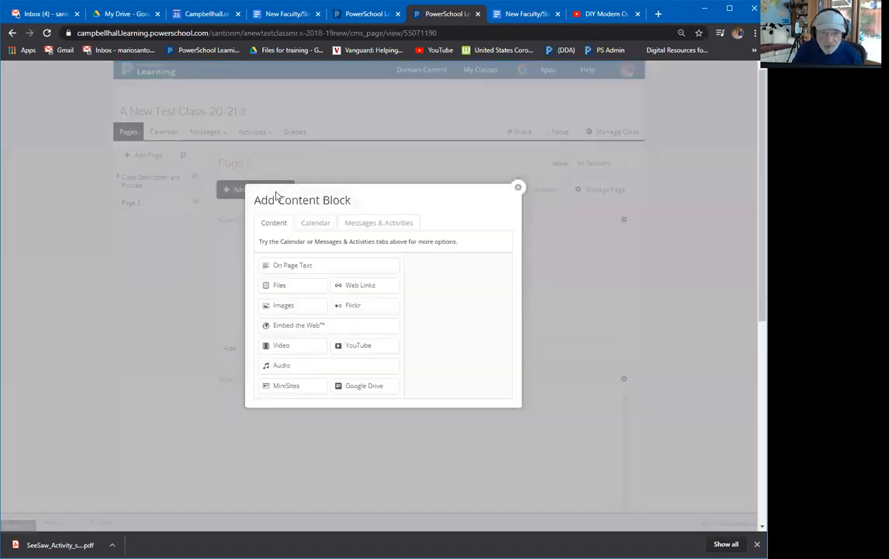
left_click(326, 225)
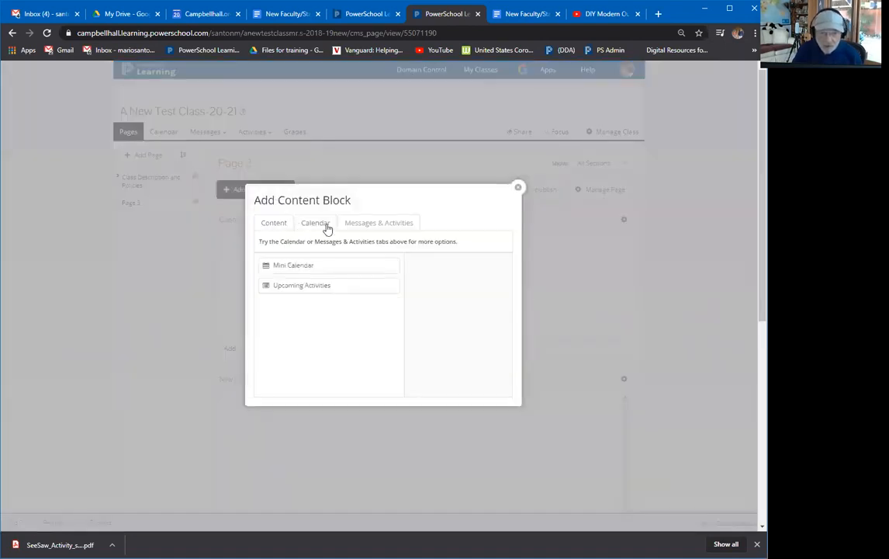
left_click(301, 287)
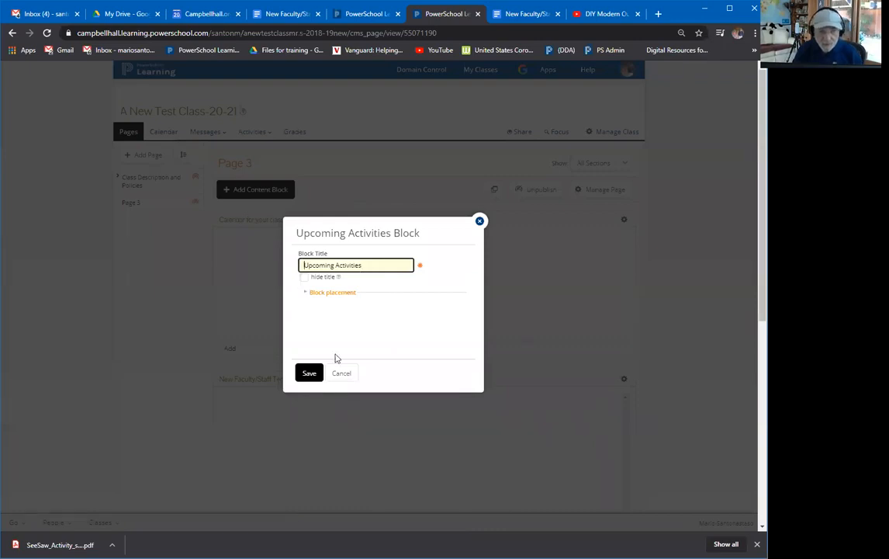
left_click(313, 374)
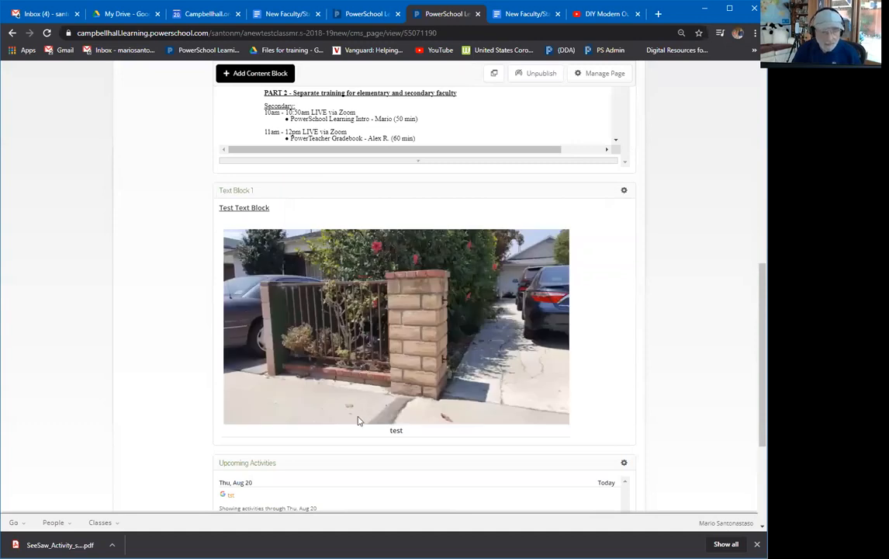
Drag the Upcoming Activities block up above the New Faculty/Staff Technology Training block.
scroll(358, 417, "down", 2)
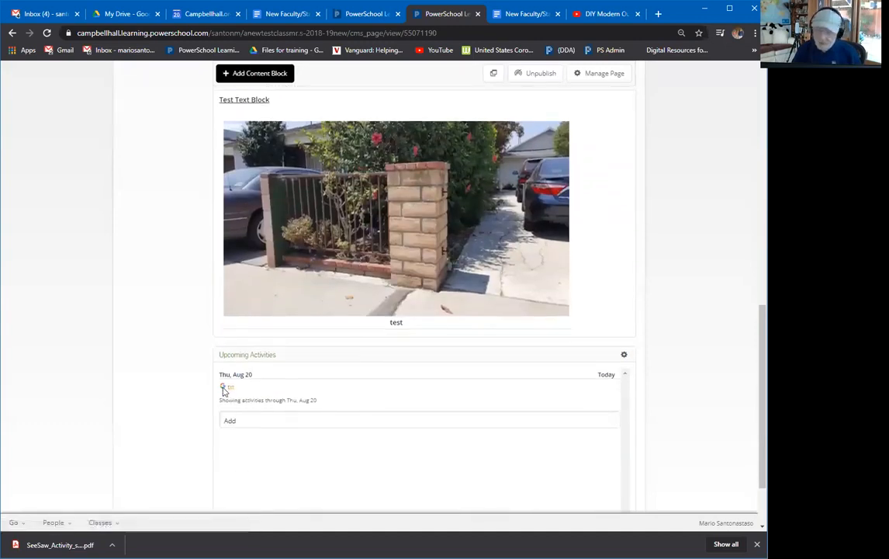
left_click_drag(350, 355, 360, 117)
scroll(371, 187, "up", 4)
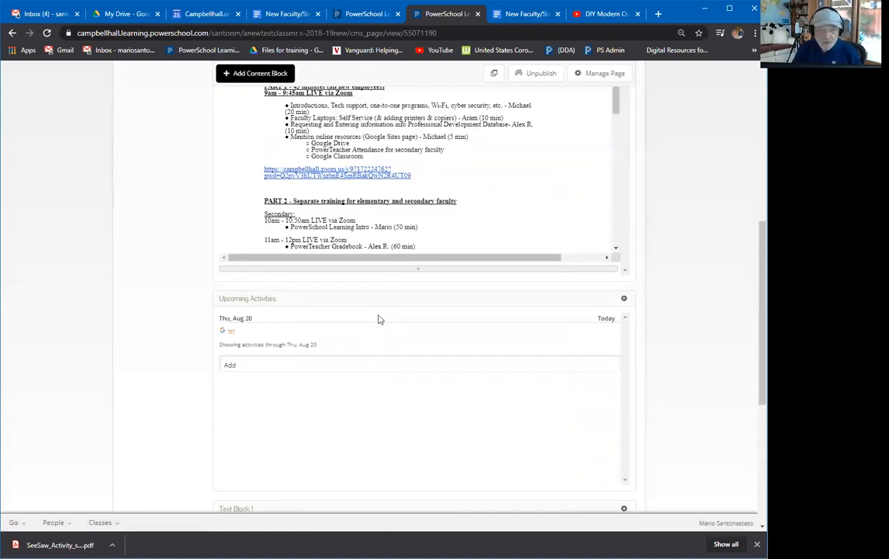
left_click_drag(384, 297, 397, 127)
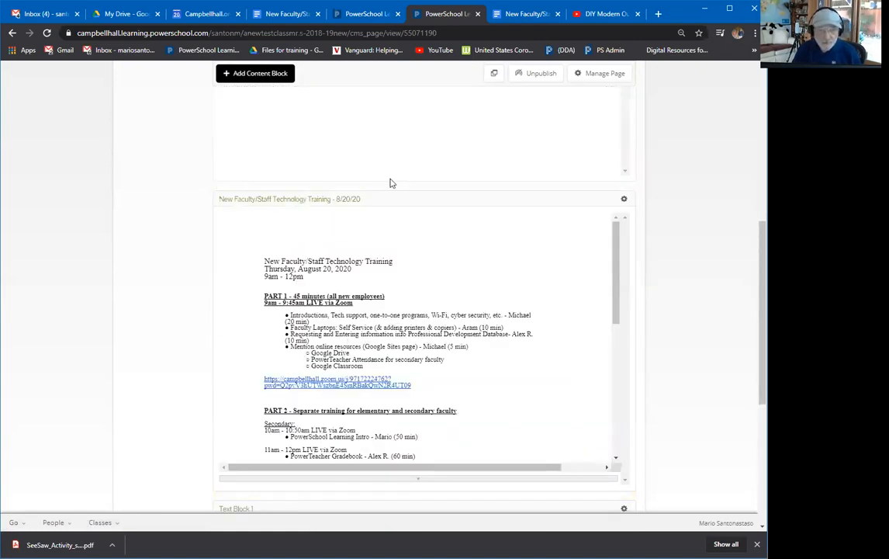
scroll(391, 183, "up", 4)
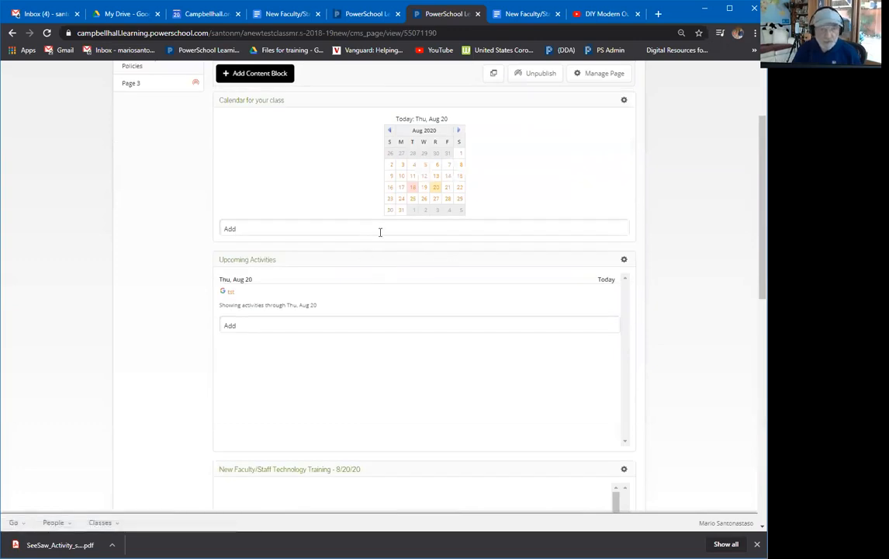
left_click(413, 189)
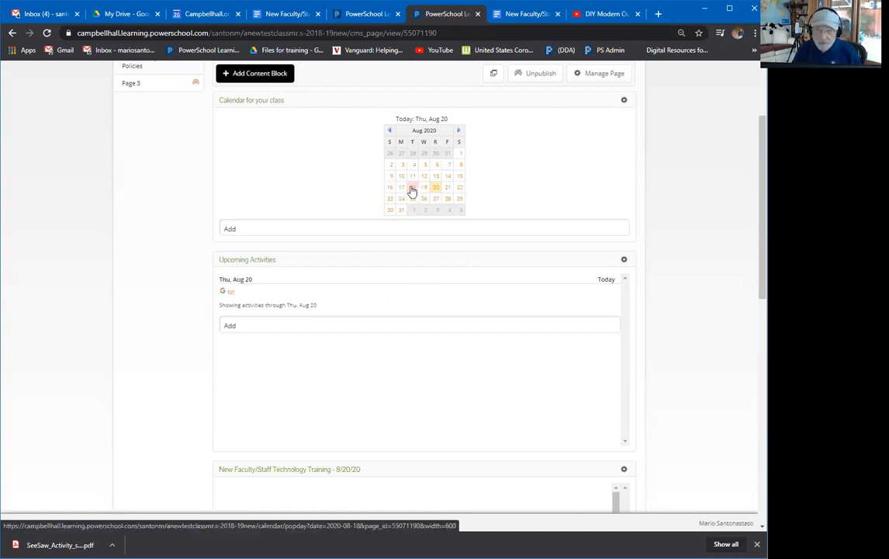
left_click(231, 295)
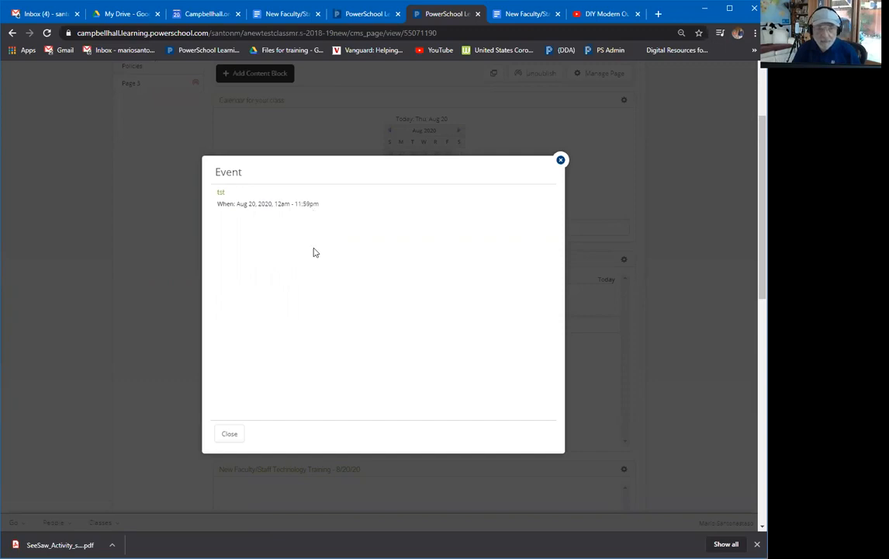
left_click(228, 433)
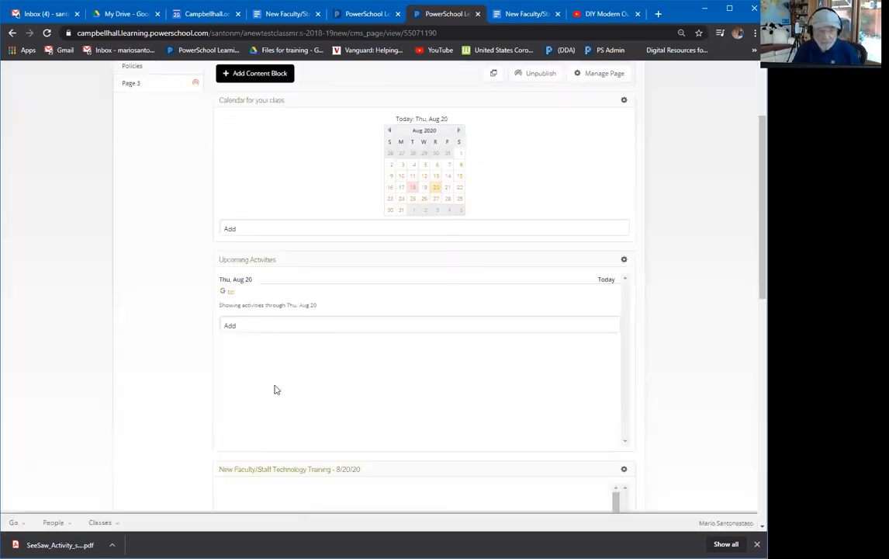
scroll(318, 360, "up", 2)
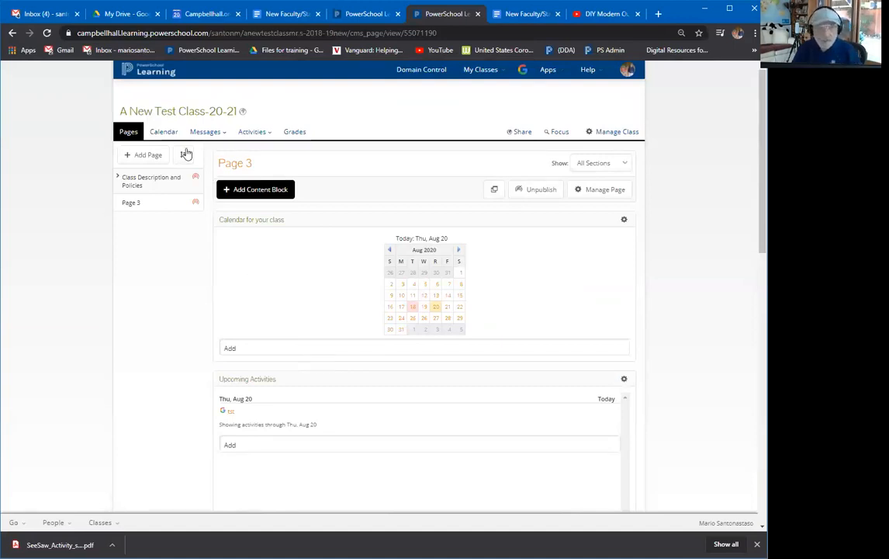
From the portal home, view the Aug 18 calendar events, then open A New Test Class-20-21.
left_click(156, 73)
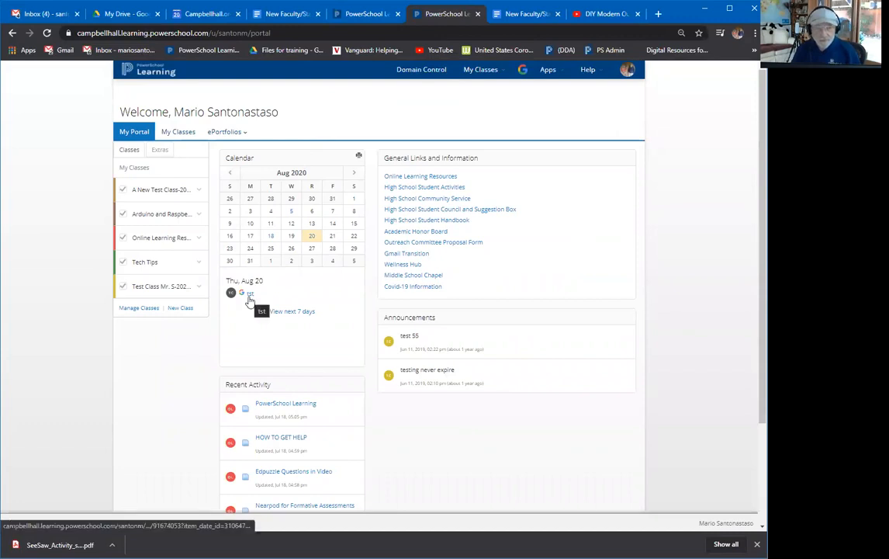
left_click(270, 237)
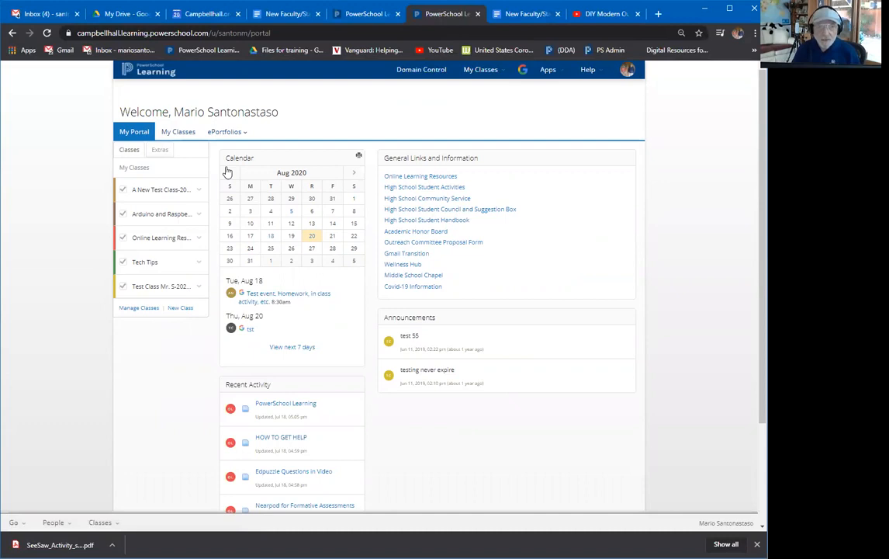
left_click(172, 191)
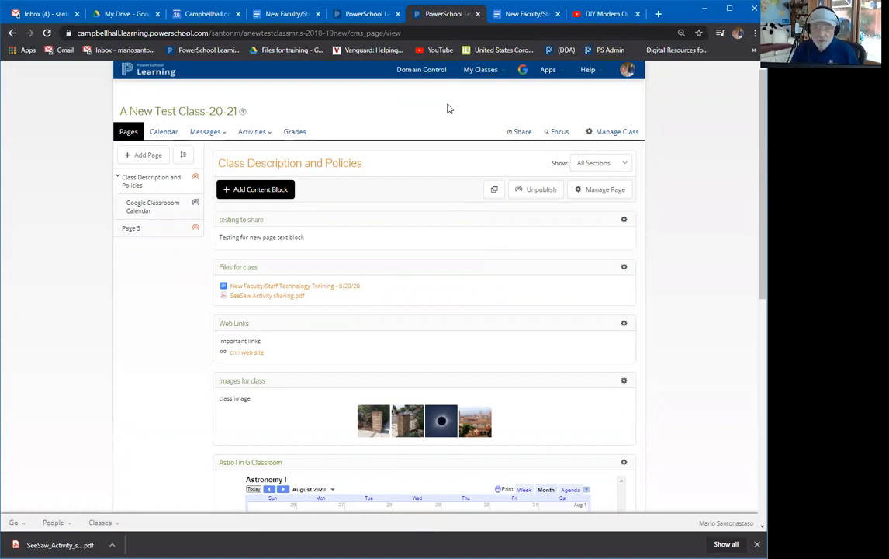
In Add Content Block, browse the Messages & Activities block types and select Assessment.
left_click(272, 193)
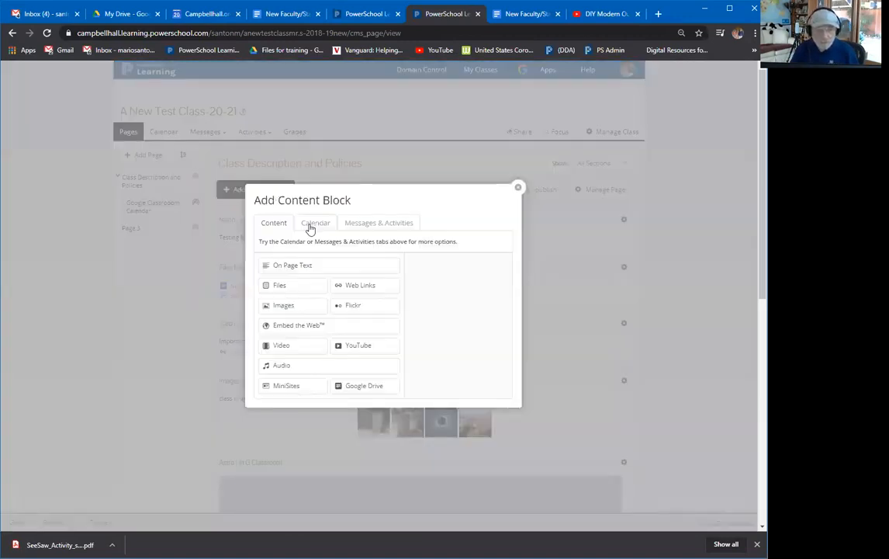
left_click(368, 225)
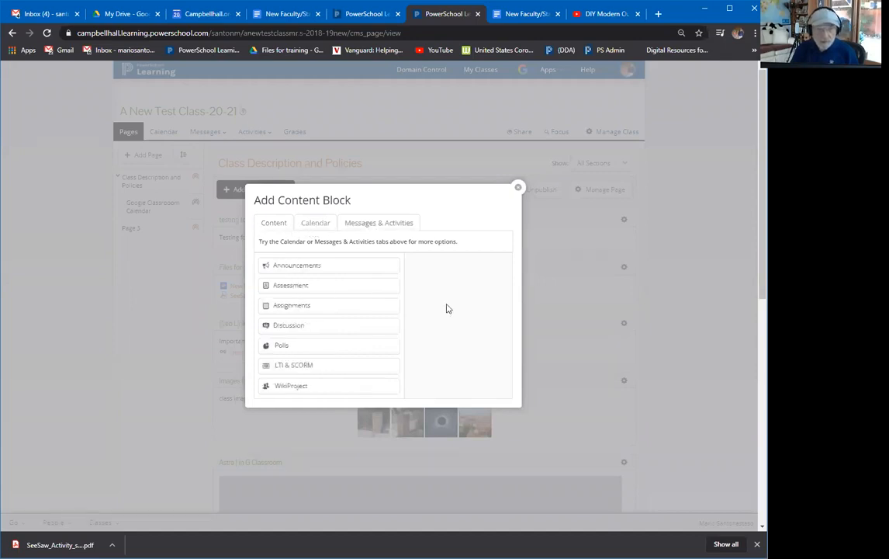
mouse_move(328, 313)
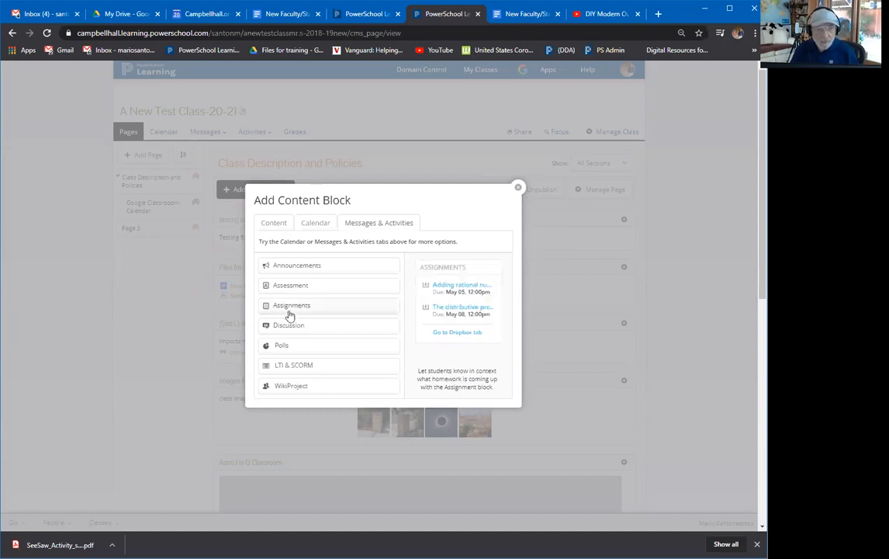
mouse_move(274, 324)
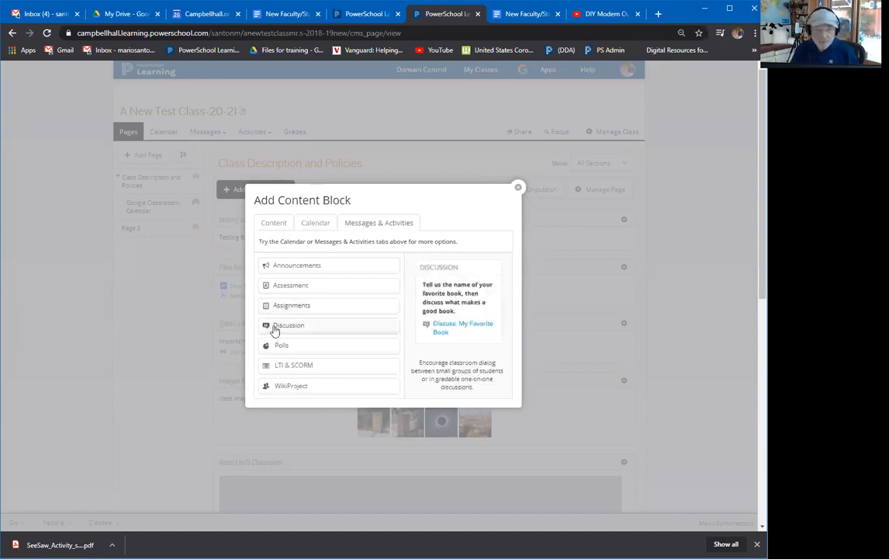
mouse_move(289, 293)
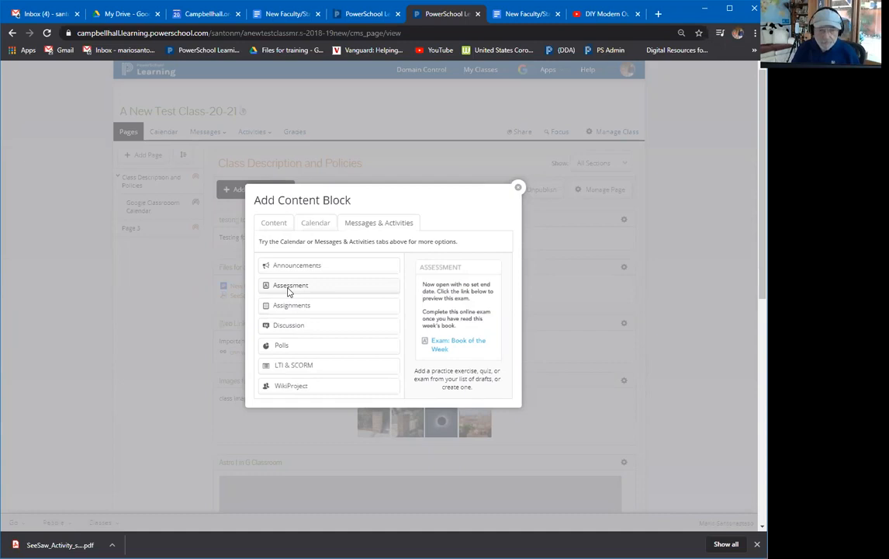
left_click(288, 288)
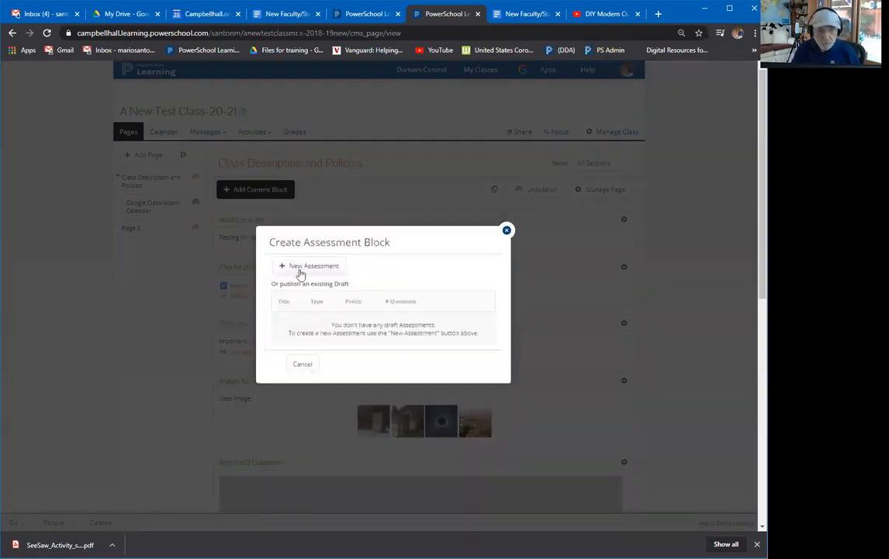
Begin a new Exam assessment with the grading period set to Trimester 1.
left_click(303, 268)
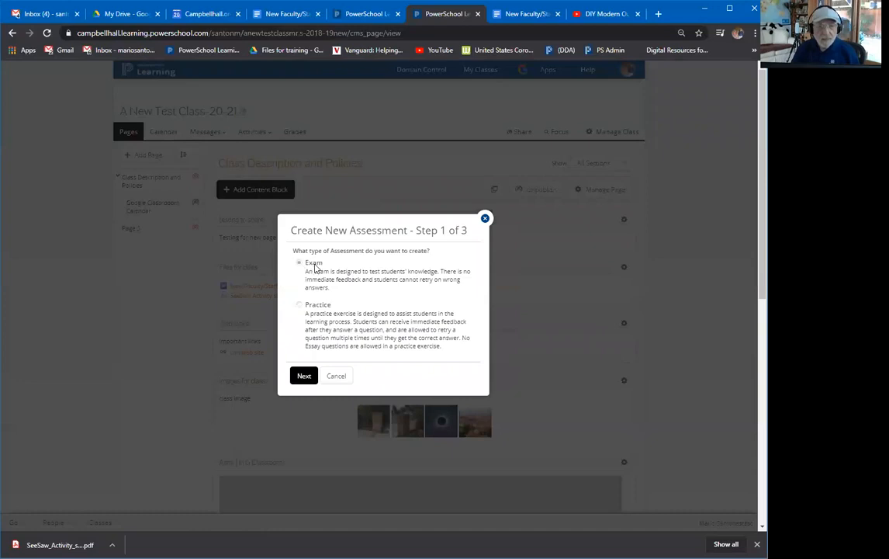
left_click(305, 376)
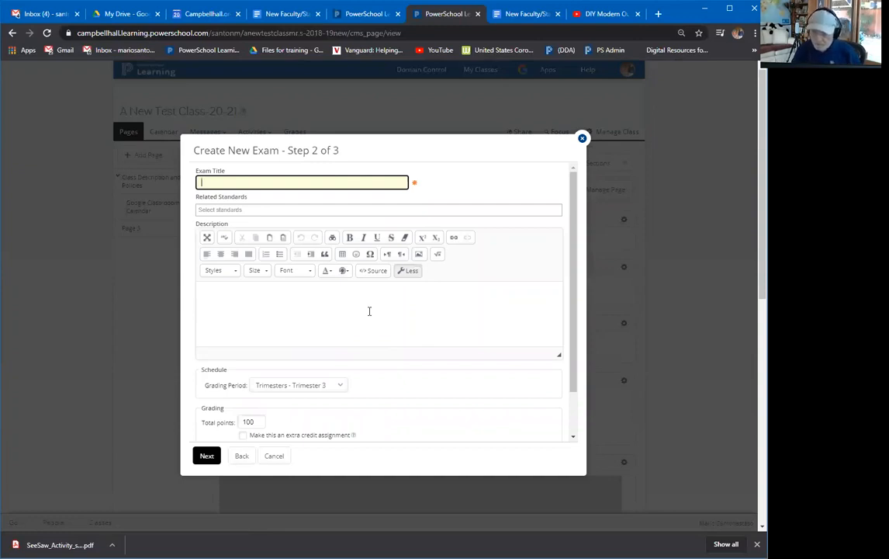
scroll(357, 301, "down", 2)
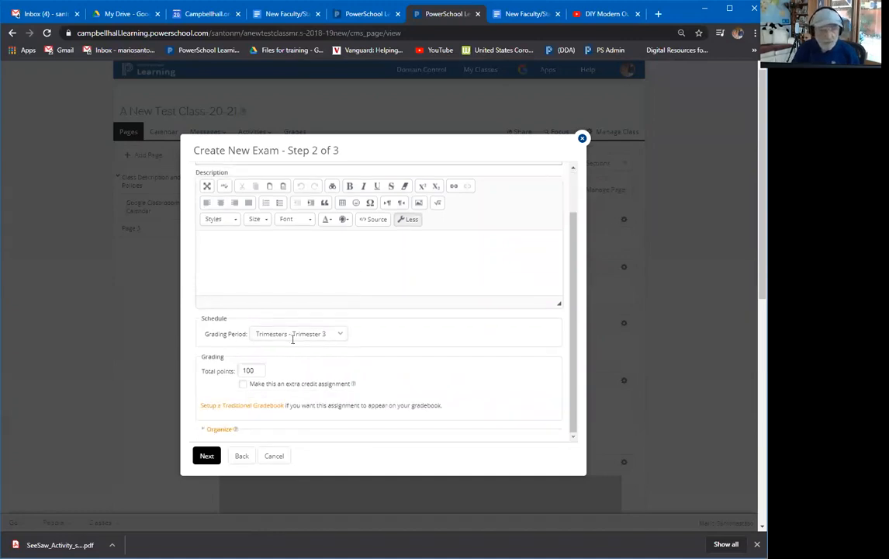
left_click(346, 334)
left_click(331, 346)
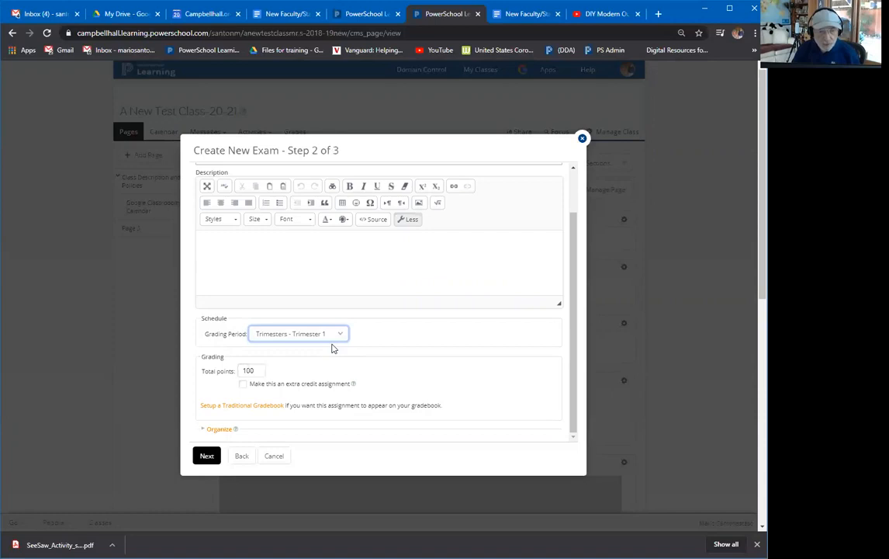
scroll(277, 364, "down", 1)
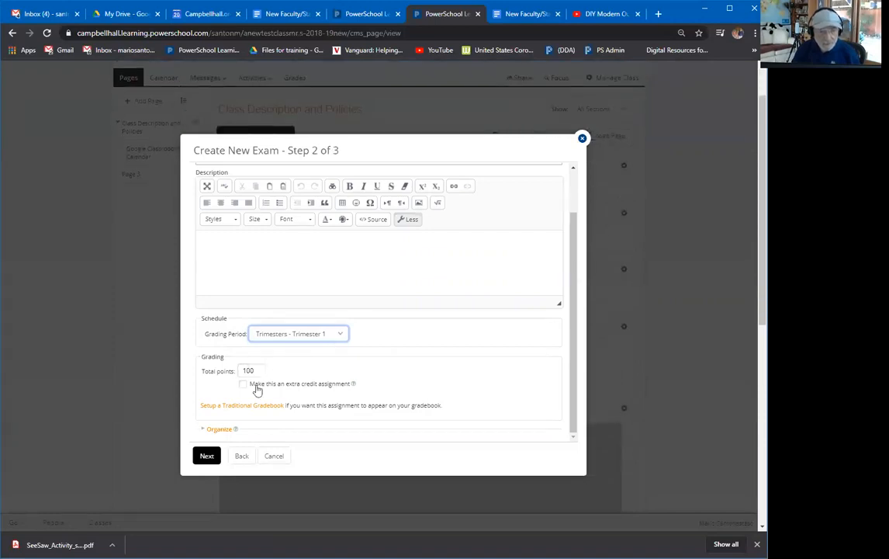
Dismiss the blank-title warning and cancel the new exam.
left_click(207, 453)
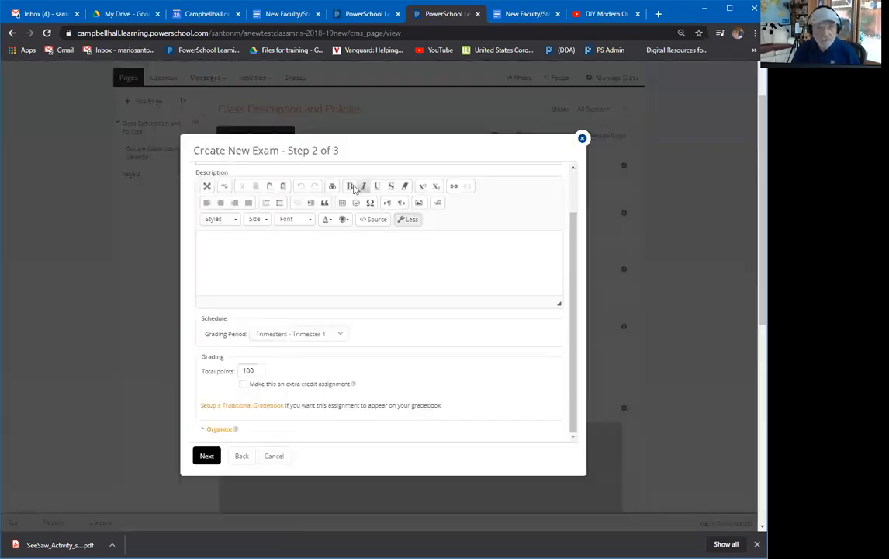
left_click(366, 189)
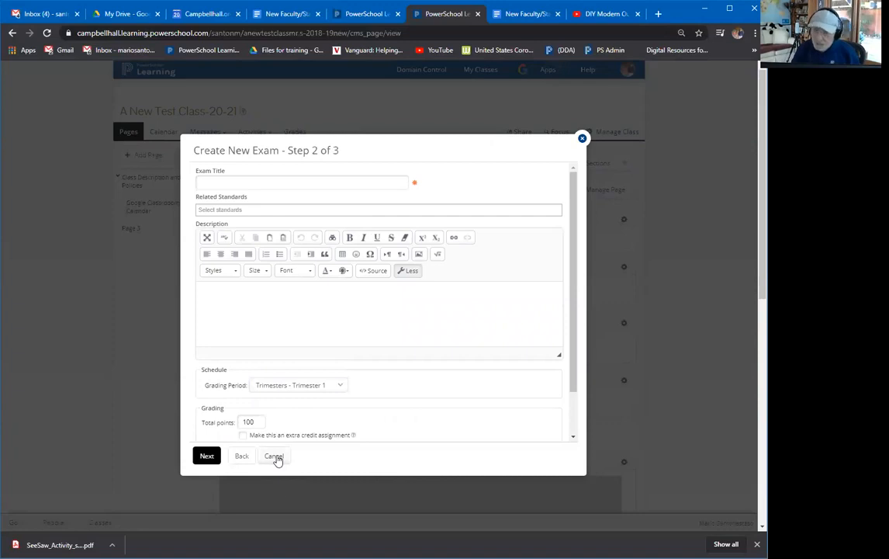
left_click(274, 456)
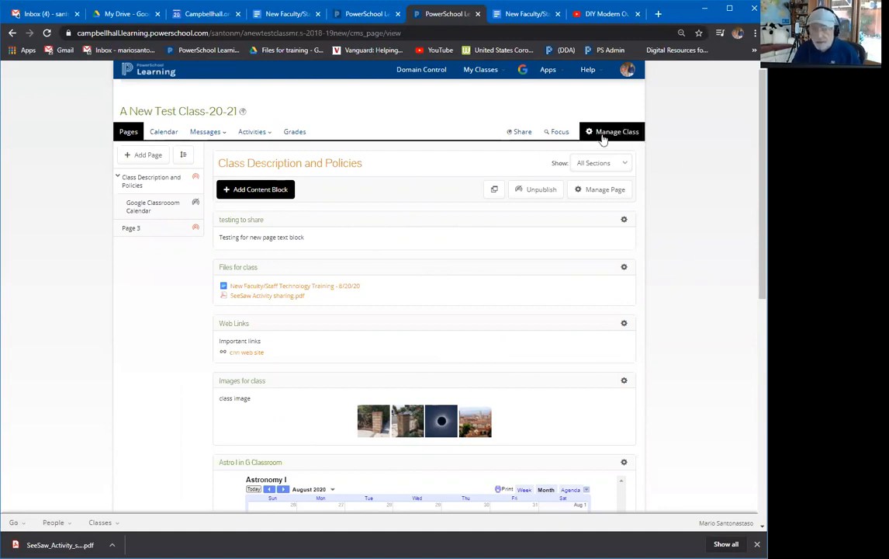
left_click(259, 190)
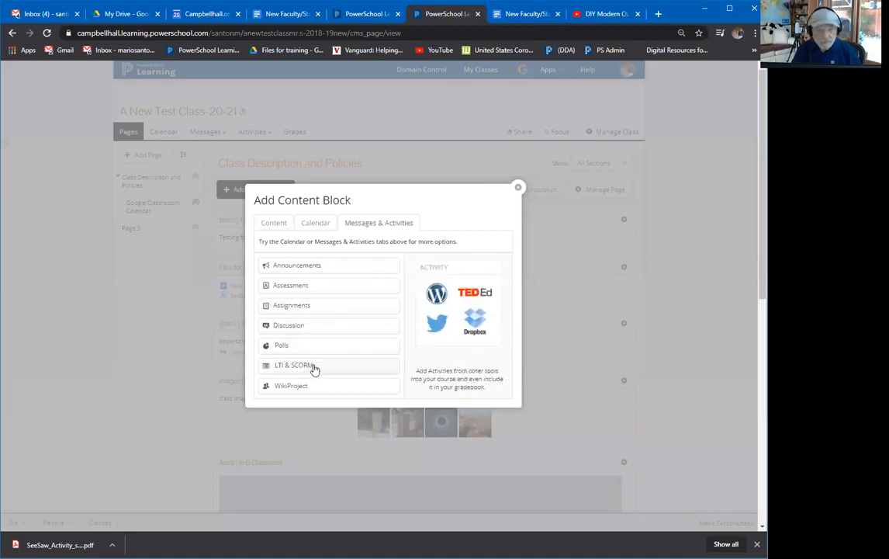
left_click(518, 189)
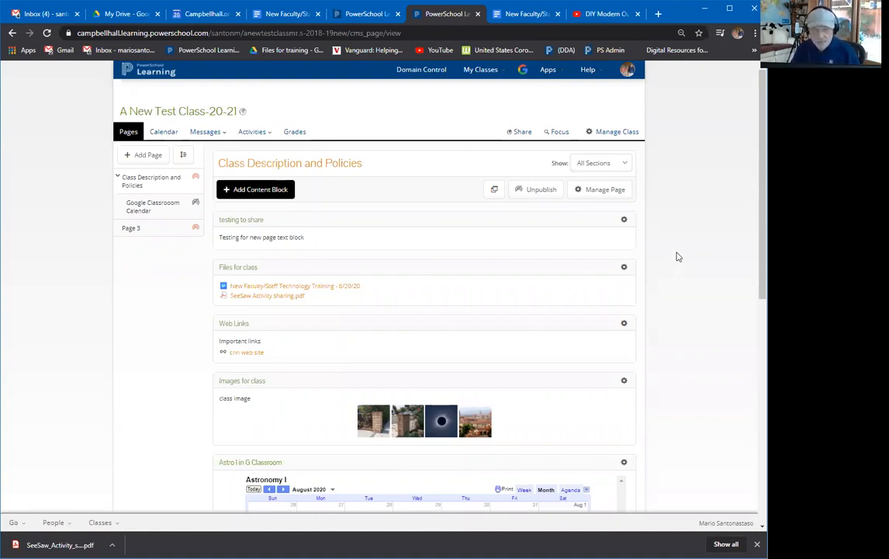
Search the domain accounts for the Spanish teacher's login and masquerade as her.
left_click(412, 72)
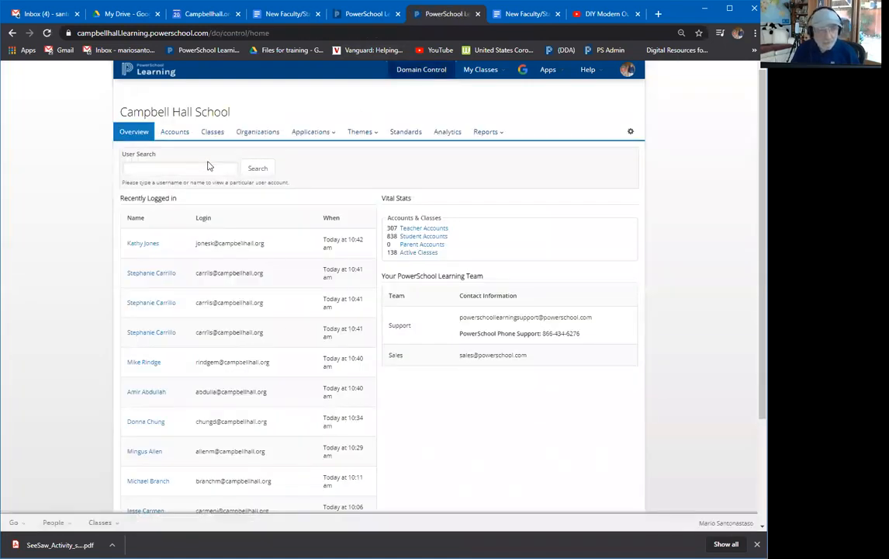
left_click(202, 171)
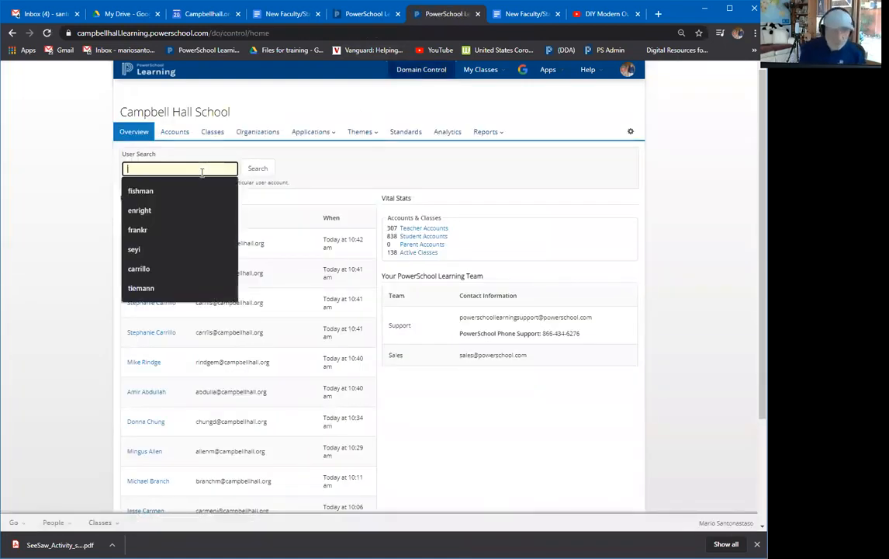
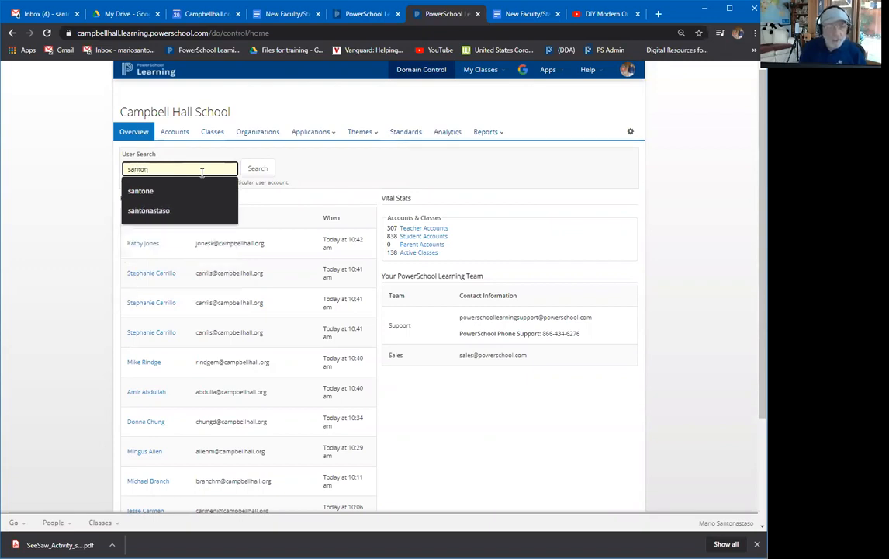
key("Return")
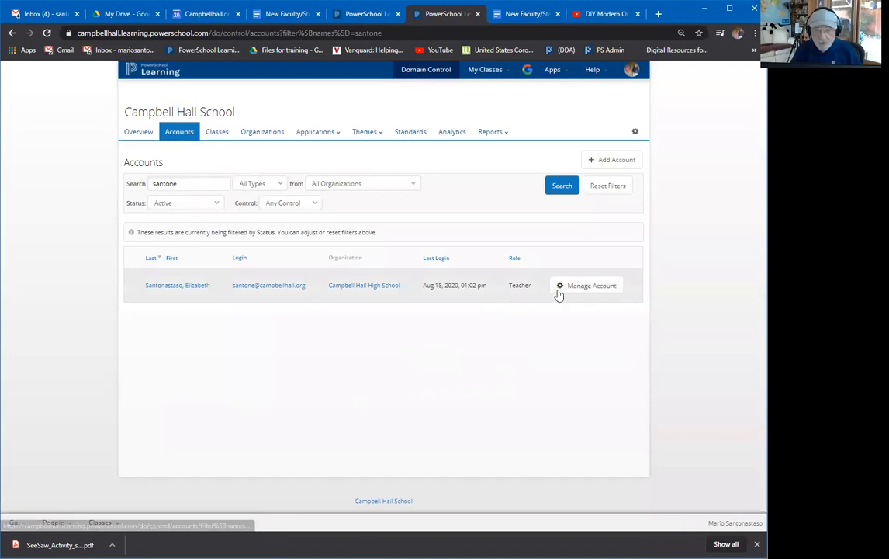
left_click(570, 288)
left_click(579, 320)
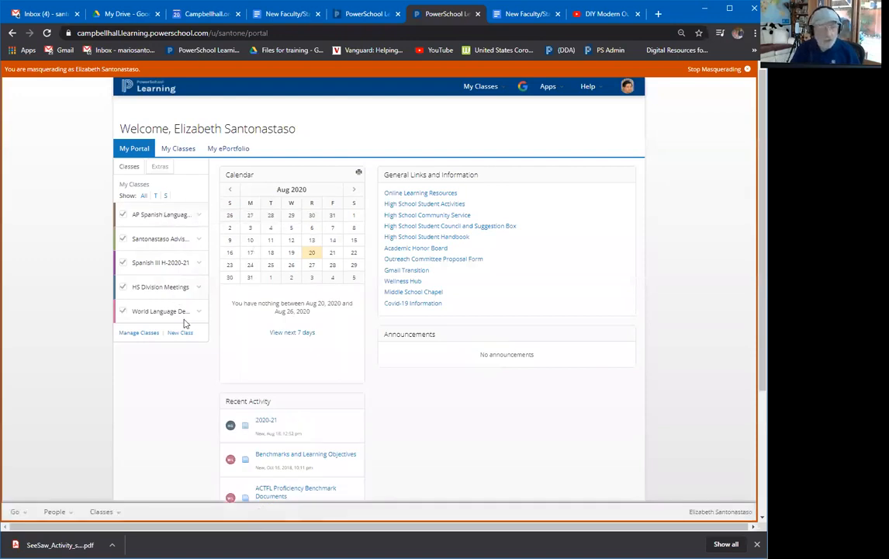
Open the teacher's My Classes list and compare its active and inactive classes.
left_click(187, 152)
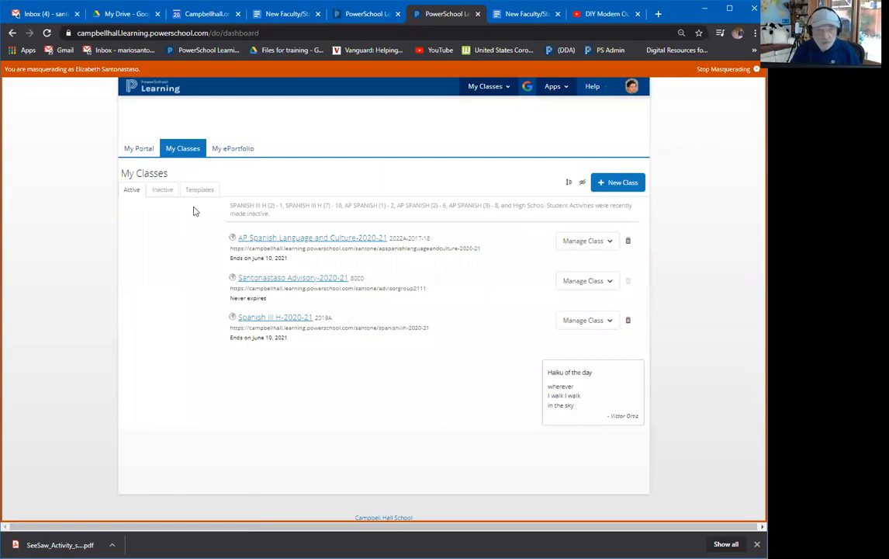
left_click(160, 190)
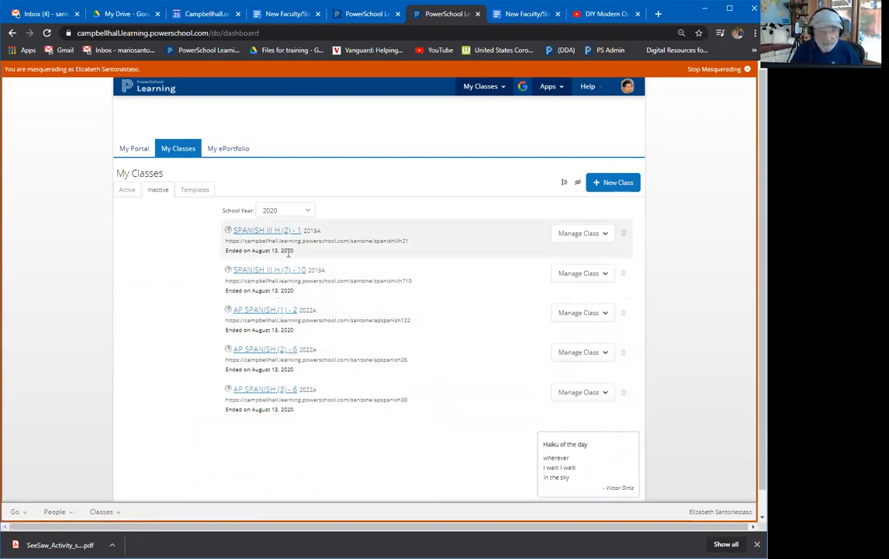
left_click(129, 194)
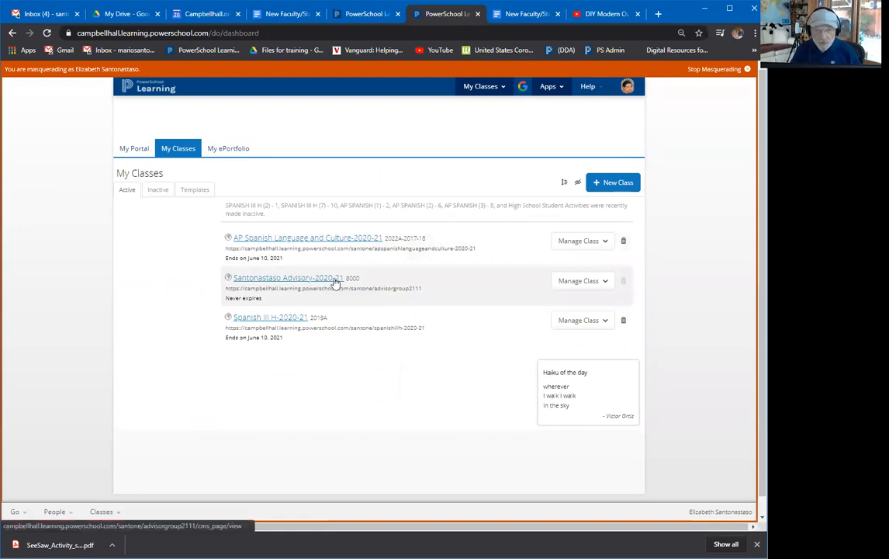
left_click(161, 192)
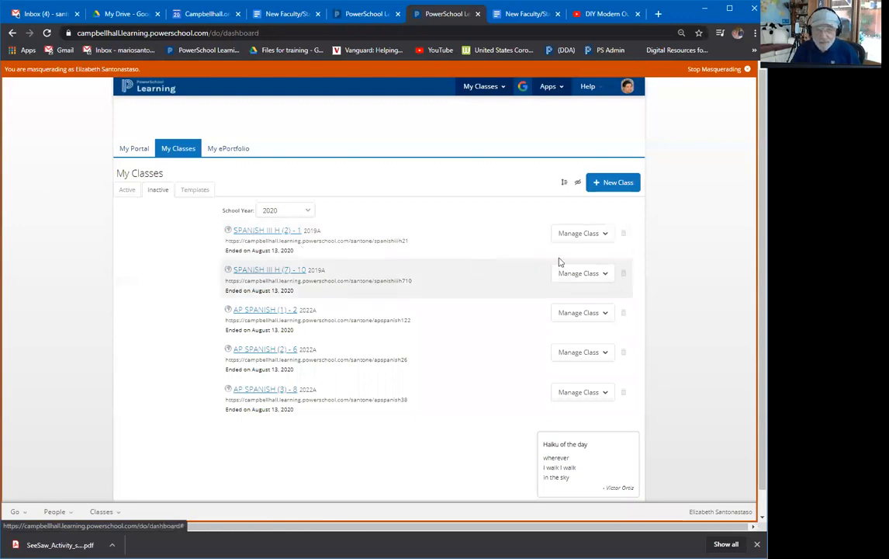
View the SPANISH III H (2) - 1 roster, then return to the inactive classes.
left_click(576, 236)
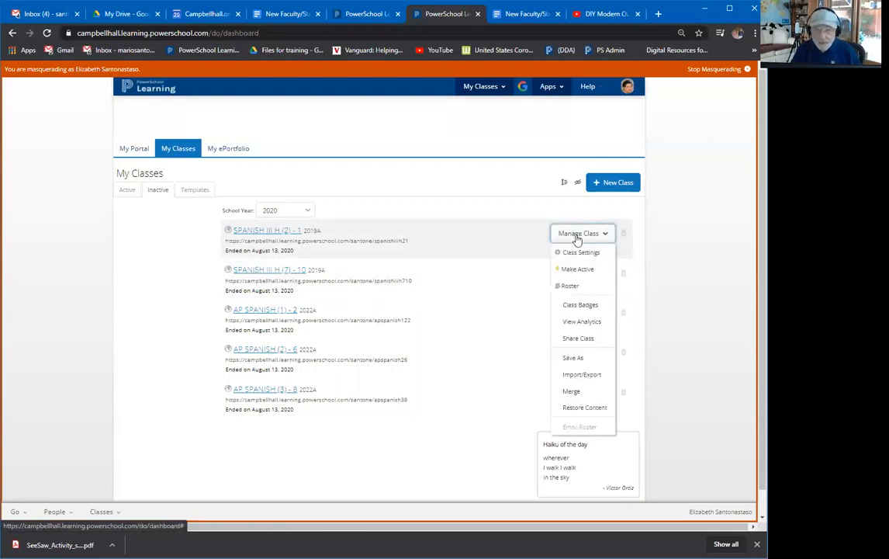
left_click(581, 286)
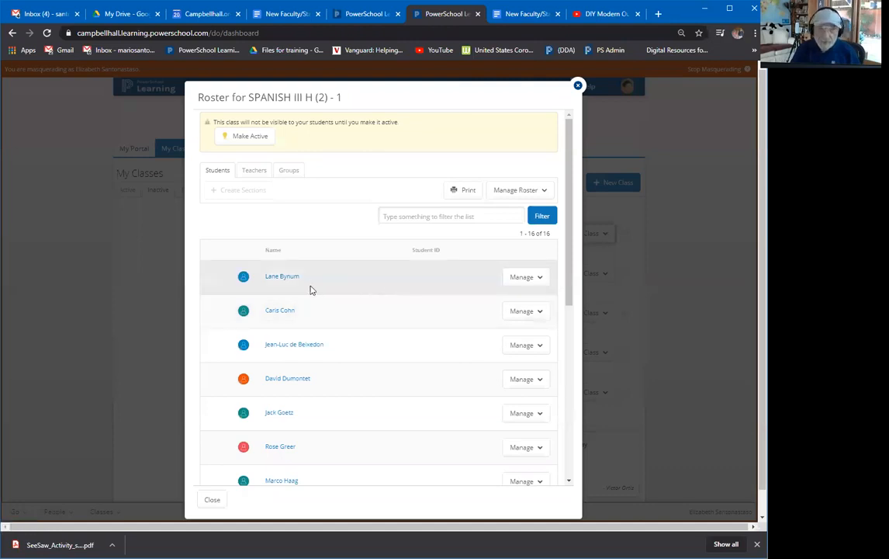
left_click(213, 501)
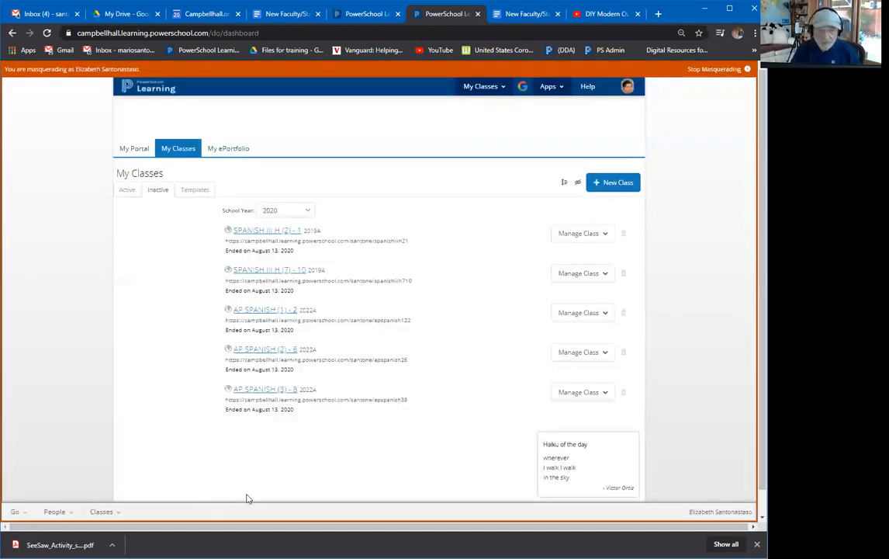
left_click(129, 189)
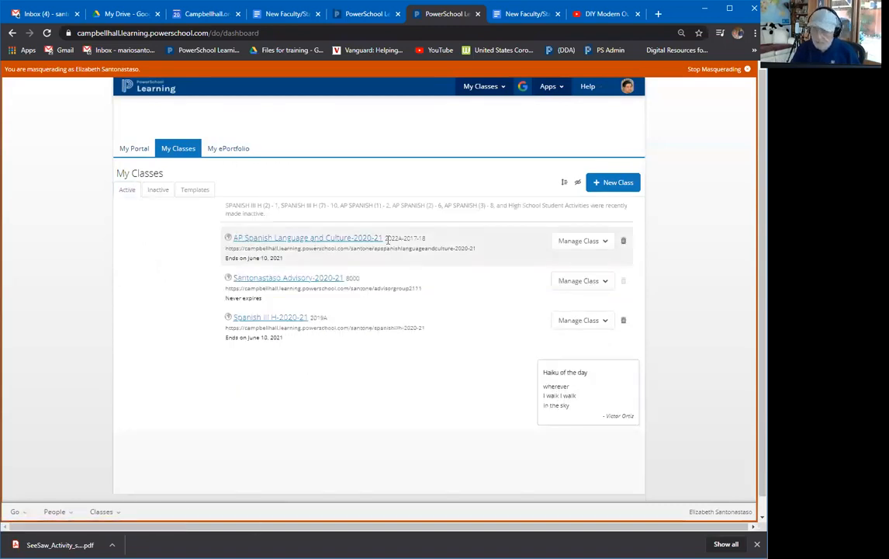
left_click(156, 193)
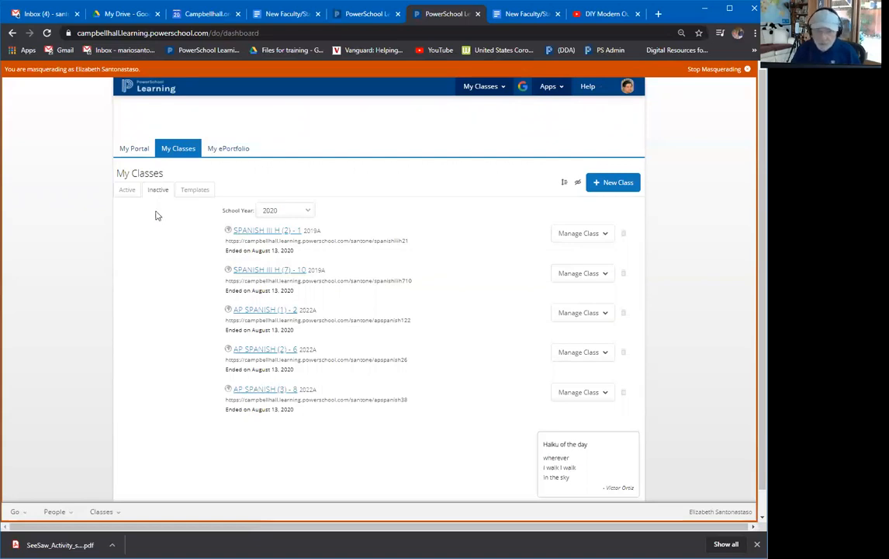
Check the AP Spanish Language and Culture-2020-21 roster and section blocks, then show inactive classes.
left_click(125, 191)
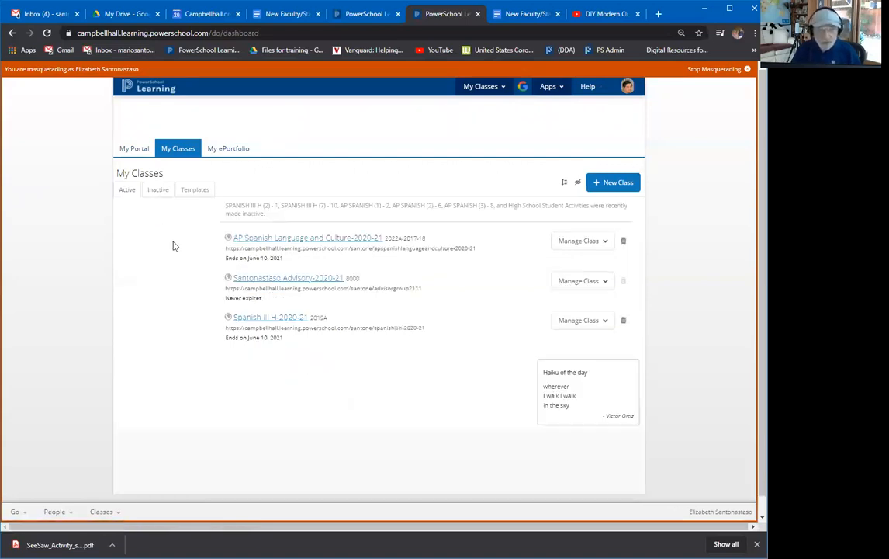
left_click(590, 247)
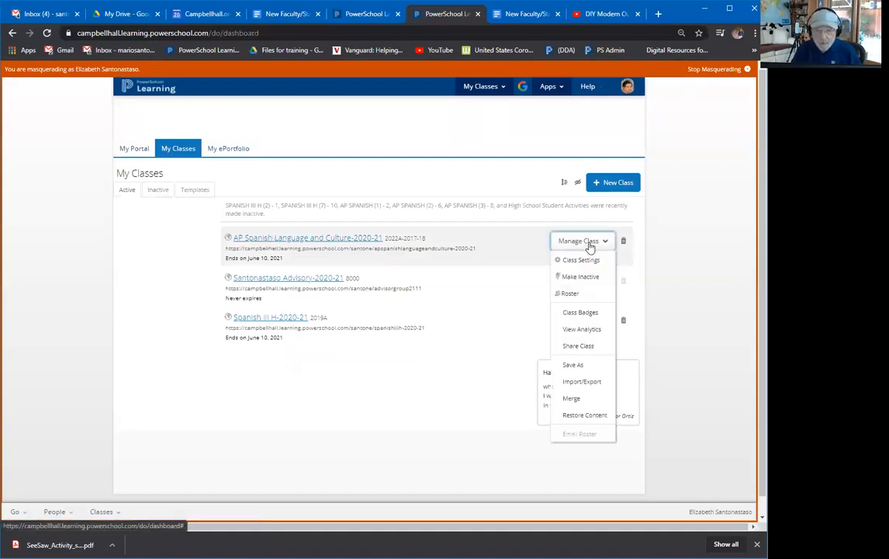
left_click(574, 292)
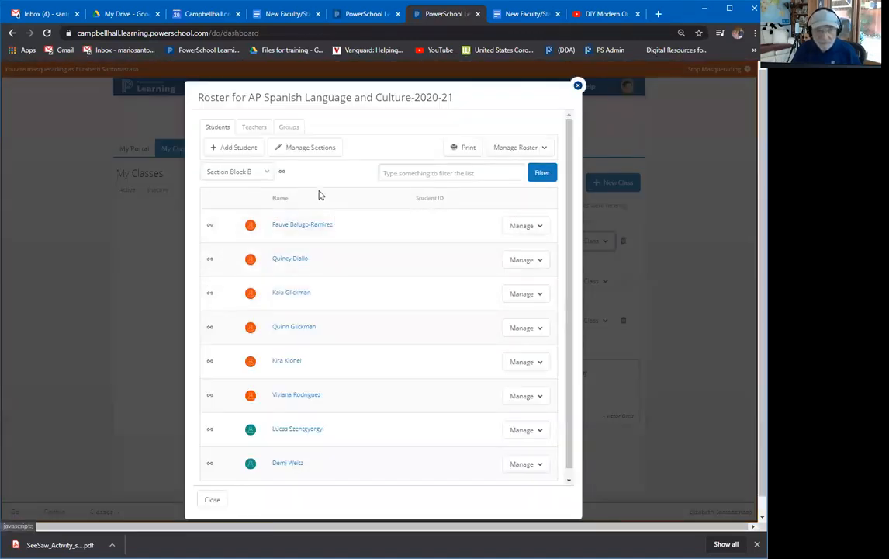
left_click(268, 173)
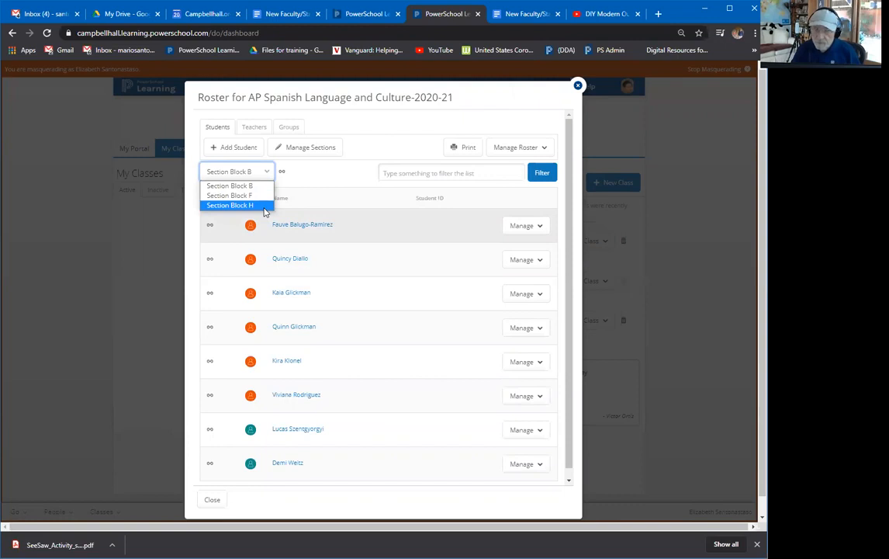
left_click(209, 500)
left_click(155, 189)
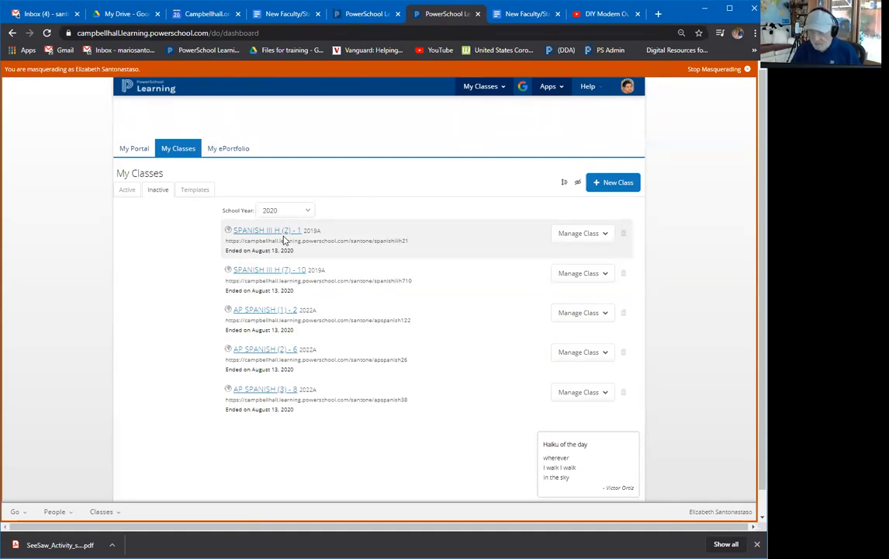
Revisit active and inactive classes and SPANISH III H (2) - 1's options, then stop masquerading.
left_click(129, 192)
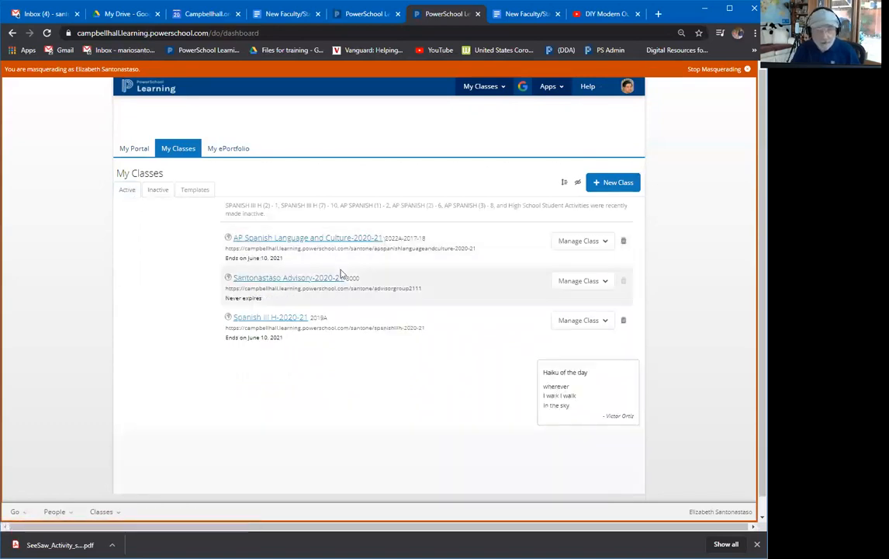
left_click(157, 191)
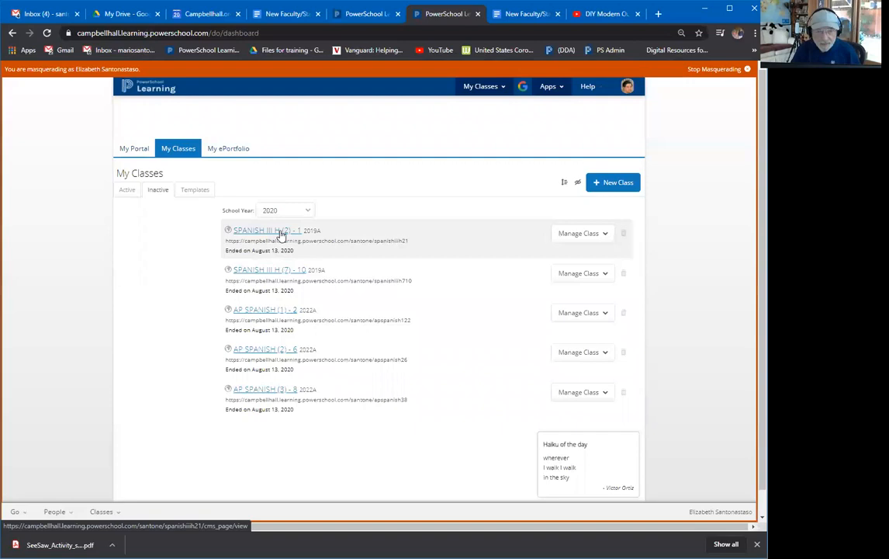
left_click(572, 236)
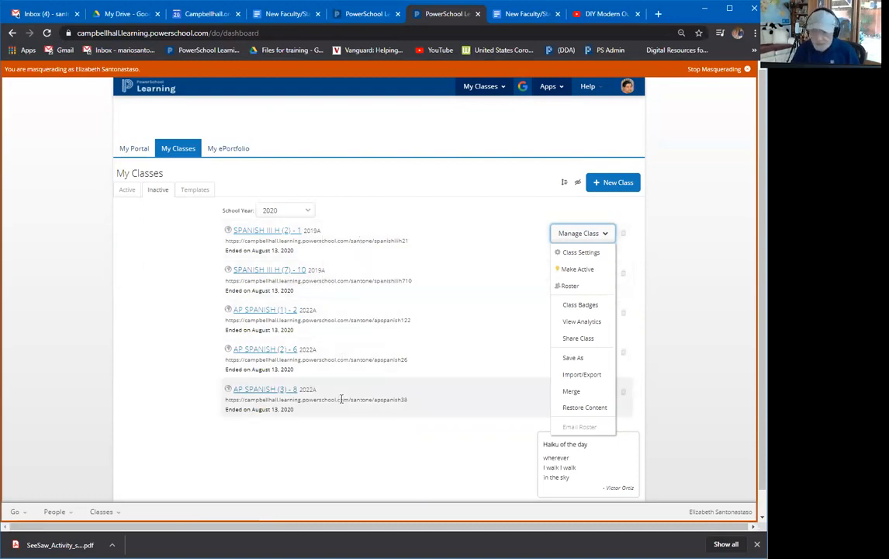
left_click(128, 189)
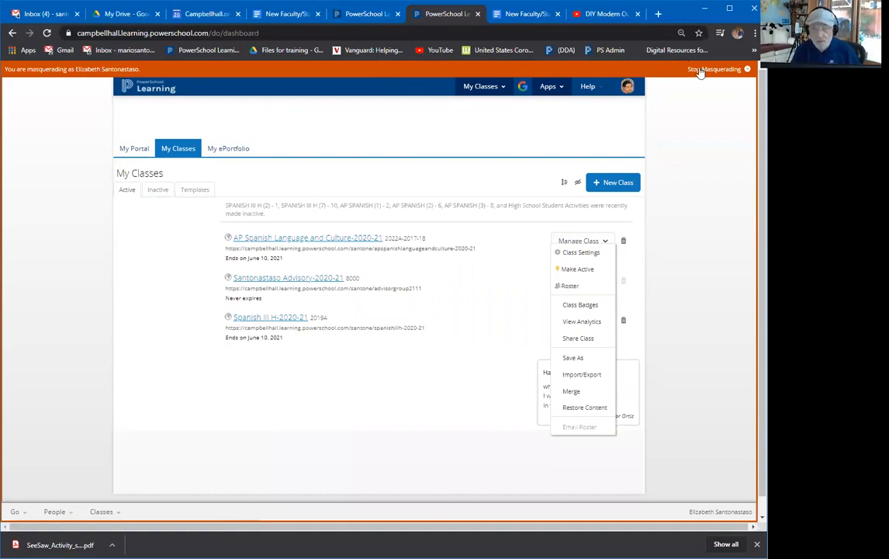
left_click(747, 70)
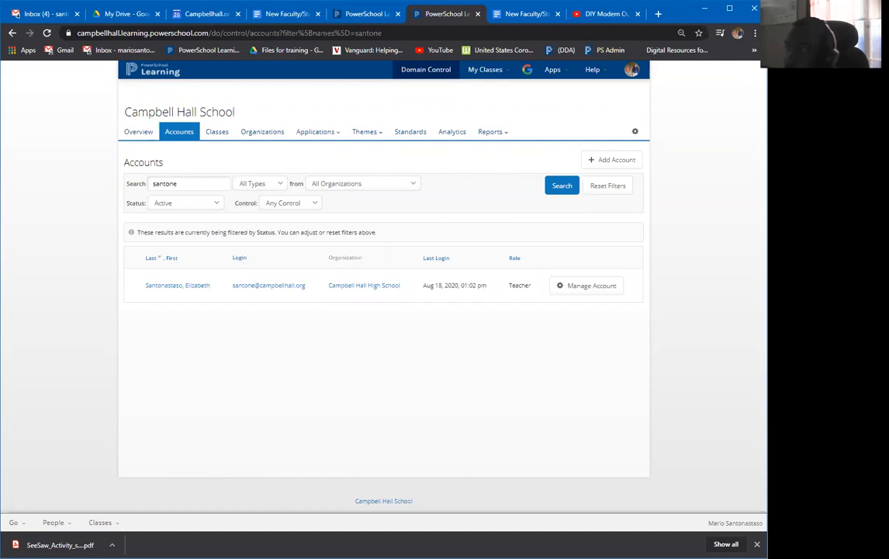
Search accounts for the second teacher's login and masquerade as that teacher.
double_click(215, 184)
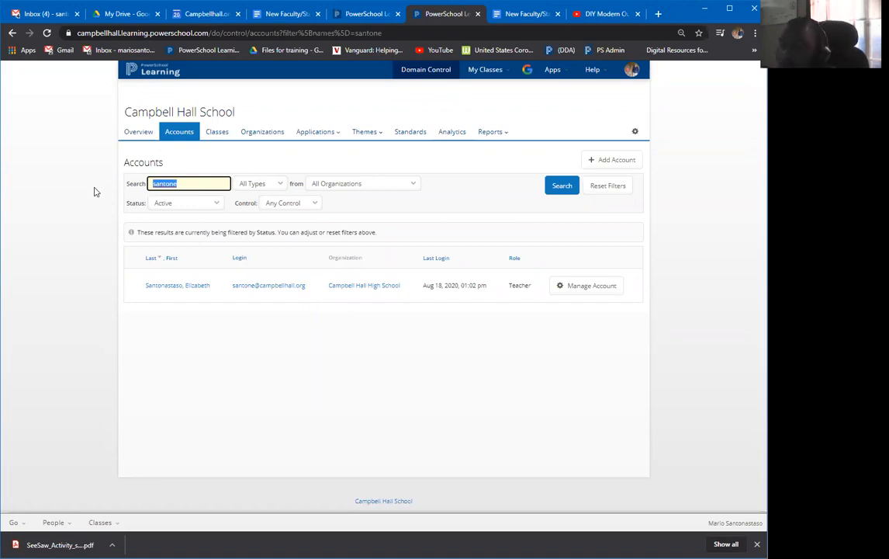
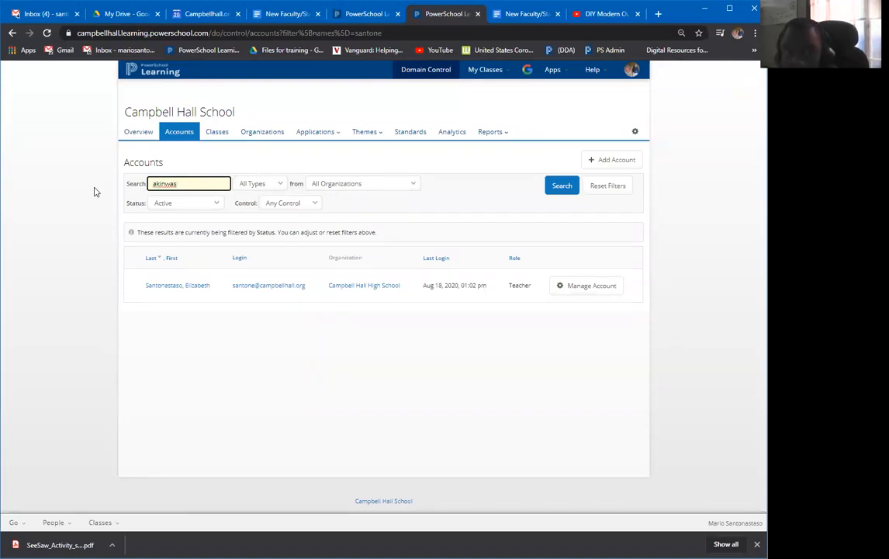
key("Return")
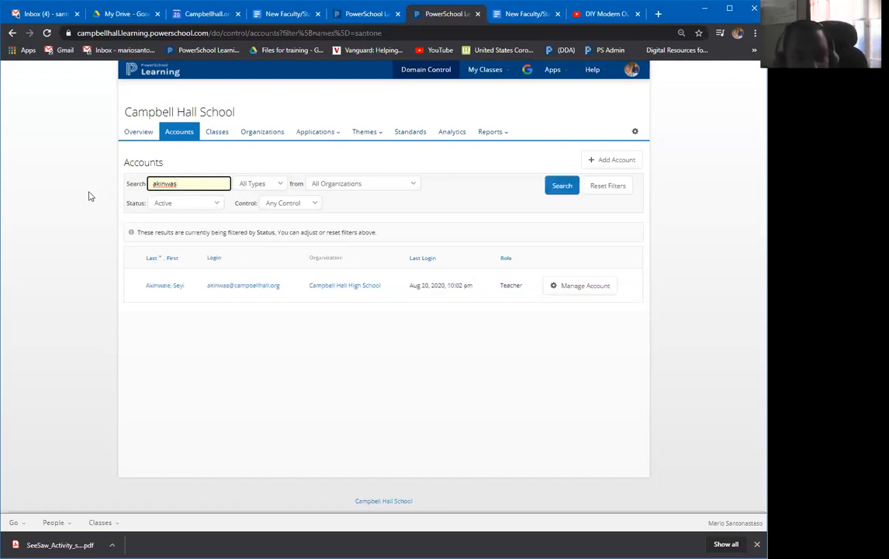
left_click(588, 293)
left_click(590, 320)
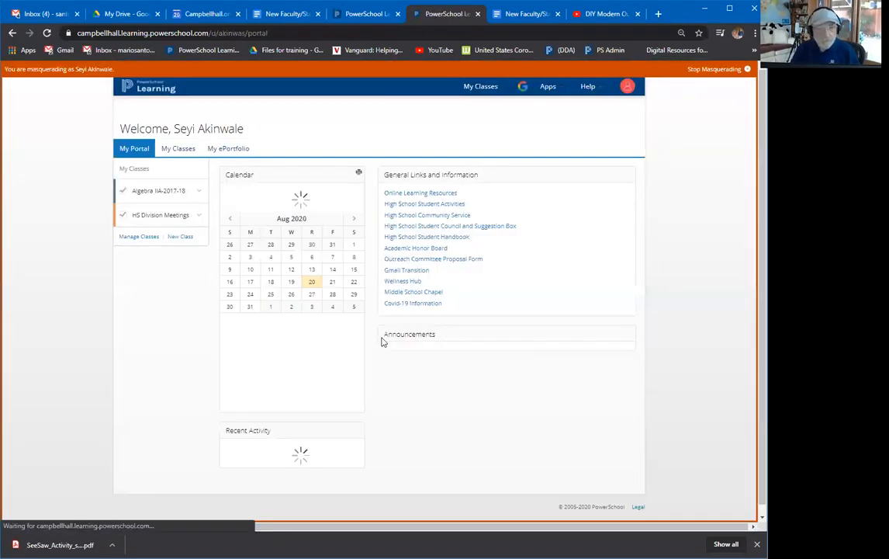
Glance at Algebra IIA-2017-18, then open inactive class ALGEBRA 2B-2020-21 from My Classes.
left_click(153, 194)
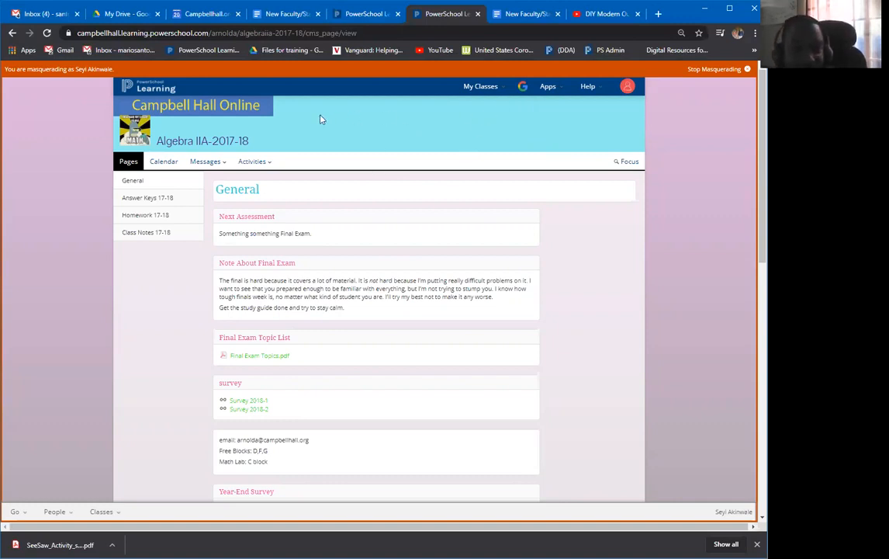
left_click(135, 89)
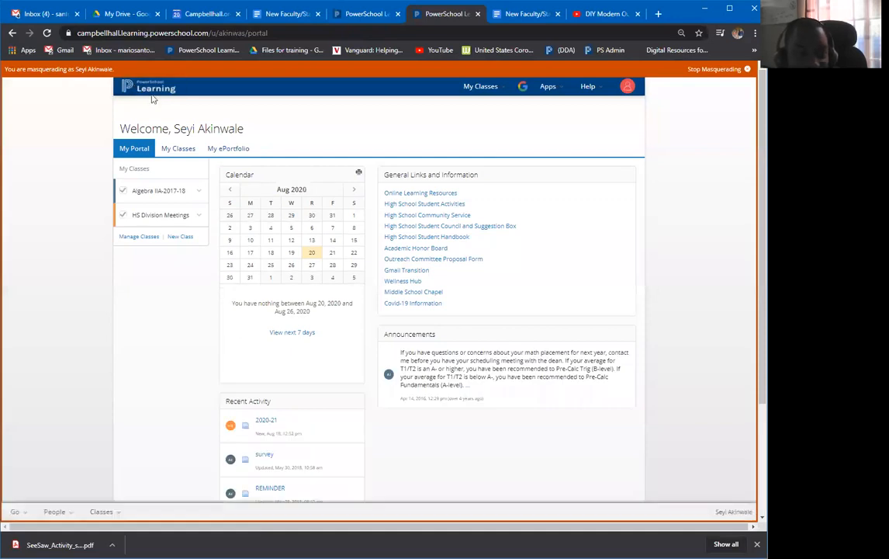
left_click(178, 149)
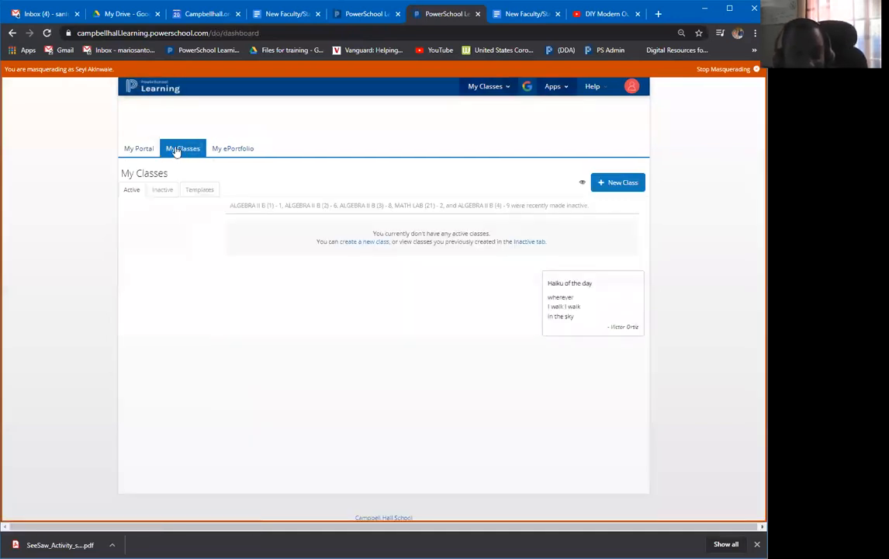
left_click(167, 191)
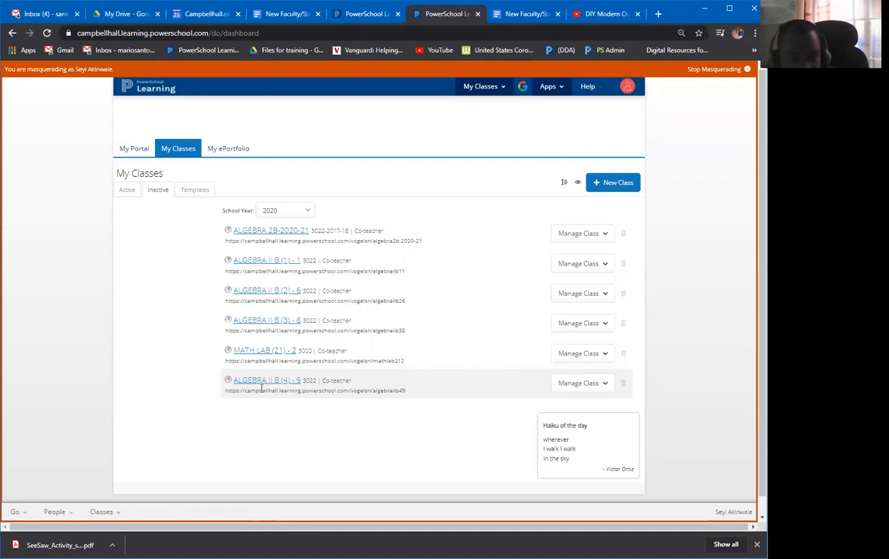
left_click(259, 234)
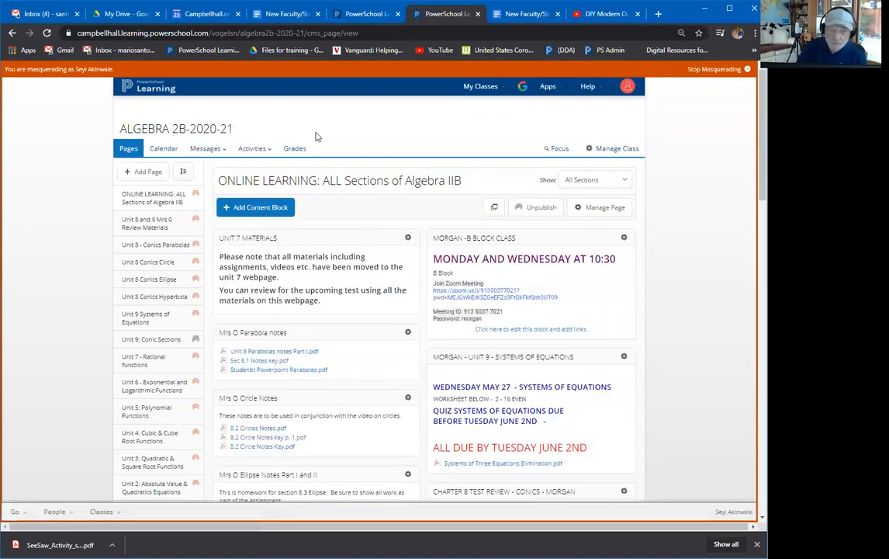
left_click(618, 151)
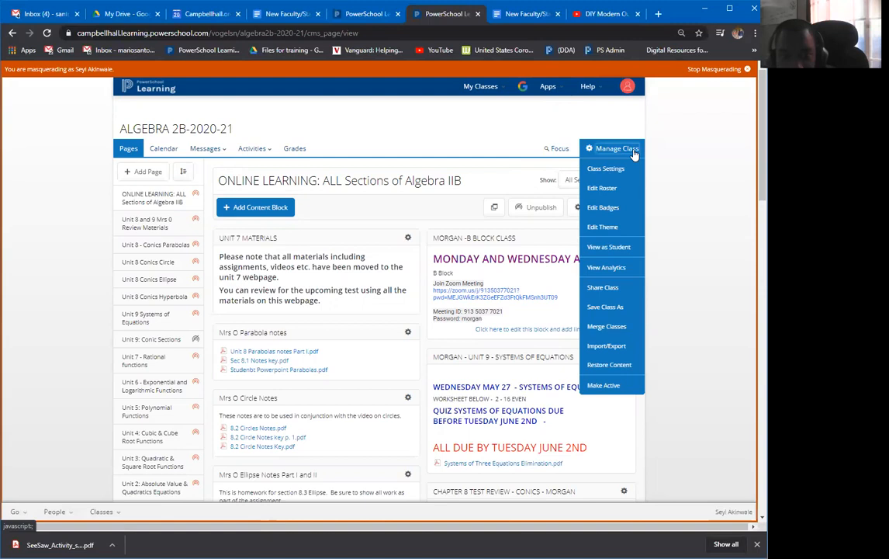
left_click(603, 191)
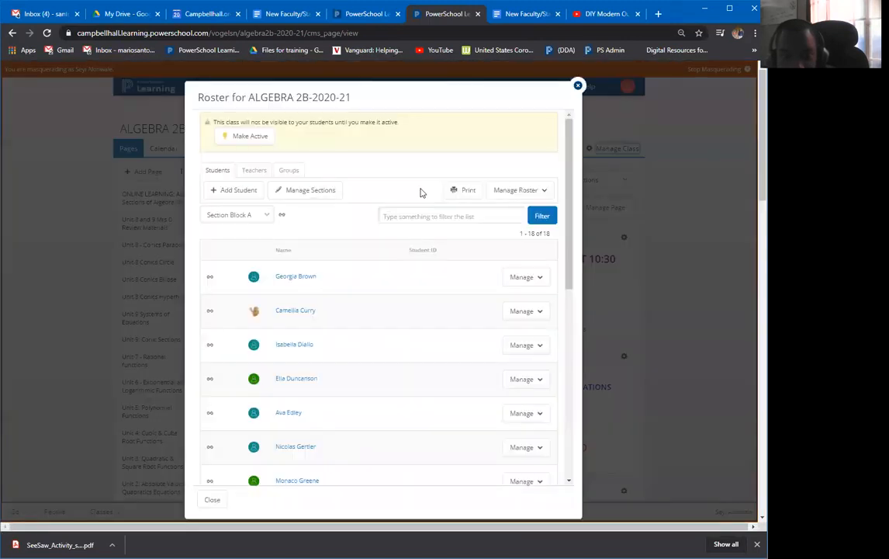
left_click(265, 215)
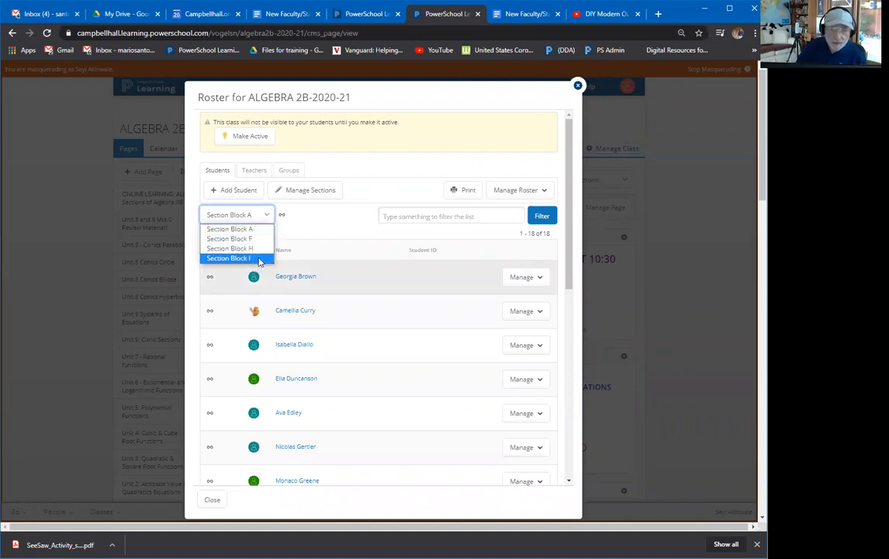
left_click(211, 499)
left_click(211, 499)
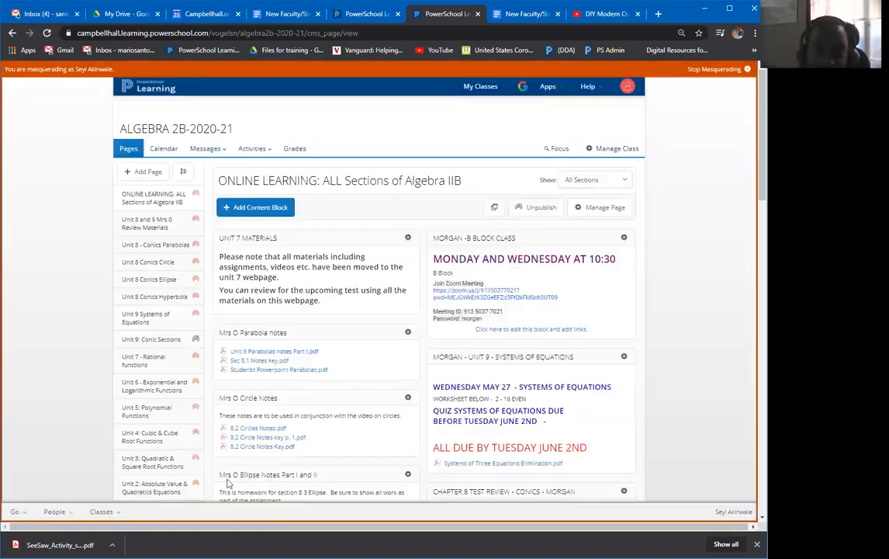
left_click(254, 210)
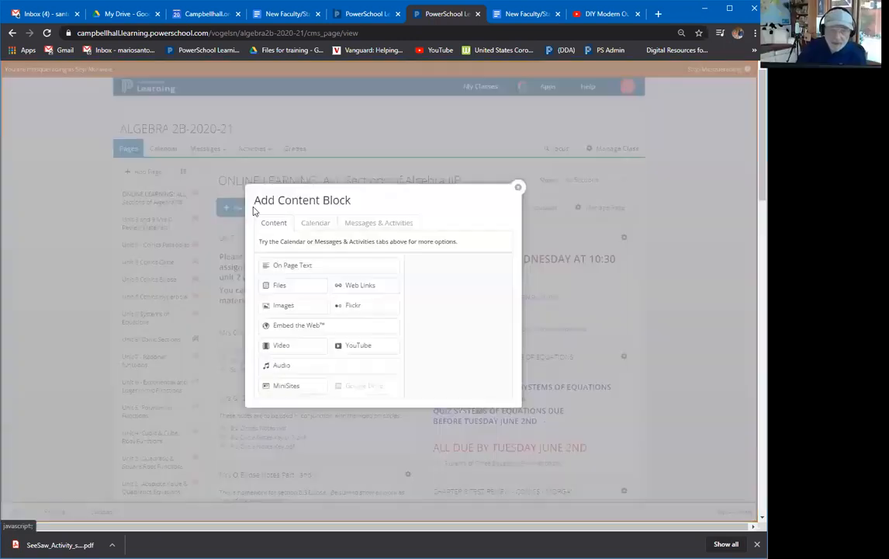
left_click(517, 191)
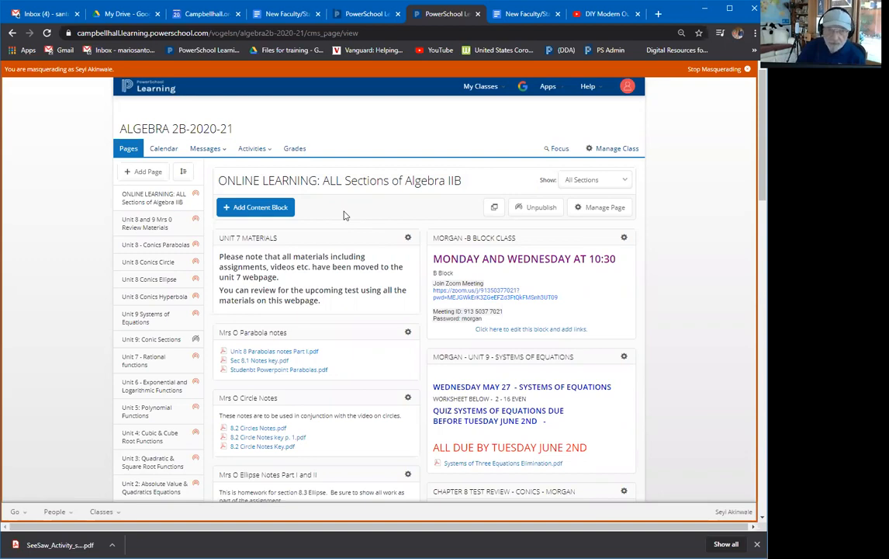
left_click(174, 200)
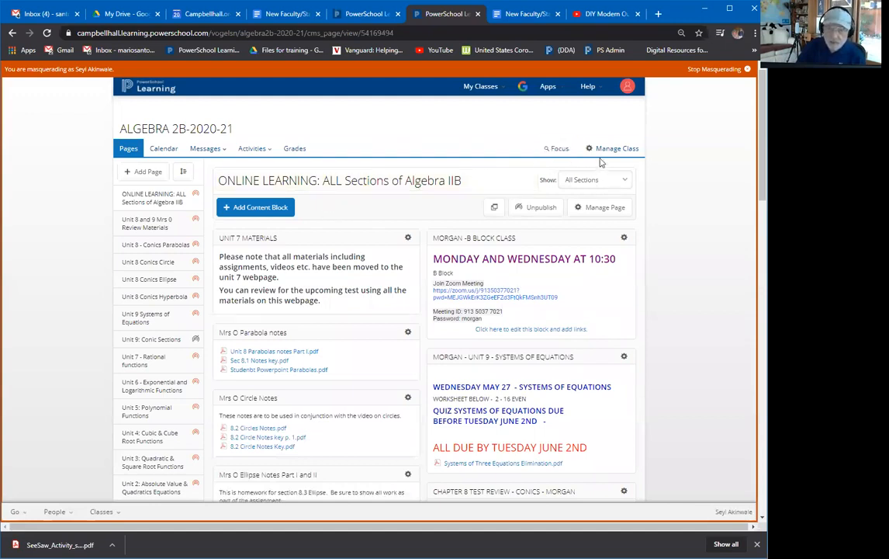
left_click(600, 209)
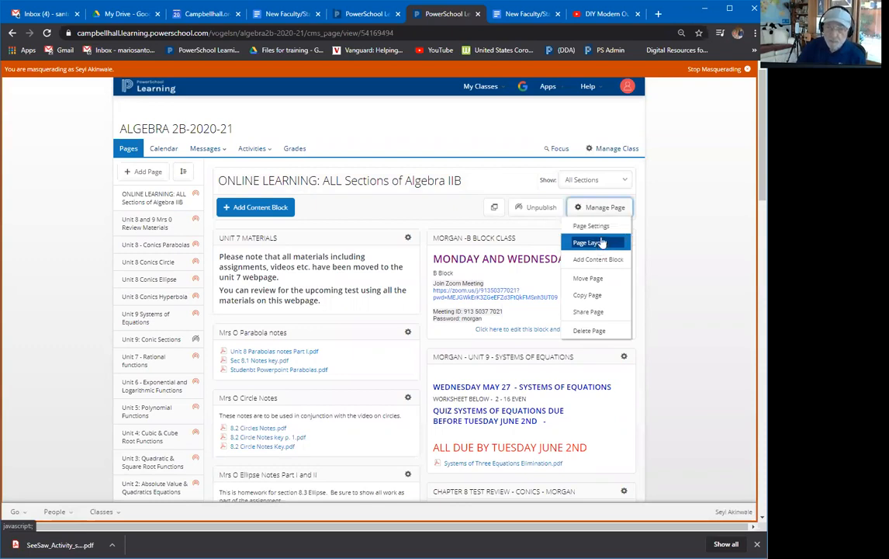
left_click(602, 233)
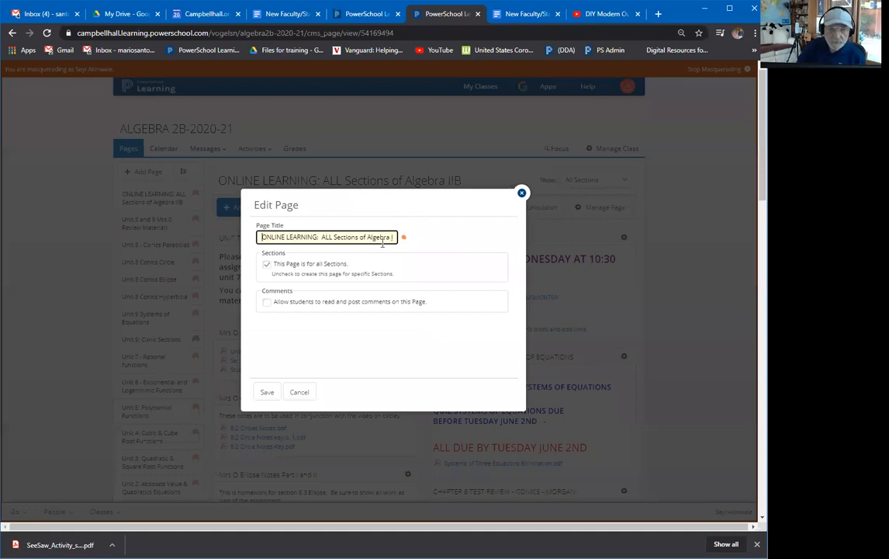
left_click(267, 265)
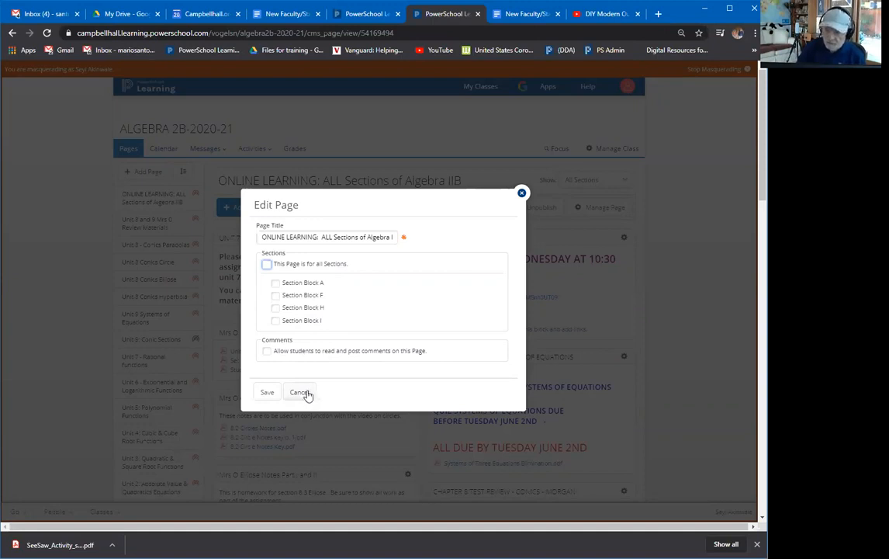
left_click(286, 286)
left_click(276, 296)
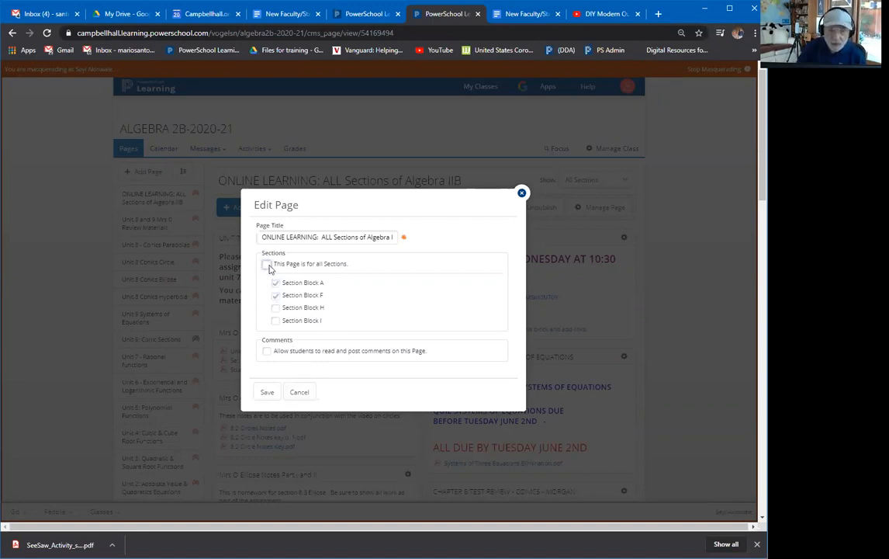
left_click(267, 263)
left_click(301, 392)
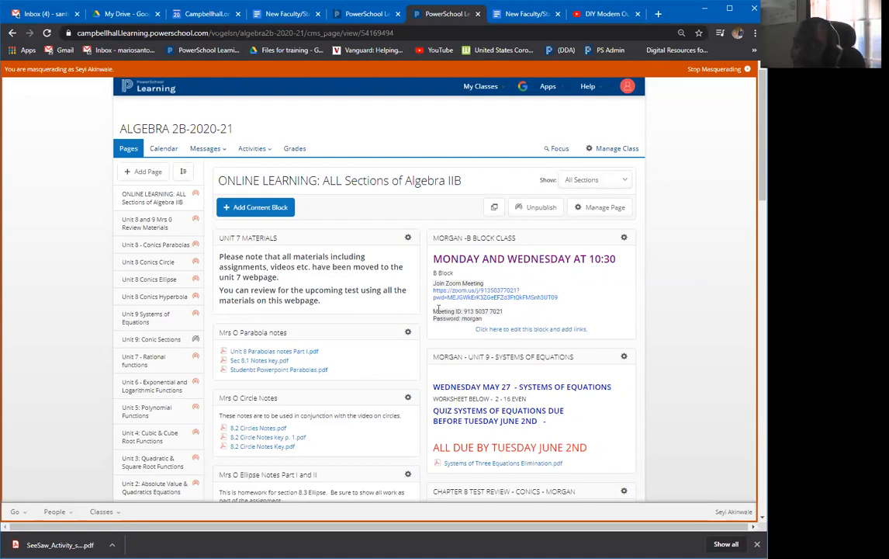
left_click(715, 69)
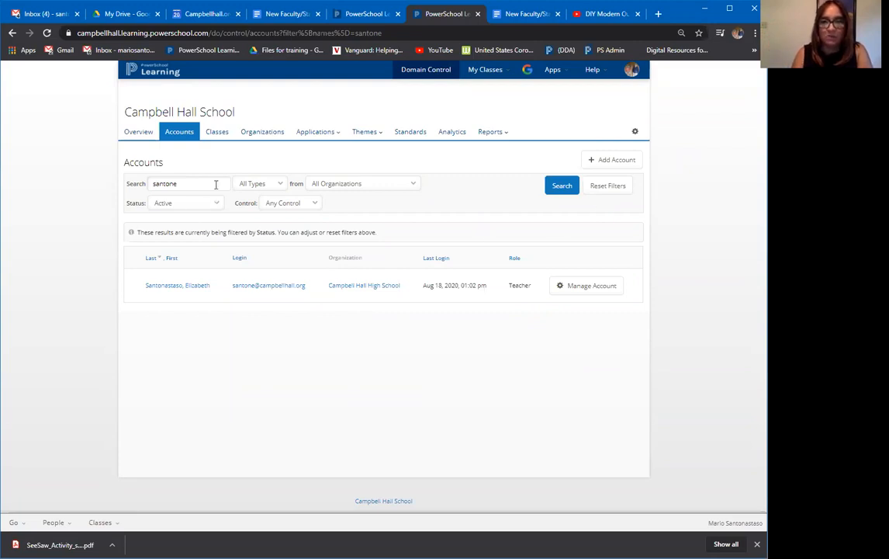
Open A New Test Class-20-21 from the My Classes dropdown.
left_click(509, 70)
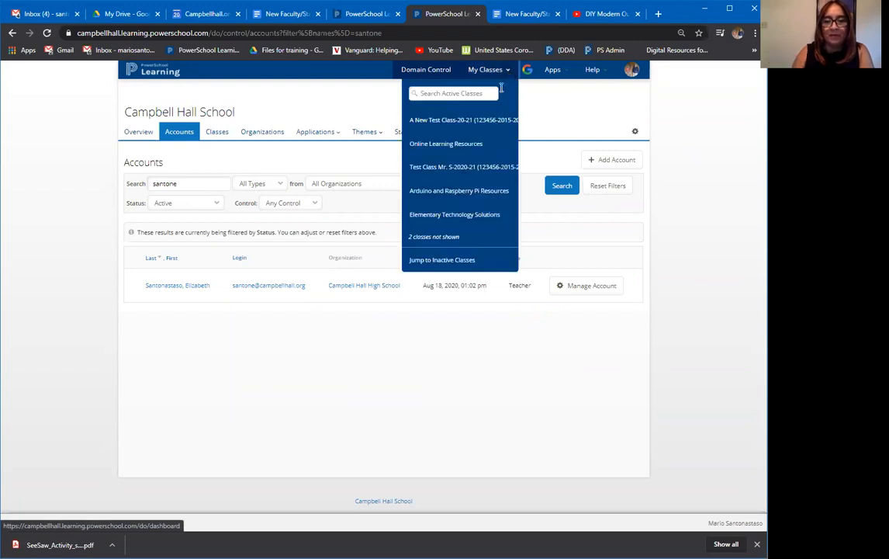
left_click(451, 122)
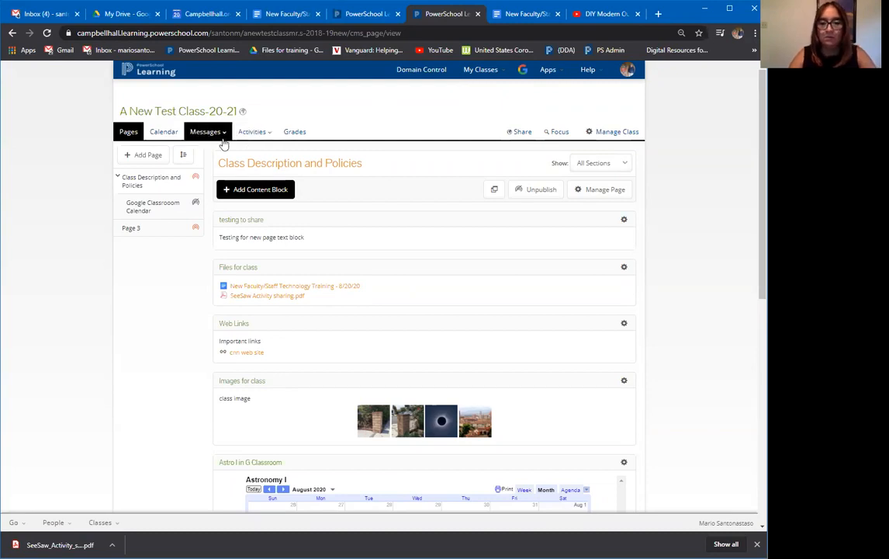
Copy the A New Test Class-20-21 calendar's private iCal link address, then close the dialog.
left_click(163, 132)
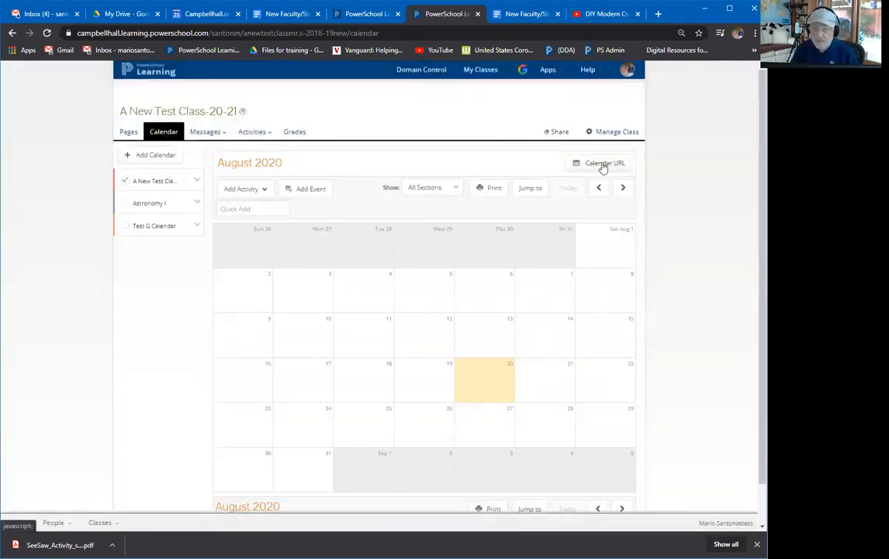
left_click(603, 165)
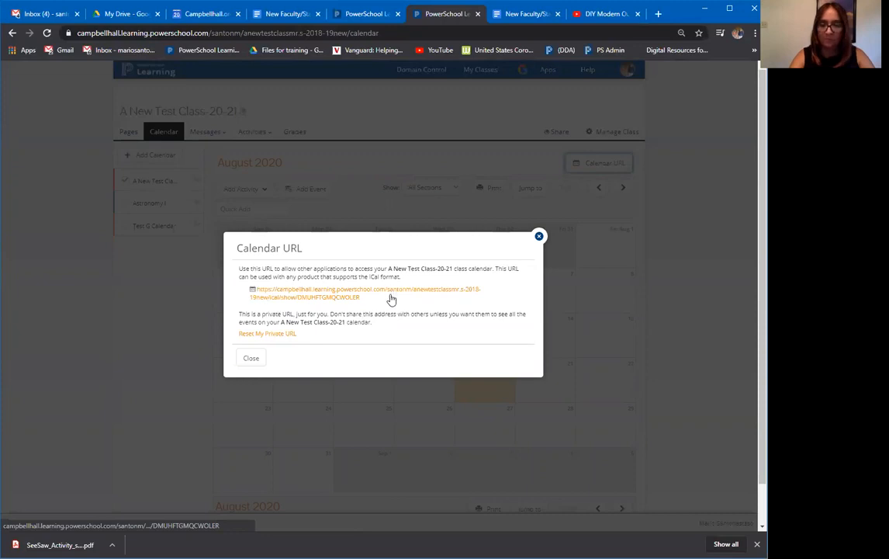
left_click(363, 299)
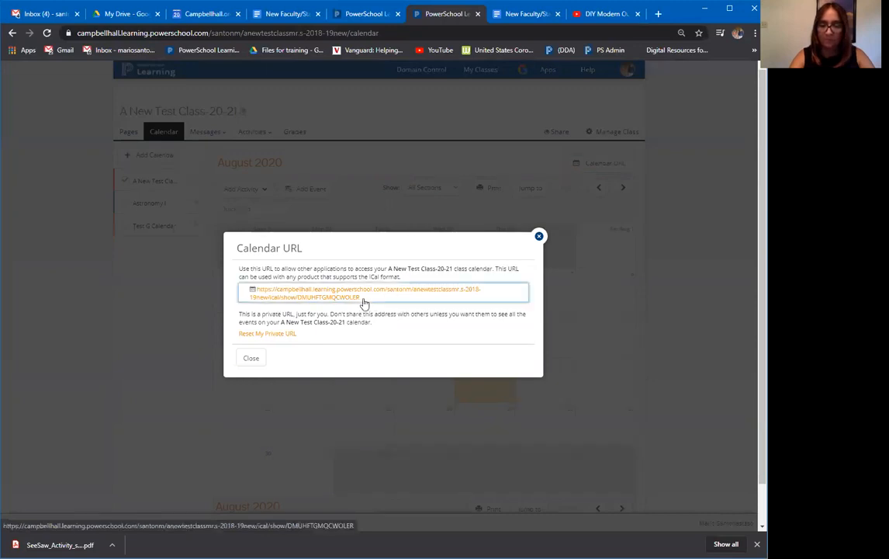
right_click(344, 298)
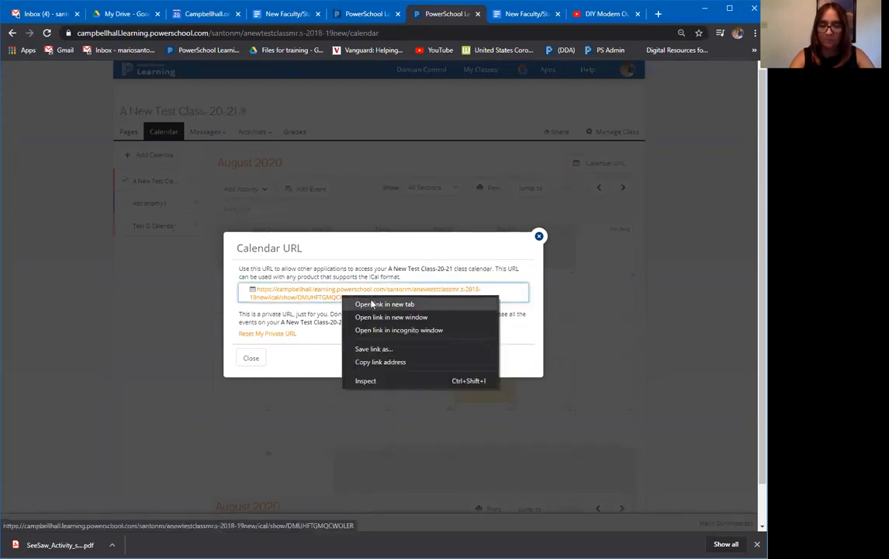
left_click(377, 362)
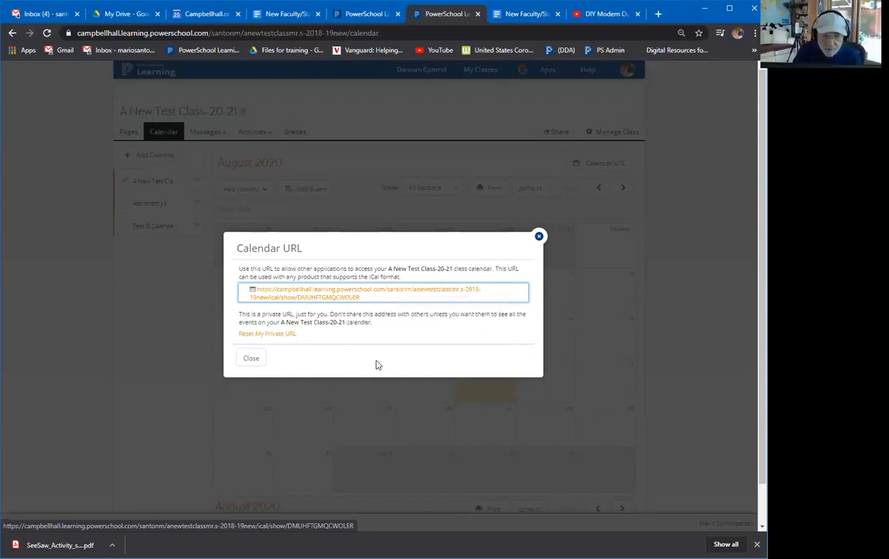
left_click(249, 359)
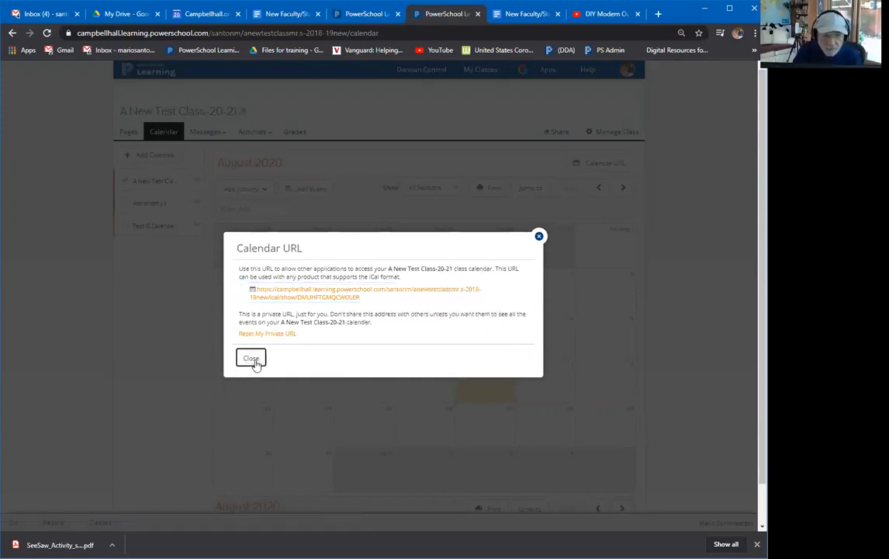